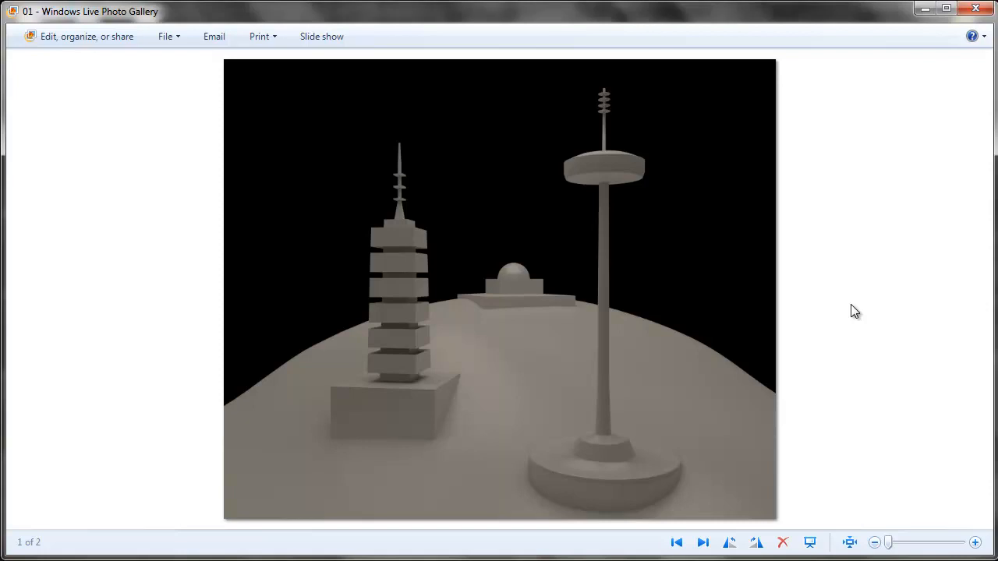
- Compare the plain grey render 01 with the coloured render 02 of the skyline
{"action": "key", "text": "Right"}
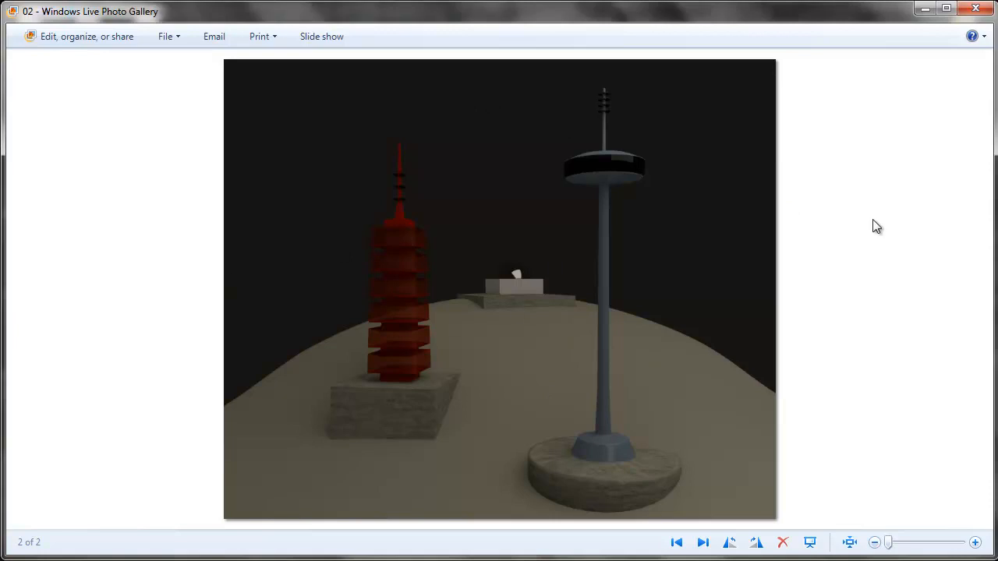
{"action": "key", "text": "Left"}
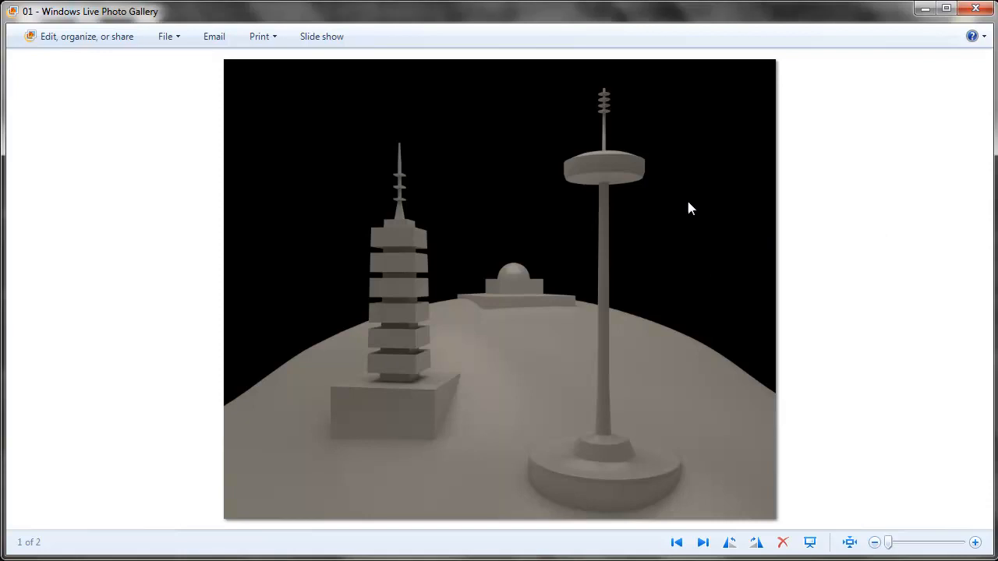
{"action": "key", "text": "Right"}
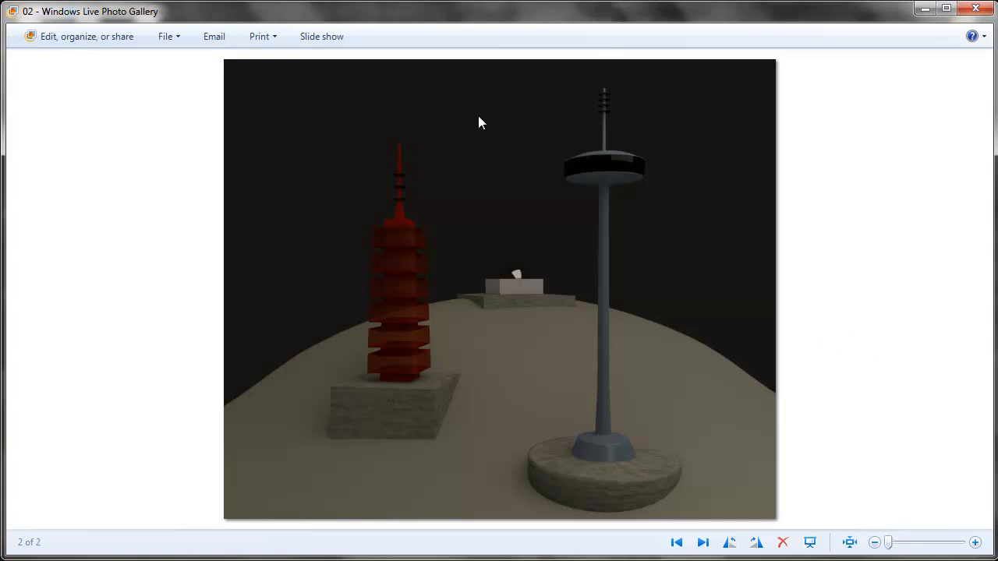
- Switch to Paint and brush a yellow sun with rays near the right end of the canvas, dismissing the antivirus notification
{"action": "left_click", "coordinate": [234, 560]}
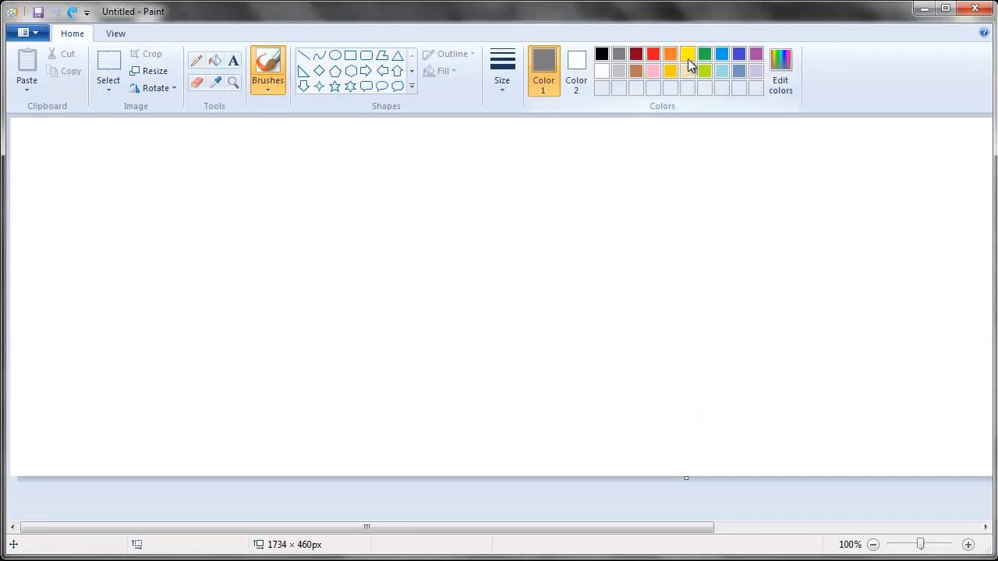
{"action": "left_click", "coordinate": [687, 56]}
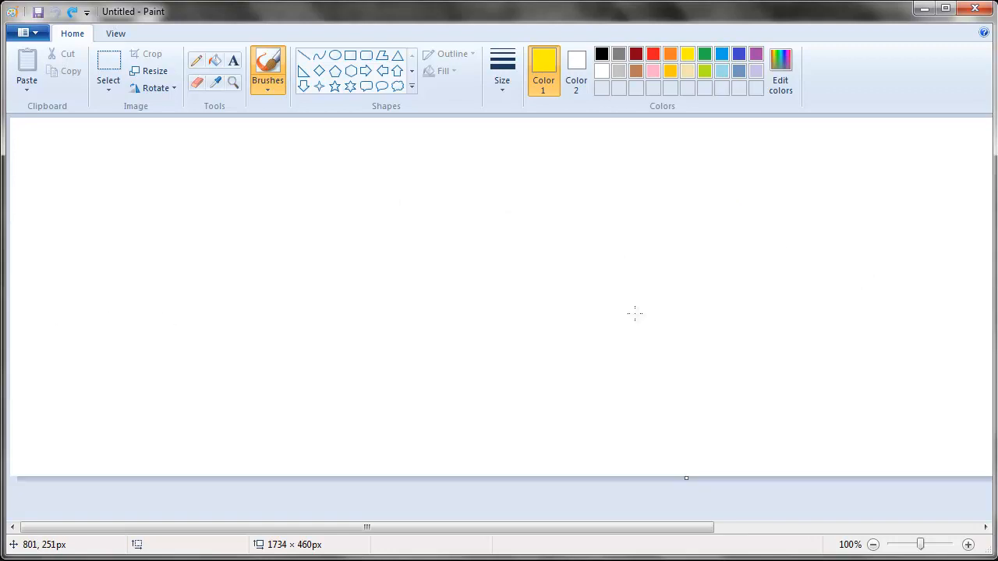
{"action": "mouse_move", "coordinate": [881, 258]}
{"action": "left_mouse_down"}
{"action": "mouse_move", "coordinate": [869, 258]}
{"action": "mouse_move", "coordinate": [903, 292]}
{"action": "mouse_move", "coordinate": [884, 266]}
{"action": "left_mouse_up"}
{"action": "left_click_drag", "start_coordinate": [893, 212], "coordinate": [887, 243]}
{"action": "mouse_move", "coordinate": [841, 209]}
{"action": "left_mouse_down"}
{"action": "mouse_move", "coordinate": [861, 251]}
{"action": "mouse_move", "coordinate": [838, 261]}
{"action": "left_mouse_up"}
{"action": "left_click_drag", "start_coordinate": [797, 361], "coordinate": [828, 331]}
{"action": "left_click_drag", "start_coordinate": [888, 392], "coordinate": [882, 344]}
{"action": "left_click_drag", "start_coordinate": [944, 310], "coordinate": [916, 304]}
{"action": "left_click_drag", "start_coordinate": [957, 247], "coordinate": [929, 273]}
{"action": "left_click_drag", "start_coordinate": [926, 232], "coordinate": [913, 253]}
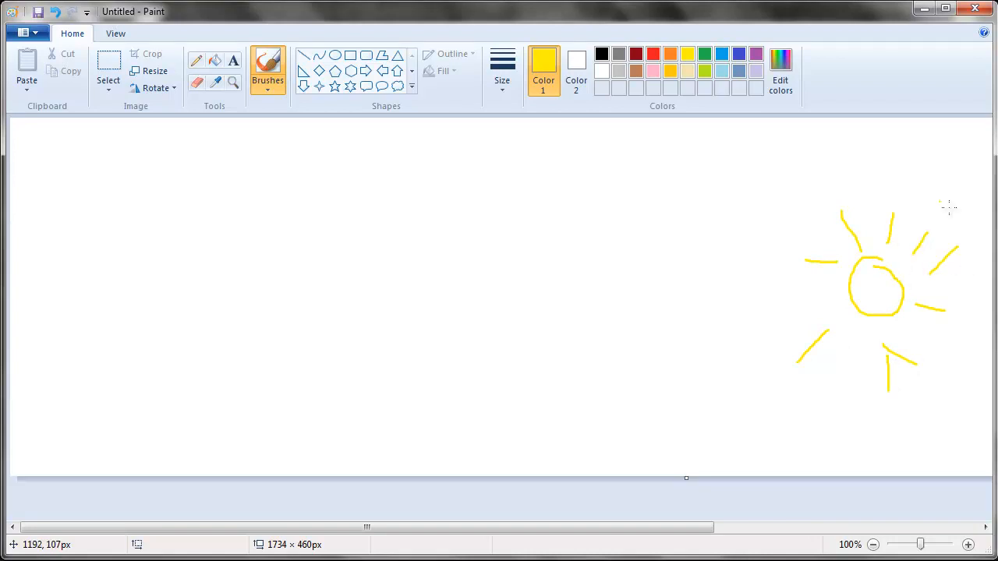
{"action": "left_click", "coordinate": [786, 92]}
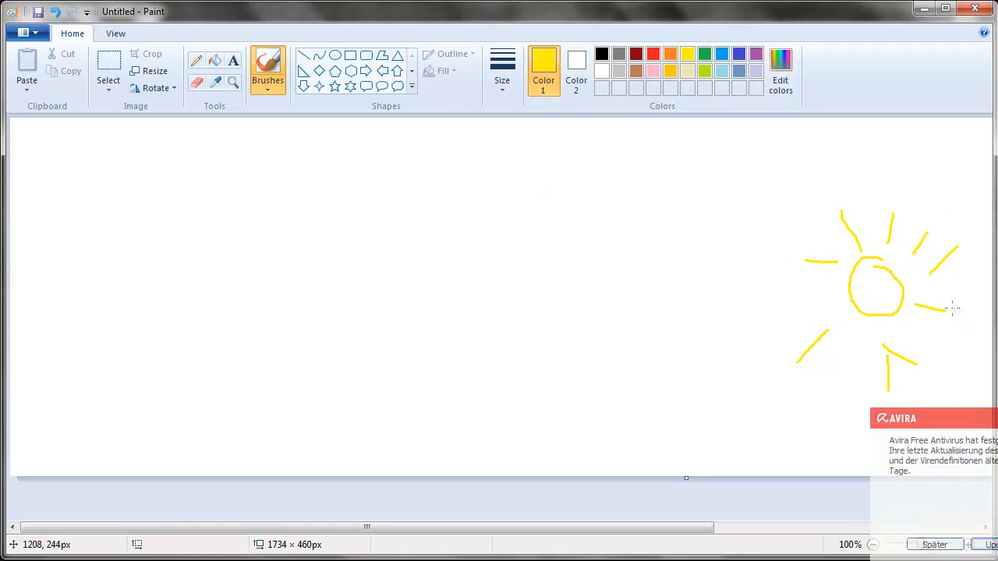
{"action": "left_click", "coordinate": [924, 545]}
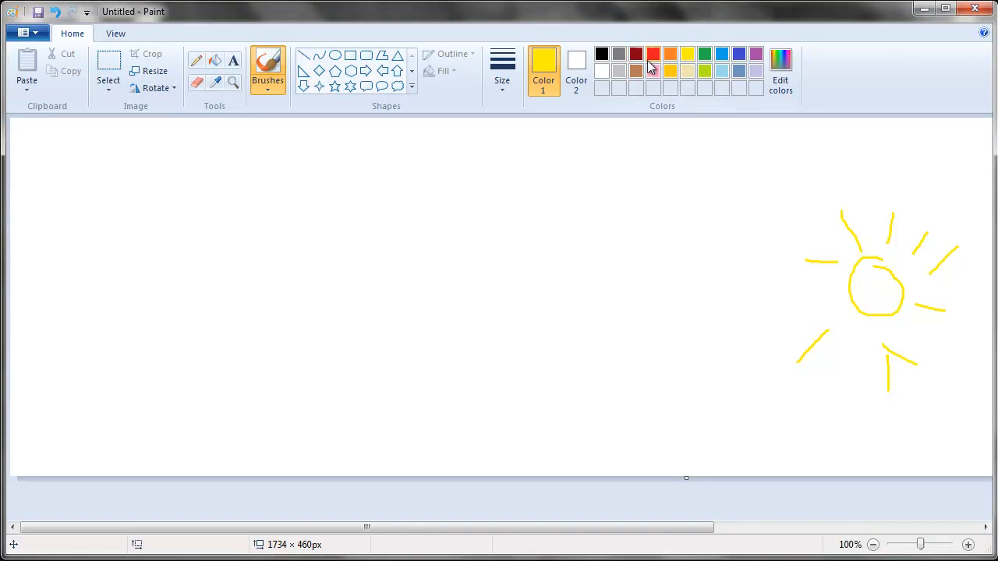
- Draw a gold arrow from the sun and a vertical light-blue line in front of its tip
{"action": "left_click", "coordinate": [675, 74]}
{"action": "mouse_move", "coordinate": [784, 276]}
{"action": "left_mouse_down"}
{"action": "mouse_move", "coordinate": [659, 252]}
{"action": "mouse_move", "coordinate": [672, 288]}
{"action": "mouse_move", "coordinate": [661, 253]}
{"action": "left_mouse_up"}
{"action": "left_click", "coordinate": [721, 70]}
{"action": "left_click_drag", "start_coordinate": [589, 155], "coordinate": [589, 366]}
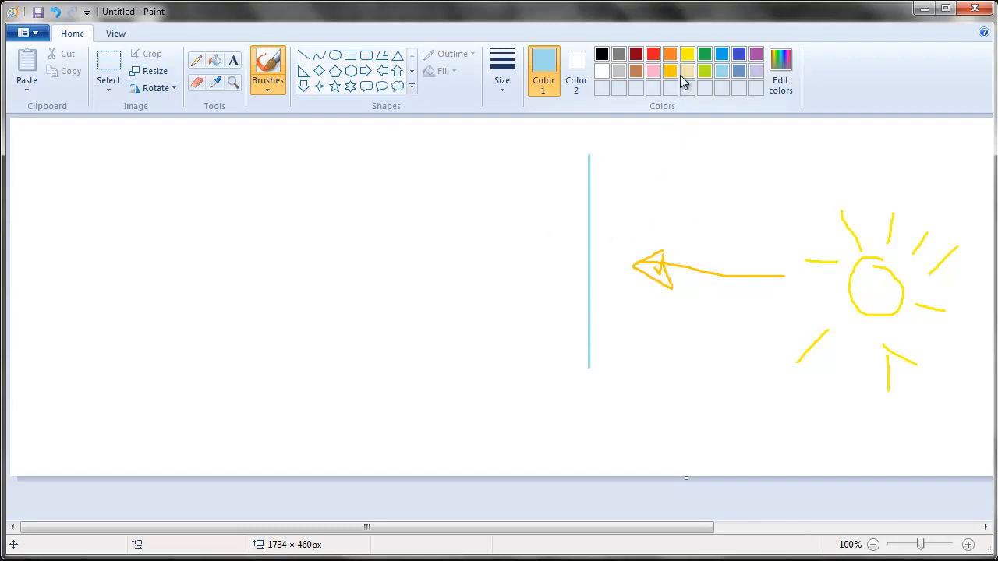
- Draw two orange arrows leaving the blue line, one rising back on the sun's side and one descending on the opposite side
{"action": "left_click", "coordinate": [671, 54]}
{"action": "mouse_move", "coordinate": [605, 251]}
{"action": "left_mouse_down"}
{"action": "mouse_move", "coordinate": [707, 156]}
{"action": "mouse_move", "coordinate": [677, 152]}
{"action": "mouse_move", "coordinate": [716, 153]}
{"action": "left_mouse_up"}
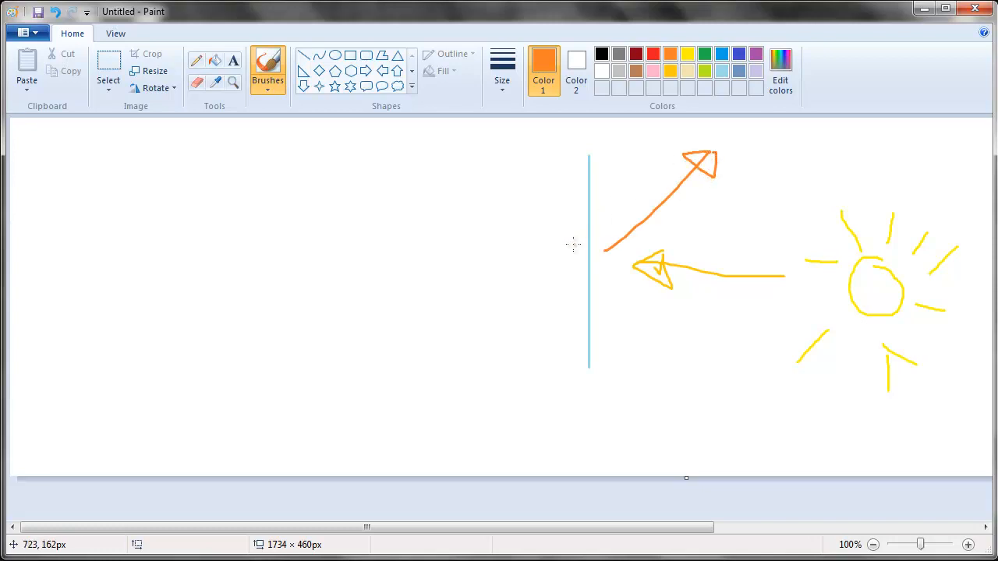
{"action": "mouse_move", "coordinate": [576, 261]}
{"action": "left_mouse_down"}
{"action": "mouse_move", "coordinate": [514, 339]}
{"action": "mouse_move", "coordinate": [503, 328]}
{"action": "mouse_move", "coordinate": [546, 343]}
{"action": "mouse_move", "coordinate": [502, 343]}
{"action": "left_mouse_up"}
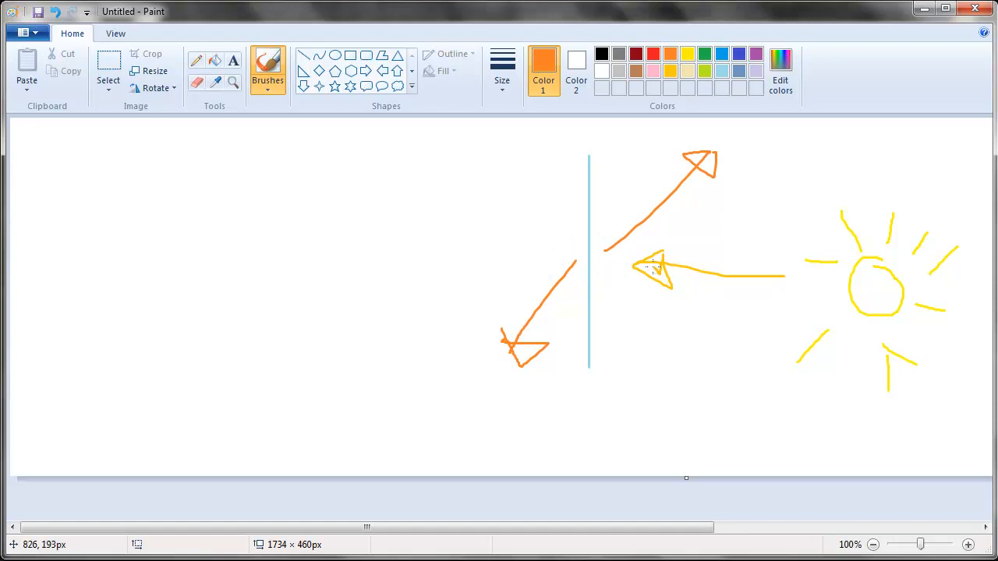
- Draw a grey rectangle below the descending orange arrow and a gold arrow bouncing upward from it, away from the blue line
{"action": "left_click", "coordinate": [618, 54]}
{"action": "left_click_drag", "start_coordinate": [357, 396], "coordinate": [357, 439]}
{"action": "mouse_move", "coordinate": [363, 398]}
{"action": "left_mouse_down"}
{"action": "mouse_move", "coordinate": [419, 398]}
{"action": "mouse_move", "coordinate": [618, 446]}
{"action": "mouse_move", "coordinate": [437, 456]}
{"action": "mouse_move", "coordinate": [363, 441]}
{"action": "mouse_move", "coordinate": [362, 425]}
{"action": "left_mouse_up"}
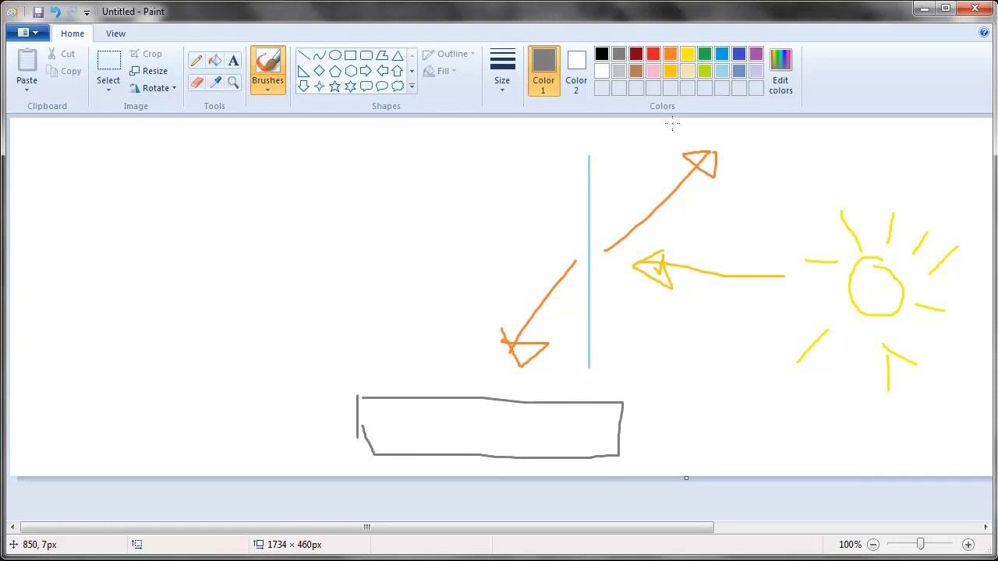
{"action": "left_click", "coordinate": [669, 71]}
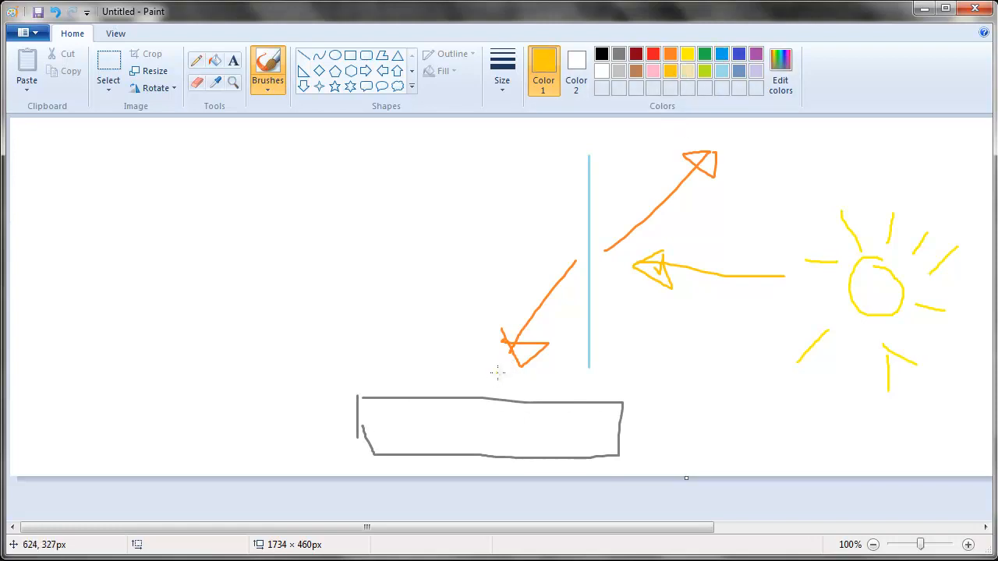
{"action": "mouse_move", "coordinate": [492, 382]}
{"action": "left_mouse_down"}
{"action": "mouse_move", "coordinate": [382, 251]}
{"action": "mouse_move", "coordinate": [388, 275]}
{"action": "mouse_move", "coordinate": [389, 234]}
{"action": "mouse_move", "coordinate": [373, 248]}
{"action": "mouse_move", "coordinate": [398, 253]}
{"action": "mouse_move", "coordinate": [382, 264]}
{"action": "mouse_move", "coordinate": [385, 255]}
{"action": "left_mouse_up"}
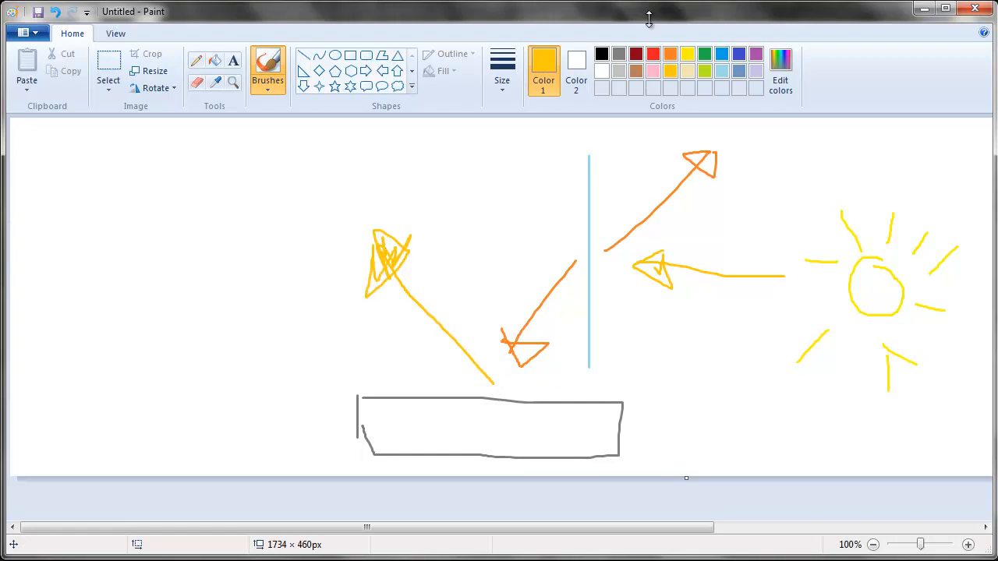
- Sketch a grey rounded shape with a small pointed mark above it, beyond the tip of the bounced gold arrow
{"action": "left_click", "coordinate": [618, 54]}
{"action": "mouse_move", "coordinate": [304, 189]}
{"action": "left_mouse_down"}
{"action": "mouse_move", "coordinate": [320, 173]}
{"action": "mouse_move", "coordinate": [355, 195]}
{"action": "mouse_move", "coordinate": [308, 209]}
{"action": "mouse_move", "coordinate": [340, 169]}
{"action": "mouse_move", "coordinate": [326, 195]}
{"action": "mouse_move", "coordinate": [339, 179]}
{"action": "mouse_move", "coordinate": [327, 174]}
{"action": "left_mouse_up"}
{"action": "mouse_move", "coordinate": [304, 127]}
{"action": "left_mouse_down"}
{"action": "mouse_move", "coordinate": [327, 155]}
{"action": "mouse_move", "coordinate": [302, 171]}
{"action": "mouse_move", "coordinate": [315, 137]}
{"action": "left_mouse_up"}
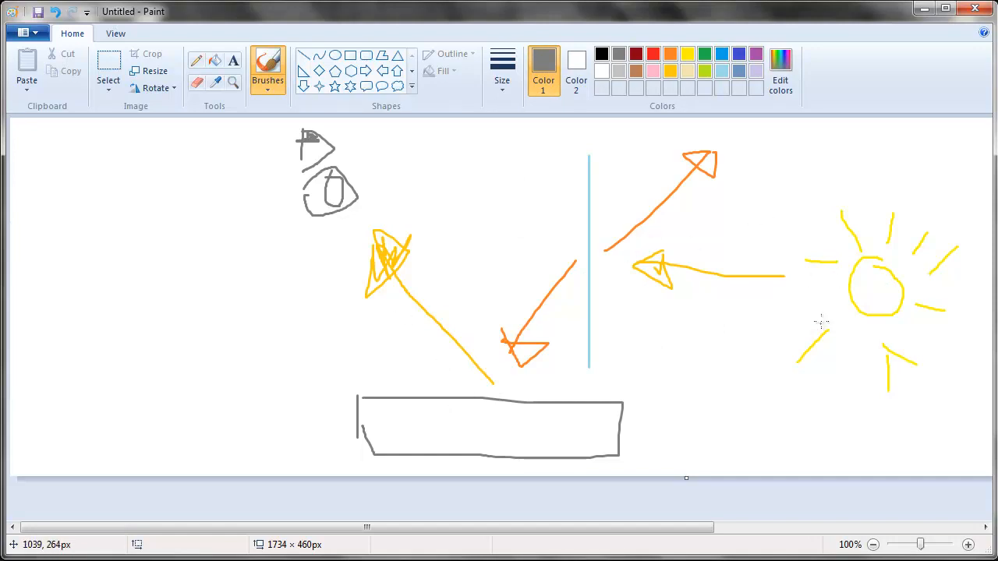
- Return to the photo viewer and compare the grey and coloured skyline renders again
{"action": "left_click", "coordinate": [923, 8]}
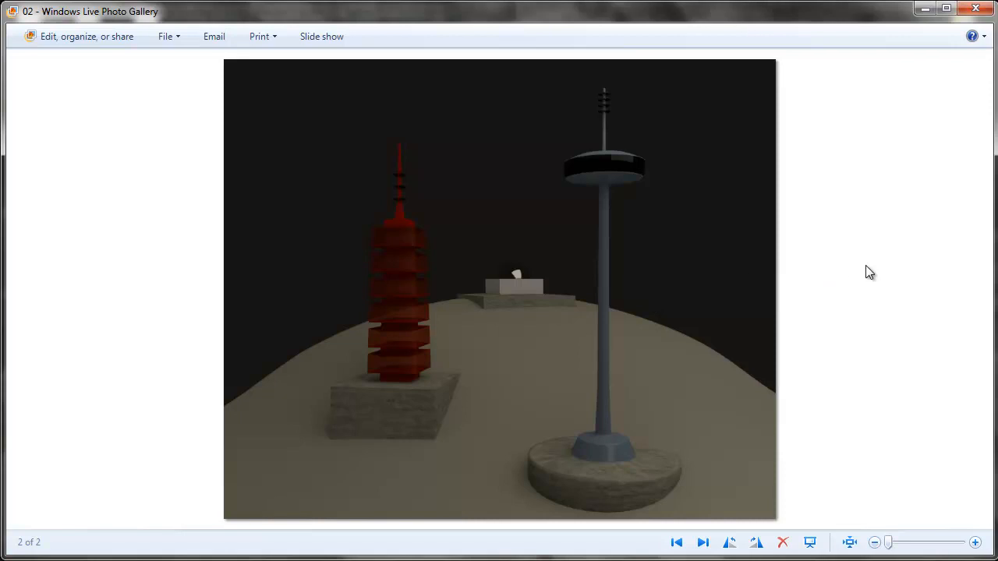
{"action": "key", "text": "Left"}
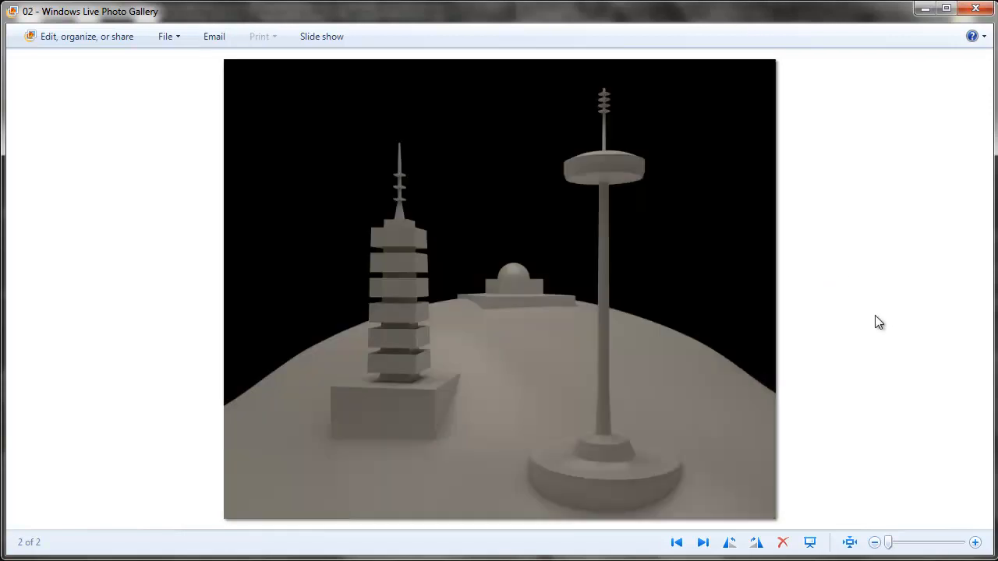
{"action": "key", "text": "Right"}
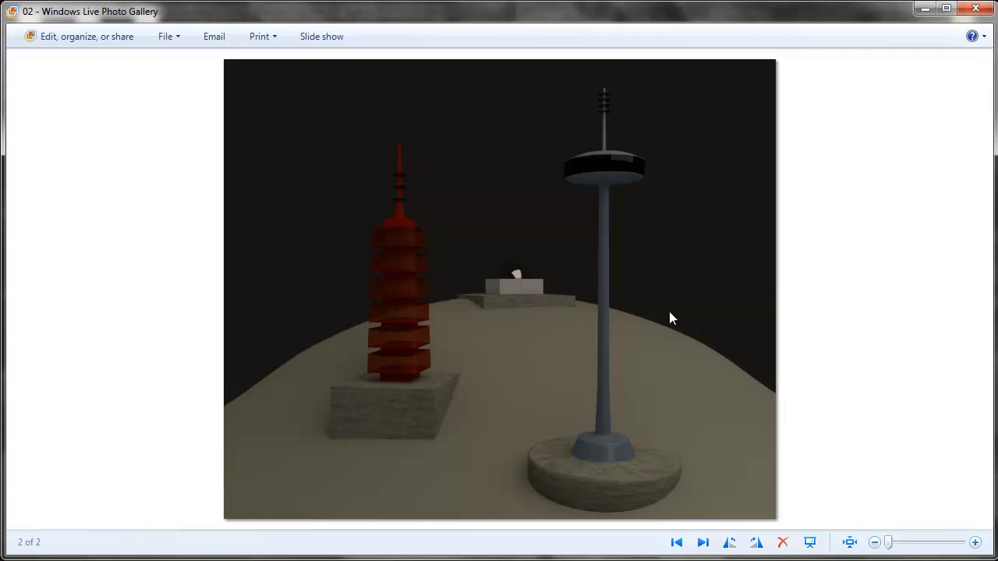
- Switch to Blender and restore the full multi-editor layout with the tool shelf shown in the 3D view
{"action": "left_click", "coordinate": [313, 518]}
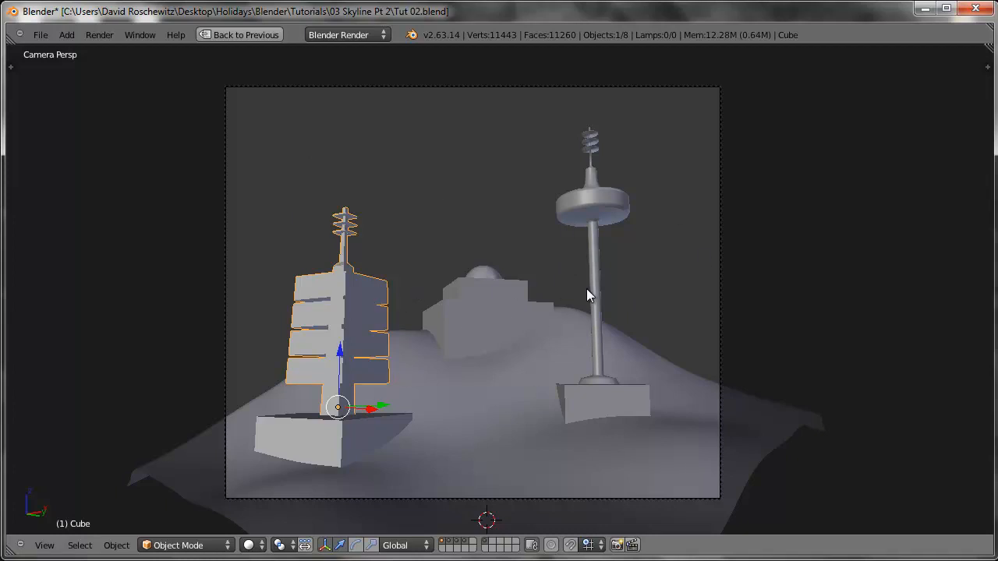
{"action": "key", "text": "ctrl+Up"}
{"action": "key", "text": "t"}
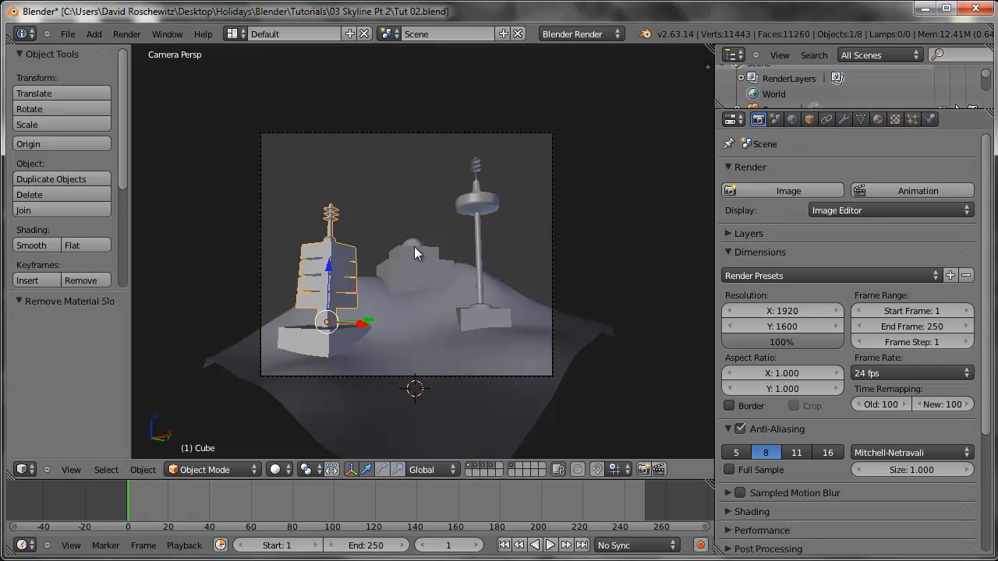
- Show only the layers containing the selected tiered tower and the hill terrain
{"action": "left_click", "coordinate": [474, 468]}
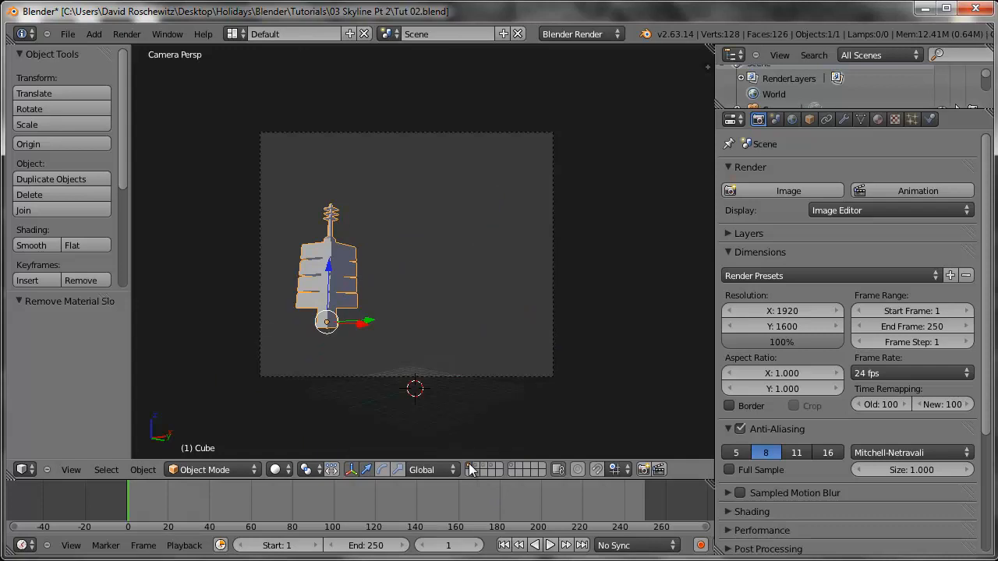
{"action": "left_click", "coordinate": [510, 468], "text": "shift"}
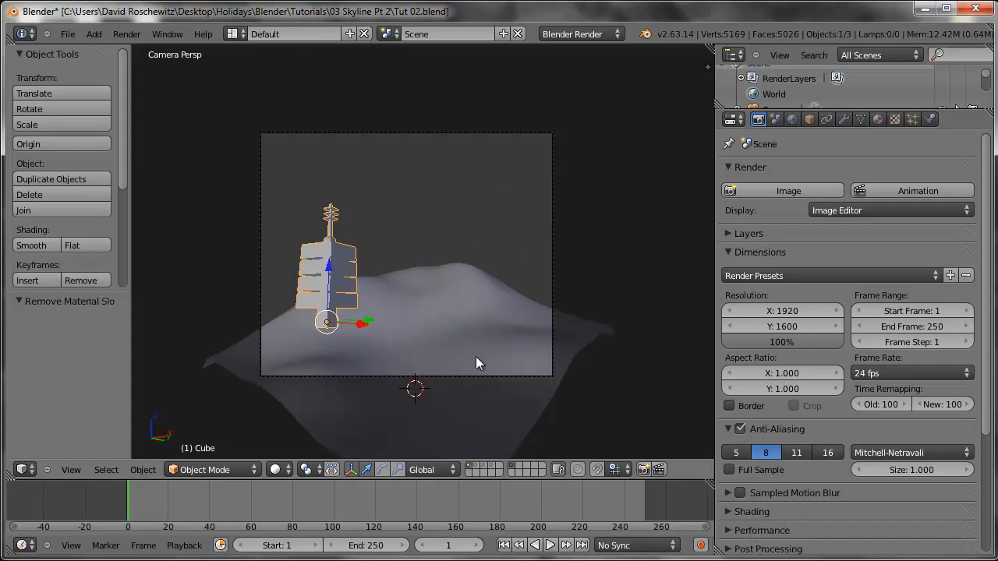
- Start the Screencast Keys display in the 3D view and hide its properties sidebar again
{"action": "key", "text": "n"}
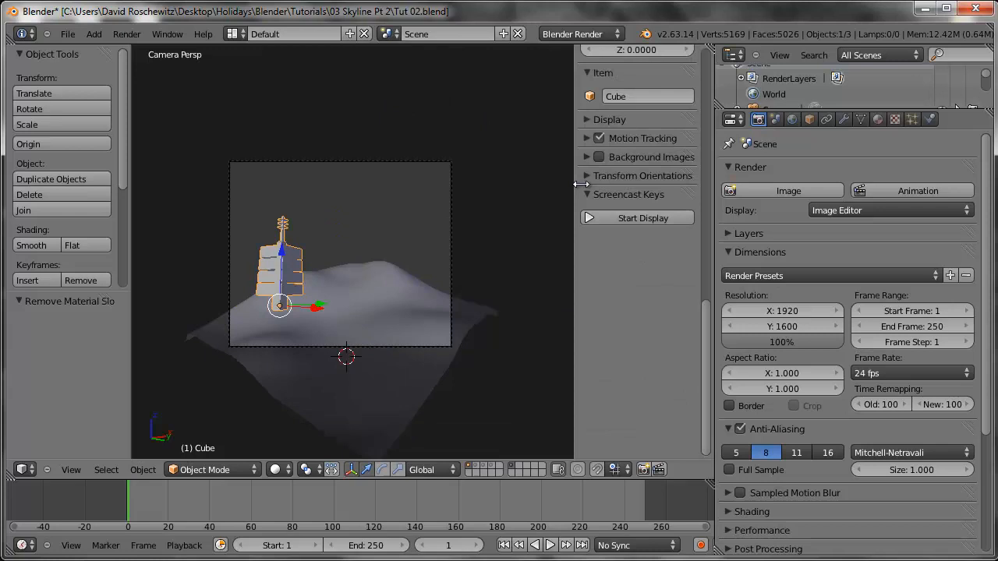
{"action": "left_click", "coordinate": [631, 217]}
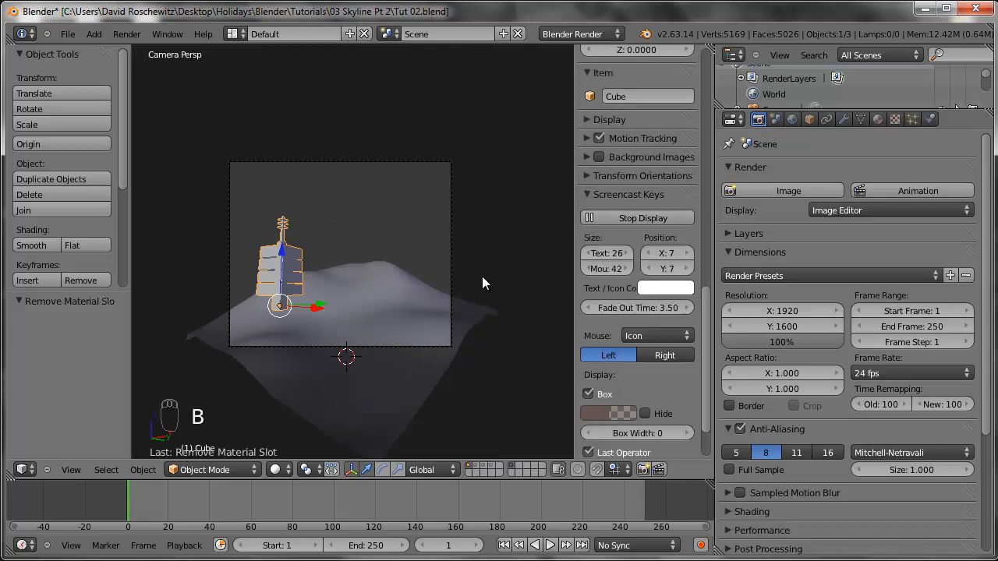
{"action": "key", "text": "n"}
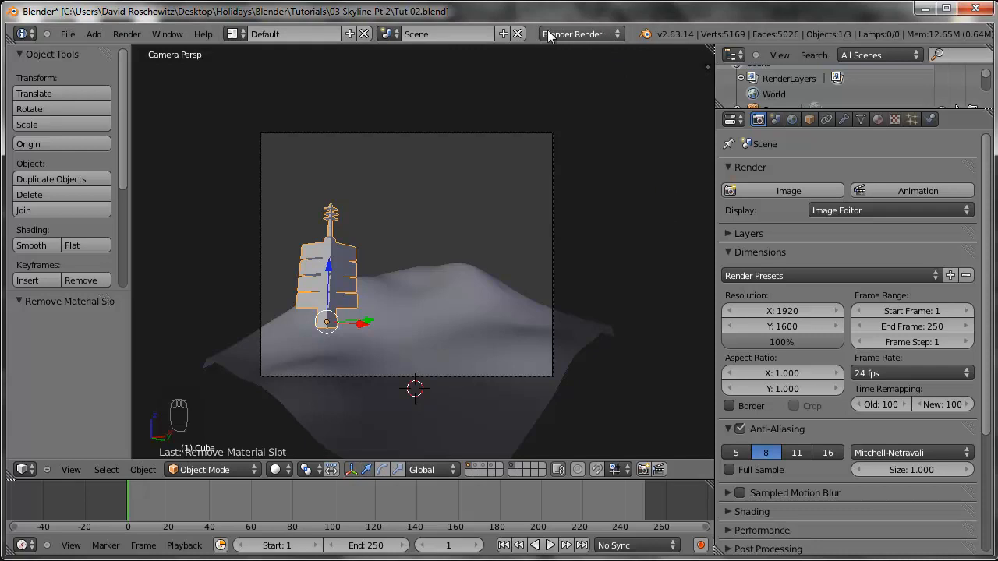
- Set the render engine to Cycles Render
{"action": "left_click", "coordinate": [598, 34]}
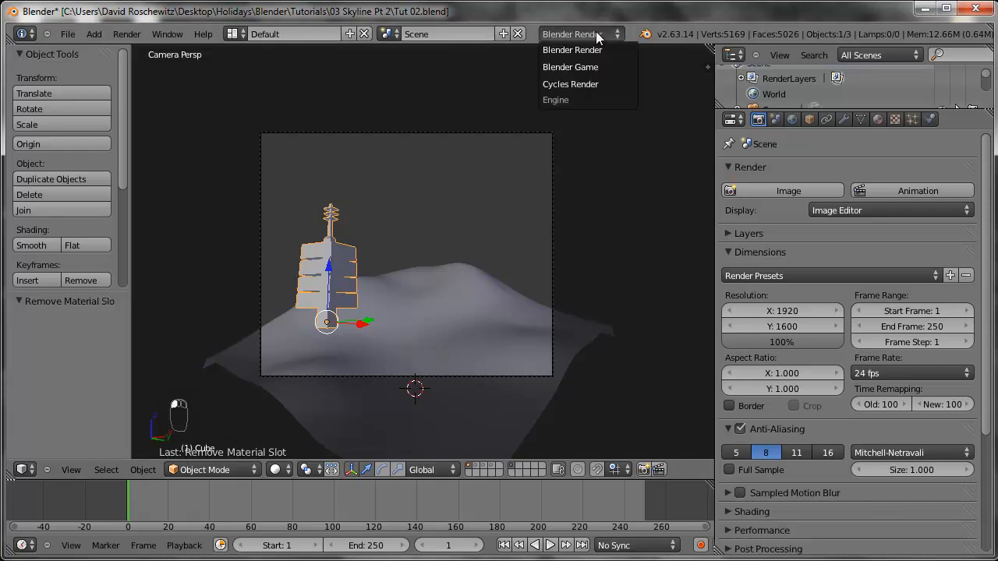
{"action": "left_click", "coordinate": [591, 80]}
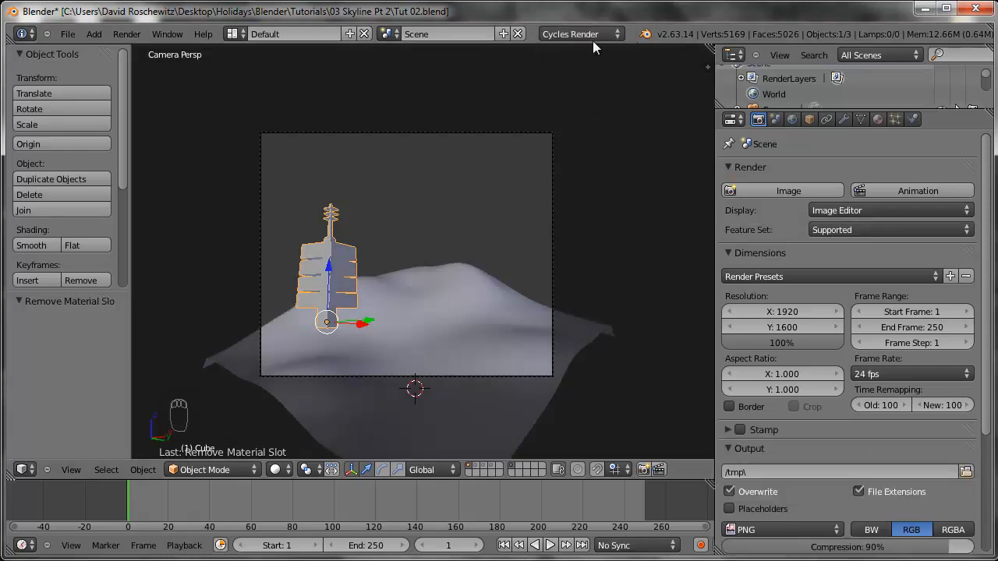
- Search the add-ons in the user preferences for "cycles" to check that the Cycles Render Engine is enabled
{"action": "left_click", "coordinate": [68, 35]}
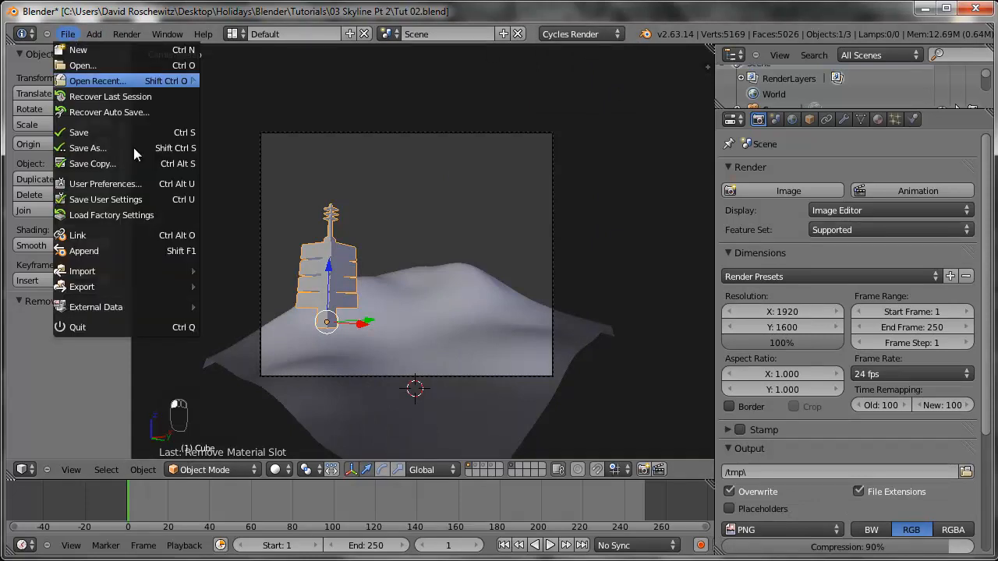
{"action": "left_click", "coordinate": [117, 184]}
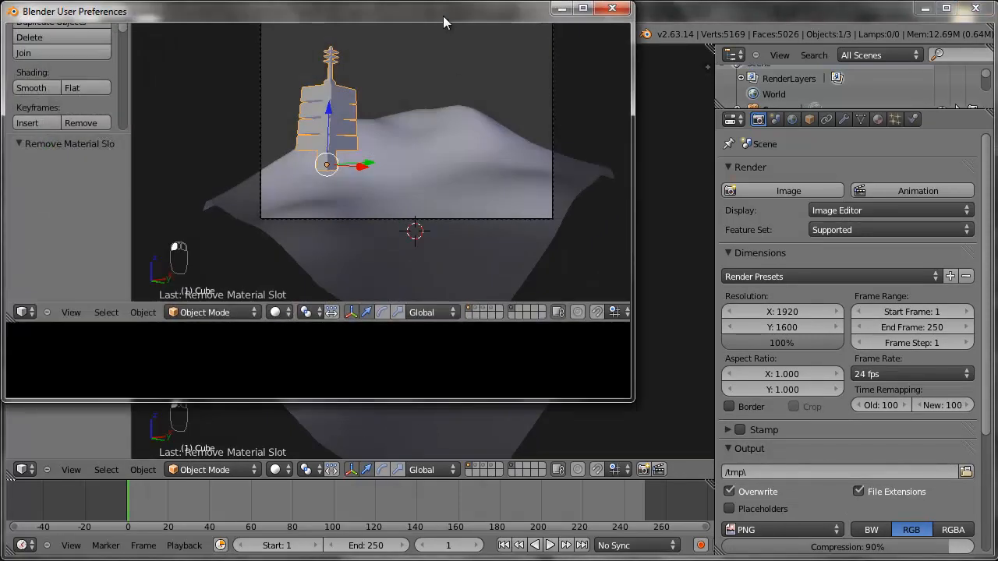
{"action": "left_click_drag", "start_coordinate": [443, 15], "coordinate": [512, 67]}
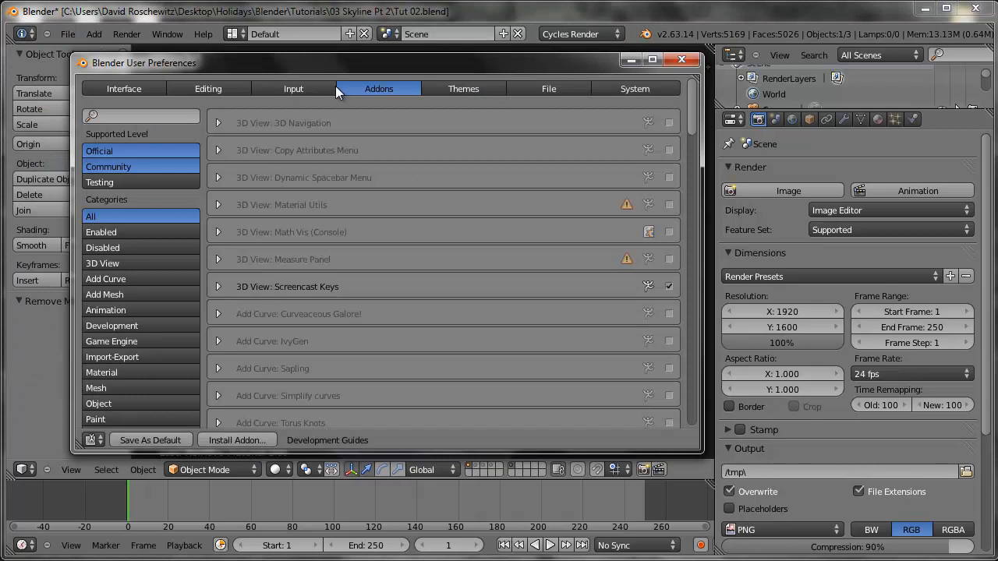
{"action": "type", "text": "cycles"}
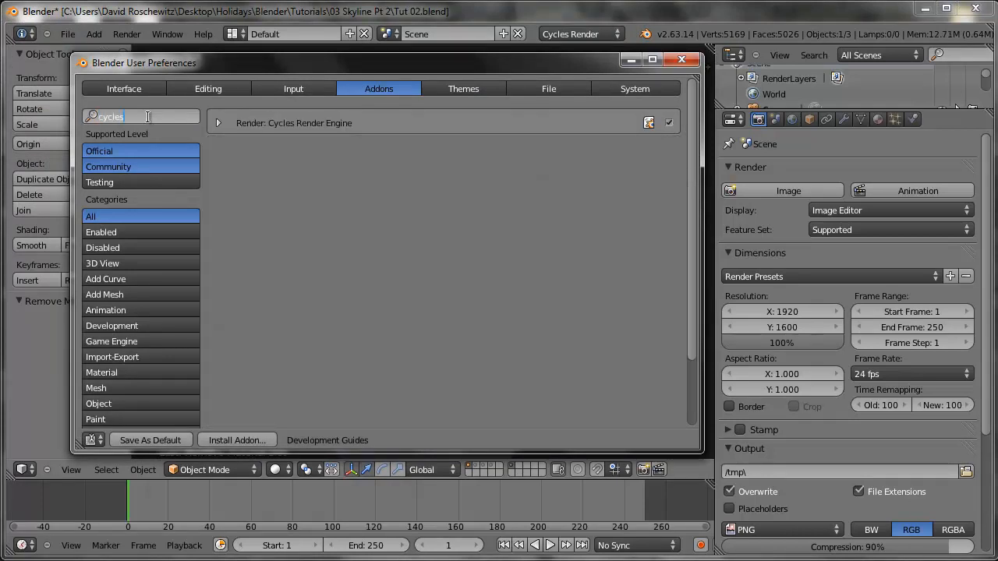
{"action": "left_click", "coordinate": [340, 121]}
{"action": "left_click", "coordinate": [682, 60]}
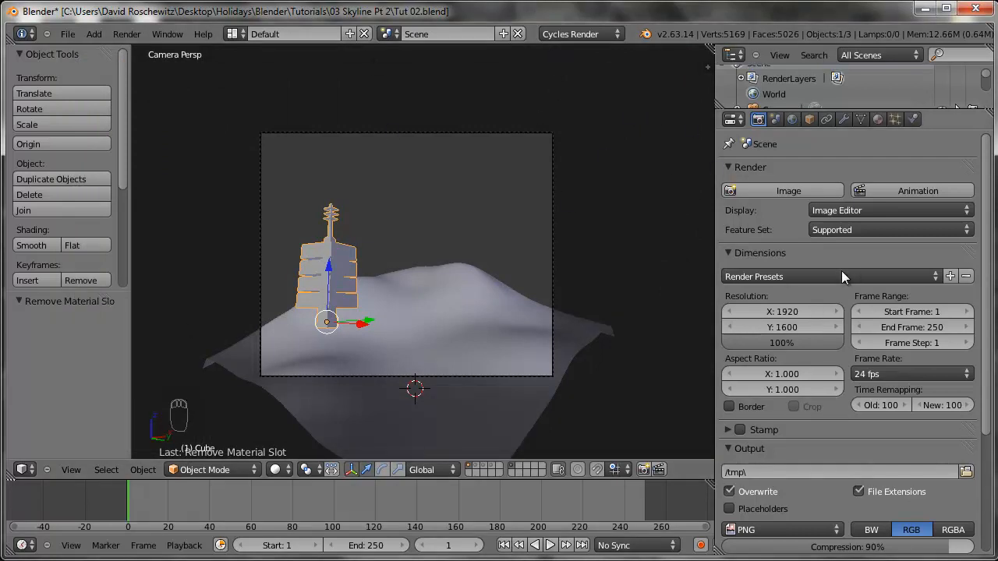
- Create a new material for the selected tower and name it Building Red
{"action": "scroll", "coordinate": [844, 275], "scroll_direction": "down", "scroll_amount": 3}
{"action": "scroll", "coordinate": [849, 281], "scroll_direction": "up", "scroll_amount": 3}
{"action": "left_click", "coordinate": [878, 119]}
{"action": "left_click", "coordinate": [821, 224]}
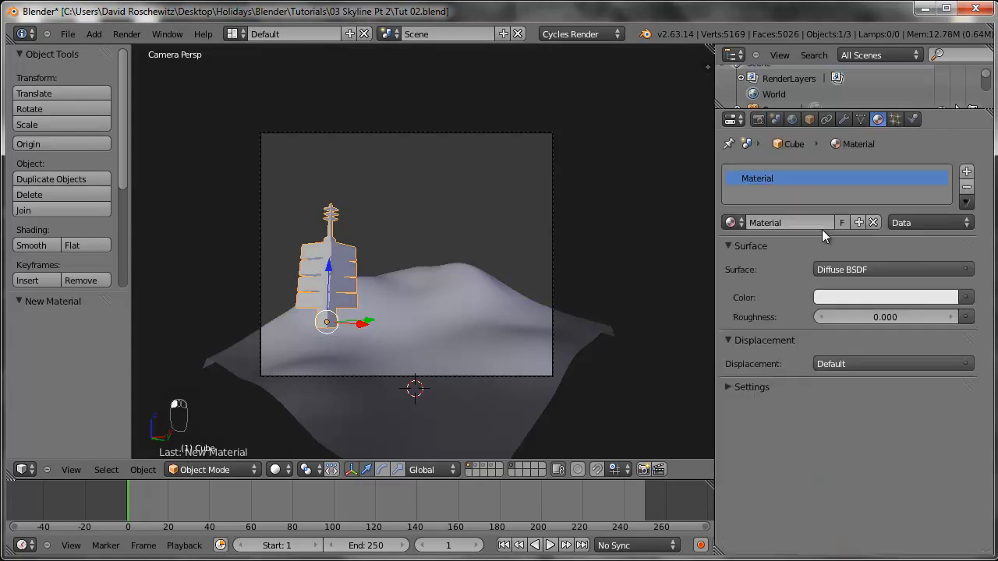
{"action": "left_click", "coordinate": [806, 223]}
{"action": "type", "text": "Building Red"}
{"action": "key", "text": "Return"}
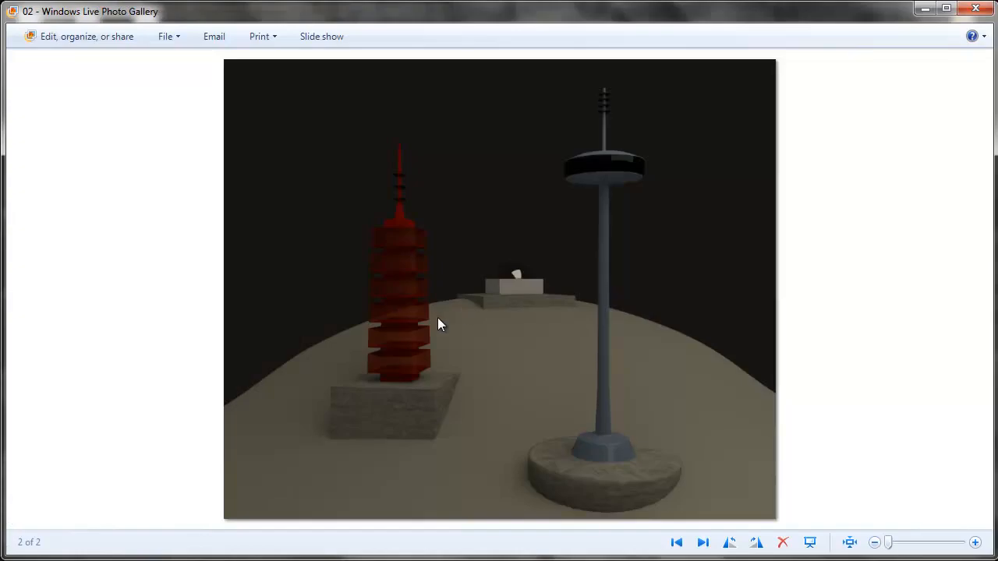
- Zoom in on the red tower in the coloured reference render to examine its materials
{"action": "scroll", "coordinate": [419, 216], "scroll_direction": "up", "scroll_amount": 3}
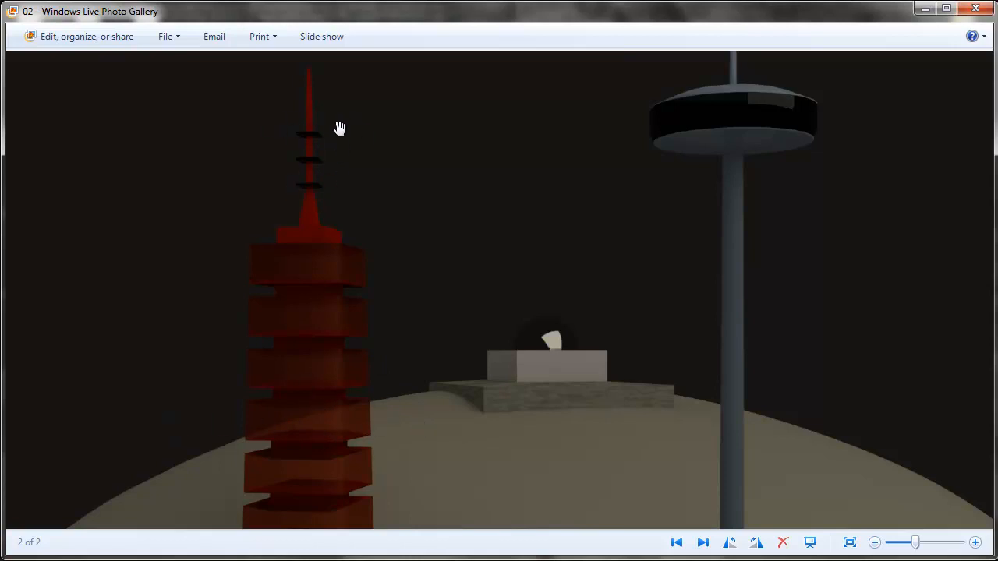
- Examine the spires and upper floors of the red tower and the observation tower in the reference render
{"action": "left_click_drag", "start_coordinate": [332, 147], "coordinate": [452, 359]}
{"action": "scroll", "coordinate": [761, 137], "scroll_direction": "up", "scroll_amount": 1}
{"action": "scroll", "coordinate": [769, 134], "scroll_direction": "down", "scroll_amount": 2}
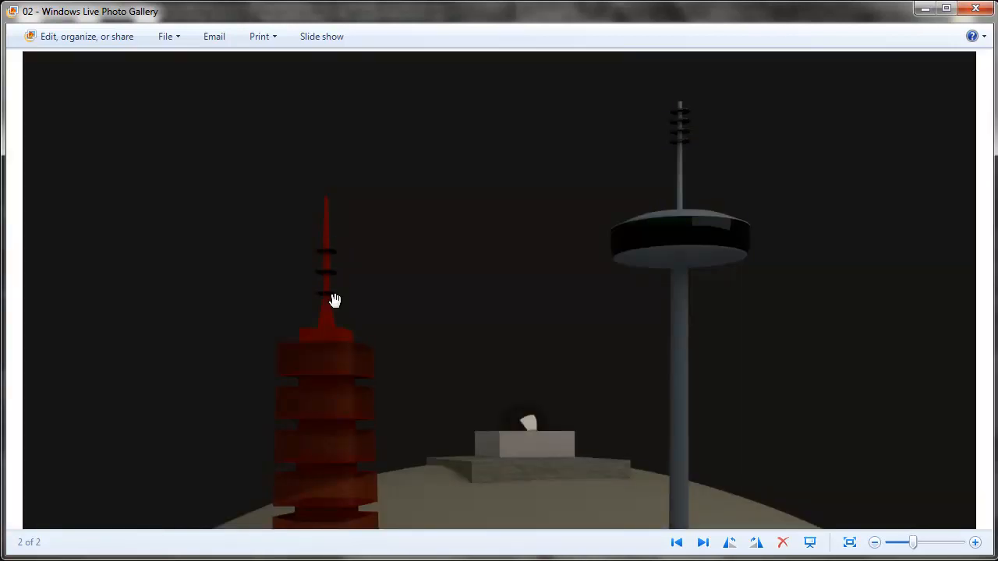
{"action": "scroll", "coordinate": [417, 311], "scroll_direction": "down", "scroll_amount": 3}
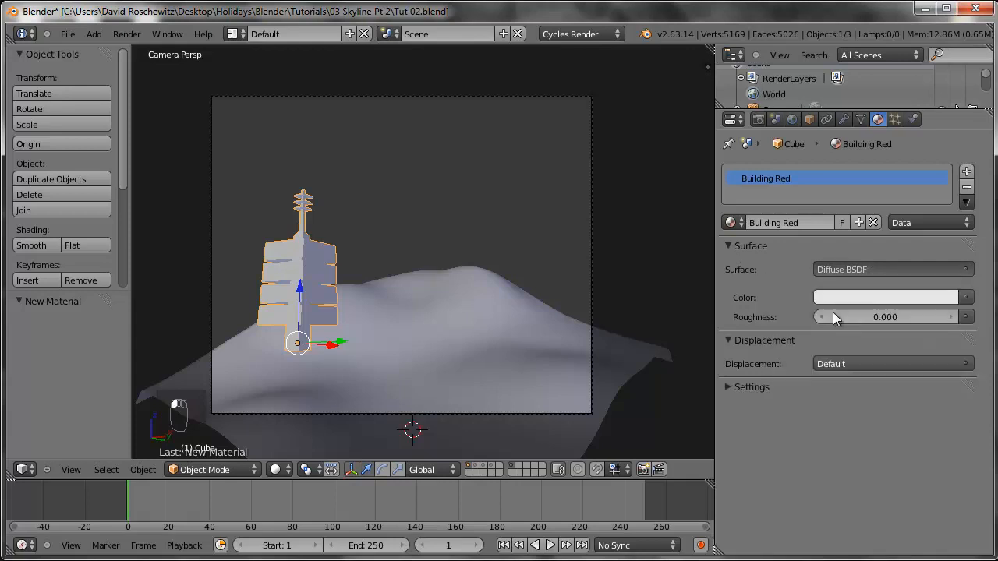
{"action": "left_click", "coordinate": [854, 269]}
{"action": "left_click", "coordinate": [807, 313]}
{"action": "left_click", "coordinate": [837, 275]}
{"action": "left_click", "coordinate": [833, 277]}
{"action": "left_click", "coordinate": [829, 275]}
{"action": "left_click", "coordinate": [819, 344]}
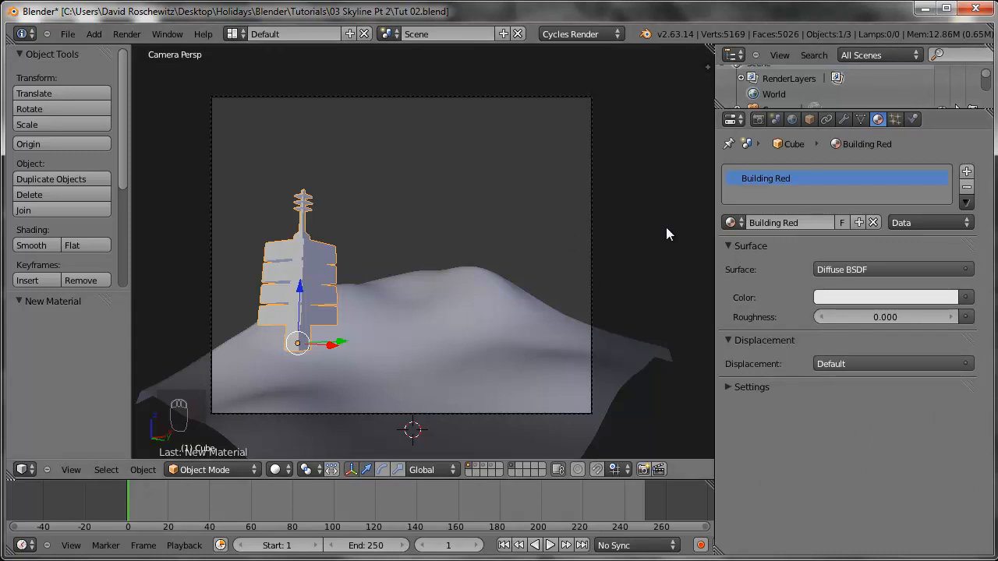
- Save the project over Tut 02.blend, then expand Building Red's surface settings and choose the Diffuse BSDF shader
{"action": "key", "text": "ctrl+s"}
{"action": "left_click", "coordinate": [665, 165]}
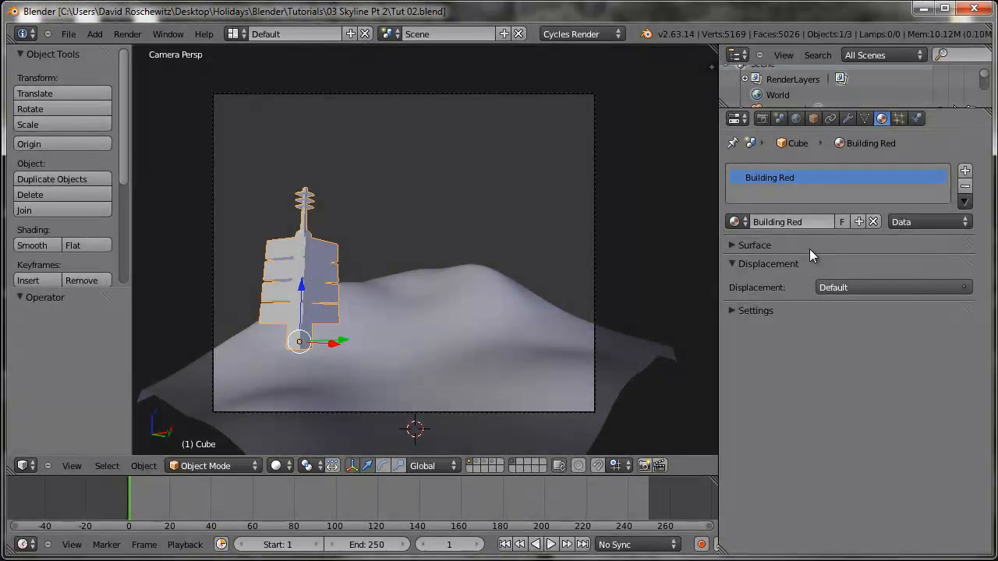
{"action": "left_click", "coordinate": [806, 246]}
{"action": "left_click", "coordinate": [897, 271]}
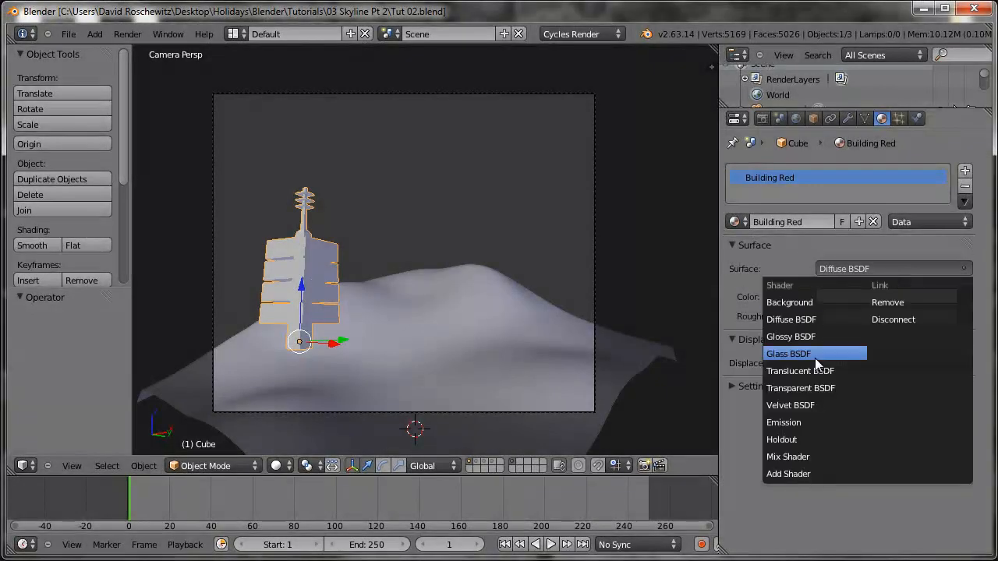
{"action": "left_click", "coordinate": [817, 316]}
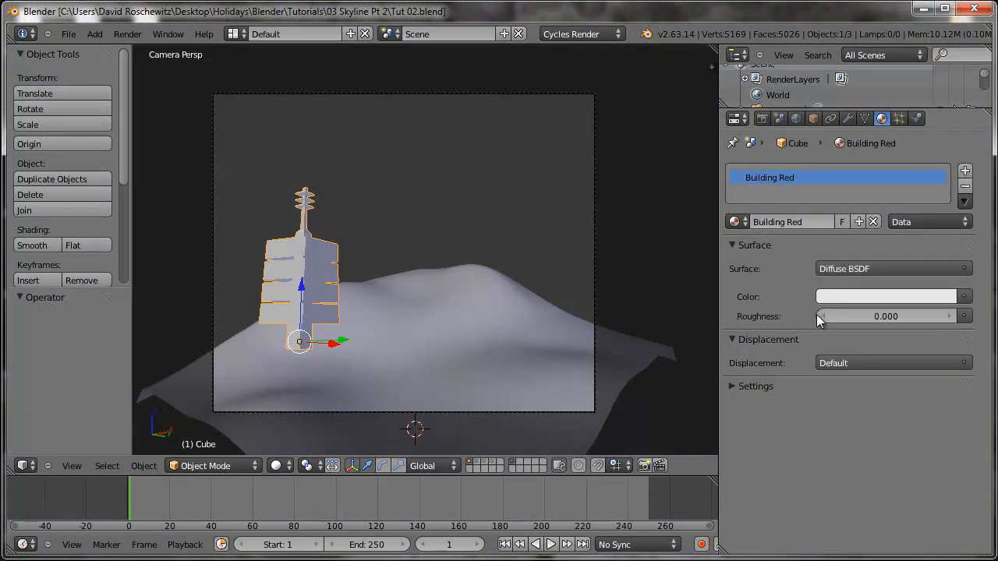
- Try Add Shader as Building Red's surface shader and return the surface to Diffuse BSDF
{"action": "left_click", "coordinate": [879, 266]}
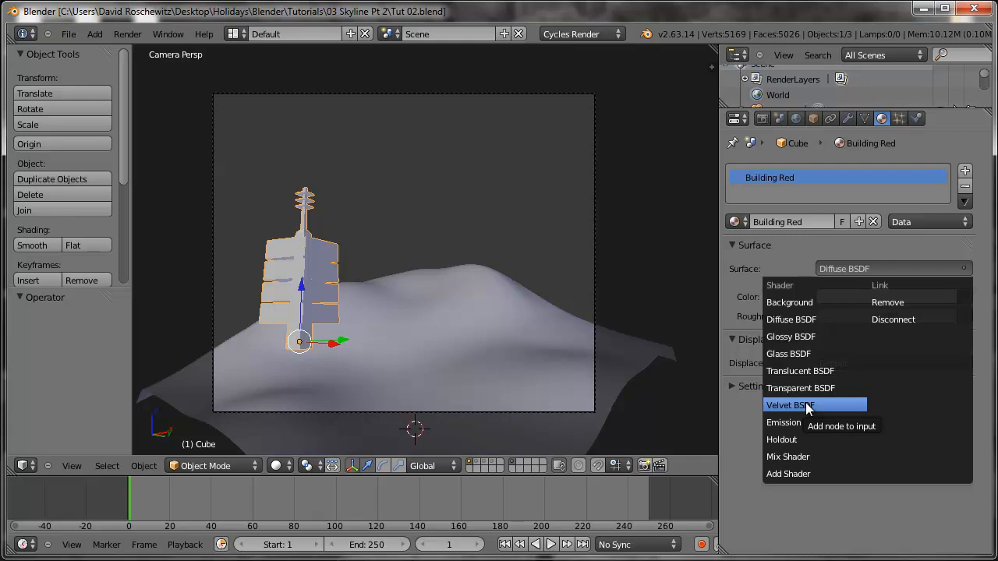
{"action": "left_click", "coordinate": [804, 473]}
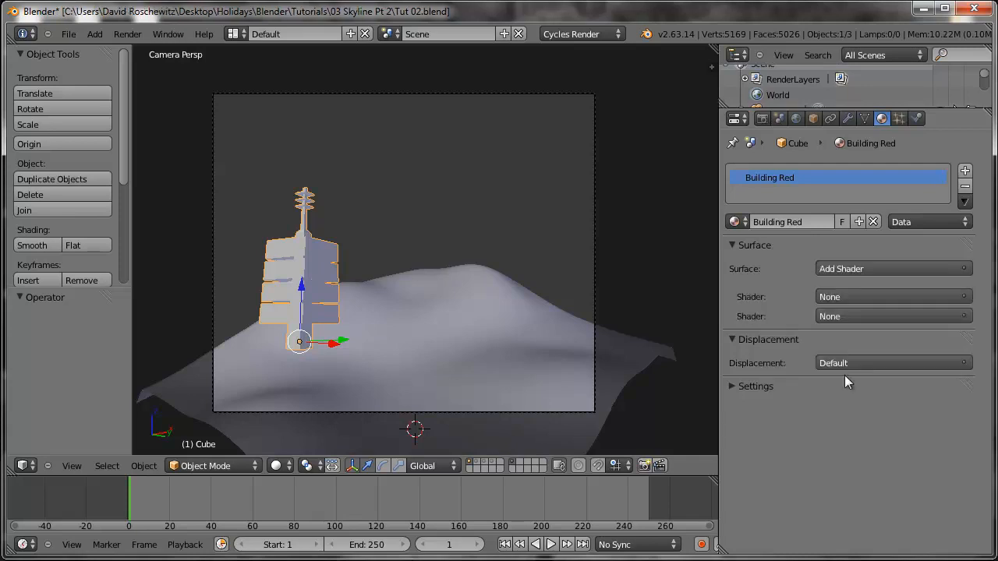
{"action": "left_click", "coordinate": [842, 296]}
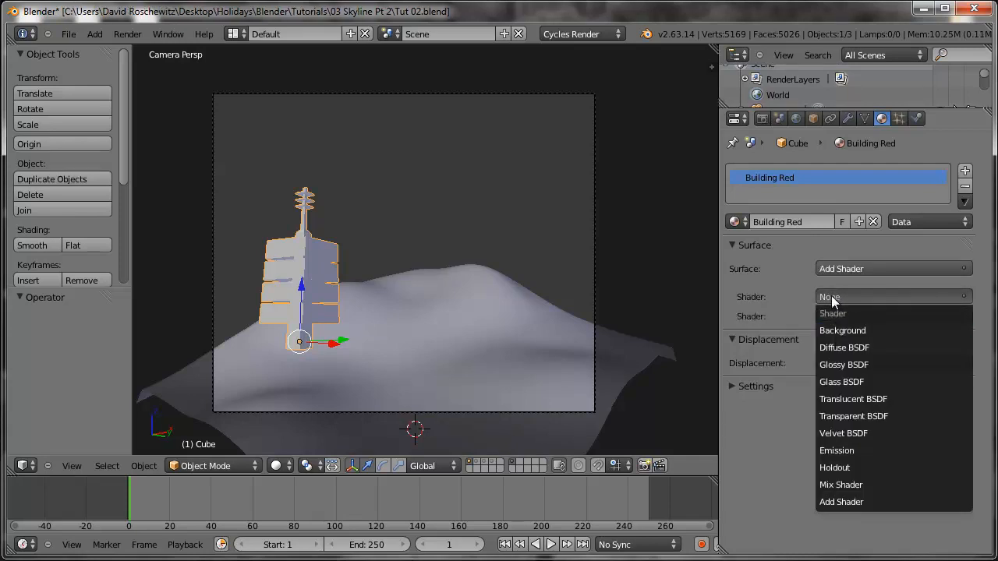
{"action": "left_click", "coordinate": [816, 264]}
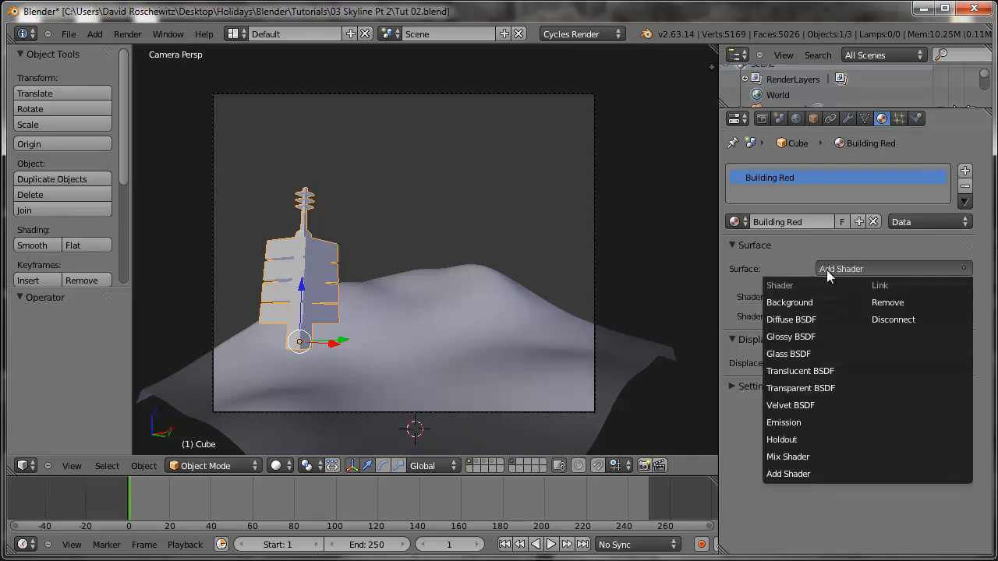
{"action": "left_click", "coordinate": [820, 319]}
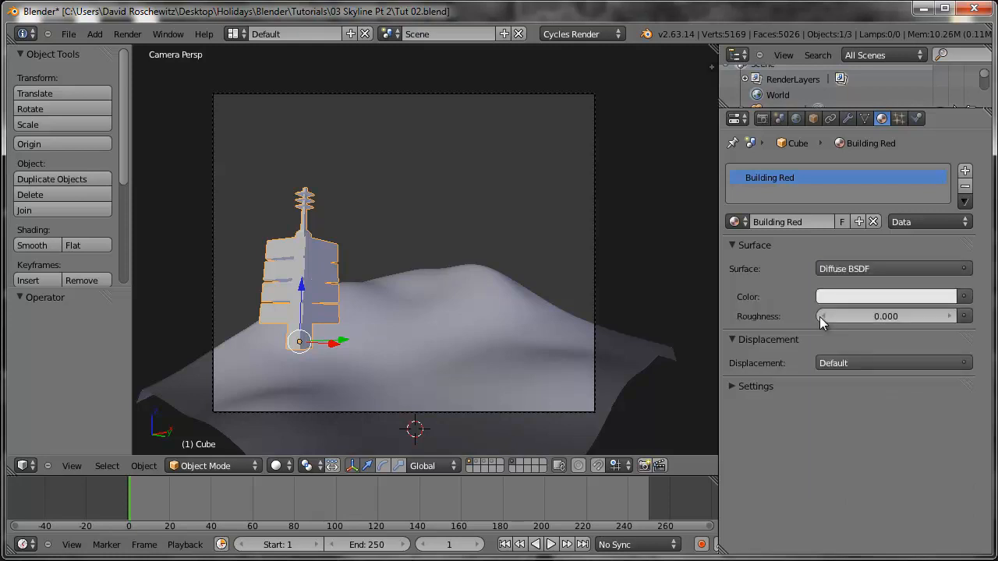
- Set Building Red's diffuse colour to a dark red
{"action": "left_click", "coordinate": [844, 297]}
{"action": "mouse_move", "coordinate": [894, 184]}
{"action": "left_mouse_down"}
{"action": "mouse_move", "coordinate": [874, 187]}
{"action": "mouse_move", "coordinate": [878, 209]}
{"action": "left_mouse_up"}
{"action": "left_click_drag", "start_coordinate": [946, 83], "coordinate": [946, 89]}
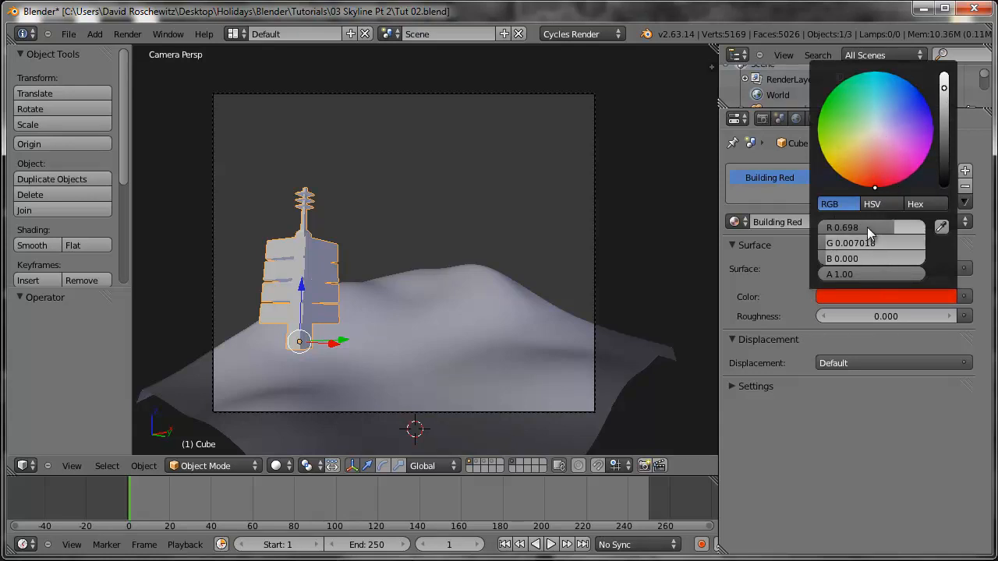
{"action": "mouse_move", "coordinate": [945, 100]}
{"action": "left_mouse_down"}
{"action": "mouse_move", "coordinate": [945, 126]}
{"action": "mouse_move", "coordinate": [944, 115]}
{"action": "left_mouse_up"}
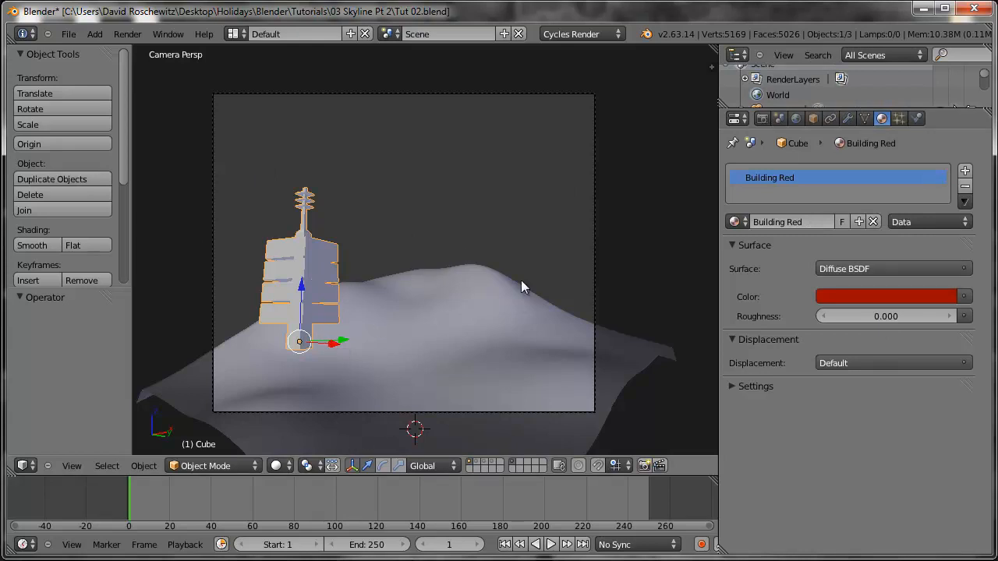
- Switch the viewport shading to Material and frame the tower closely in the camera view
{"action": "left_click", "coordinate": [279, 466]}
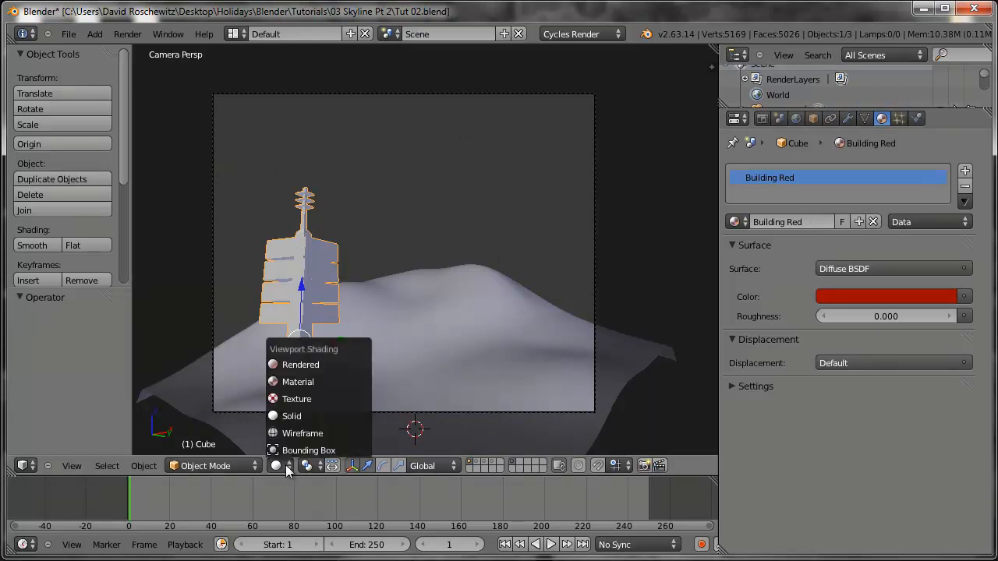
{"action": "left_click", "coordinate": [304, 384]}
{"action": "scroll", "coordinate": [312, 355], "scroll_direction": "up", "scroll_amount": 3}
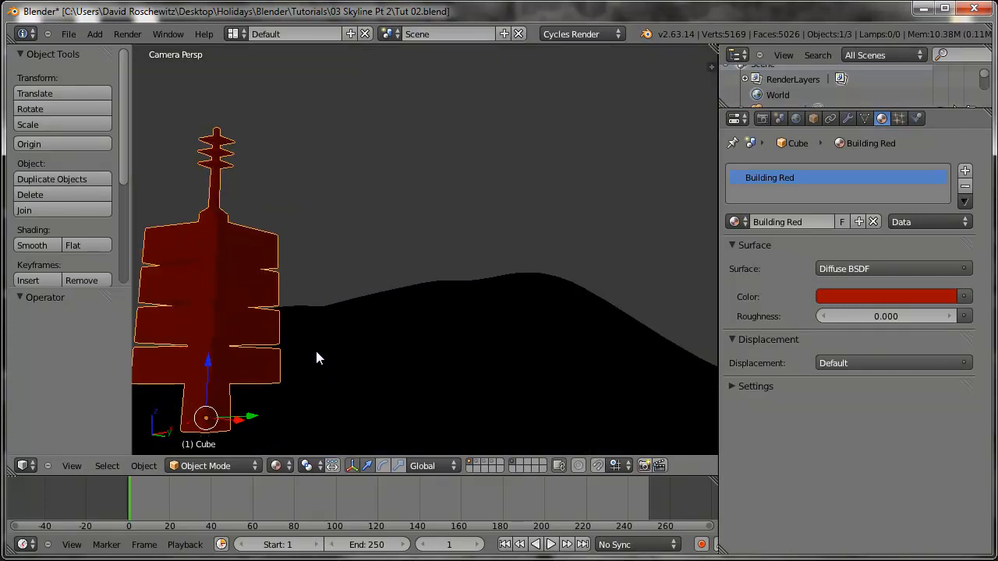
{"action": "middle_click_drag", "start_coordinate": [316, 351], "coordinate": [466, 343], "text": "shift"}
{"action": "scroll", "coordinate": [408, 290], "scroll_direction": "up", "scroll_amount": 3}
{"action": "scroll", "coordinate": [466, 343], "scroll_direction": "down", "scroll_amount": 2}
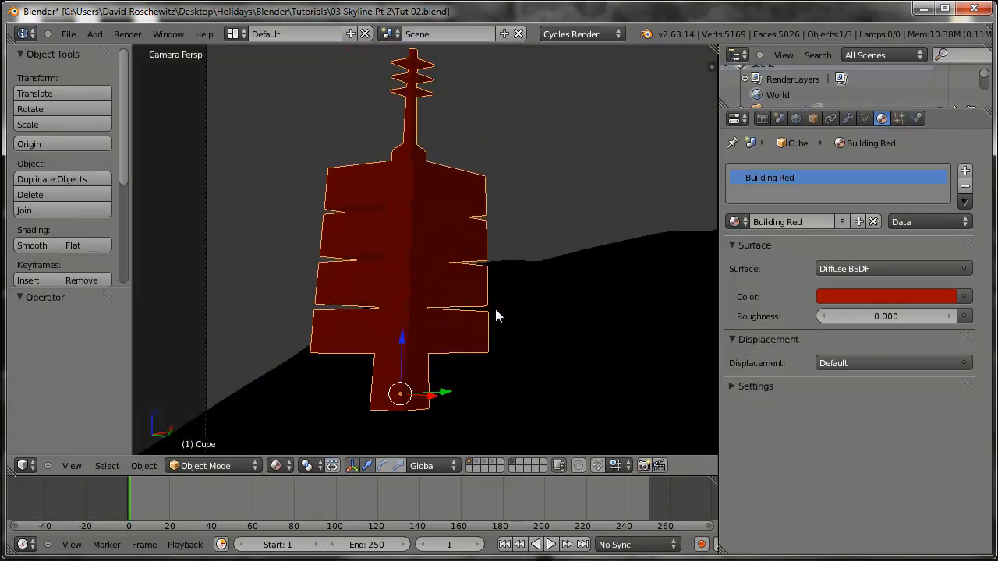
- Enlarge the 3D view by merging the timeline area into it, keeping the whole tower in view
{"action": "key", "text": "ctrl+Up"}
{"action": "key", "text": "ctrl+Up"}
{"action": "left_click_drag", "start_coordinate": [450, 477], "coordinate": [452, 495]}
{"action": "left_click_drag", "start_coordinate": [703, 465], "coordinate": [620, 538]}
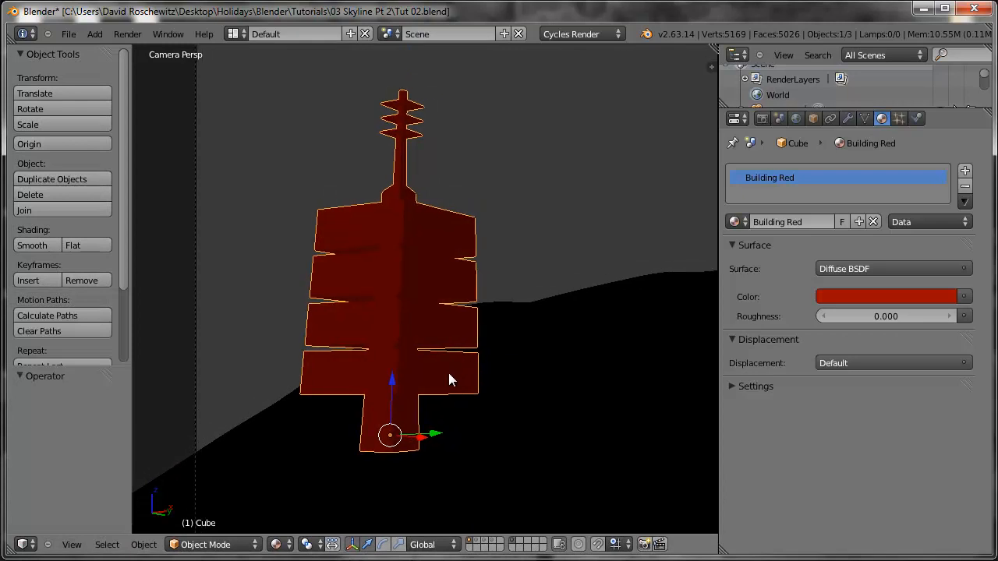
{"action": "middle_click_drag", "start_coordinate": [494, 293], "coordinate": [453, 303], "text": "shift"}
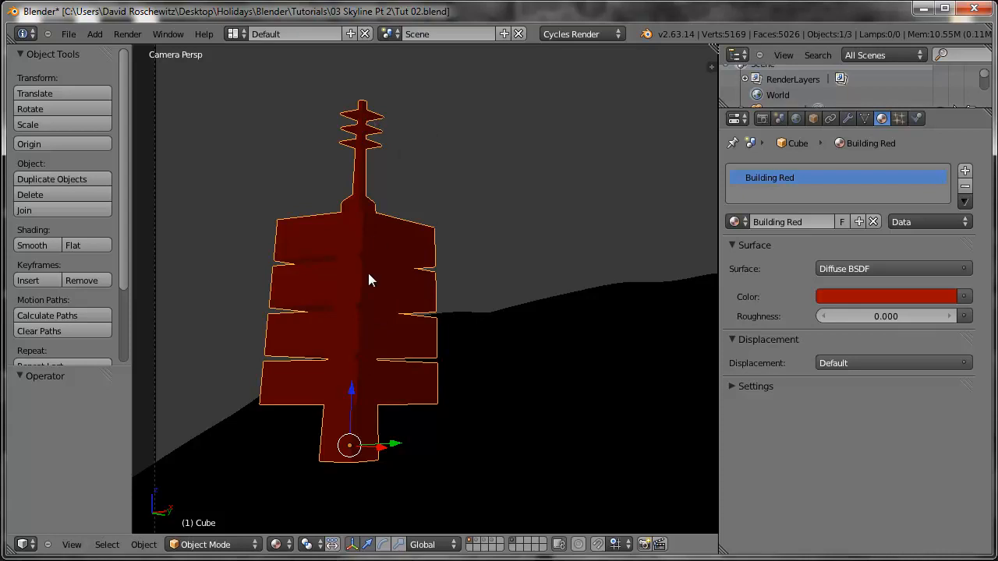
- Enter Edit Mode on the tower and, in face selection mode, select the face loops around the four wide floors
{"action": "key", "text": "Tab"}
{"action": "key", "text": "a"}
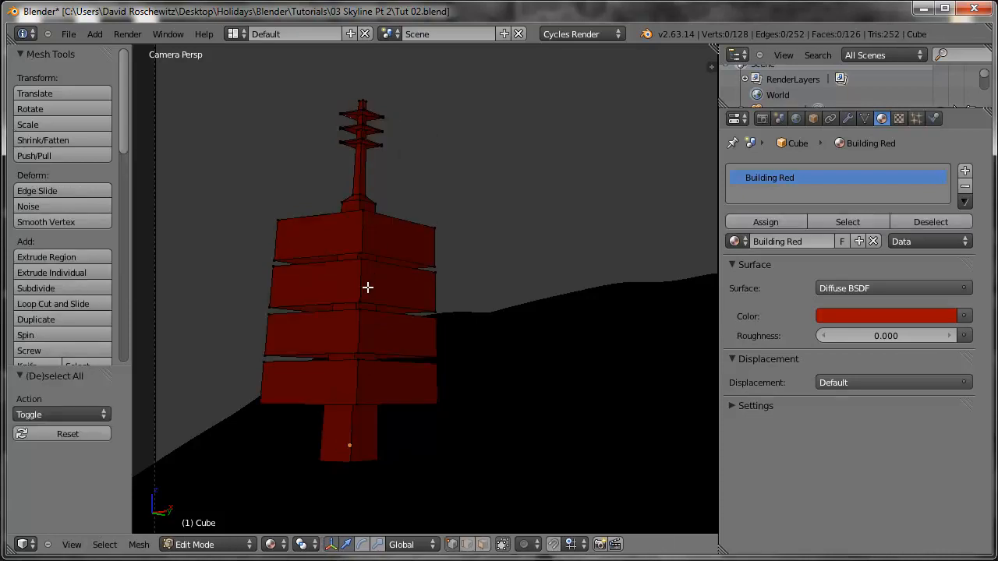
{"action": "left_click", "coordinate": [481, 544]}
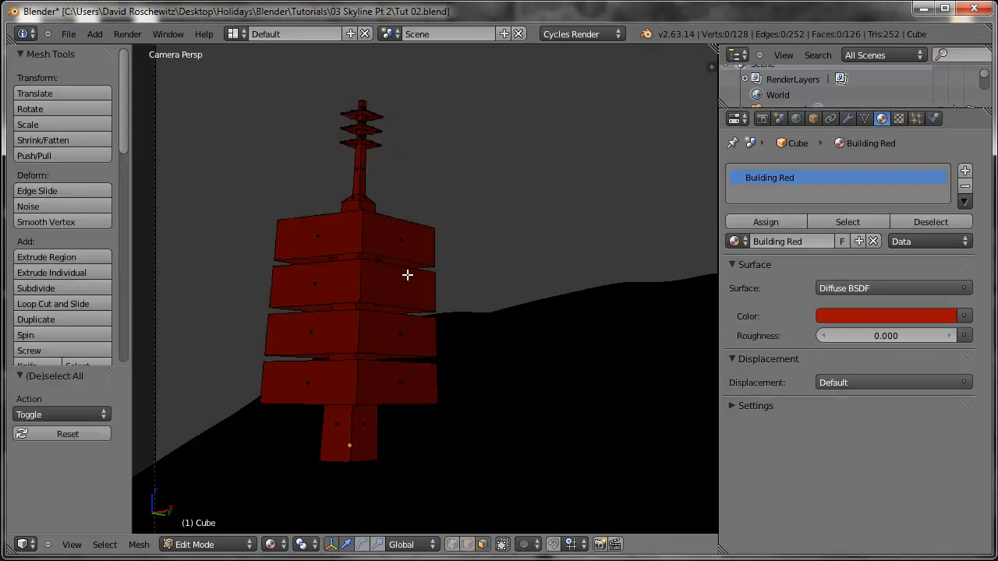
{"action": "right_click", "coordinate": [365, 234], "text": "alt"}
{"action": "right_click", "coordinate": [368, 288], "text": "alt+shift"}
{"action": "right_click", "coordinate": [362, 324], "text": "alt+shift"}
{"action": "right_click", "coordinate": [358, 380], "text": "alt+shift"}
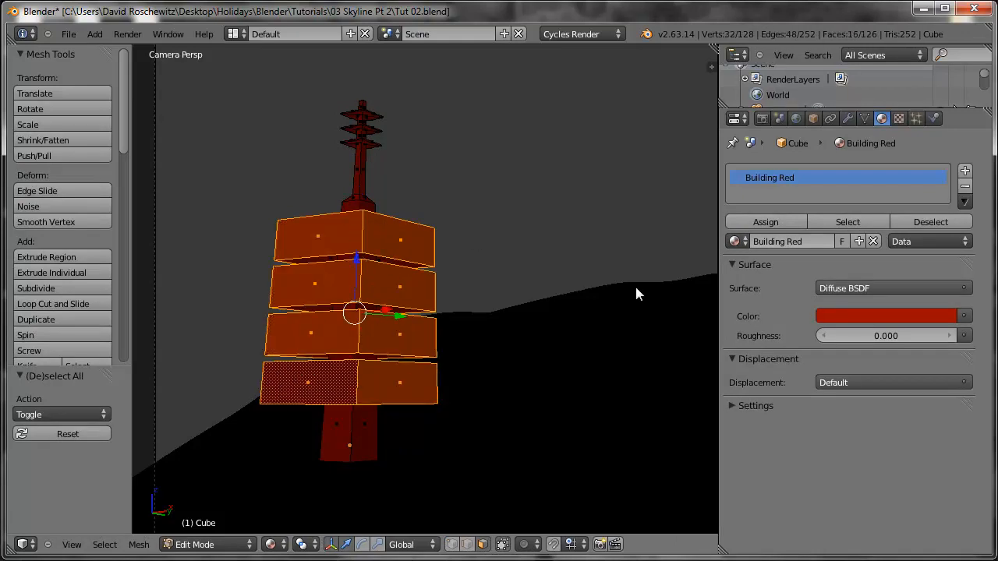
- Add a second material slot to the tower with a new material named Building Red Front
{"action": "left_click", "coordinate": [965, 170]}
{"action": "left_click", "coordinate": [803, 243]}
{"action": "left_click", "coordinate": [791, 242]}
{"action": "type", "text": "Building"}
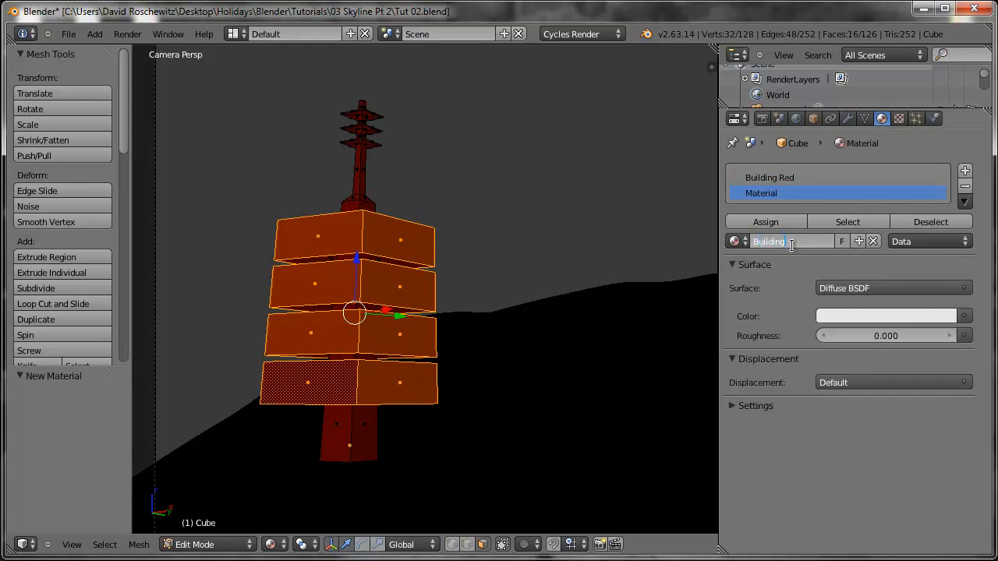
{"action": "type", "text": "RRed Front"}
{"action": "key", "text": "Return"}
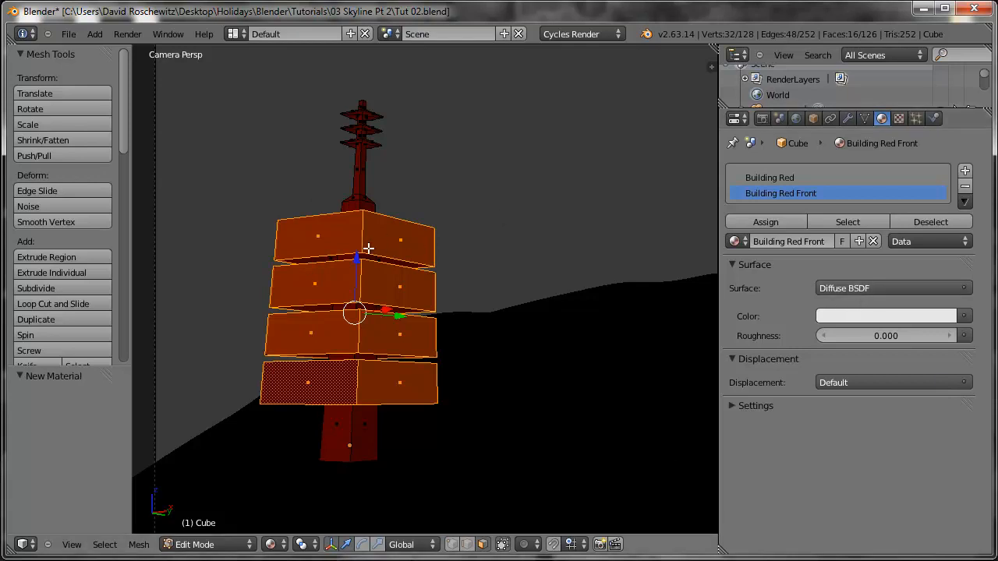
- Give Building Red Front a Mix Shader surface combining Transparent BSDF as the first shader and Translucent BSDF as the second
{"action": "left_click", "coordinate": [855, 287]}
{"action": "left_click", "coordinate": [828, 476]}
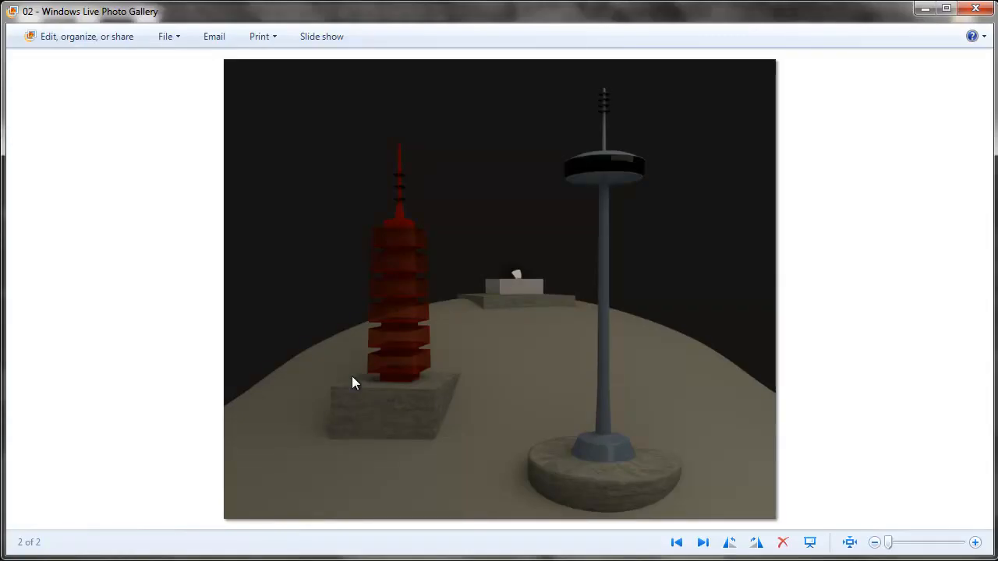
{"action": "scroll", "coordinate": [329, 410], "scroll_direction": "up", "scroll_amount": 3}
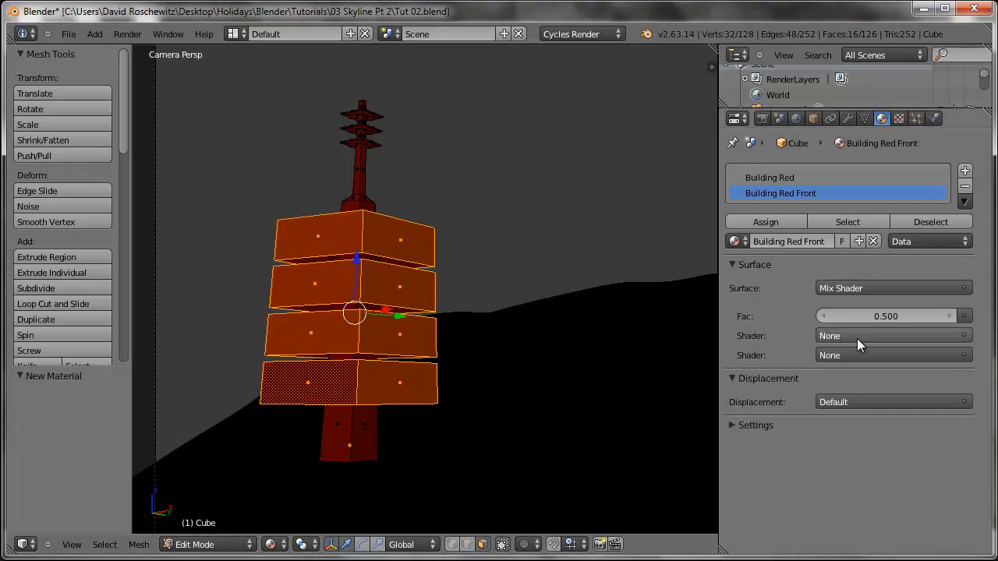
{"action": "left_click", "coordinate": [857, 336]}
{"action": "left_click", "coordinate": [872, 454]}
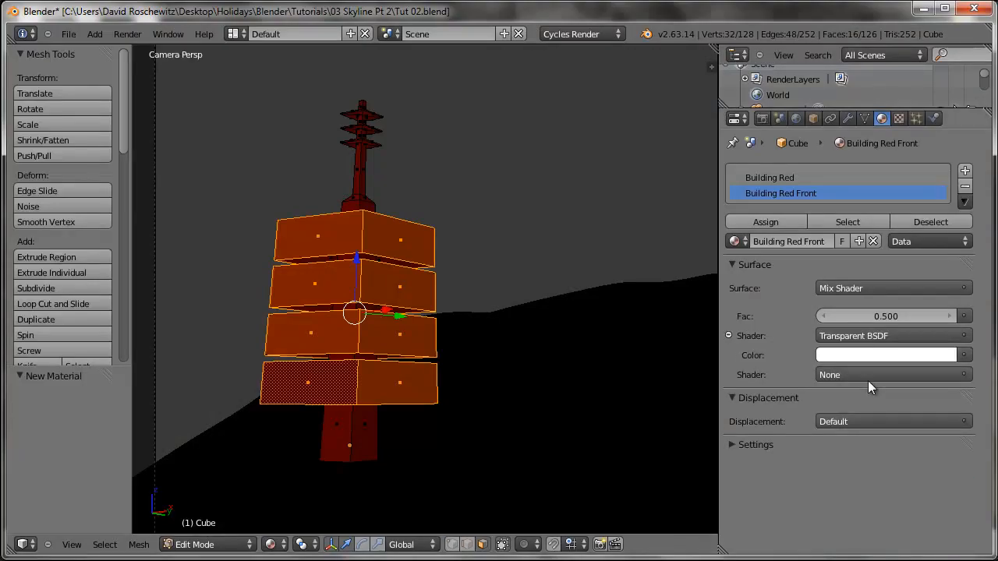
{"action": "left_click", "coordinate": [865, 375]}
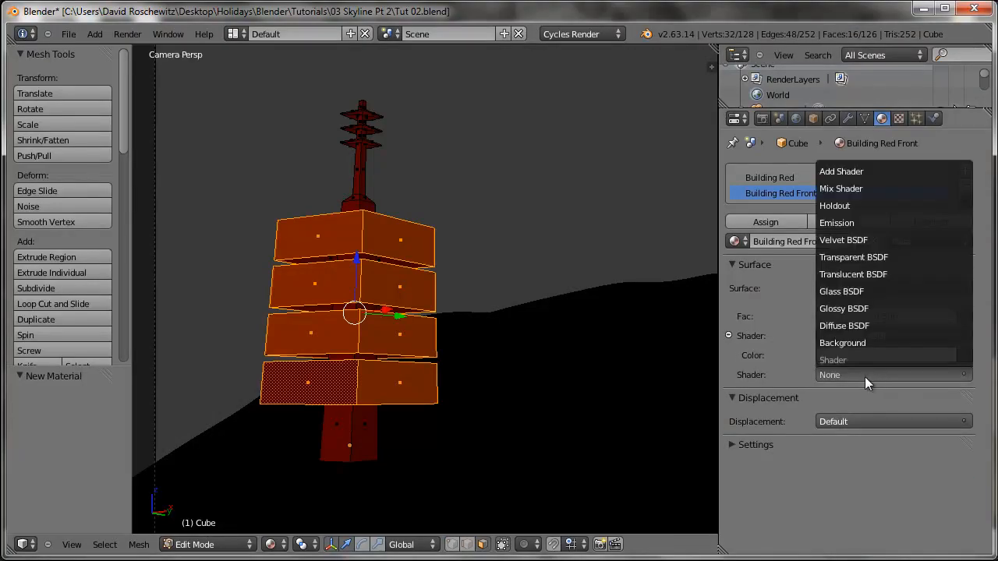
{"action": "left_click", "coordinate": [875, 274]}
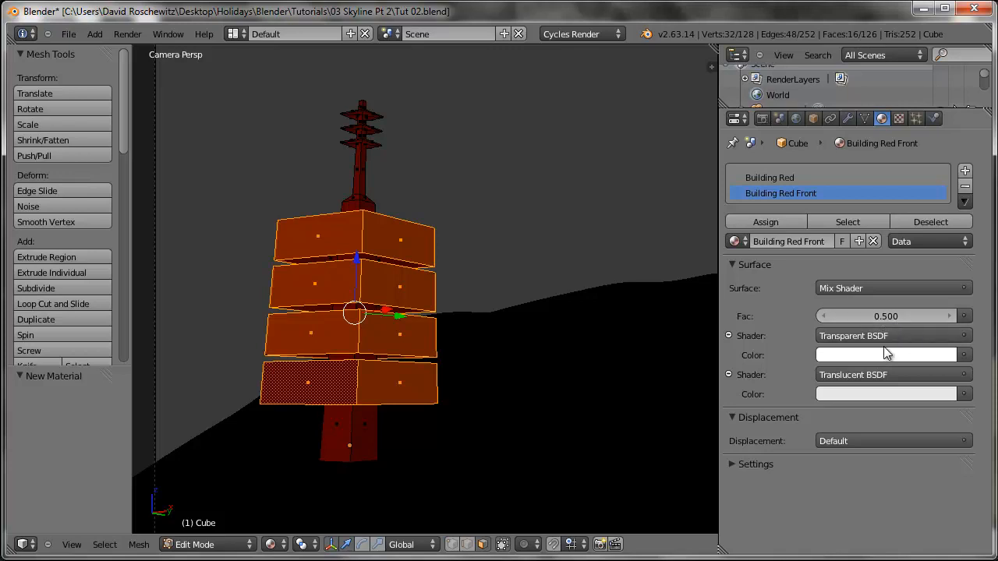
- Try mix factors of 0 and 1 on the Mix Shader and set the factor back to 0.5
{"action": "left_click_drag", "start_coordinate": [898, 319], "coordinate": [672, 302]}
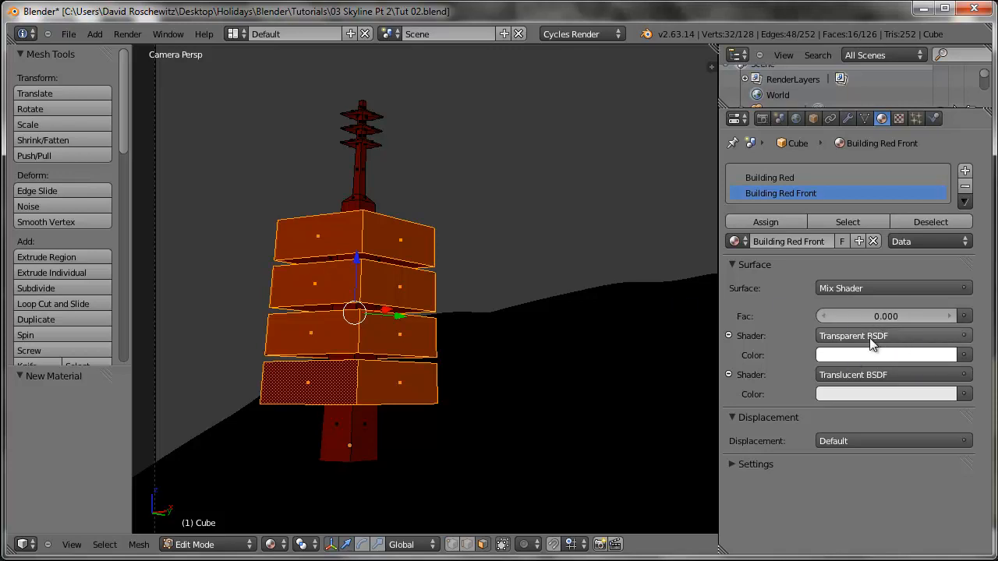
{"action": "left_click_drag", "start_coordinate": [880, 316], "coordinate": [991, 319]}
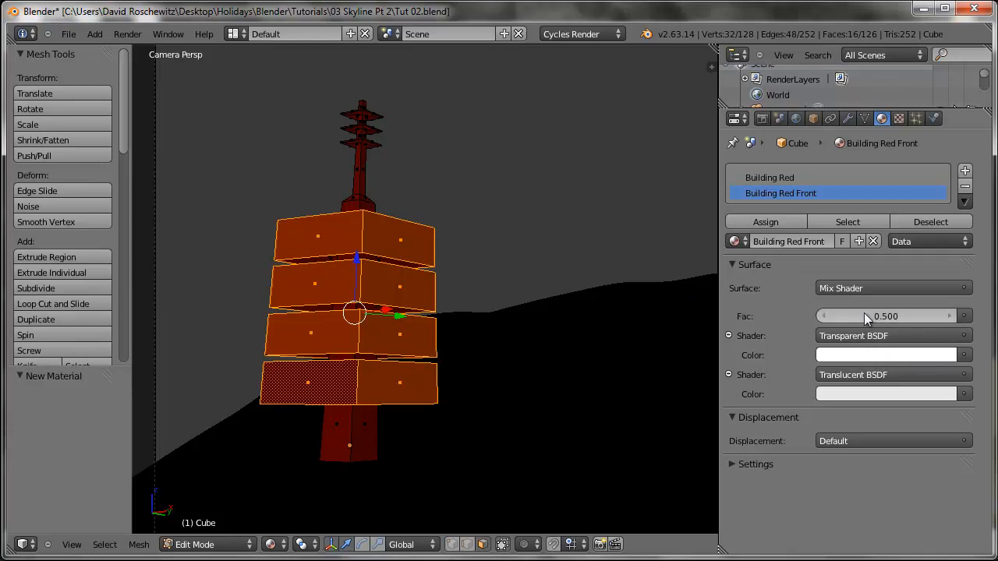
{"action": "mouse_move", "coordinate": [870, 315]}
{"action": "left_mouse_down"}
{"action": "mouse_move", "coordinate": [936, 316]}
{"action": "mouse_move", "coordinate": [870, 317]}
{"action": "left_mouse_up"}
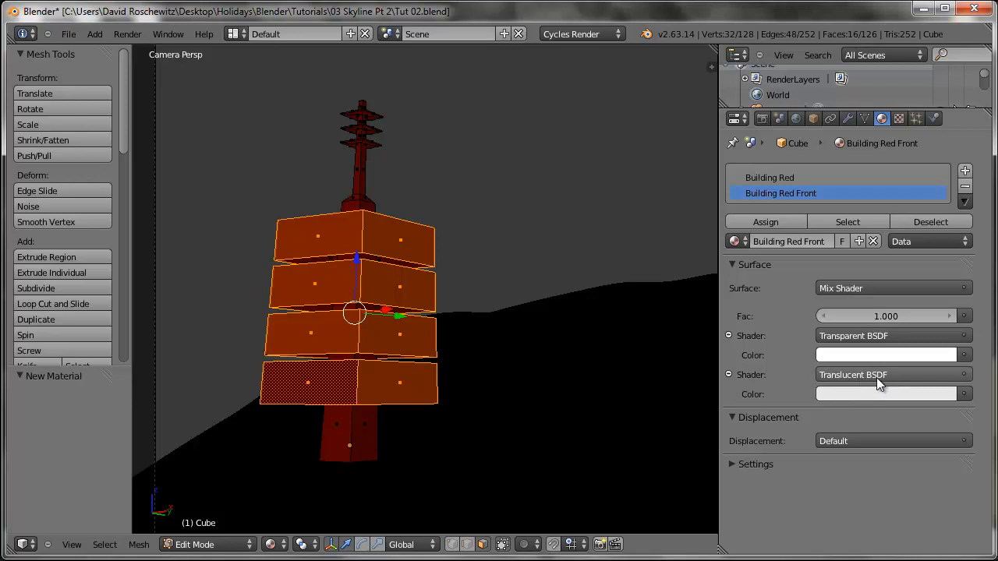
{"action": "left_click", "coordinate": [892, 318]}
{"action": "type", "text": "0.5"}
{"action": "key", "text": "Return"}
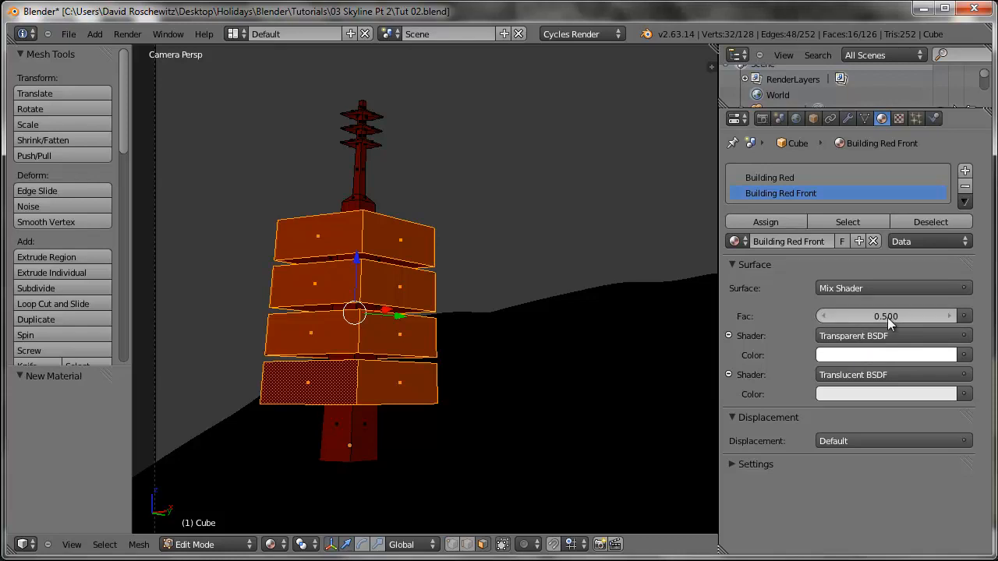
- Set the transparent and translucent colours to the same light orange and assign Building Red Front to the selected floor faces
{"action": "left_click", "coordinate": [881, 355]}
{"action": "left_click", "coordinate": [871, 231]}
{"action": "mouse_move", "coordinate": [876, 248]}
{"action": "left_mouse_down"}
{"action": "mouse_move", "coordinate": [878, 265]}
{"action": "mouse_move", "coordinate": [870, 237]}
{"action": "left_mouse_up"}
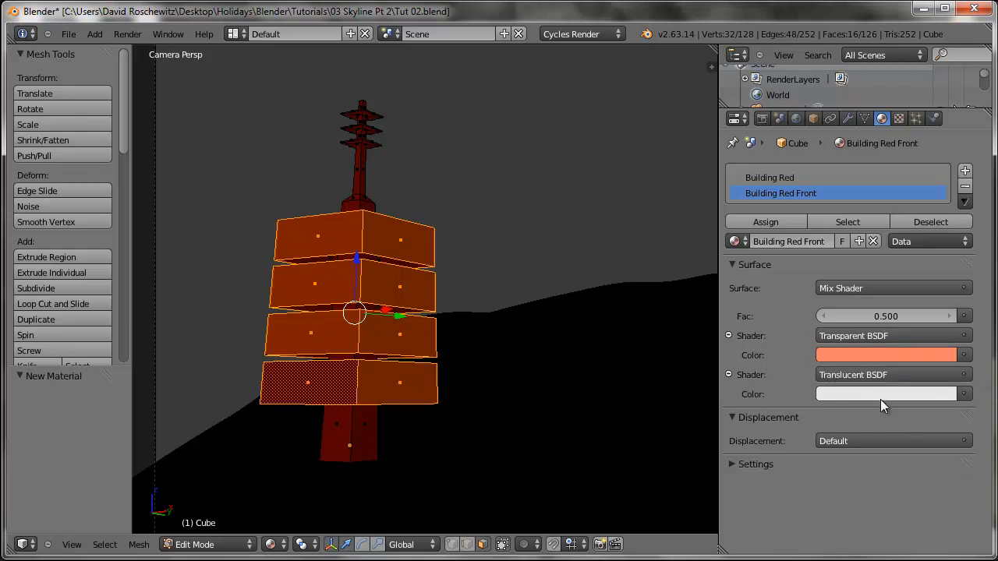
{"action": "key", "text": "ctrl+v"}
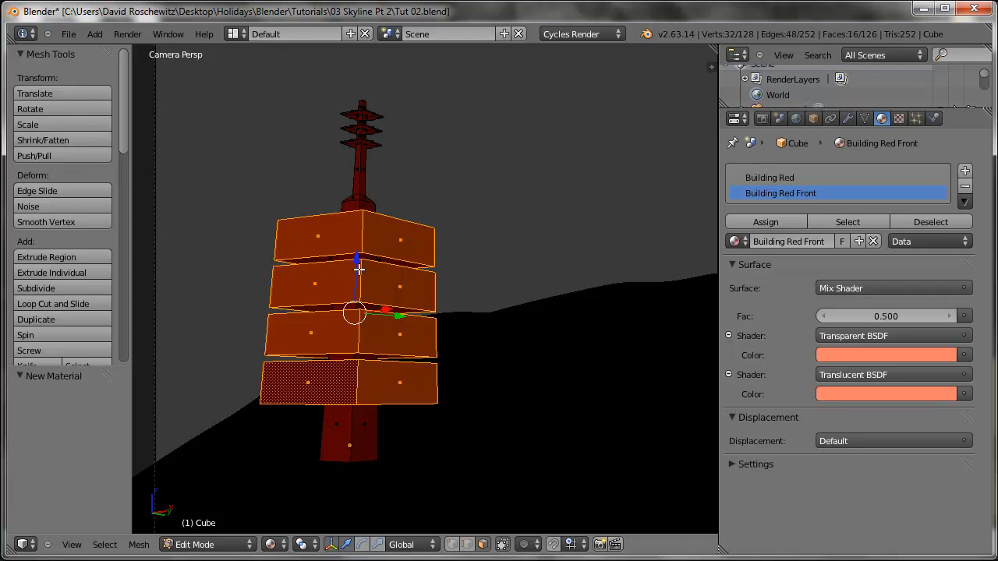
{"action": "left_click", "coordinate": [777, 222]}
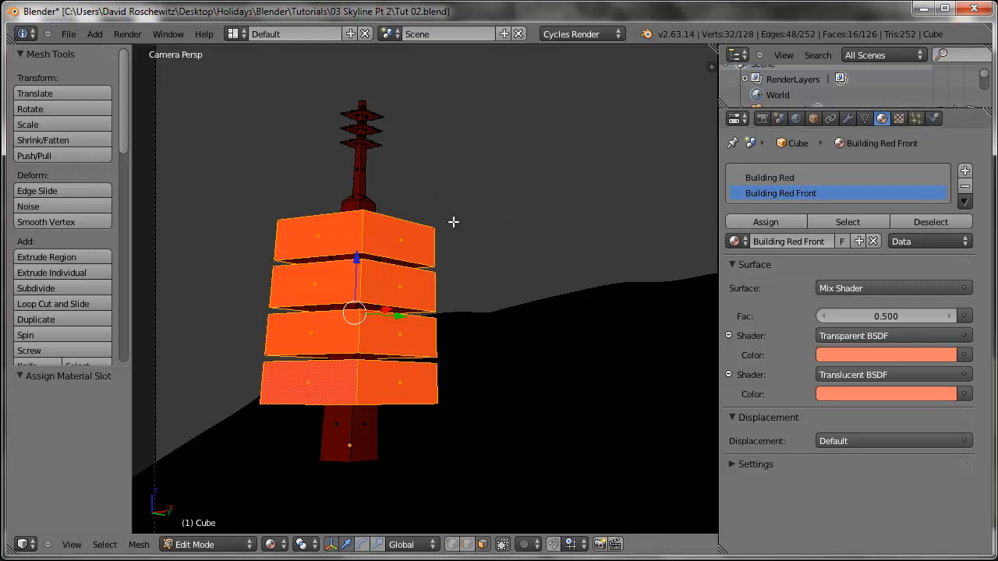
- Deselect the floor faces, leave Edit Mode and examine the tower with its orange fronts
{"action": "key", "text": "a"}
{"action": "key", "text": "Tab"}
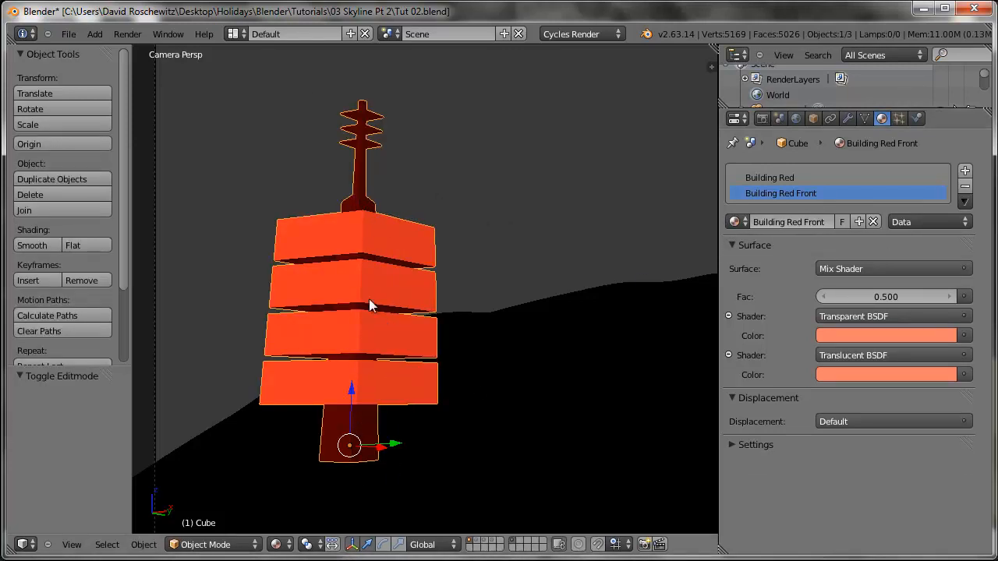
{"action": "scroll", "coordinate": [369, 307], "scroll_direction": "up", "scroll_amount": 4}
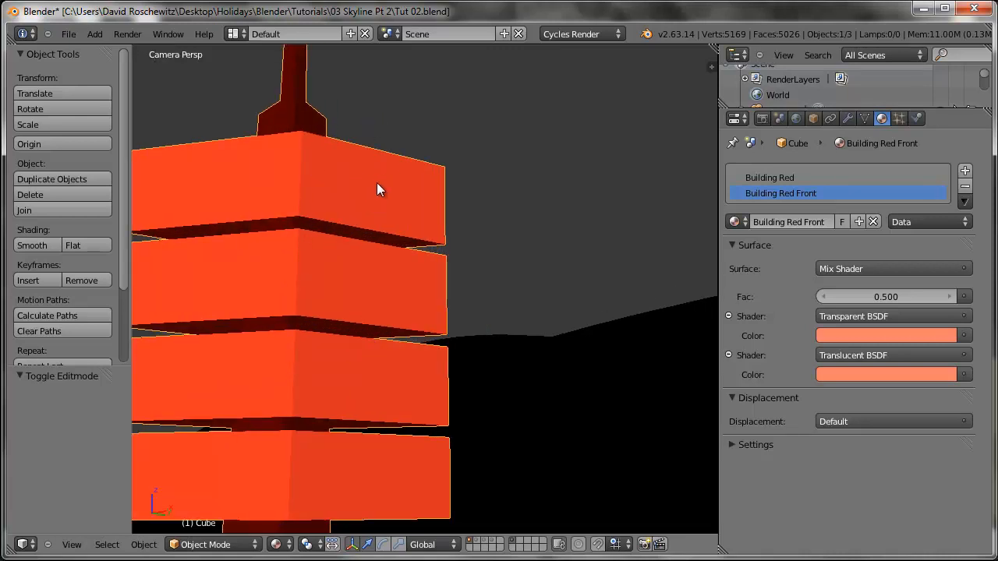
{"action": "scroll", "coordinate": [396, 341], "scroll_direction": "down", "scroll_amount": 4}
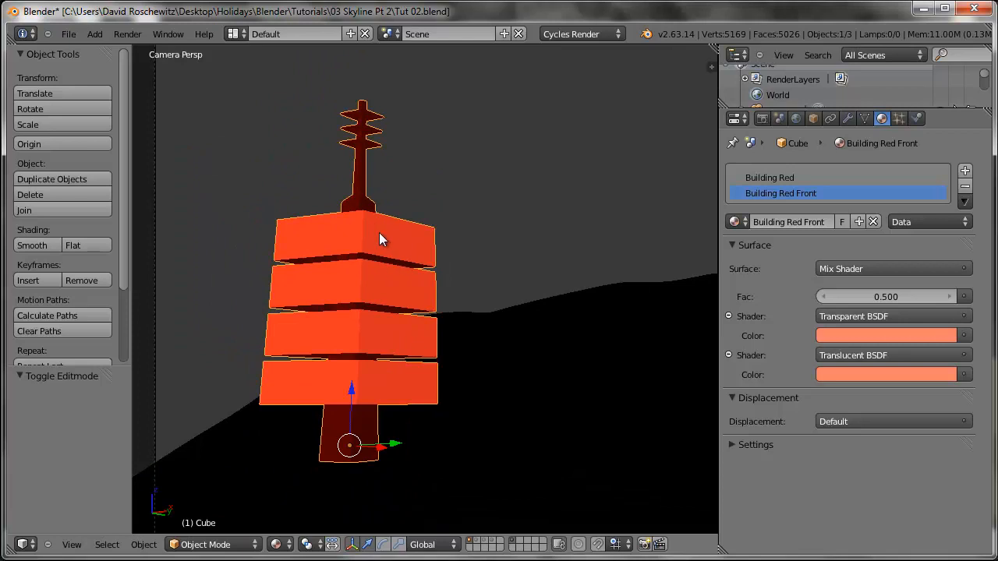
{"action": "scroll", "coordinate": [364, 125], "scroll_direction": "up", "scroll_amount": 8}
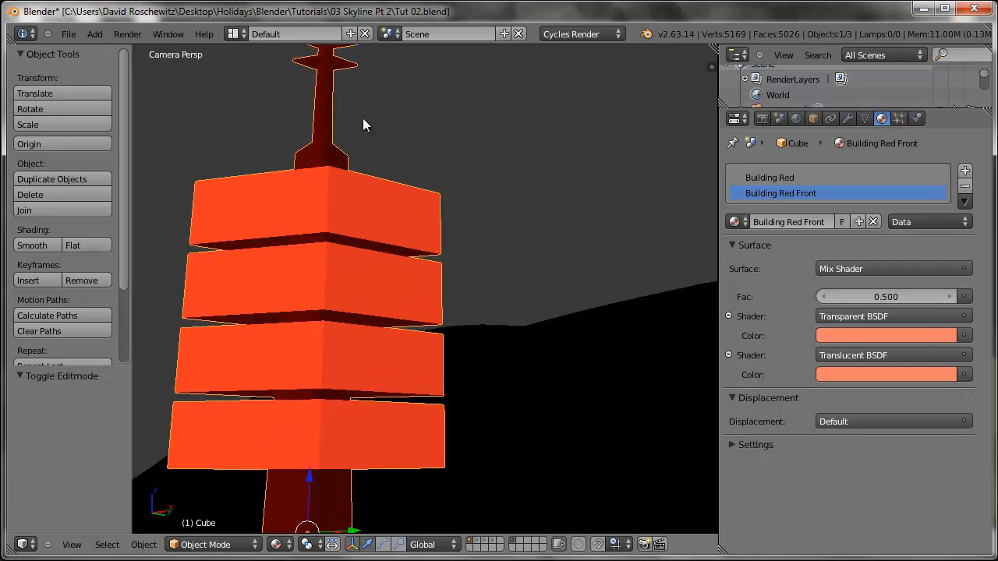
- Enter Edit Mode on the tower with nothing selected and display it as wireframe in front orthographic view
{"action": "key", "text": "Tab"}
{"action": "middle_click_drag", "start_coordinate": [392, 181], "coordinate": [414, 223], "text": "shift"}
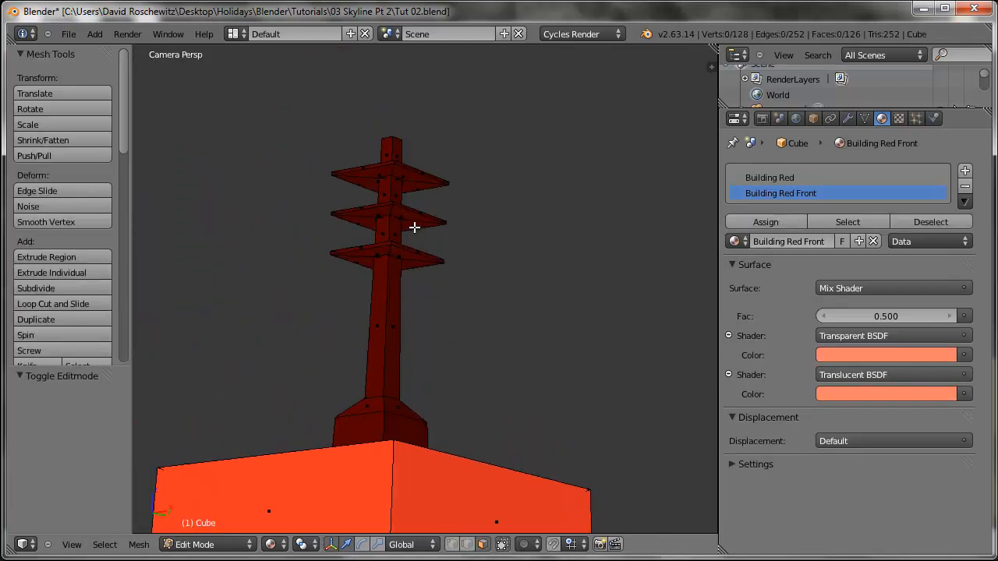
{"action": "key", "text": "a"}
{"action": "key", "text": "a"}
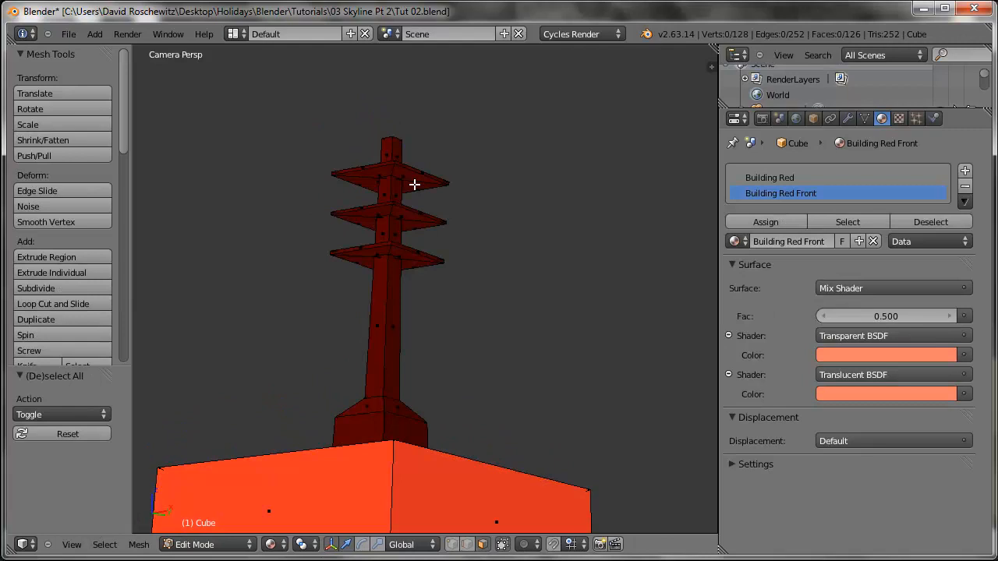
{"action": "key", "text": "KP_0"}
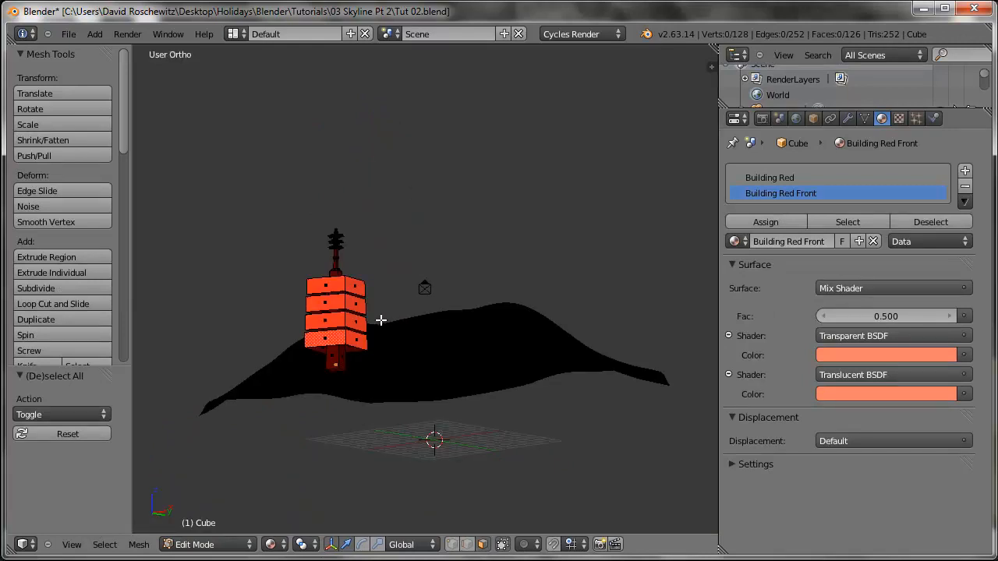
{"action": "key", "text": "KP_1"}
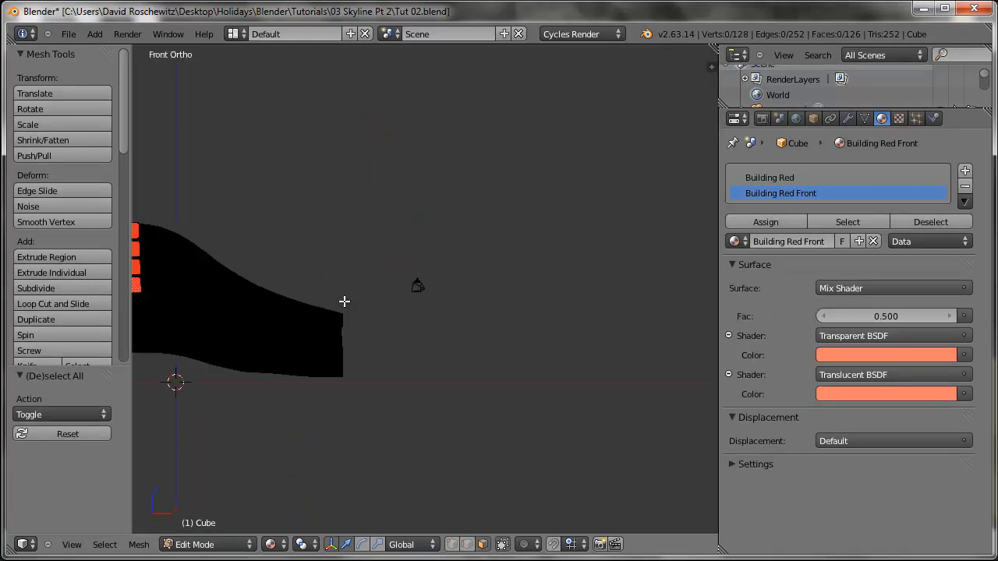
{"action": "middle_click_drag", "start_coordinate": [341, 296], "coordinate": [522, 334], "text": "shift"}
{"action": "scroll", "coordinate": [395, 282], "scroll_direction": "up", "scroll_amount": 7}
{"action": "key", "text": "z"}
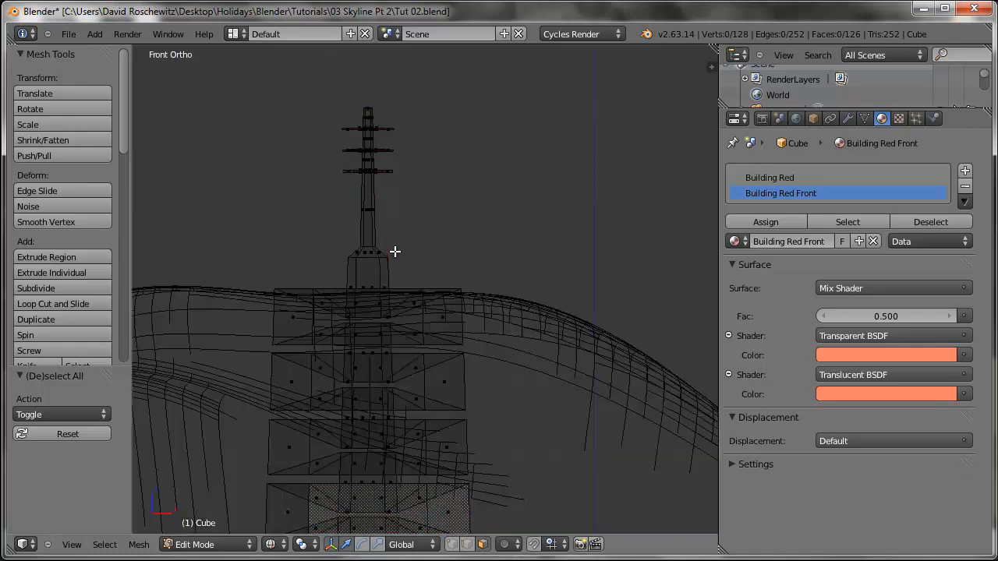
- Box-select all faces of the three horizontal plates on the tower's antenna
{"action": "middle_click_drag", "start_coordinate": [381, 198], "coordinate": [510, 405], "text": "shift"}
{"action": "scroll", "coordinate": [509, 405], "scroll_direction": "up", "scroll_amount": 3}
{"action": "key", "text": "b"}
{"action": "left_click_drag", "start_coordinate": [404, 259], "coordinate": [546, 277]}
{"action": "key", "text": "b"}
{"action": "left_click_drag", "start_coordinate": [401, 295], "coordinate": [591, 317]}
{"action": "key", "text": "b"}
{"action": "left_click_drag", "start_coordinate": [415, 330], "coordinate": [555, 352]}
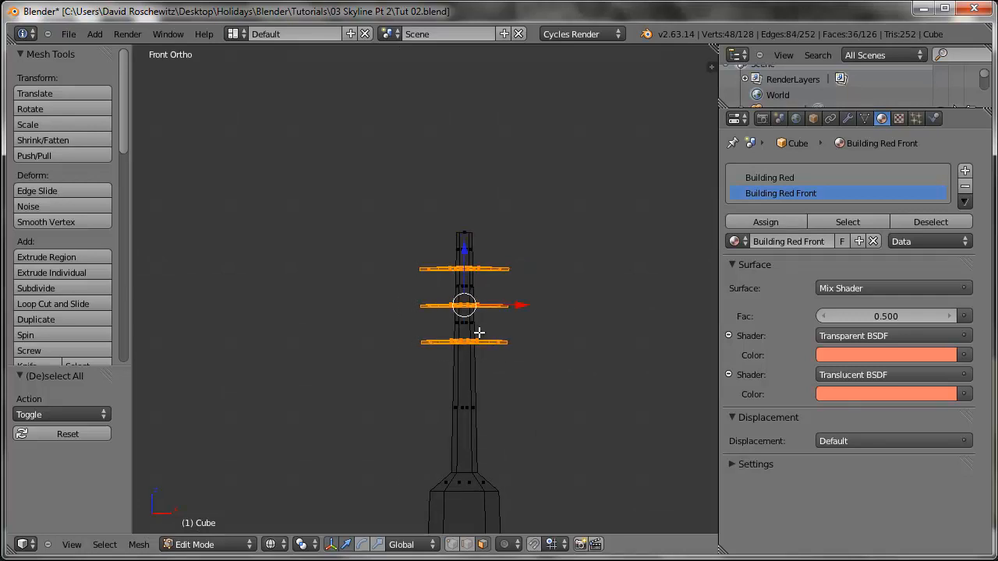
- Return to the camera view and set the viewport shading to Material
{"action": "middle_click_drag", "start_coordinate": [513, 344], "coordinate": [566, 379]}
{"action": "key", "text": "KP_0"}
{"action": "scroll", "coordinate": [554, 365], "scroll_direction": "up", "scroll_amount": 2}
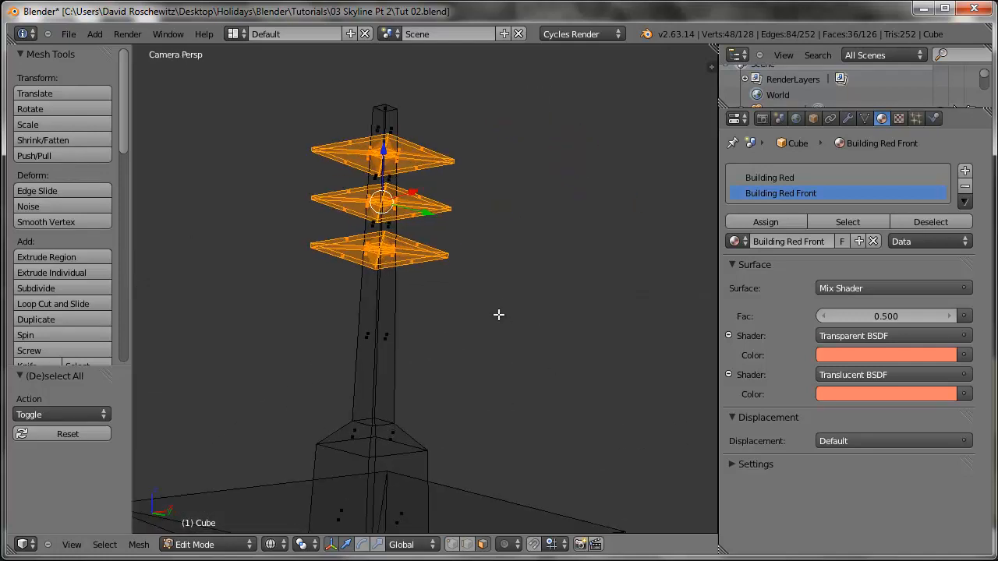
{"action": "key", "text": "z"}
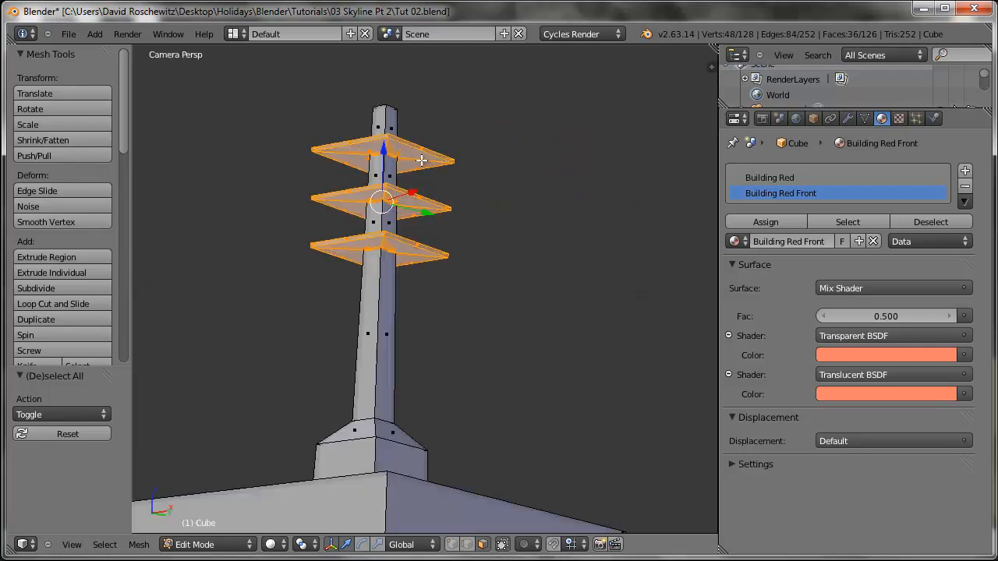
{"action": "scroll", "coordinate": [423, 165], "scroll_direction": "down", "scroll_amount": 5}
{"action": "middle_click_drag", "start_coordinate": [486, 389], "coordinate": [548, 301], "text": "shift"}
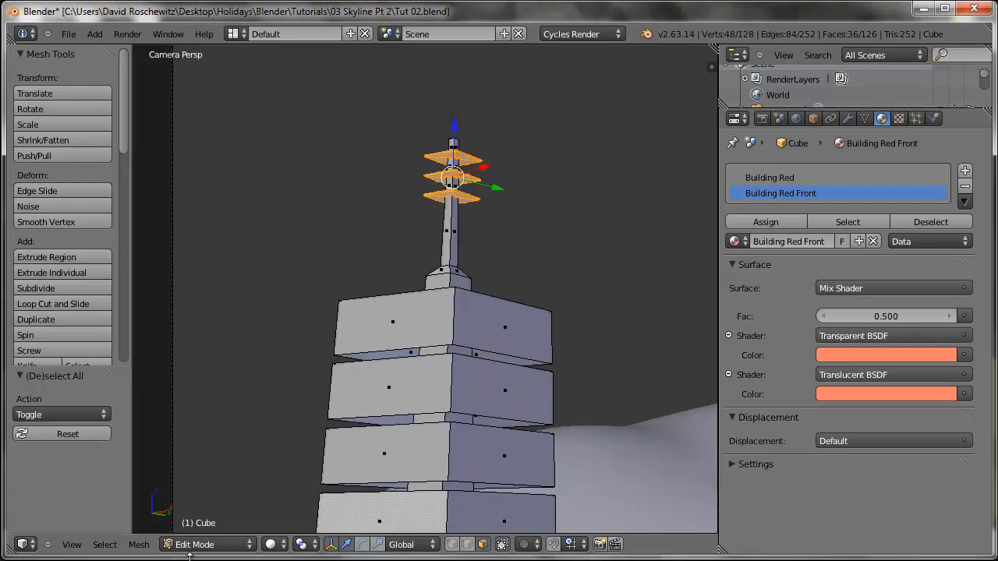
{"action": "left_click", "coordinate": [282, 545]}
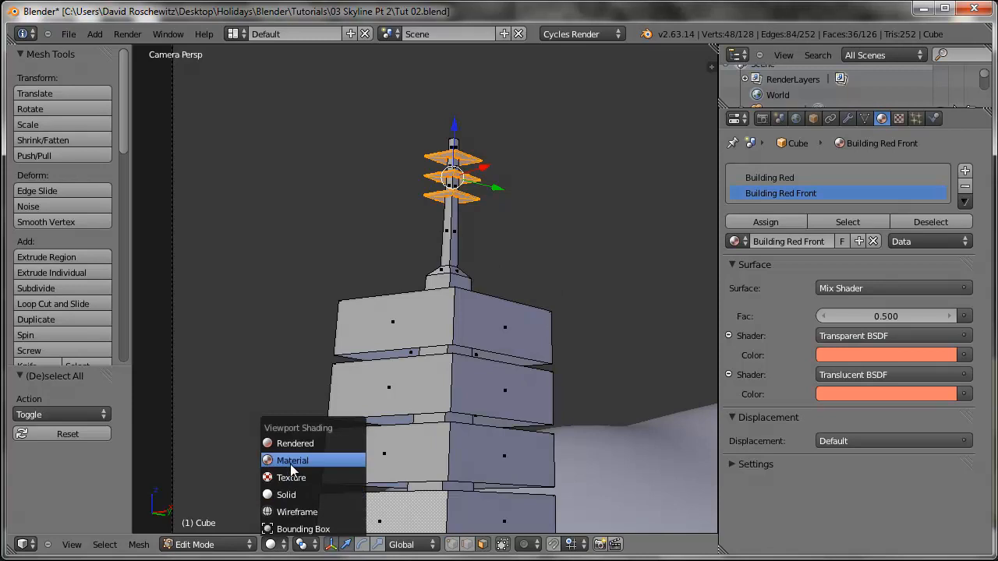
{"action": "left_click", "coordinate": [292, 460]}
{"action": "scroll", "coordinate": [452, 229], "scroll_direction": "up", "scroll_amount": 4}
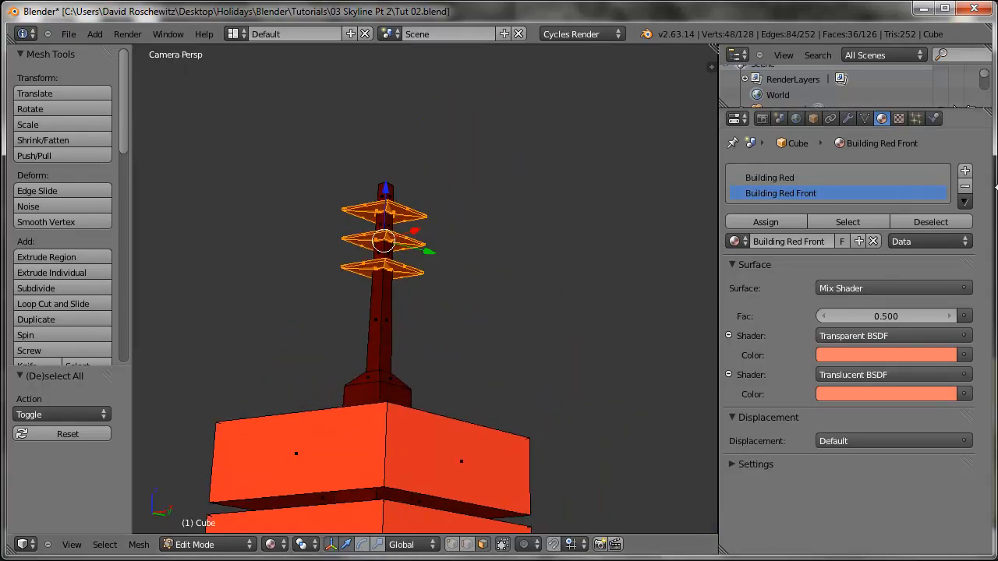
- Add a third material slot to the tower with a new material named Glossy Black
{"action": "left_click", "coordinate": [965, 170]}
{"action": "left_click", "coordinate": [788, 250]}
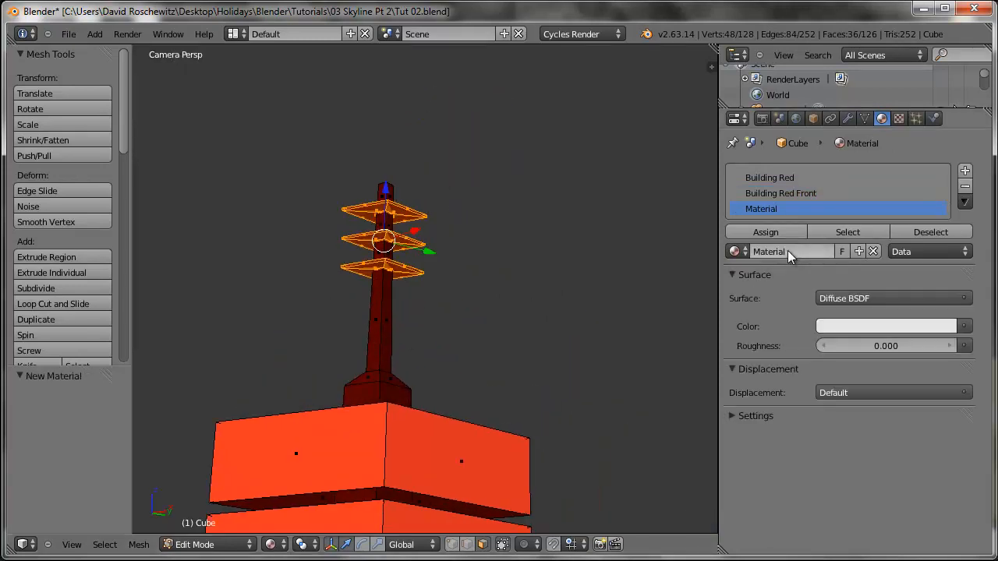
{"action": "double_click", "coordinate": [786, 249]}
{"action": "type", "text": "Glossy Black"}
{"action": "key", "text": "Return"}
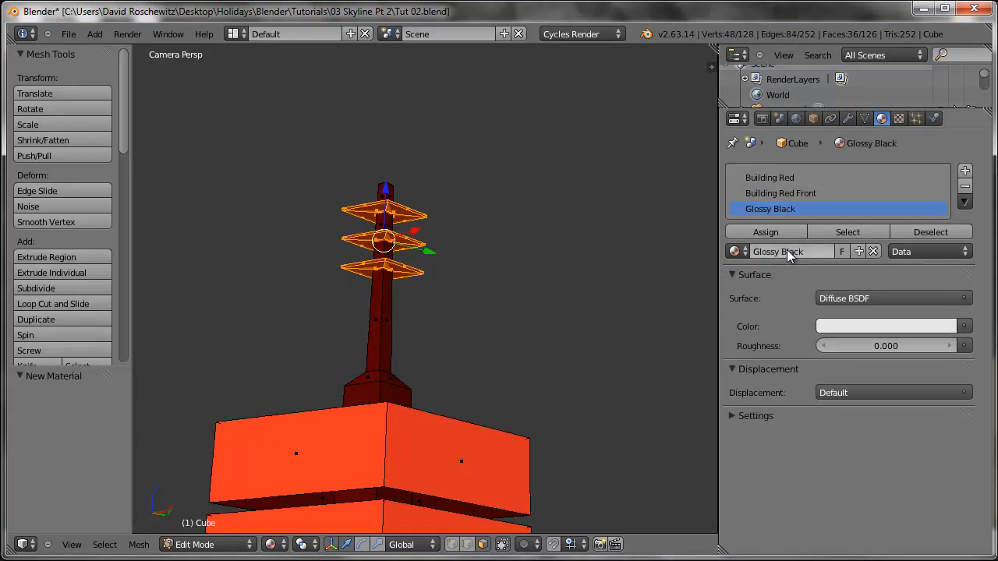
- Change the Glossy Black surface to Glossy BSDF and set its roughness to 0.01
{"action": "left_click", "coordinate": [880, 298]}
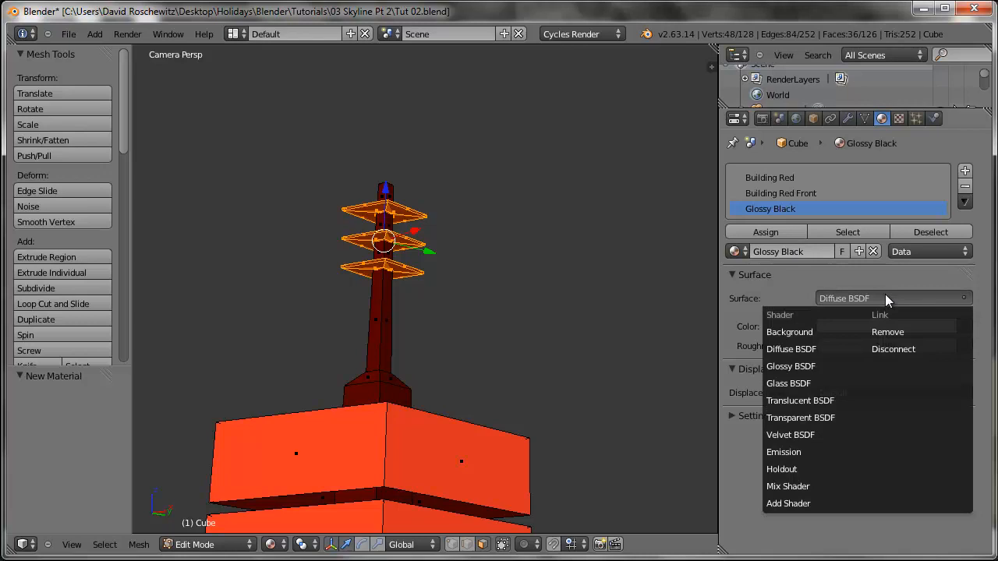
{"action": "left_click", "coordinate": [810, 366]}
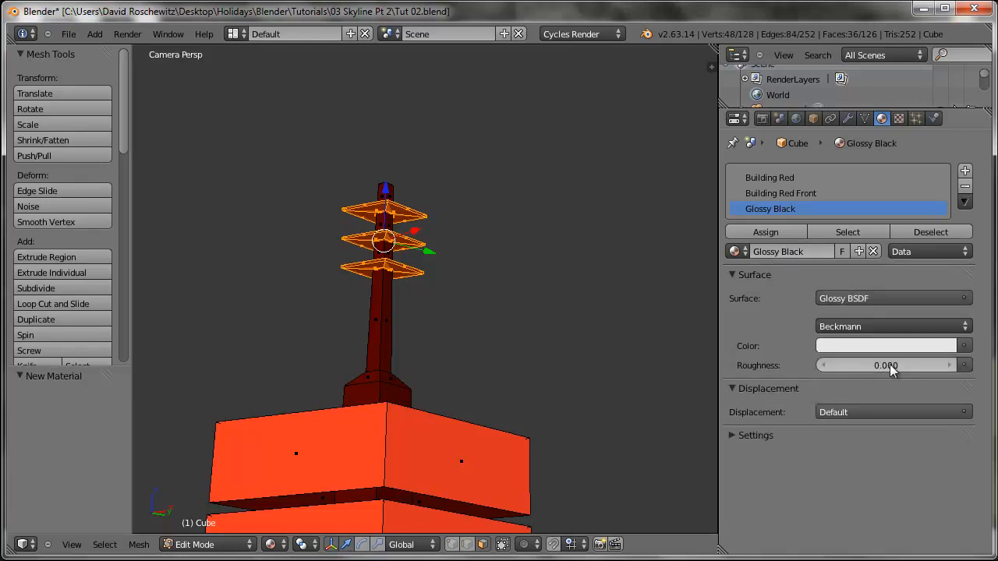
{"action": "left_click", "coordinate": [887, 365]}
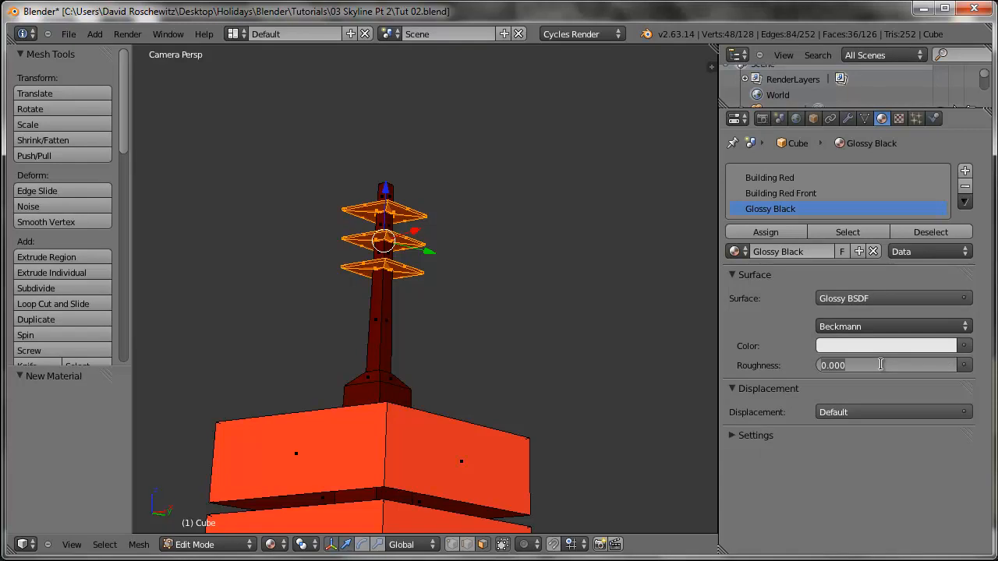
{"action": "type", "text": "0."}
{"action": "type", "text": "00"}
{"action": "type", "text": "1"}
{"action": "key", "text": "BackSpace"}
{"action": "key", "text": "BackSpace"}
{"action": "type", "text": "1"}
{"action": "key", "text": "Return"}
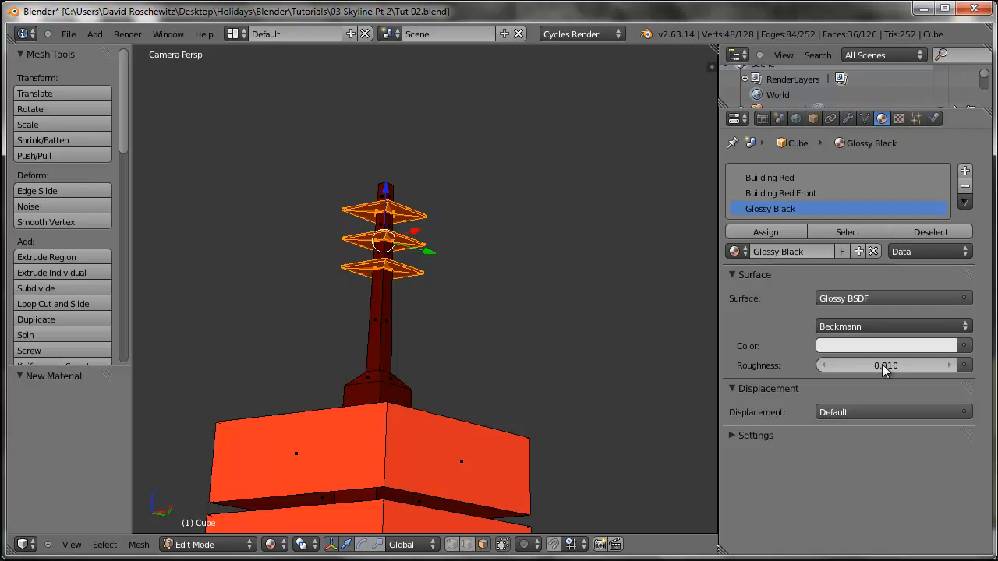
- Make the Glossy Black colour near-black, assign the material to the selected antenna plates and leave Edit Mode
{"action": "left_click", "coordinate": [888, 344]}
{"action": "left_click_drag", "start_coordinate": [941, 210], "coordinate": [944, 212]}
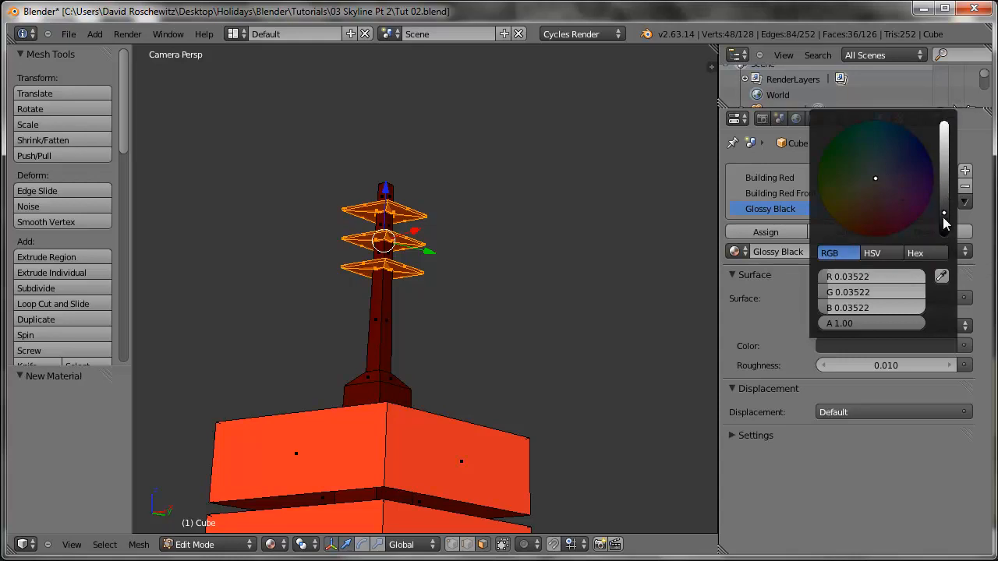
{"action": "left_click_drag", "start_coordinate": [943, 218], "coordinate": [963, 228]}
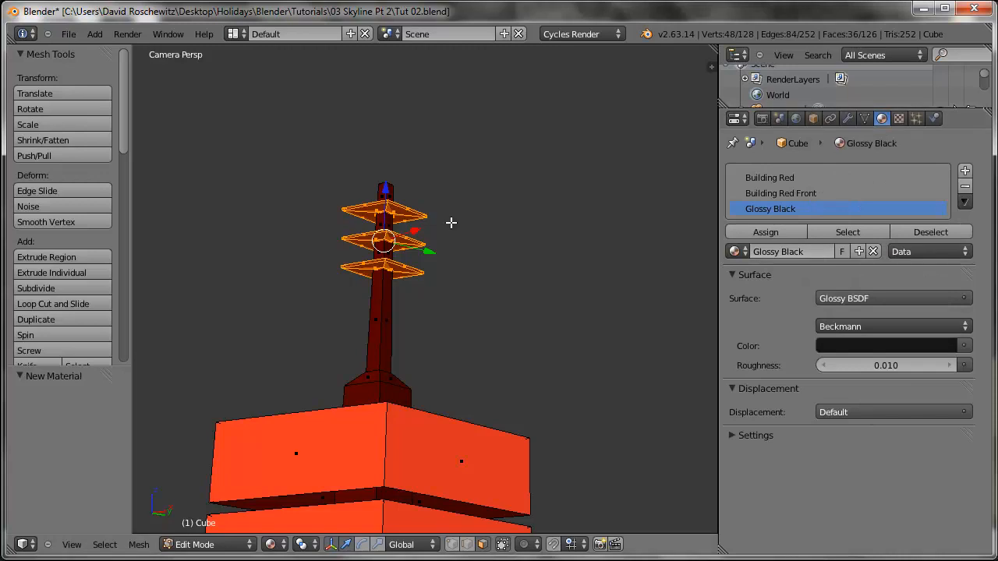
{"action": "left_click", "coordinate": [744, 226]}
{"action": "key", "text": "a"}
{"action": "key", "text": "Tab"}
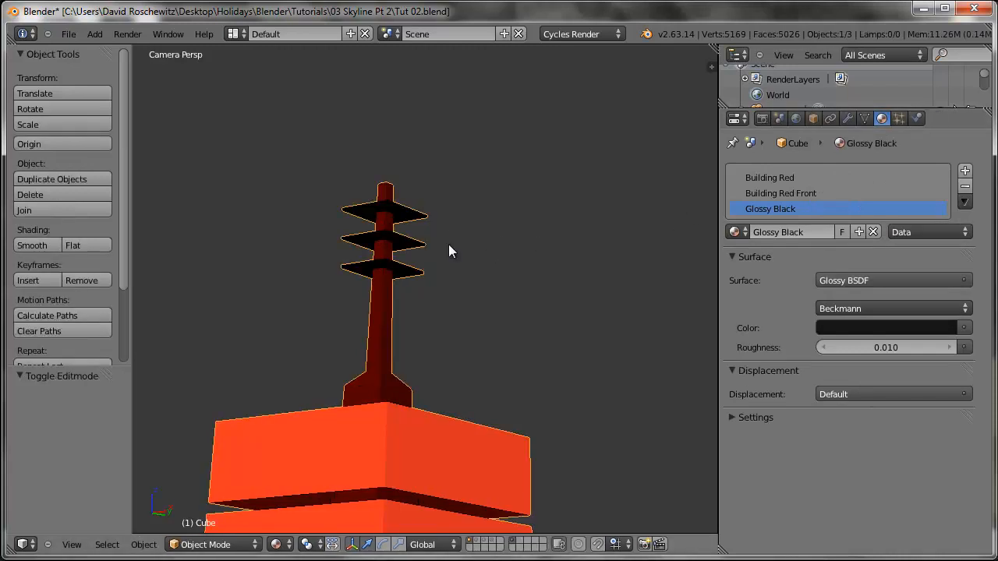
- Hide the red tower and show the remaining hill in solid shading
{"action": "scroll", "coordinate": [390, 284], "scroll_direction": "down", "scroll_amount": 4}
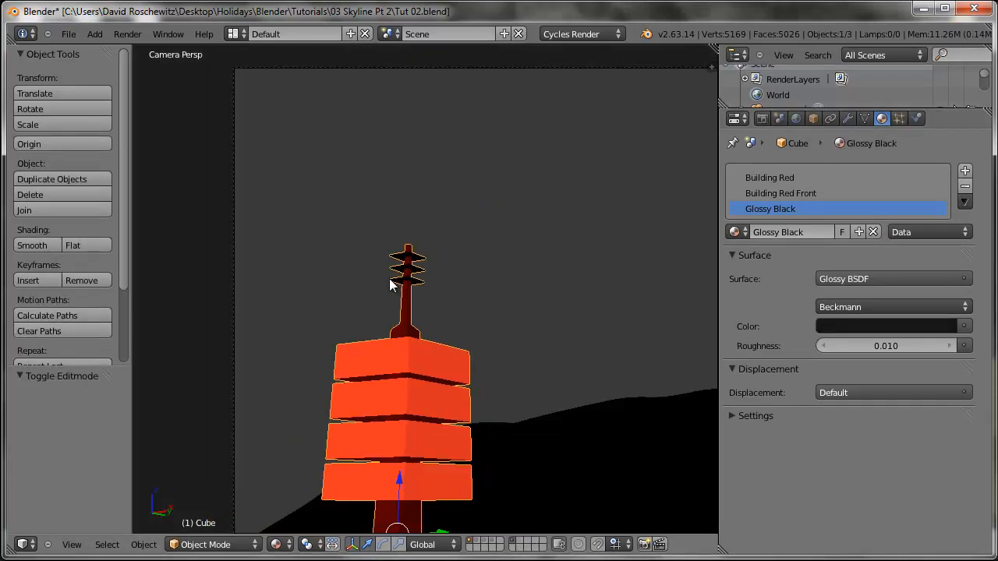
{"action": "scroll", "coordinate": [389, 285], "scroll_direction": "down", "scroll_amount": 5}
{"action": "middle_click_drag", "start_coordinate": [468, 383], "coordinate": [434, 308], "text": "shift"}
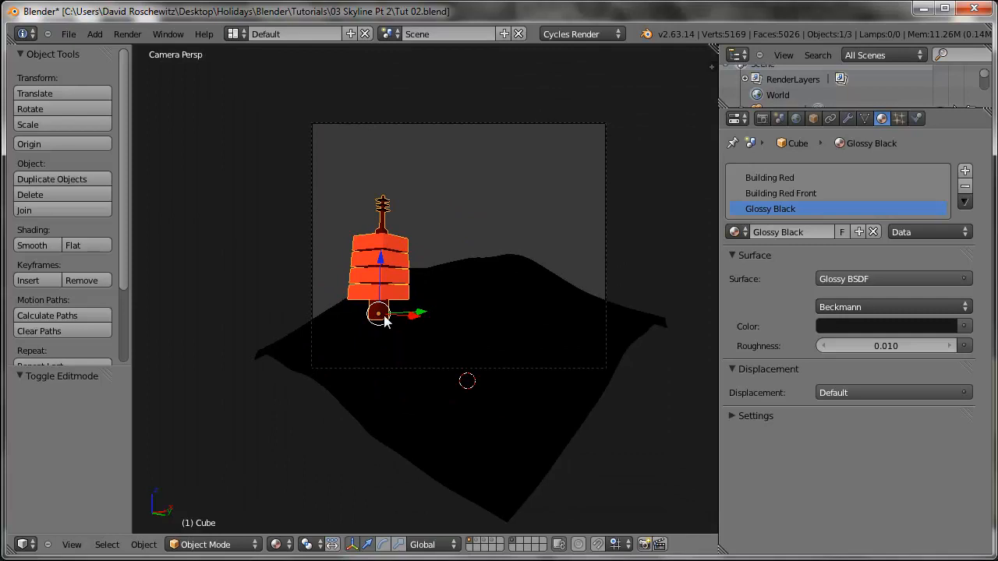
{"action": "scroll", "coordinate": [385, 316], "scroll_direction": "up", "scroll_amount": 5}
{"action": "scroll", "coordinate": [385, 313], "scroll_direction": "down", "scroll_amount": 1}
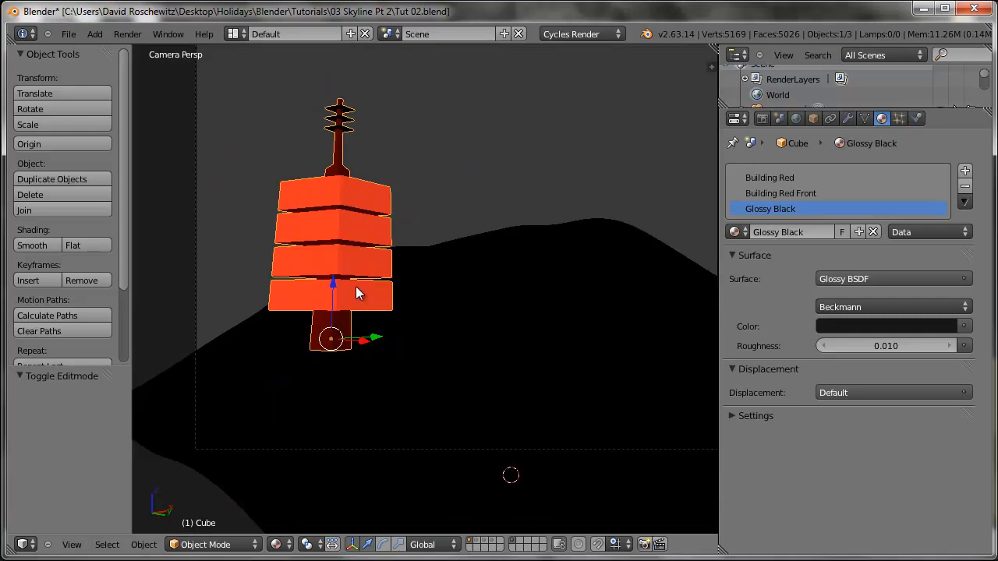
{"action": "scroll", "coordinate": [417, 222], "scroll_direction": "down", "scroll_amount": 2}
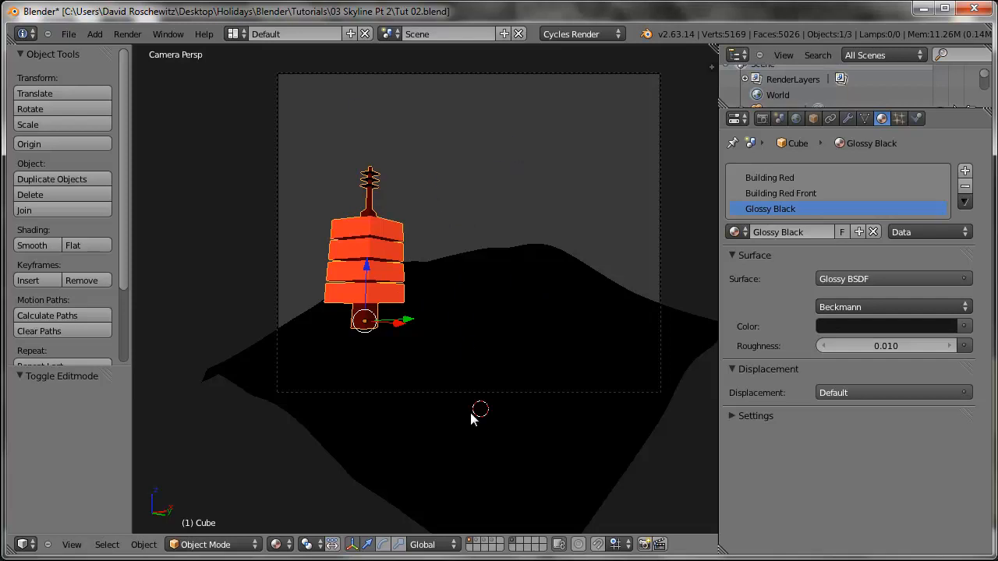
{"action": "key", "text": "Delete"}
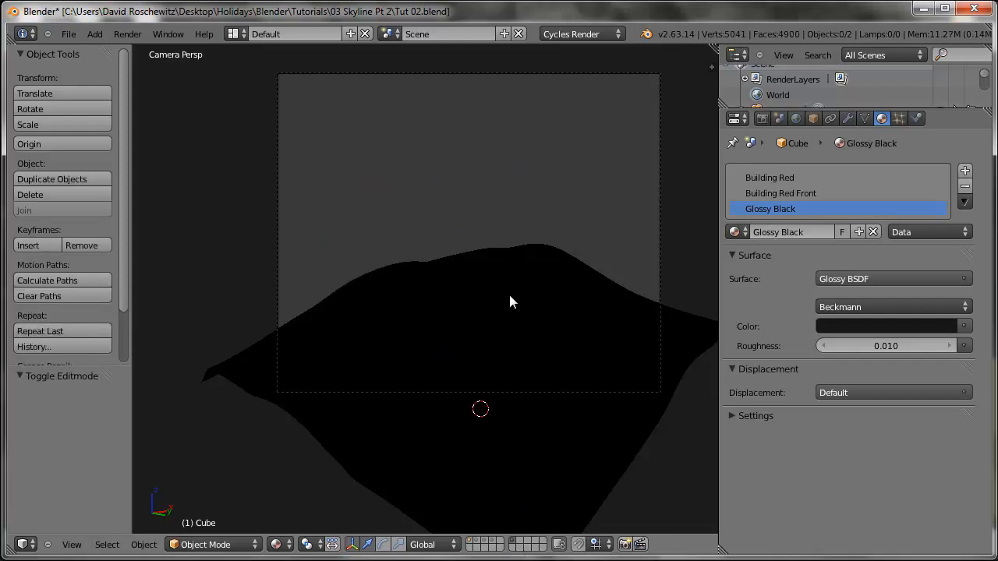
{"action": "key", "text": "alt+z"}
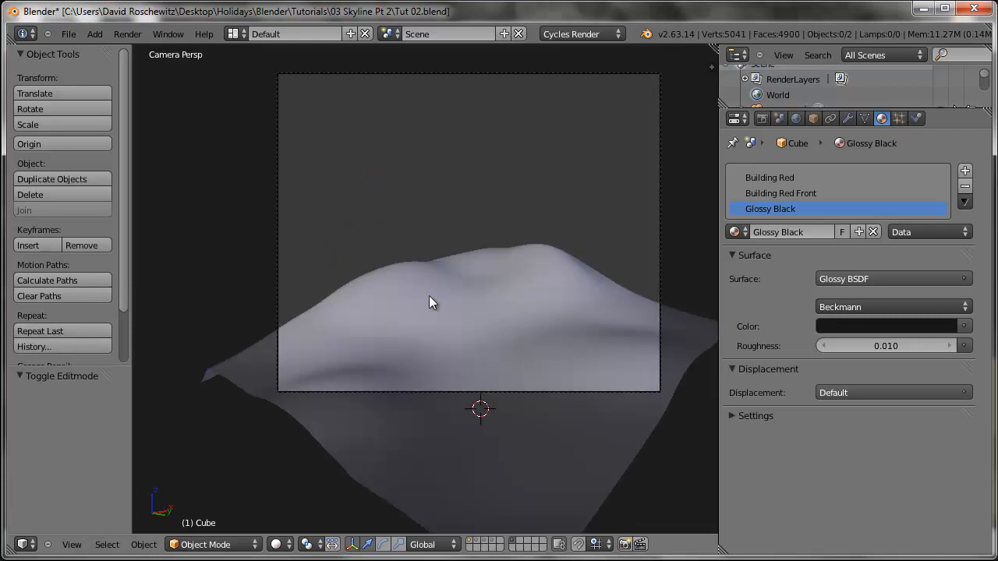
{"action": "middle_click_drag", "start_coordinate": [483, 377], "coordinate": [438, 332], "text": "shift"}
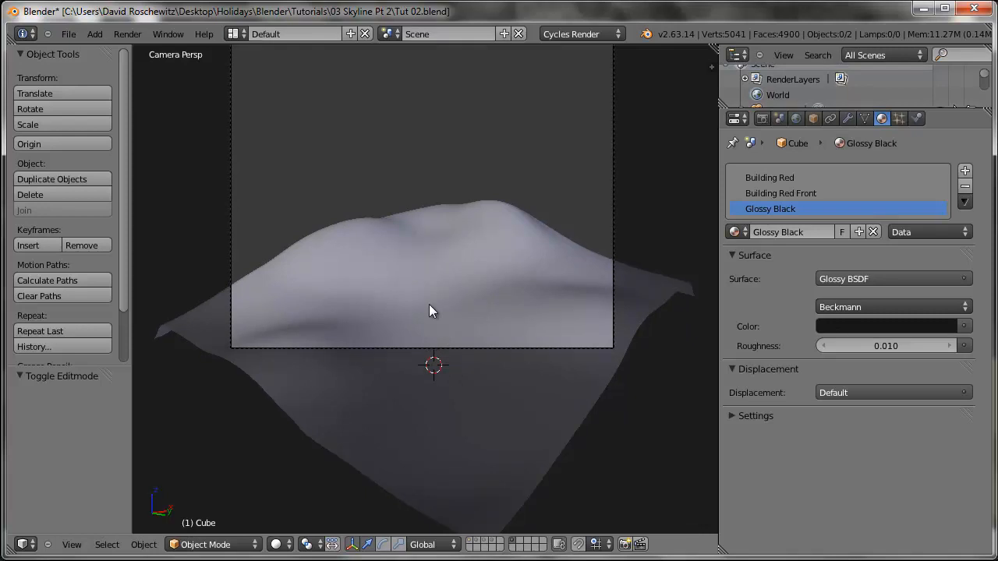
- Snap the 3D cursor to the scene centre and add a plane mesh there
{"action": "key", "text": "shift+s"}
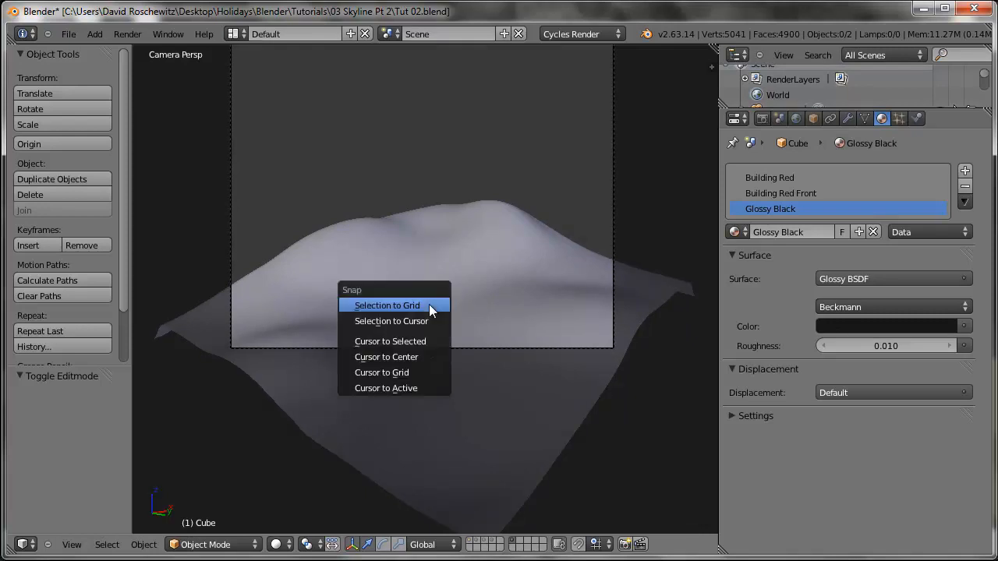
{"action": "left_click", "coordinate": [425, 356]}
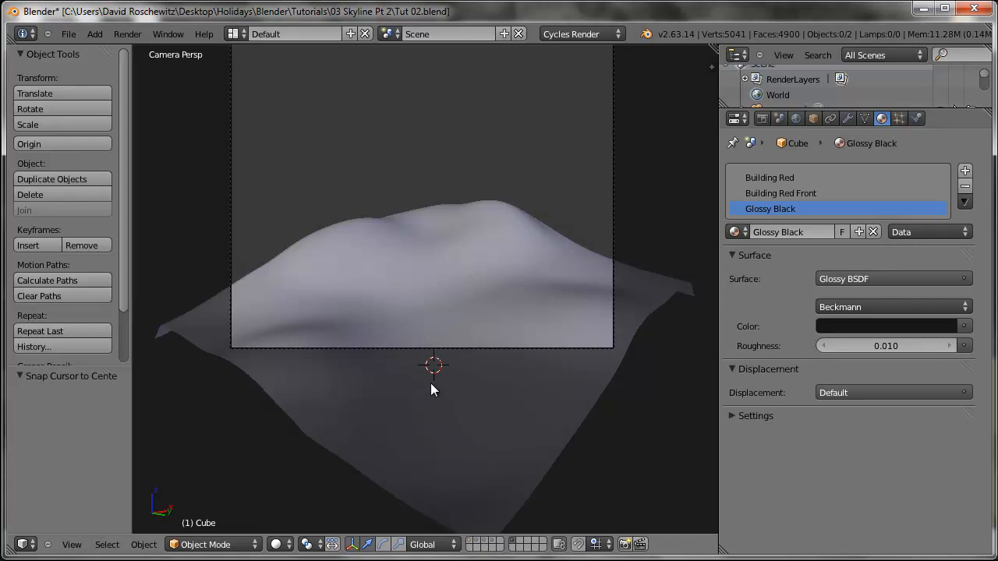
{"action": "key", "text": "shift+a"}
{"action": "mouse_move", "coordinate": [376, 241]}
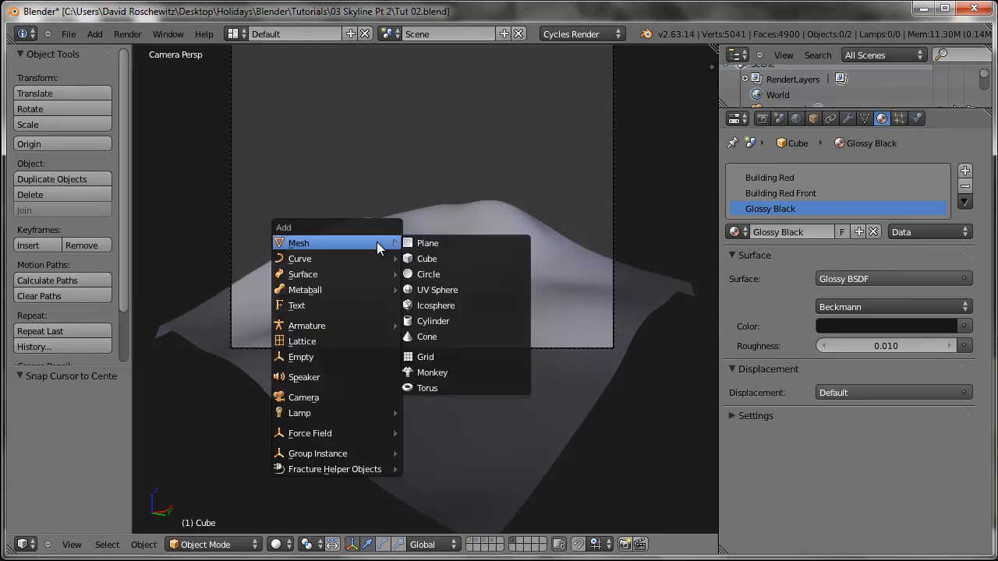
{"action": "left_click", "coordinate": [444, 247]}
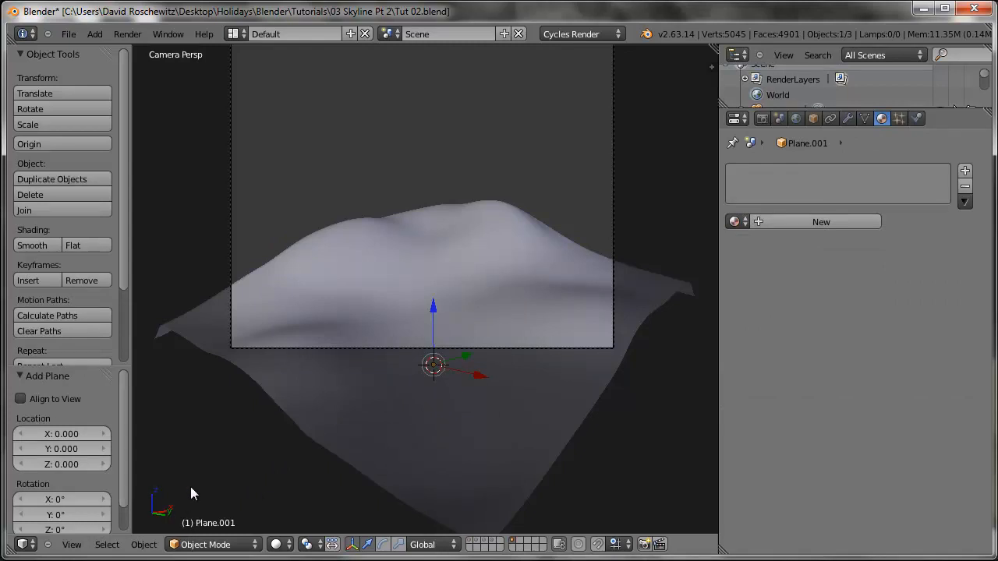
- Start the Screencast Keys display in the viewport
{"action": "key", "text": "n"}
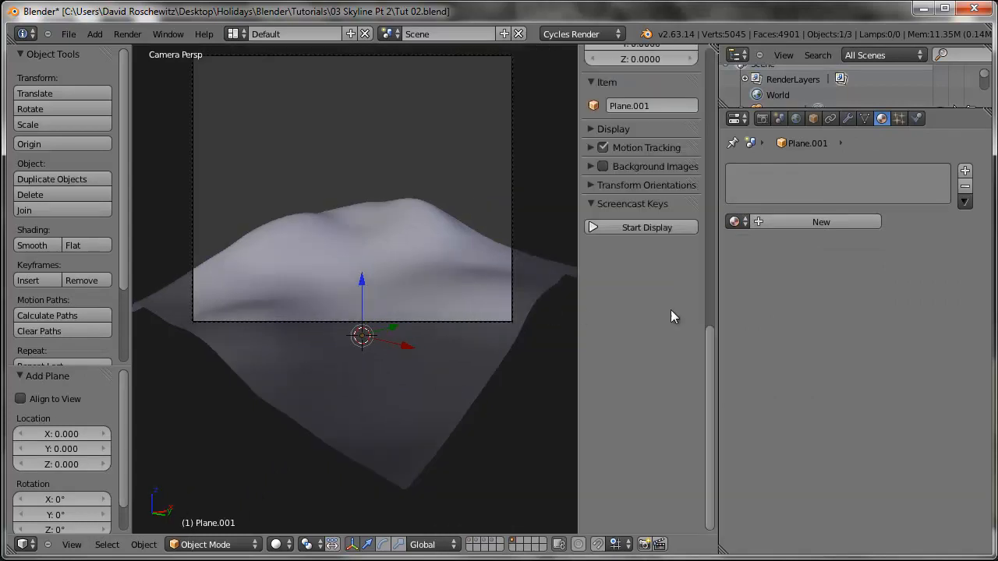
{"action": "left_click", "coordinate": [656, 228]}
{"action": "key", "text": "n"}
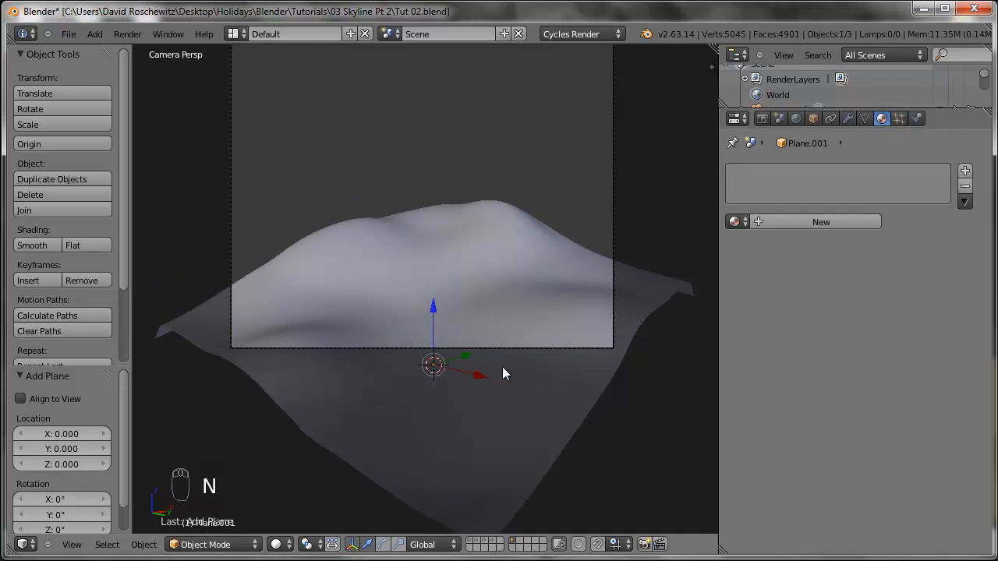
- Raise the new plane about 17.7 units along Z and scale it up about 17.24 times
{"action": "key", "text": "g"}
{"action": "key", "text": "z"}
{"action": "left_click", "coordinate": [457, 140]}
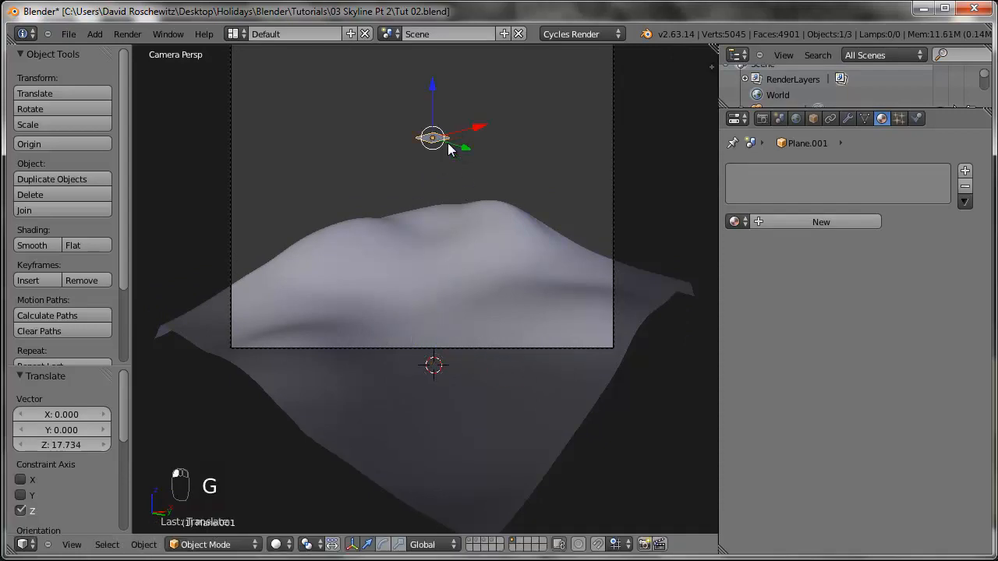
{"action": "key", "text": "s"}
{"action": "left_click", "coordinate": [560, 230]}
{"action": "scroll", "coordinate": [557, 229], "scroll_direction": "down", "scroll_amount": 5}
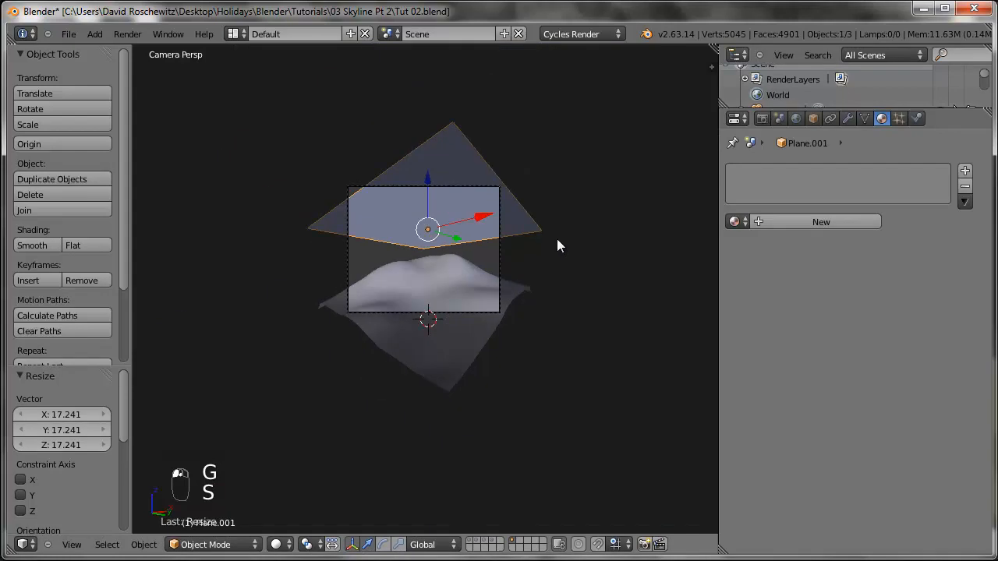
- Move the enlarged plane up along Z by about another 25.4 units
{"action": "middle_click_drag", "start_coordinate": [557, 230], "coordinate": [554, 296], "text": "shift"}
{"action": "key", "text": "g"}
{"action": "key", "text": "z"}
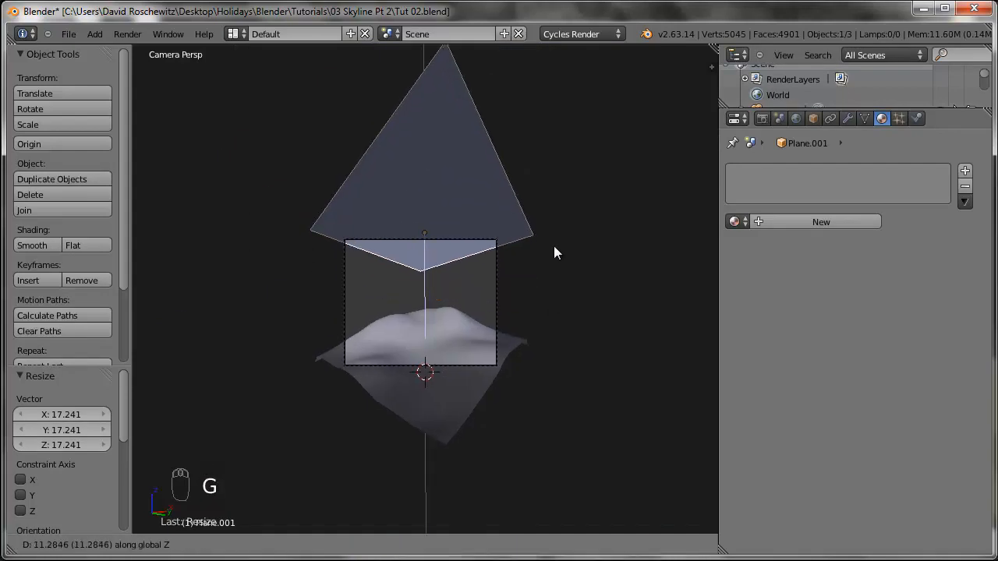
{"action": "left_click", "coordinate": [563, 196]}
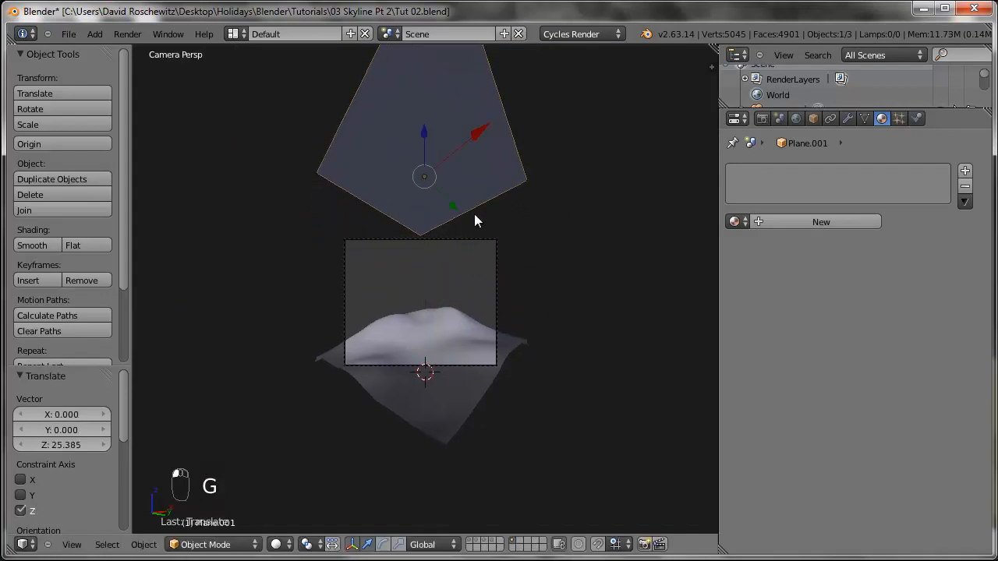
- Examine the towers and hill in the reference render in Windows Live Photo Gallery
{"action": "middle_click_drag", "start_coordinate": [530, 241], "coordinate": [518, 312]}
{"action": "key", "text": "KP_5"}
{"action": "scroll", "coordinate": [519, 313], "scroll_direction": "down", "scroll_amount": 6}
{"action": "middle_click_drag", "start_coordinate": [481, 353], "coordinate": [346, 497]}
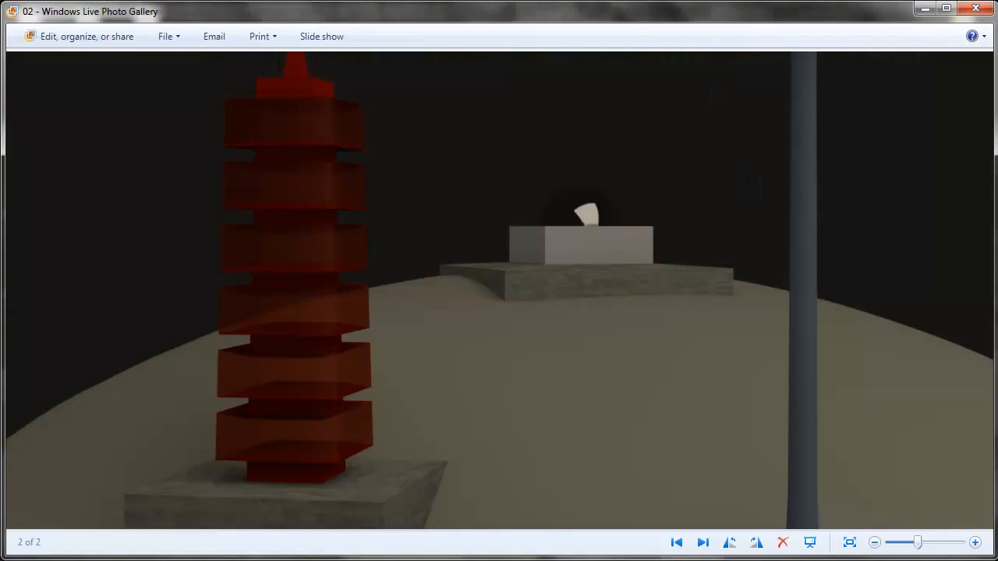
{"action": "scroll", "coordinate": [516, 278], "scroll_direction": "up", "scroll_amount": 3}
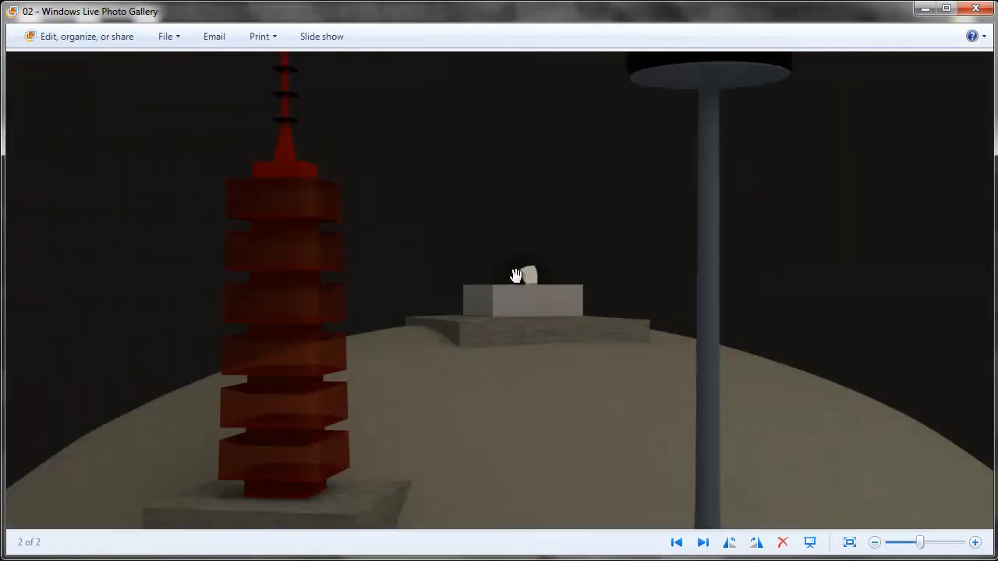
{"action": "scroll", "coordinate": [528, 279], "scroll_direction": "down", "scroll_amount": 3}
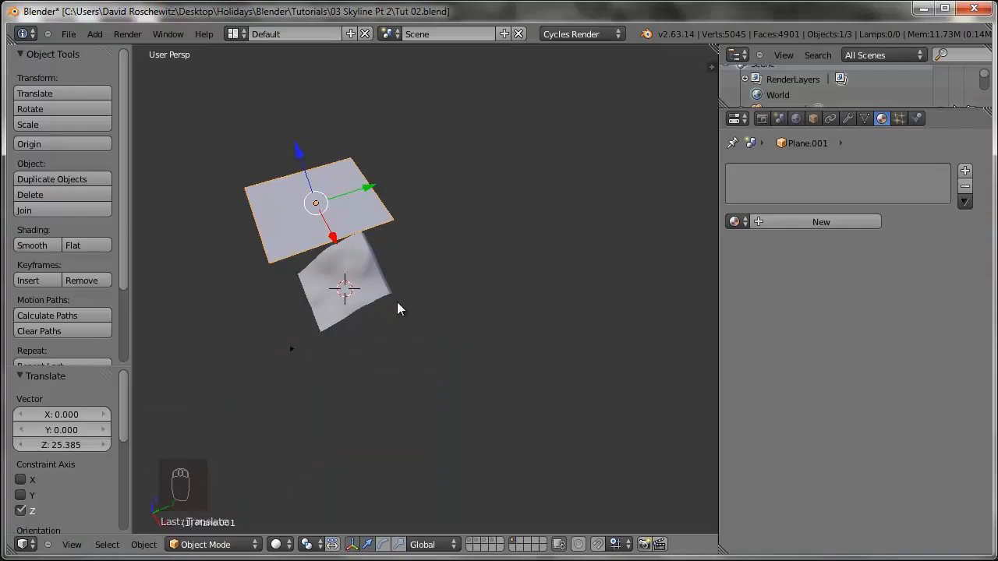
- Back in Blender, move the plane away from above the hill and adjust its height along Z
{"action": "middle_click_drag", "start_coordinate": [397, 301], "coordinate": [468, 208]}
{"action": "key", "text": "g"}
{"action": "left_click", "coordinate": [459, 356]}
{"action": "middle_click_drag", "start_coordinate": [459, 356], "coordinate": [624, 231]}
{"action": "key", "text": "g"}
{"action": "key", "text": "z"}
{"action": "left_click", "coordinate": [594, 318]}
- Tilt the plane with two free rotations from different viewing angles, the second by about 32°
{"action": "middle_click_drag", "start_coordinate": [581, 337], "coordinate": [569, 281]}
{"action": "key", "text": "r"}
{"action": "left_click", "coordinate": [572, 205]}
{"action": "middle_click_drag", "start_coordinate": [430, 315], "coordinate": [666, 469]}
{"action": "key", "text": "r"}
{"action": "left_click", "coordinate": [593, 352]}
{"action": "middle_click_drag", "start_coordinate": [506, 393], "coordinate": [606, 390]}
{"action": "scroll", "coordinate": [374, 323], "scroll_direction": "up", "scroll_amount": 4}
{"action": "middle_click_drag", "start_coordinate": [373, 324], "coordinate": [766, 345]}
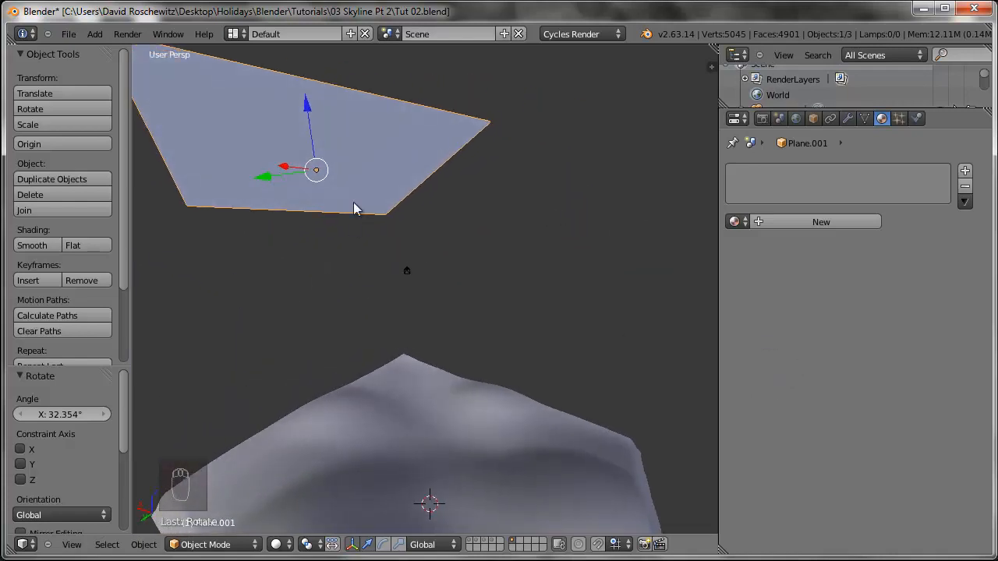
- Shift the plane by about 0.69, 4.77 and -6.73 units in X, Y and Z, rotate it about -19° and return to the camera view
{"action": "key", "text": "g"}
{"action": "left_click", "coordinate": [346, 267]}
{"action": "middle_click_drag", "start_coordinate": [346, 267], "coordinate": [517, 350]}
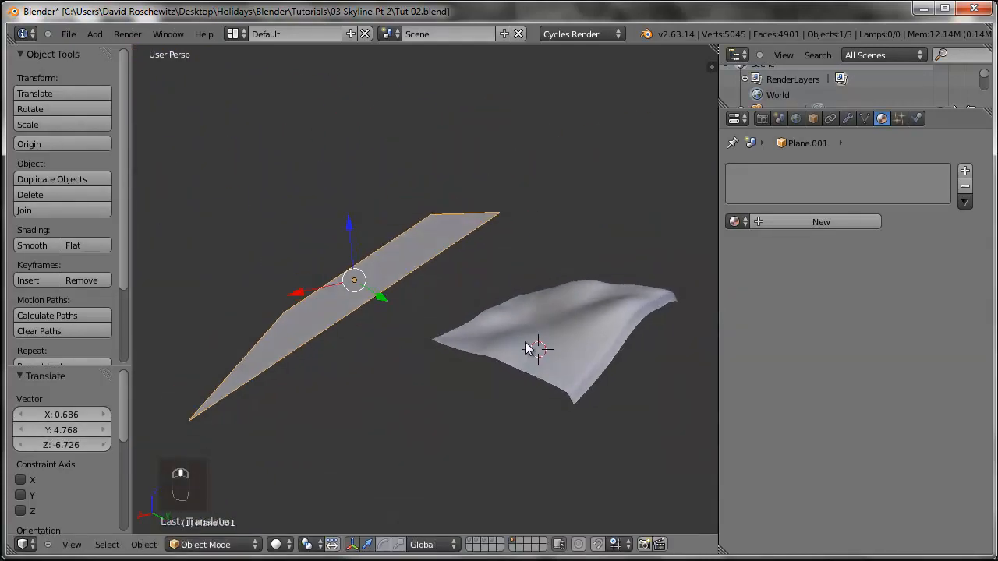
{"action": "key", "text": "r"}
{"action": "left_click", "coordinate": [589, 268]}
{"action": "middle_click_drag", "start_coordinate": [455, 364], "coordinate": [585, 363]}
{"action": "key", "text": "KP_0"}
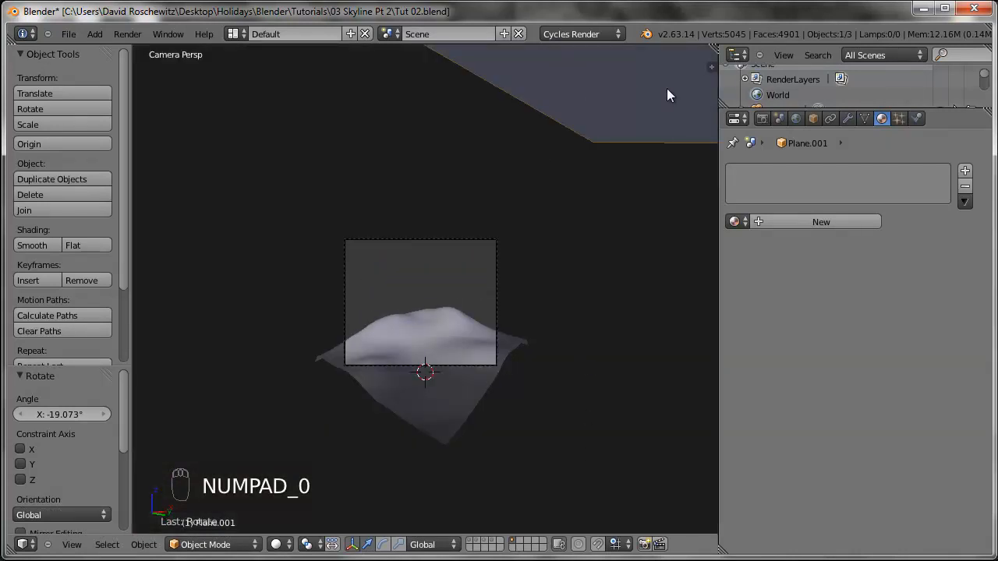
{"action": "scroll", "coordinate": [416, 364], "scroll_direction": "up", "scroll_amount": 2}
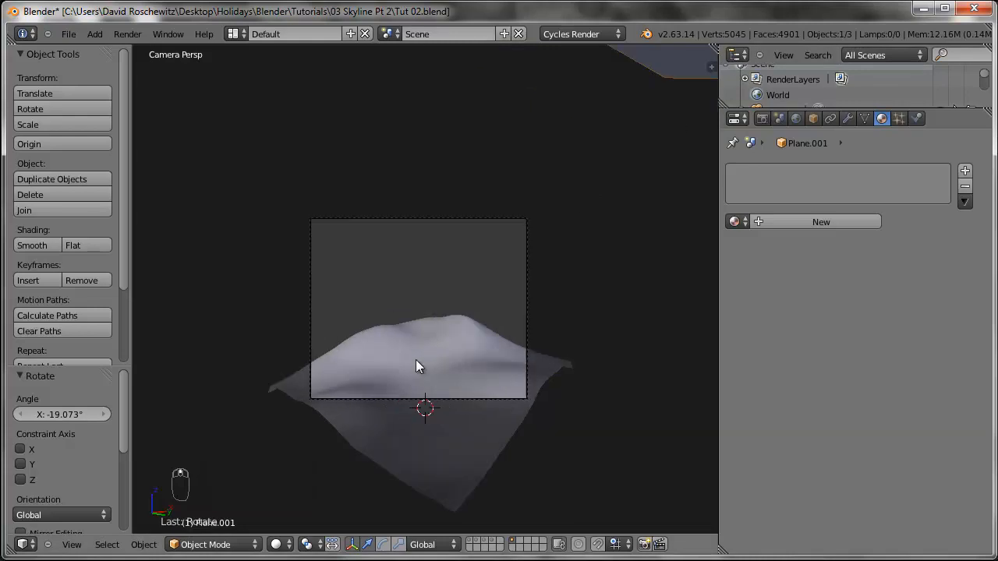
{"action": "scroll", "coordinate": [417, 359], "scroll_direction": "up", "scroll_amount": 3}
{"action": "scroll", "coordinate": [653, 125], "scroll_direction": "down", "scroll_amount": 7}
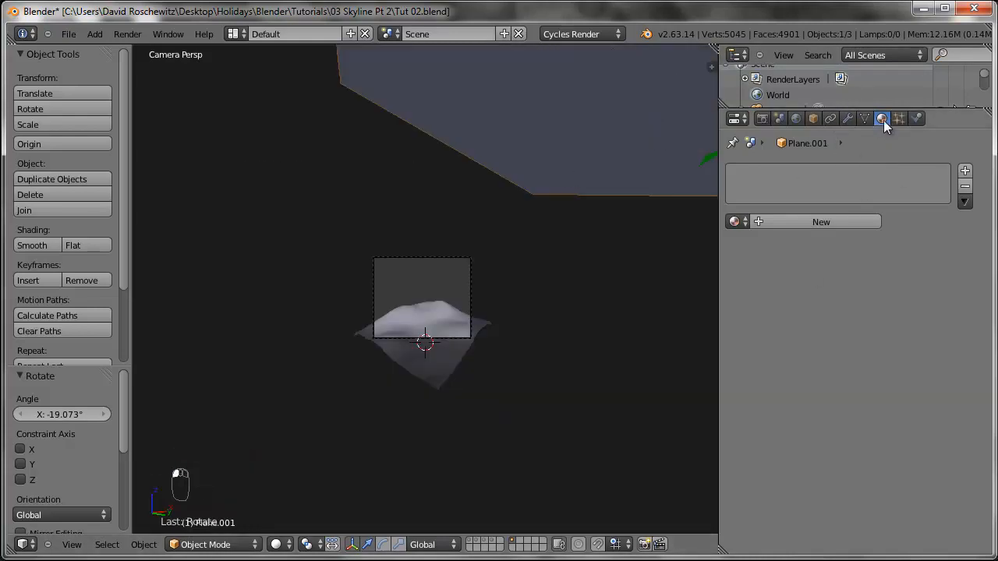
- Give the plane a new material named light with an Emission surface and save the file over Tut 02.blend
{"action": "left_click", "coordinate": [828, 225]}
{"action": "type", "text": "light"}
{"action": "key", "text": "Return"}
{"action": "left_click", "coordinate": [855, 269]}
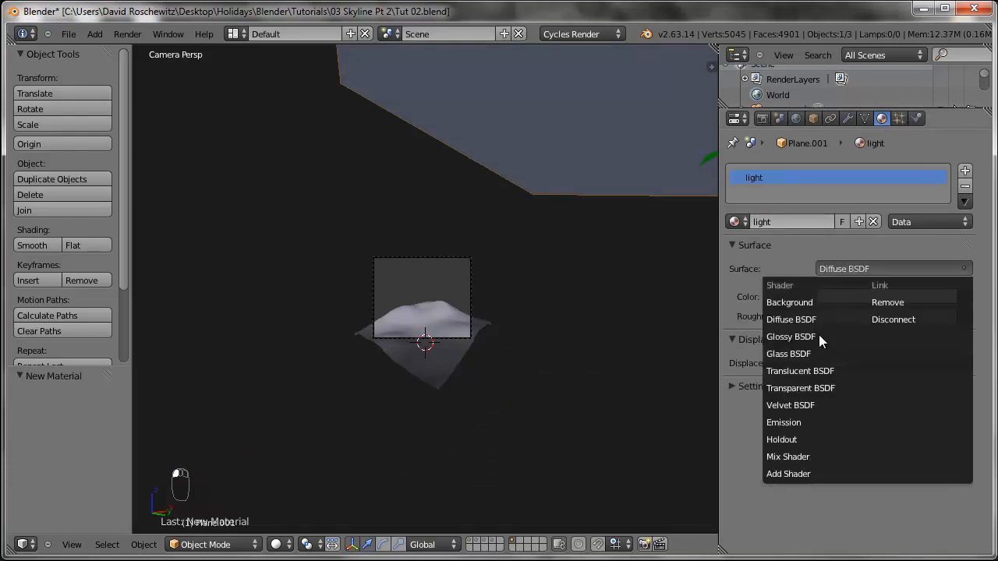
{"action": "key", "text": "Escape"}
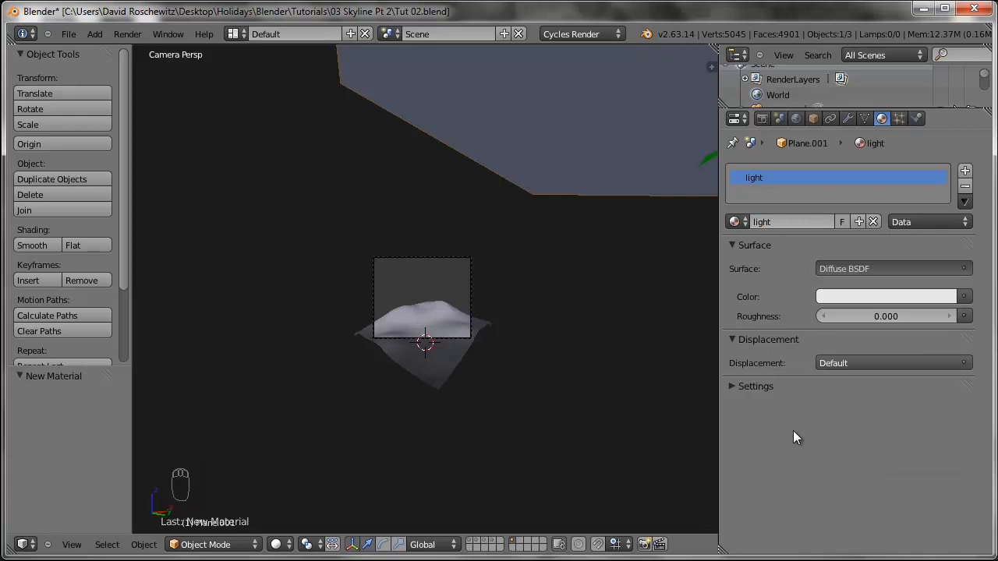
{"action": "left_click", "coordinate": [792, 417]}
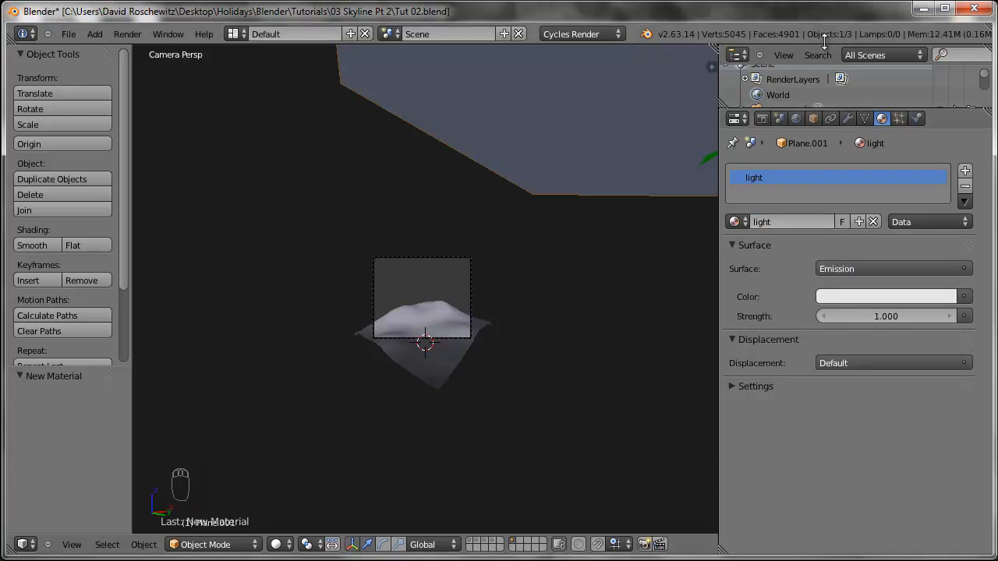
{"action": "key", "text": "ctrl+s"}
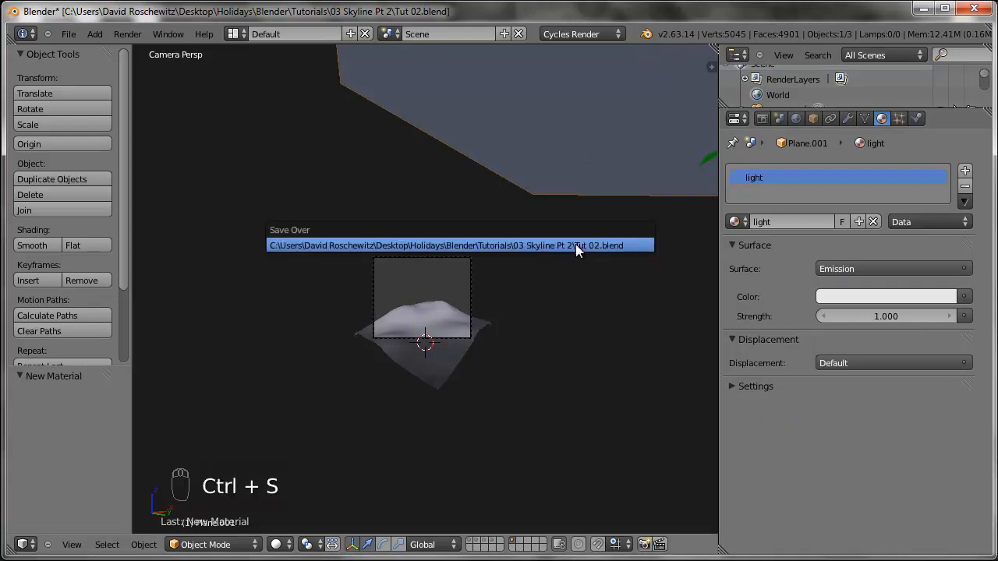
{"action": "left_click", "coordinate": [575, 246]}
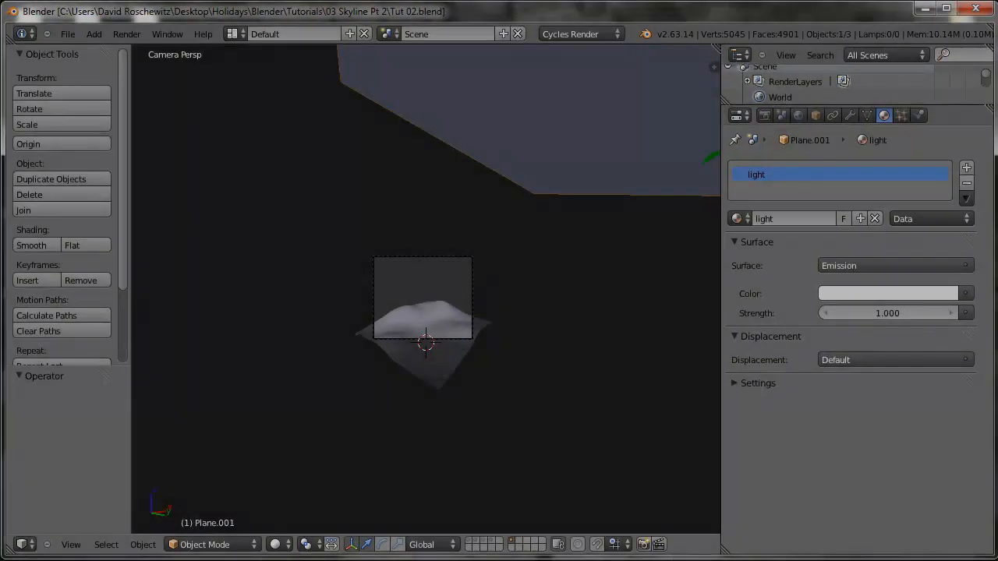
- Set the light material's emission strength to 1.000
{"action": "scroll", "coordinate": [478, 341], "scroll_direction": "up", "scroll_amount": 5}
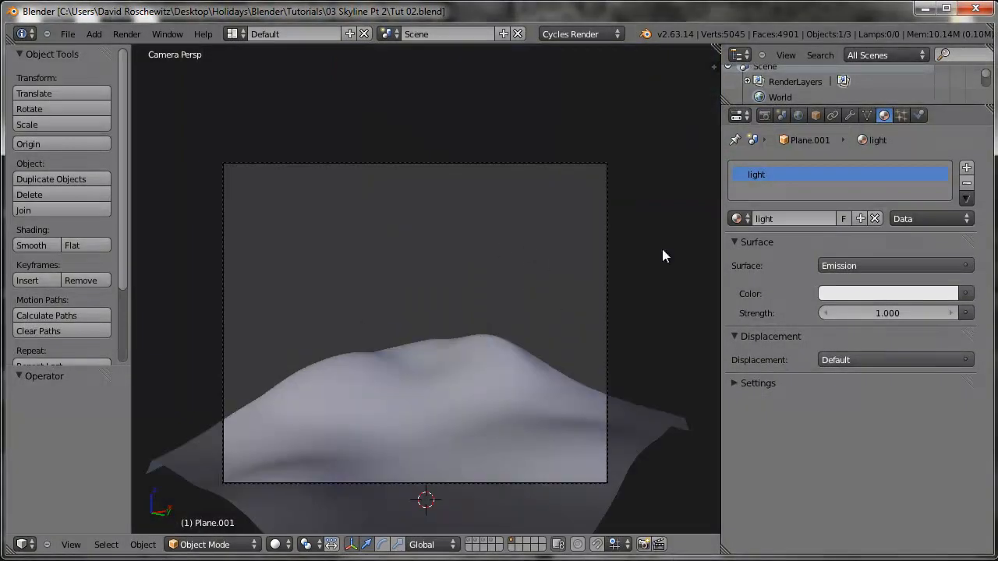
{"action": "left_click", "coordinate": [908, 265]}
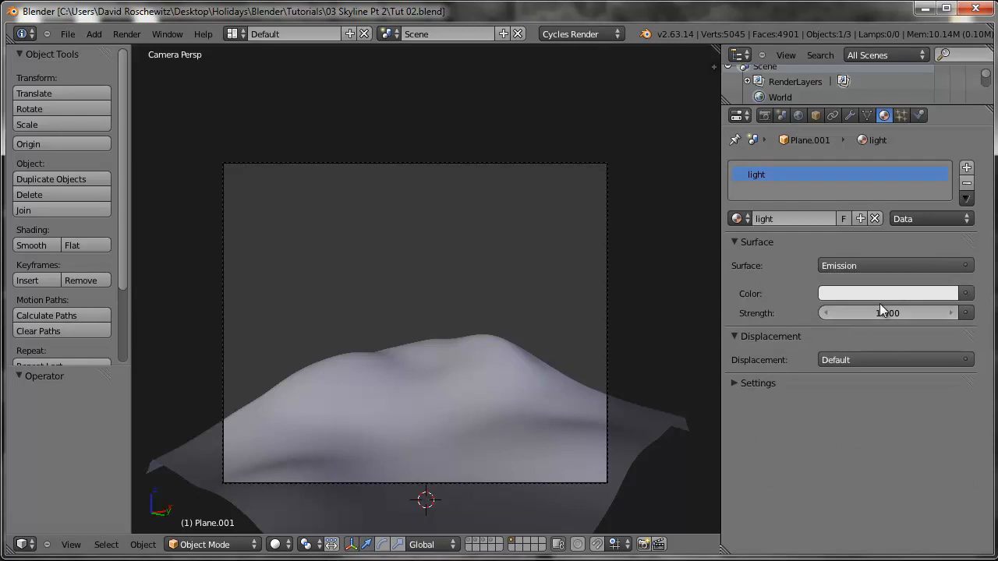
{"action": "left_click", "coordinate": [887, 312]}
{"action": "key", "text": "Return"}
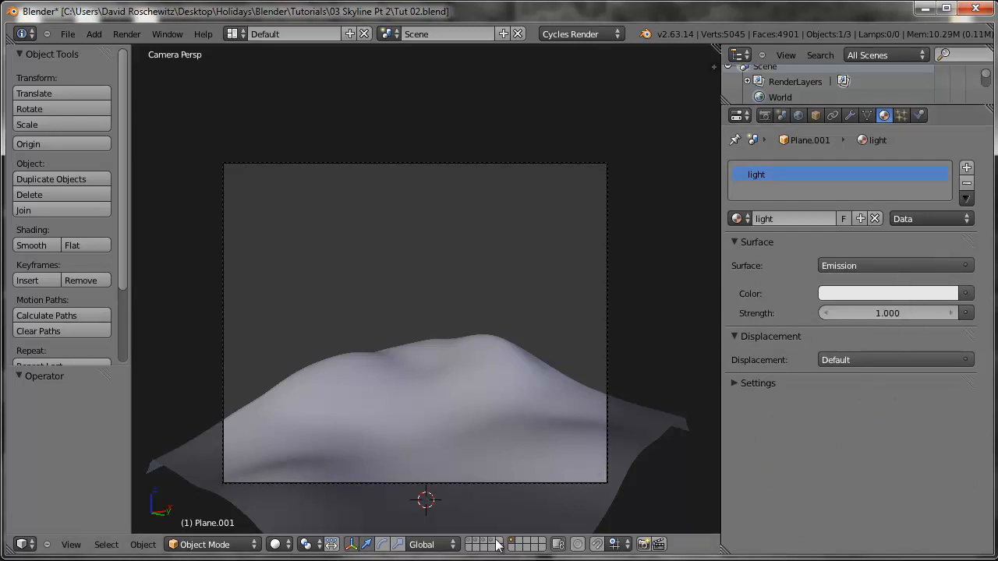
- Show the tower's layer together with the hill and set a render border tightly around the tower
{"action": "left_click", "coordinate": [470, 543], "text": "shift"}
{"action": "middle_click_drag", "start_coordinate": [365, 385], "coordinate": [489, 312], "text": "shift"}
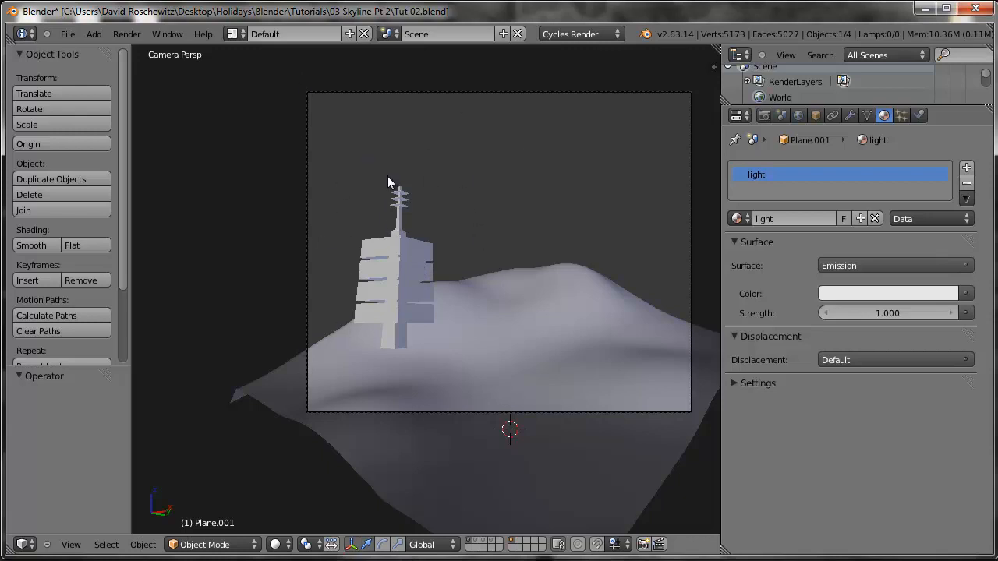
{"action": "key", "text": "b"}
{"action": "left_click_drag", "start_coordinate": [341, 164], "coordinate": [444, 355]}
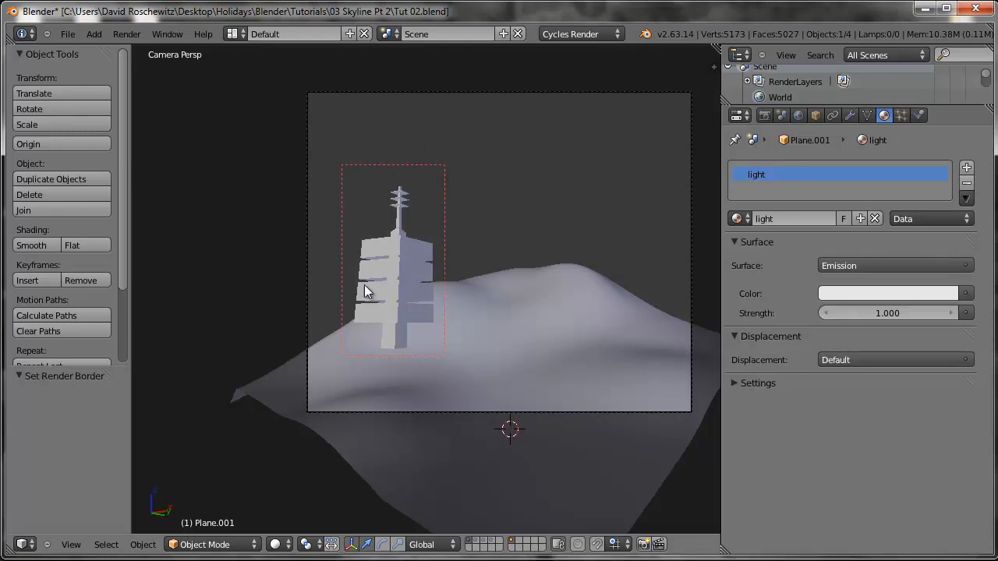
- Save the file over Tut 02.blend and check where the light plane sits relative to the camera frame
{"action": "key", "text": "ctrl+s"}
{"action": "left_click", "coordinate": [442, 289]}
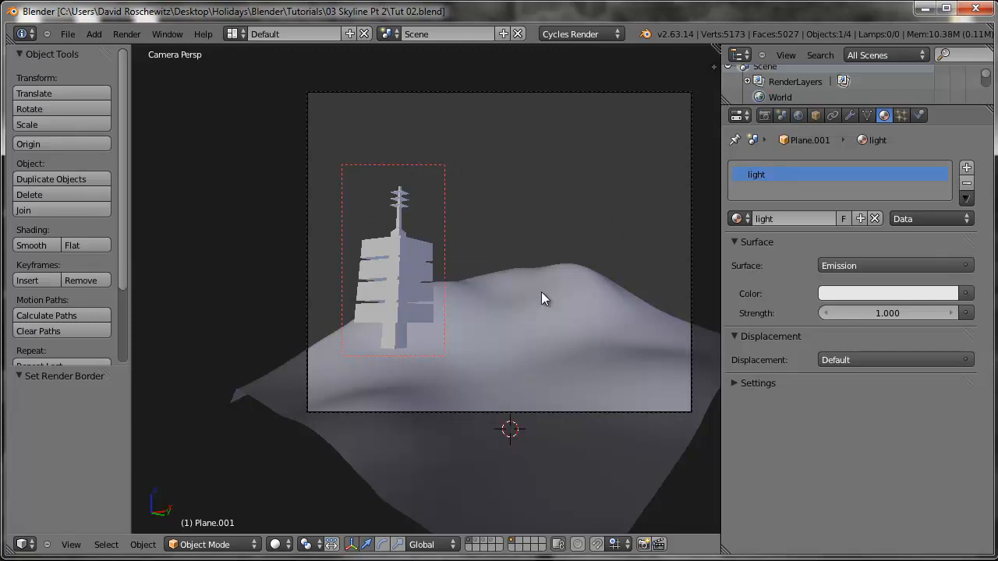
{"action": "middle_click_drag", "start_coordinate": [525, 326], "coordinate": [404, 378], "text": "shift"}
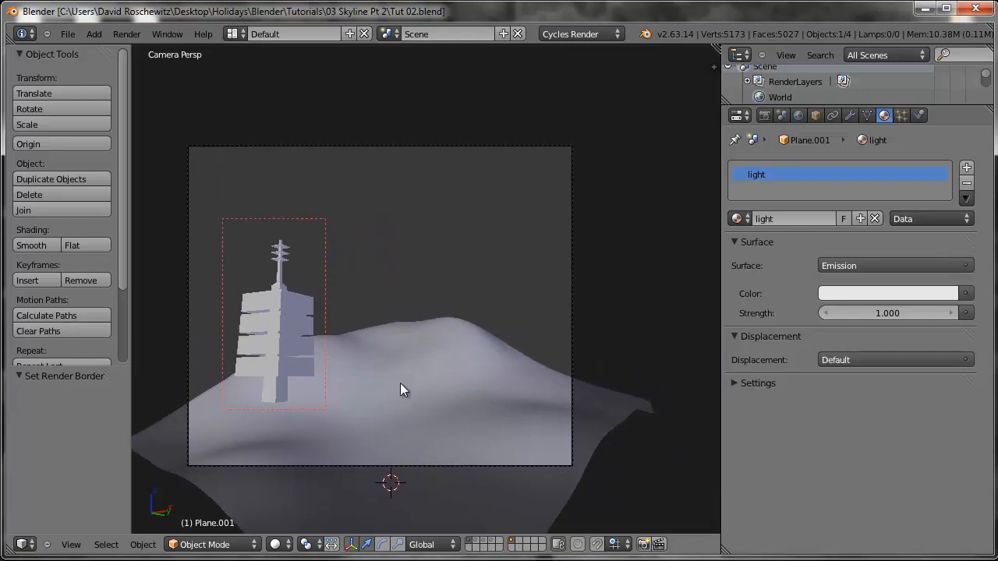
{"action": "scroll", "coordinate": [413, 365], "scroll_direction": "down", "scroll_amount": 4}
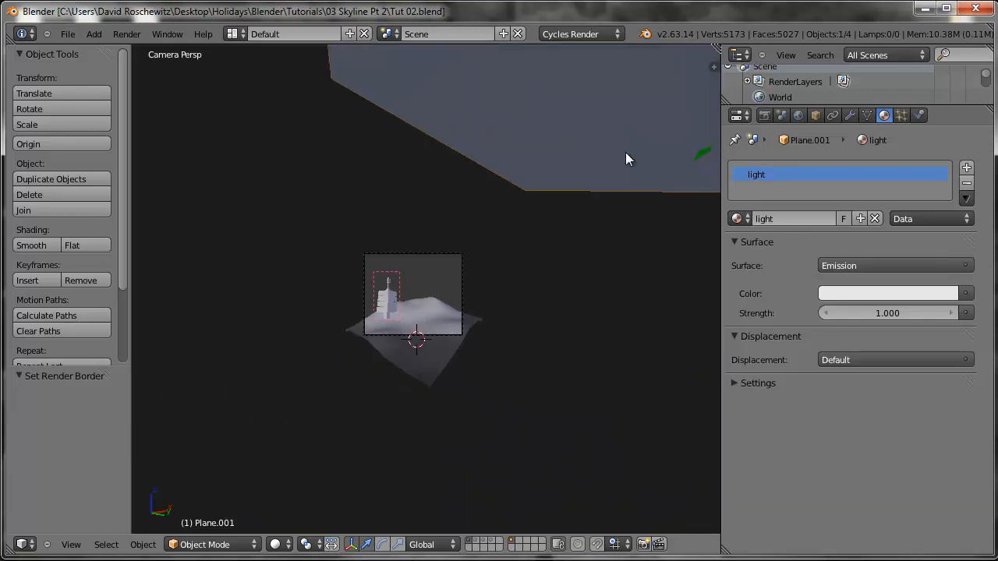
{"action": "scroll", "coordinate": [392, 374], "scroll_direction": "up", "scroll_amount": 7}
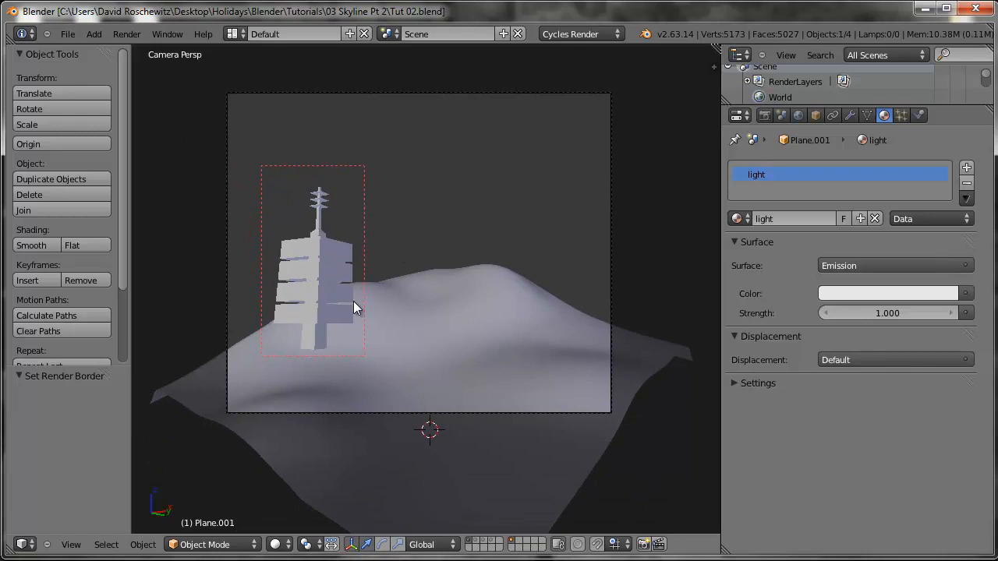
- Select the hill and give it a new material named clay
{"action": "right_click", "coordinate": [489, 294]}
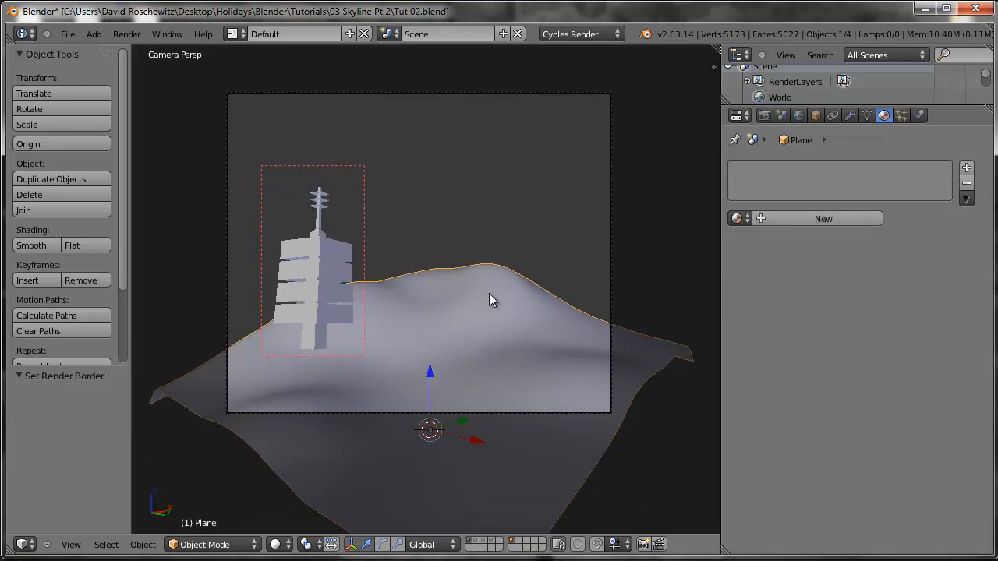
{"action": "left_click", "coordinate": [857, 218]}
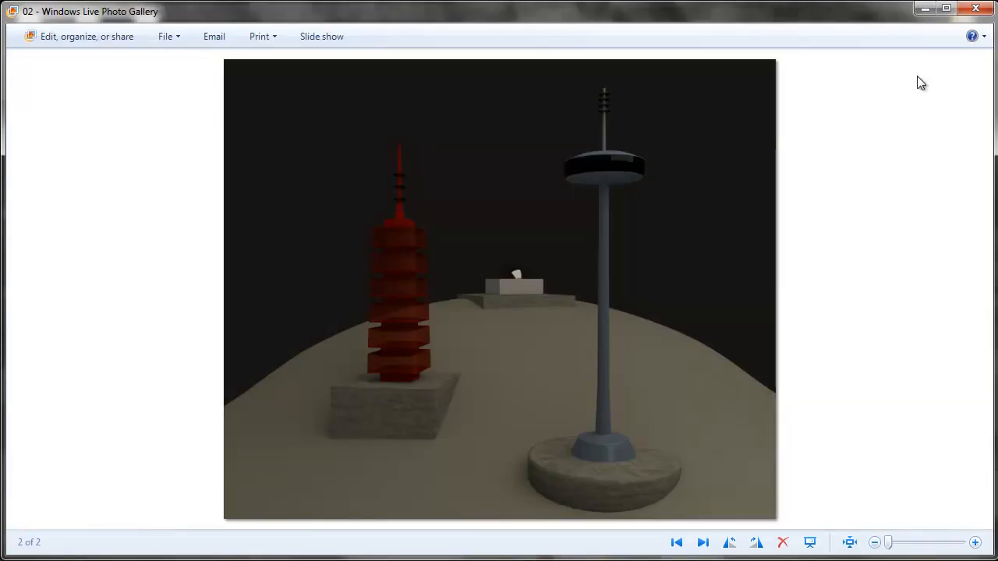
{"action": "left_click", "coordinate": [925, 8]}
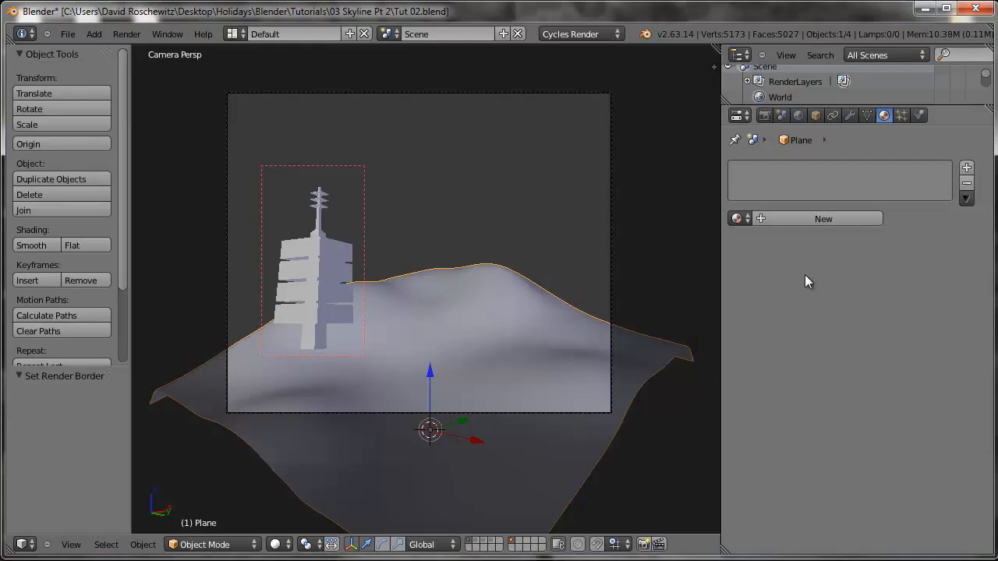
{"action": "left_click", "coordinate": [831, 218]}
{"action": "left_click", "coordinate": [805, 219]}
{"action": "type", "text": "clay"}
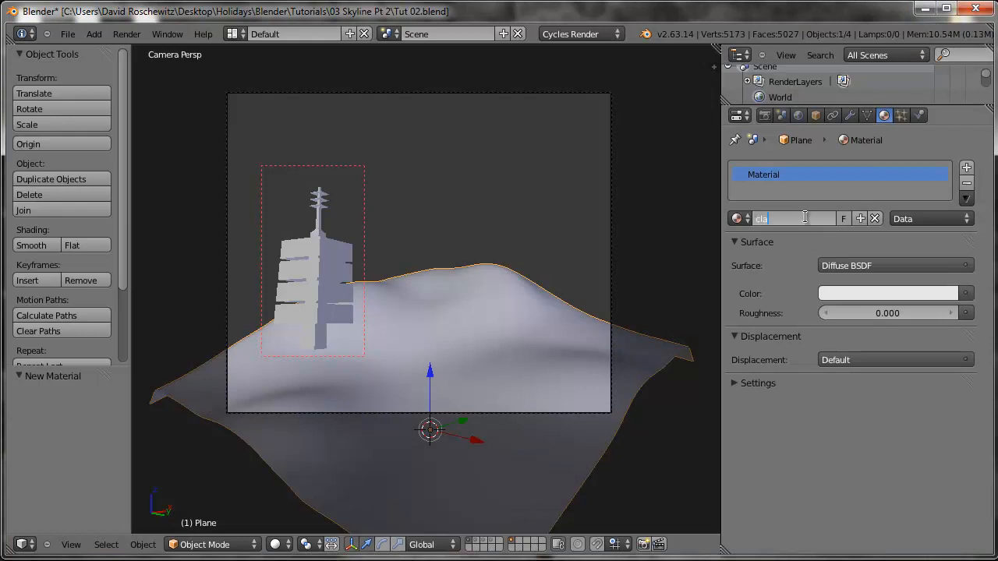
{"action": "key", "text": "Return"}
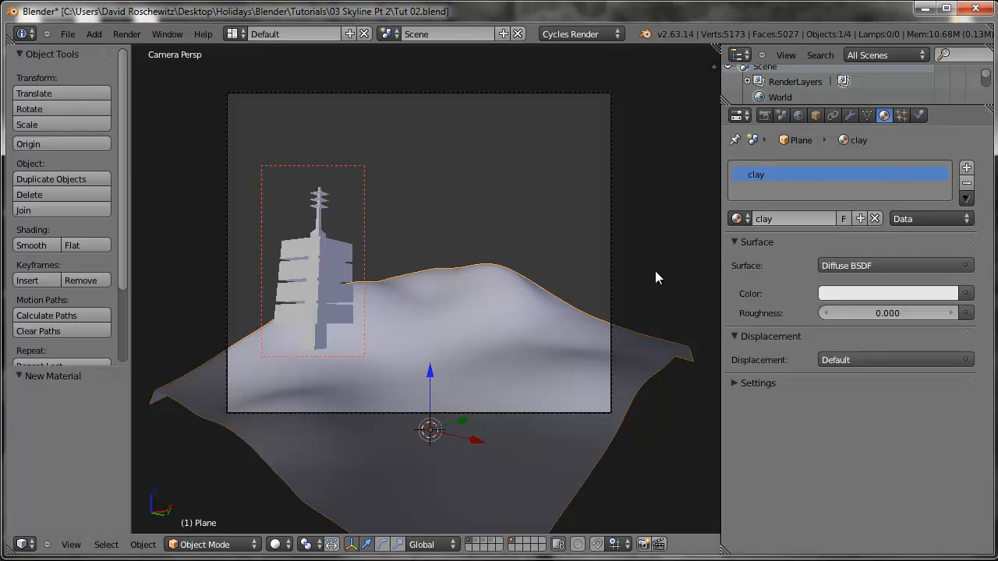
- Change the clay material's surface to a Mix Shader with a mix factor of 0.150
{"action": "left_click", "coordinate": [880, 266]}
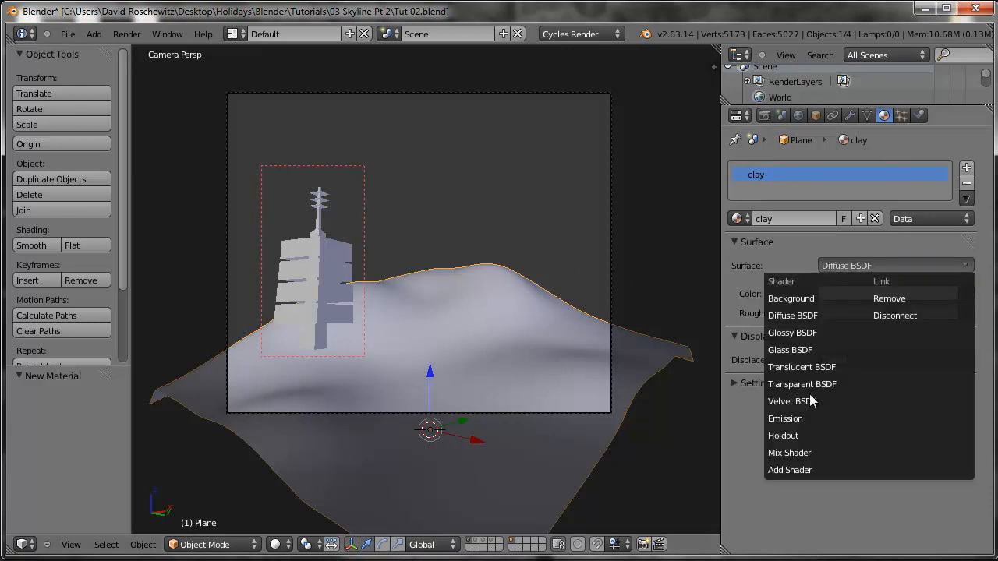
{"action": "left_click", "coordinate": [799, 453]}
{"action": "left_click", "coordinate": [882, 294]}
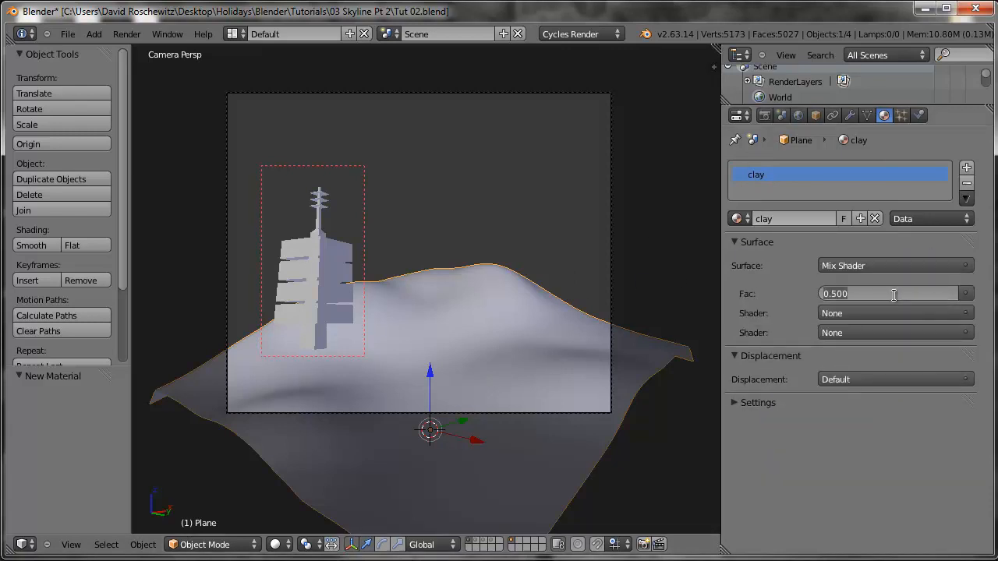
{"action": "type", "text": ".2"}
{"action": "key", "text": "Return"}
{"action": "left_click", "coordinate": [894, 296]}
{"action": "type", "text": ".15"}
{"action": "key", "text": "Return"}
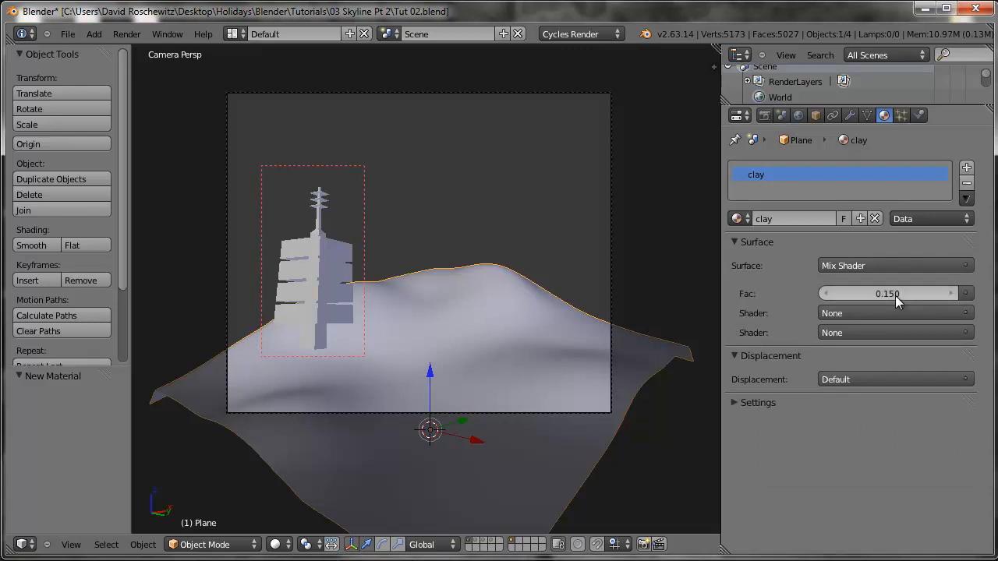
- Assign Diffuse BSDF as the clay mix's first shader and Glossy BSDF with roughness 0.100 as its second
{"action": "left_click", "coordinate": [870, 314]}
{"action": "left_click", "coordinate": [865, 361]}
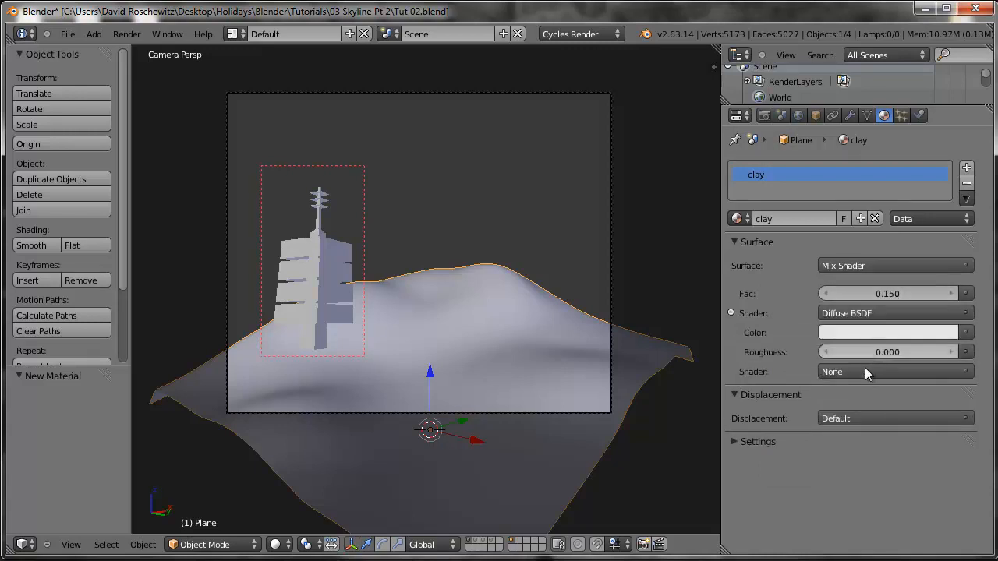
{"action": "left_click", "coordinate": [862, 372]}
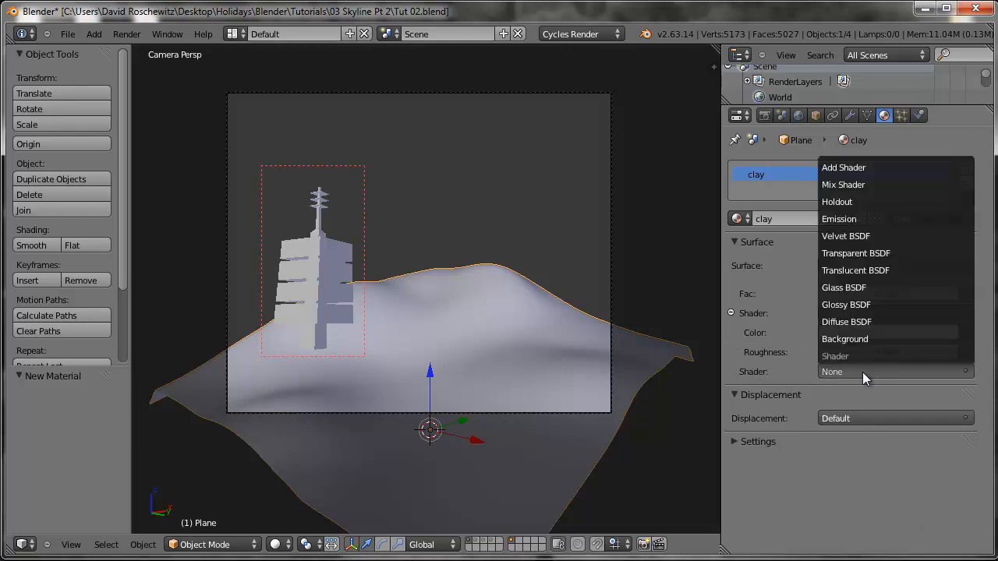
{"action": "left_click", "coordinate": [865, 304]}
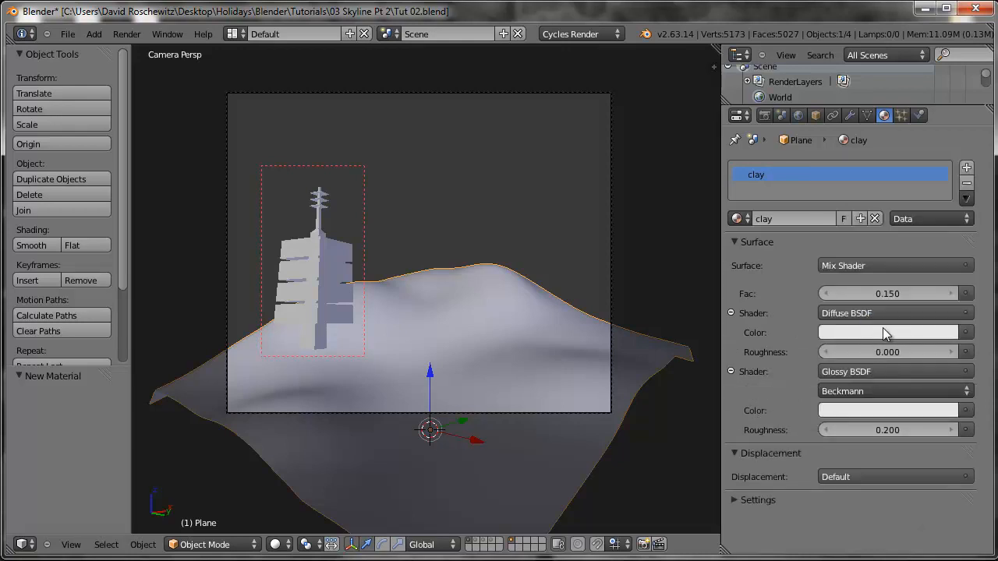
{"action": "left_click", "coordinate": [886, 429]}
{"action": "key", "text": "BackSpace"}
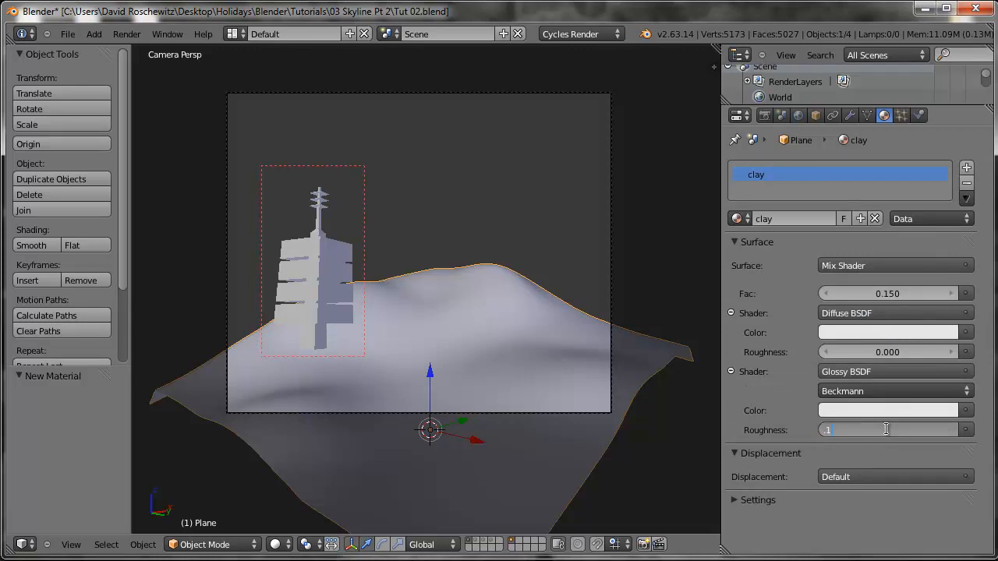
{"action": "type", "text": ".1"}
{"action": "key", "text": "Return"}
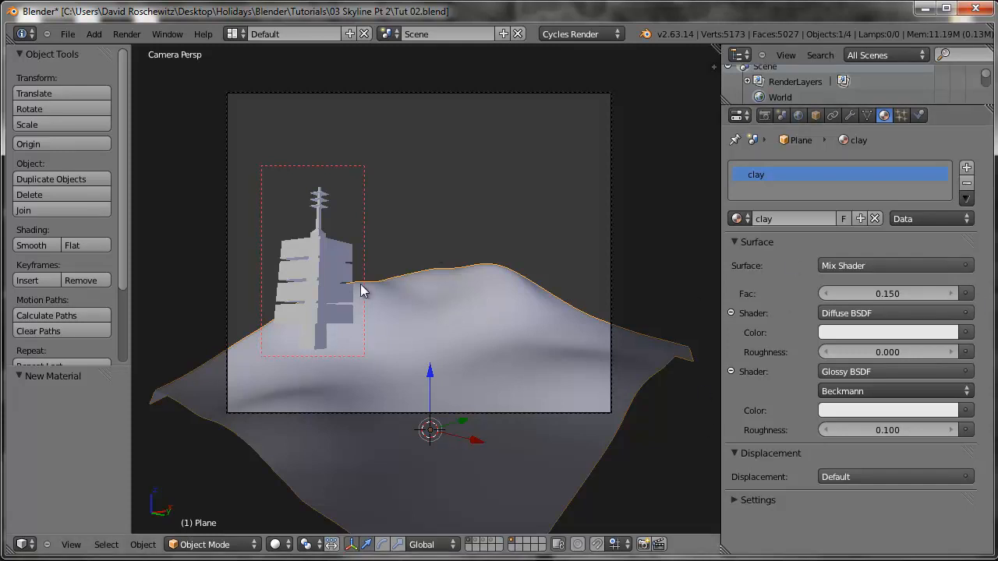
- Select the tower, then save the file and render the bordered area
{"action": "right_click", "coordinate": [323, 272]}
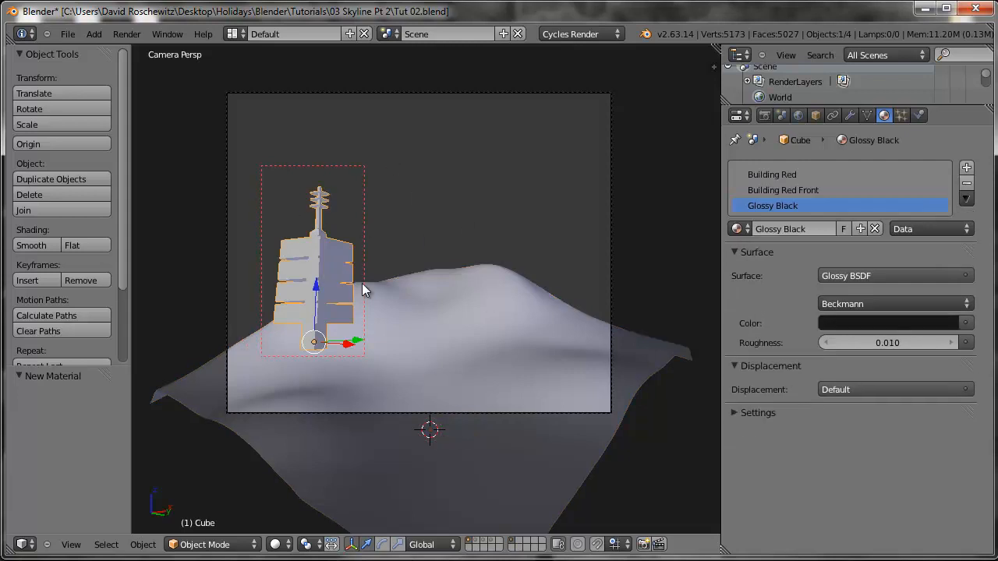
{"action": "key", "text": "ctrl+s"}
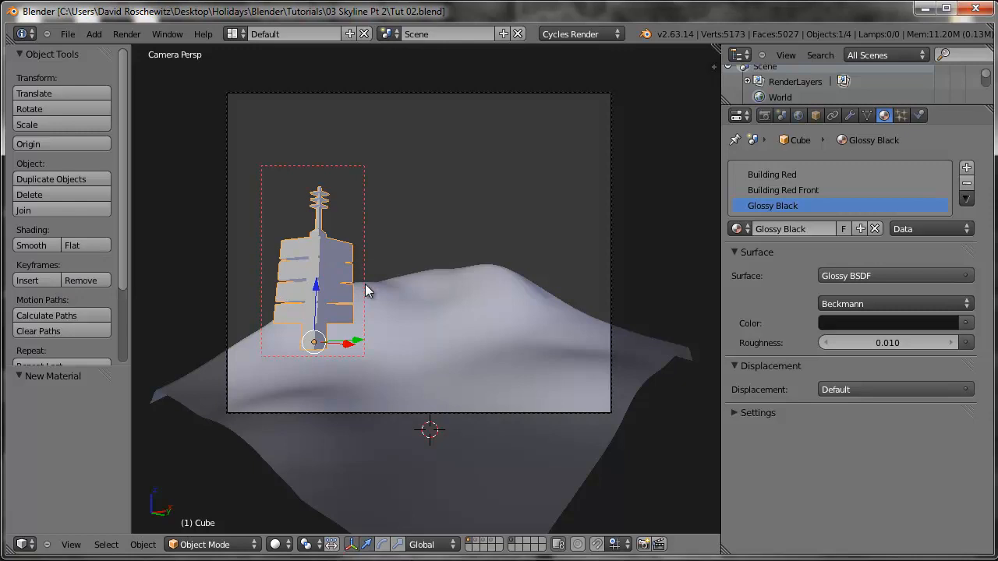
{"action": "key", "text": "F12"}
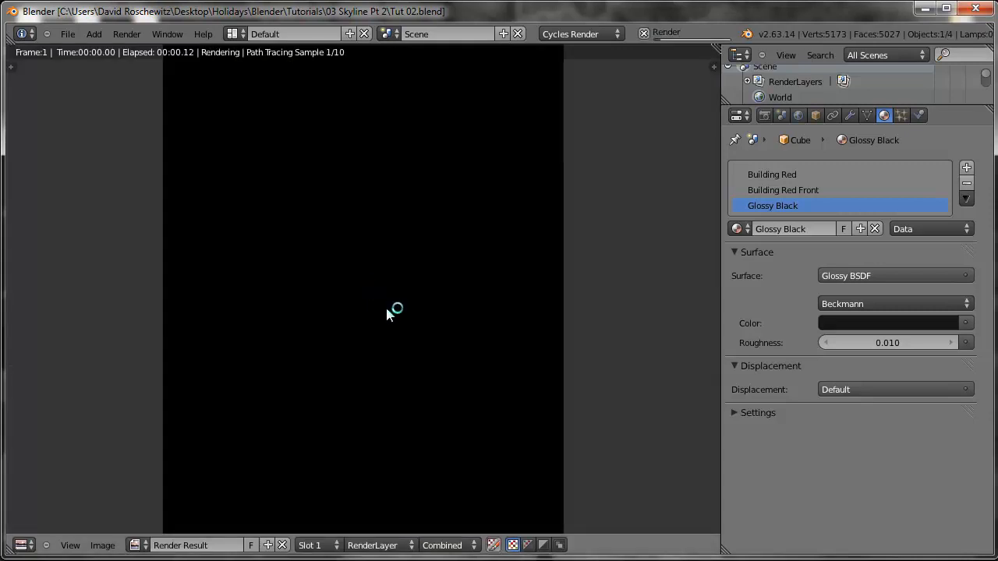
- Examine the tower render up close for noise on the red walls, black antenna discs and base, then close it
{"action": "scroll", "coordinate": [386, 308], "scroll_direction": "down", "scroll_amount": 4}
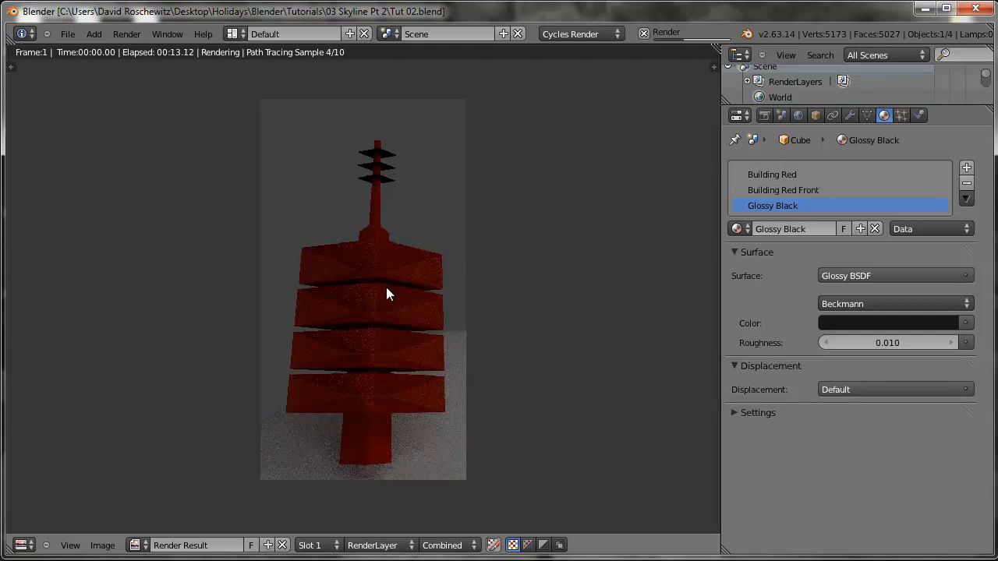
{"action": "scroll", "coordinate": [386, 287], "scroll_direction": "up", "scroll_amount": 4}
{"action": "scroll", "coordinate": [382, 309], "scroll_direction": "up", "scroll_amount": 3}
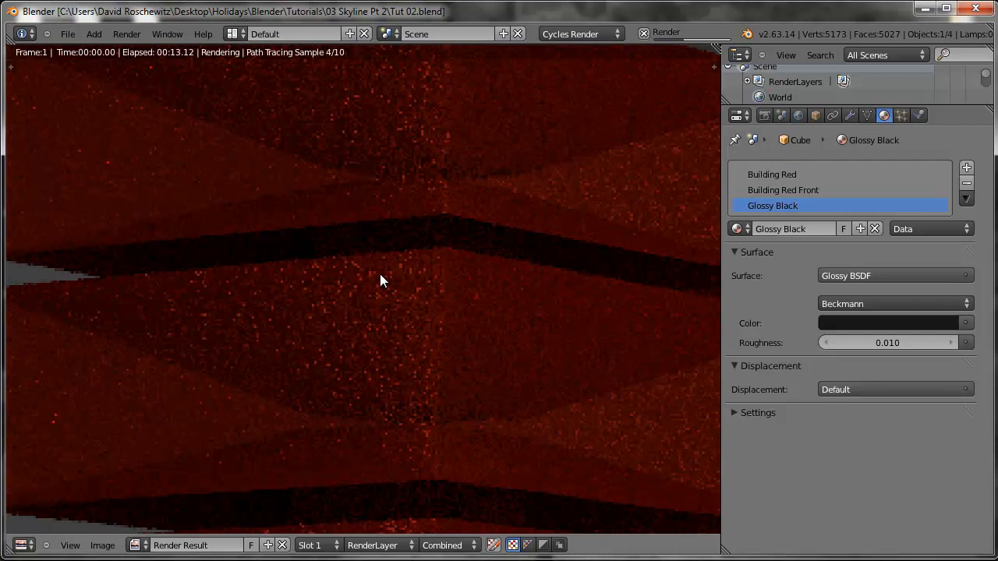
{"action": "scroll", "coordinate": [383, 281], "scroll_direction": "down", "scroll_amount": 4}
{"action": "scroll", "coordinate": [408, 281], "scroll_direction": "down", "scroll_amount": 1}
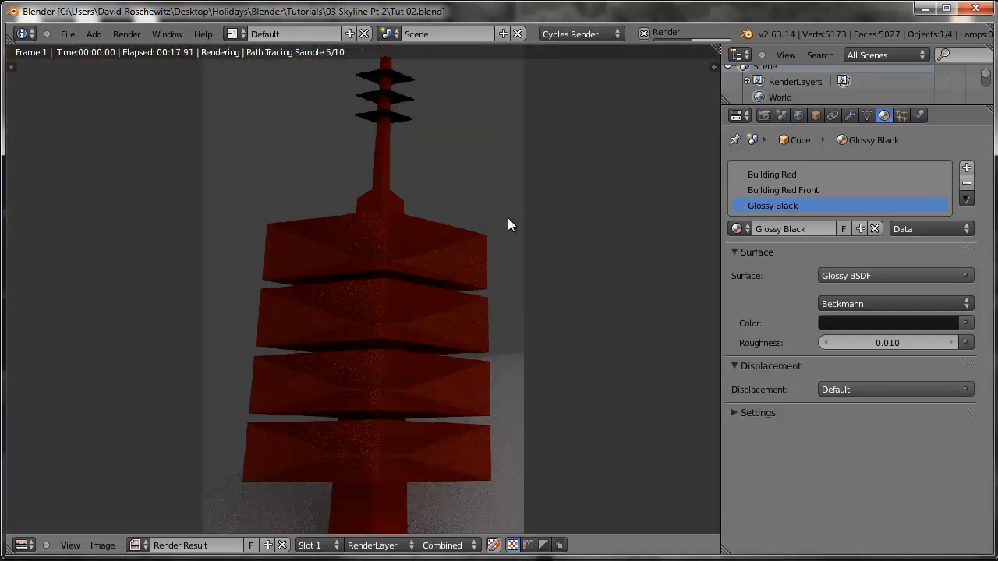
{"action": "scroll", "coordinate": [462, 251], "scroll_direction": "down", "scroll_amount": 2}
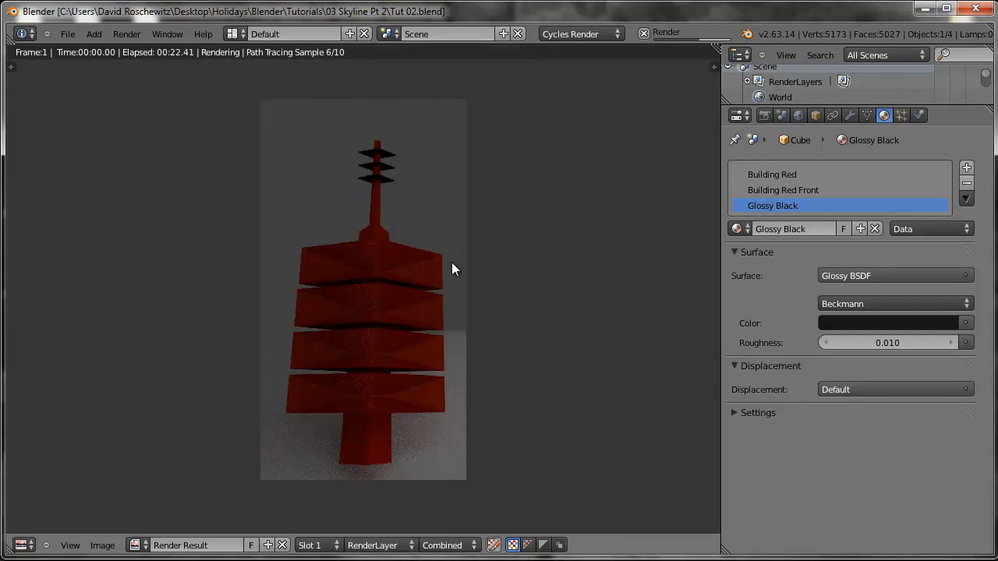
{"action": "scroll", "coordinate": [422, 268], "scroll_direction": "up", "scroll_amount": 5}
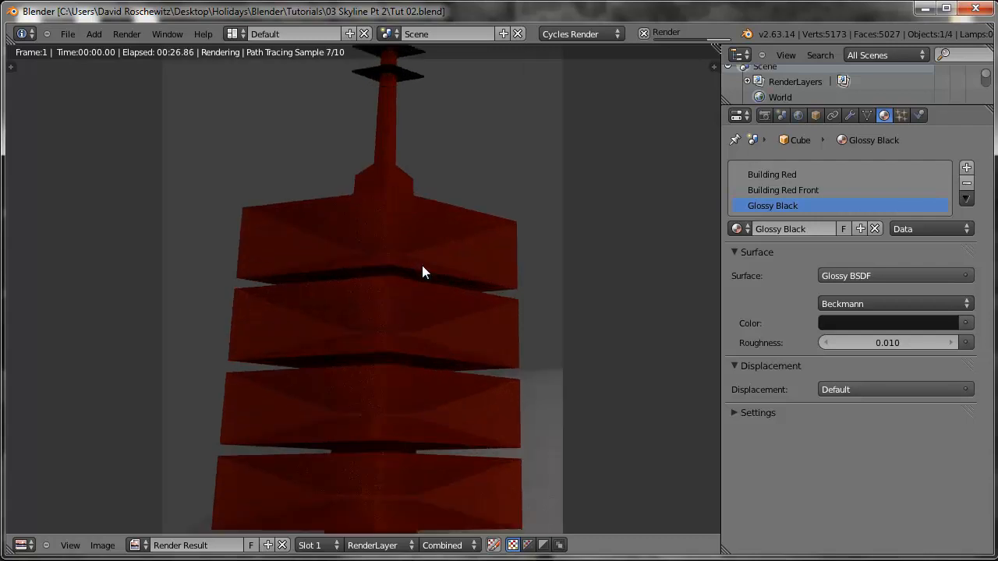
{"action": "scroll", "coordinate": [546, 318], "scroll_direction": "down", "scroll_amount": 1}
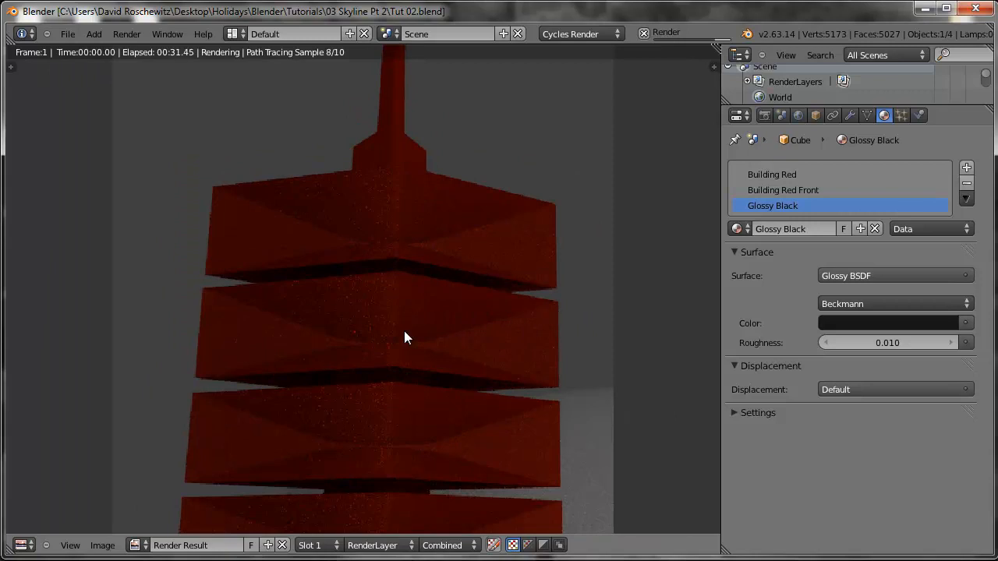
{"action": "scroll", "coordinate": [468, 273], "scroll_direction": "down", "scroll_amount": 1}
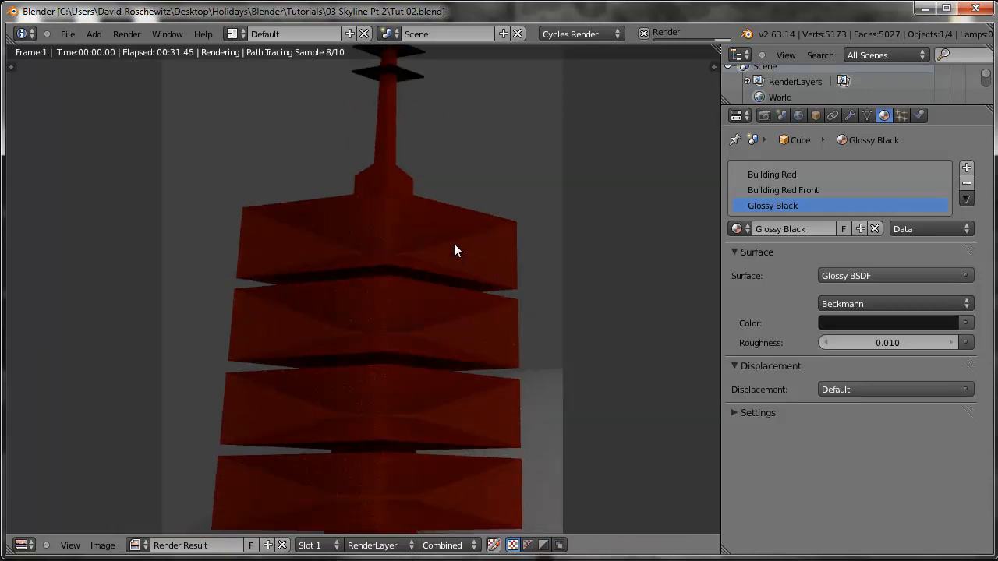
{"action": "scroll", "coordinate": [402, 183], "scroll_direction": "up", "scroll_amount": 2}
{"action": "middle_click_drag", "start_coordinate": [411, 106], "coordinate": [381, 254]}
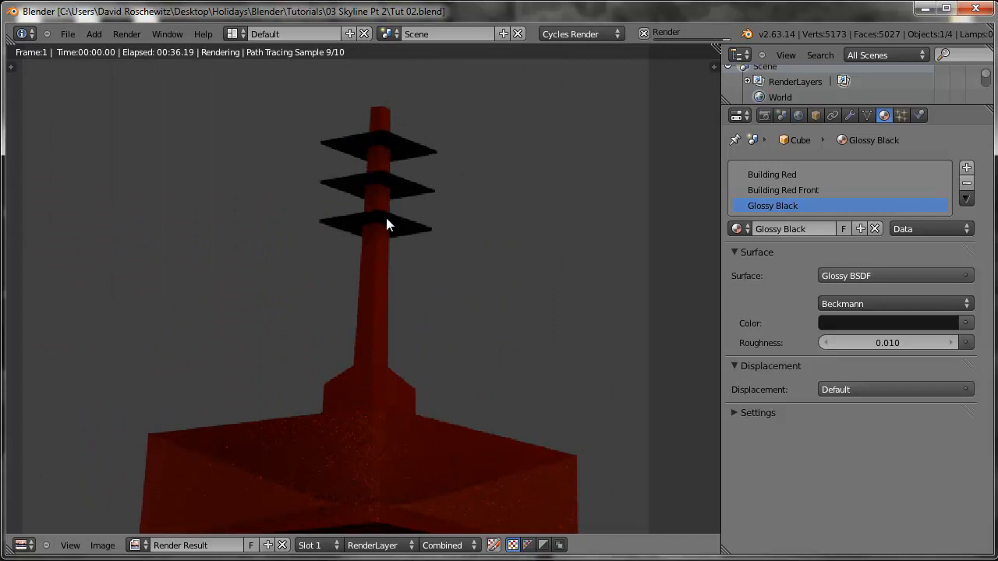
{"action": "scroll", "coordinate": [393, 161], "scroll_direction": "down", "scroll_amount": 2}
{"action": "scroll", "coordinate": [424, 385], "scroll_direction": "down", "scroll_amount": 2}
{"action": "mouse_move", "coordinate": [434, 310]}
{"action": "middle_mouse_down"}
{"action": "mouse_move", "coordinate": [439, 286]}
{"action": "mouse_move", "coordinate": [440, 313]}
{"action": "middle_mouse_up"}
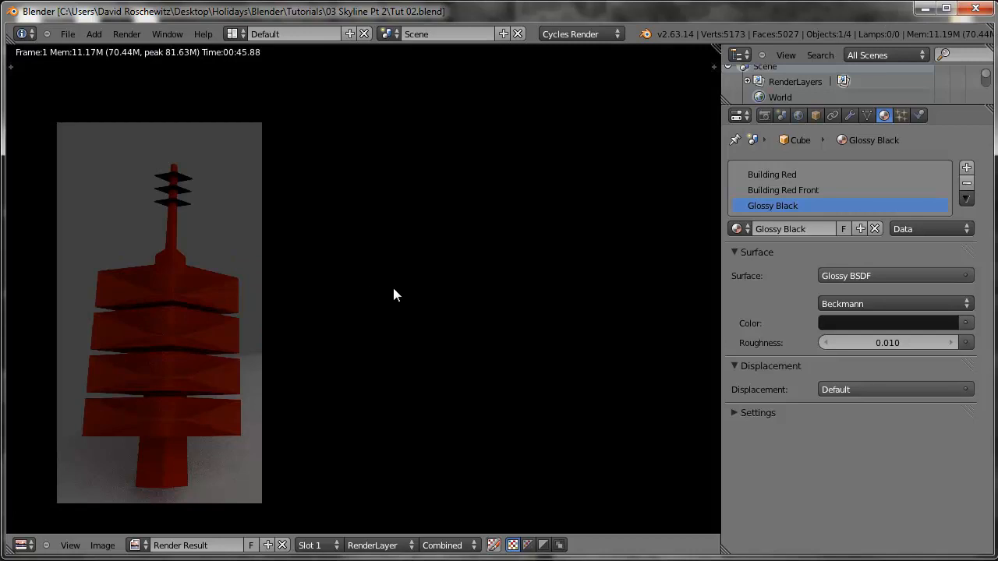
{"action": "scroll", "coordinate": [394, 292], "scroll_direction": "down", "scroll_amount": 3}
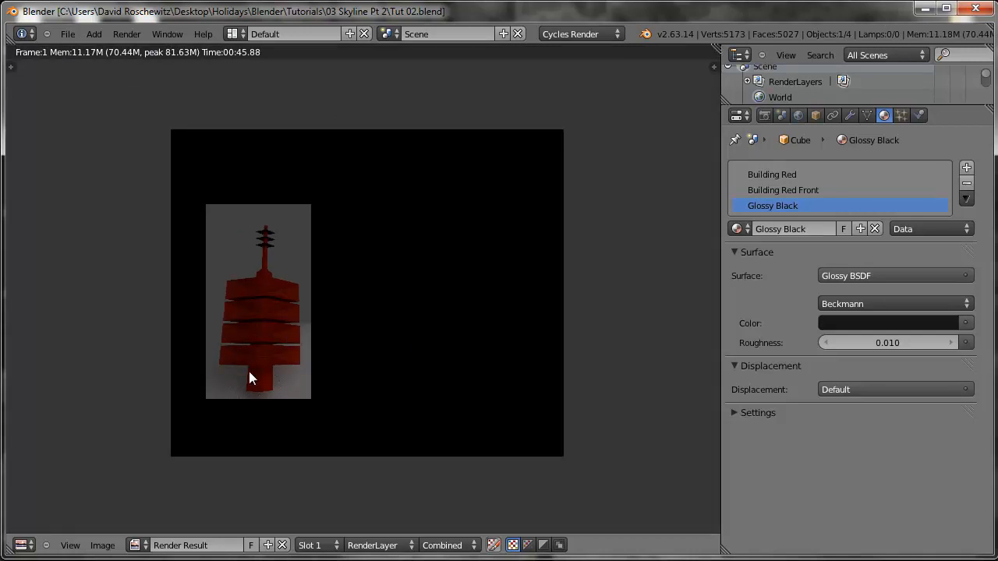
{"action": "scroll", "coordinate": [443, 319], "scroll_direction": "up", "scroll_amount": 6}
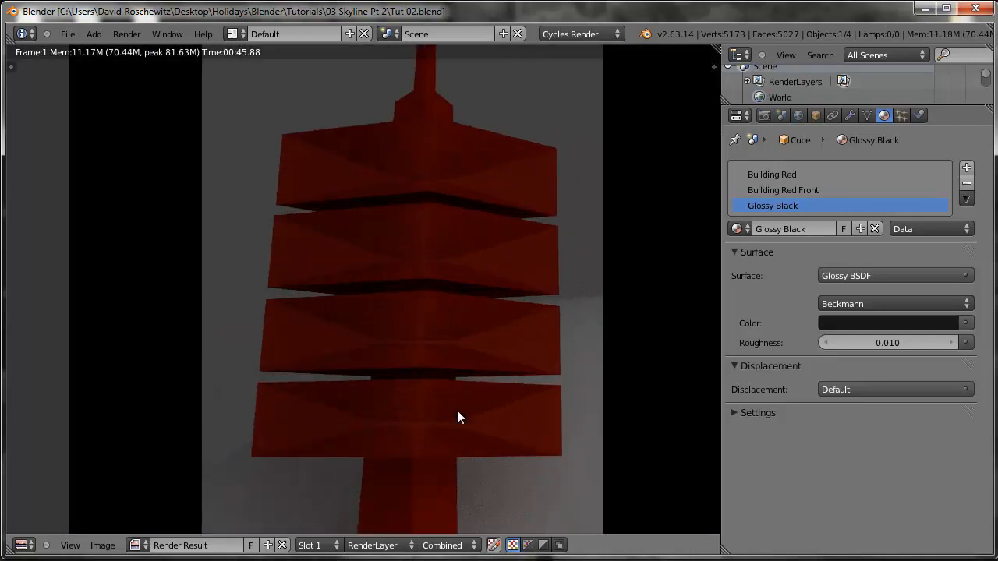
{"action": "middle_click_drag", "start_coordinate": [457, 411], "coordinate": [450, 345]}
{"action": "scroll", "coordinate": [475, 420], "scroll_direction": "down", "scroll_amount": 3}
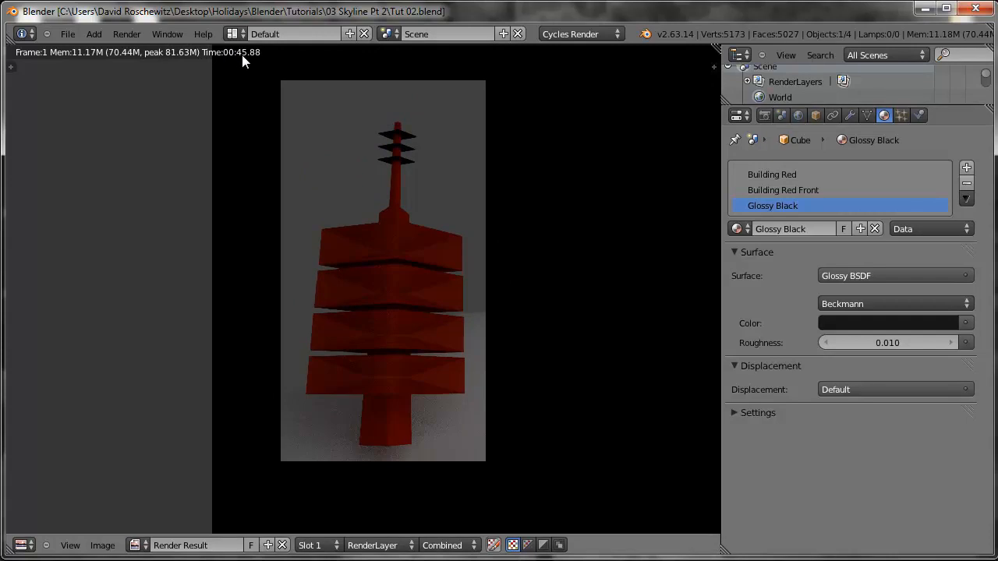
{"action": "key", "text": "Escape"}
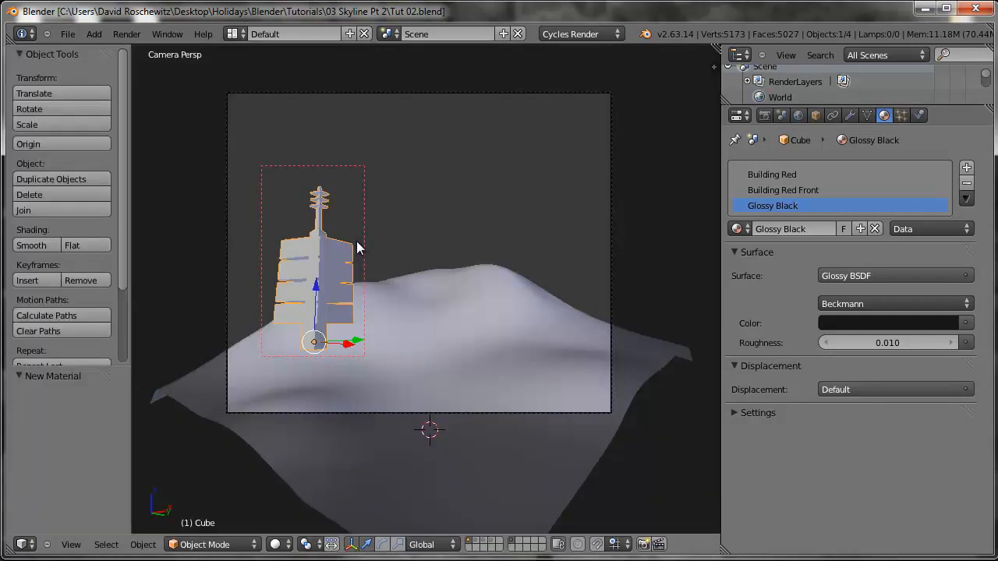
- Set the render resolution percentage to 50%
{"action": "left_click", "coordinate": [763, 115]}
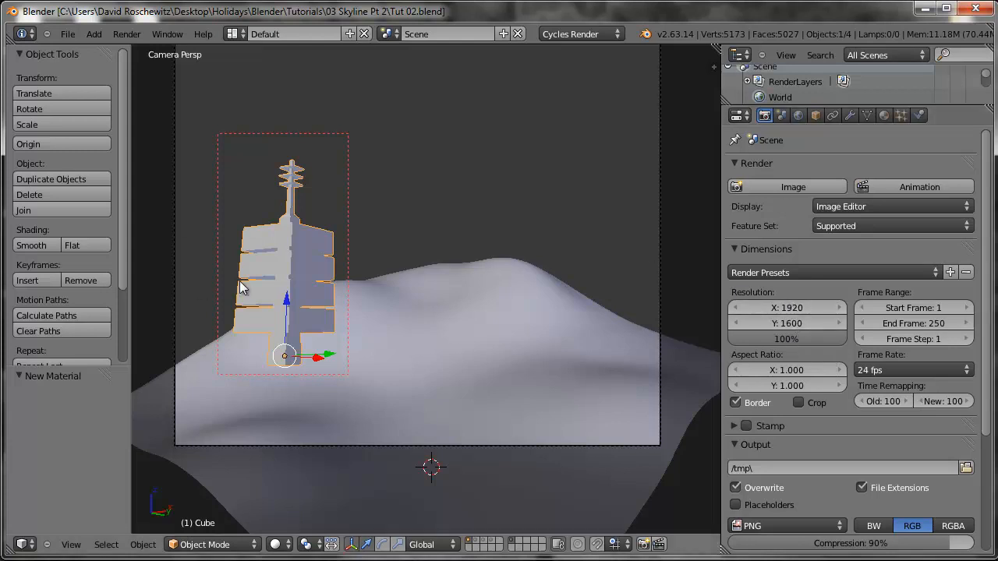
{"action": "left_click", "coordinate": [782, 337]}
{"action": "type", "text": "50"}
{"action": "key", "text": "Return"}
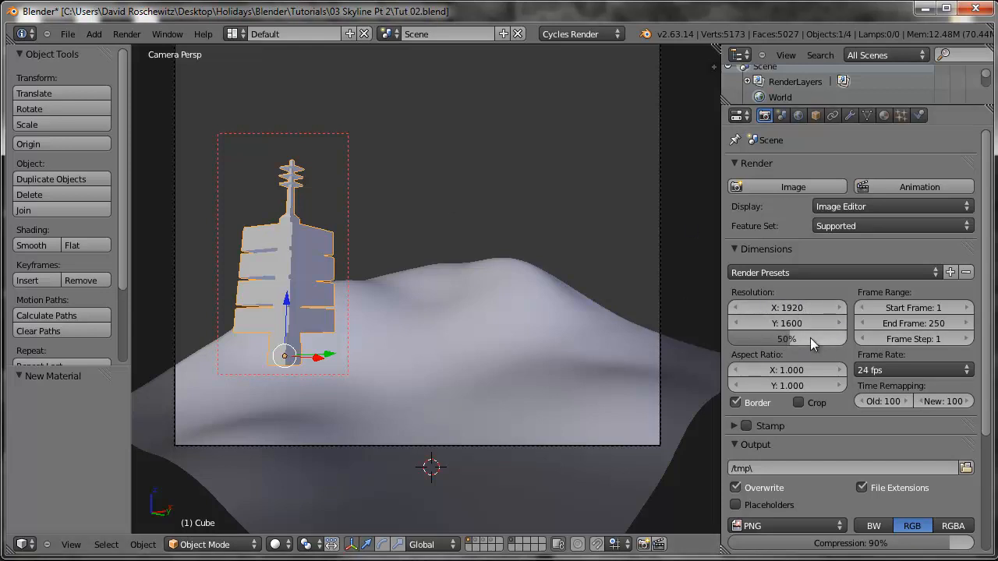
- Collapse the output settings, expand the sampling settings and set the render samples to 100
{"action": "scroll", "coordinate": [828, 345], "scroll_direction": "down", "scroll_amount": 5}
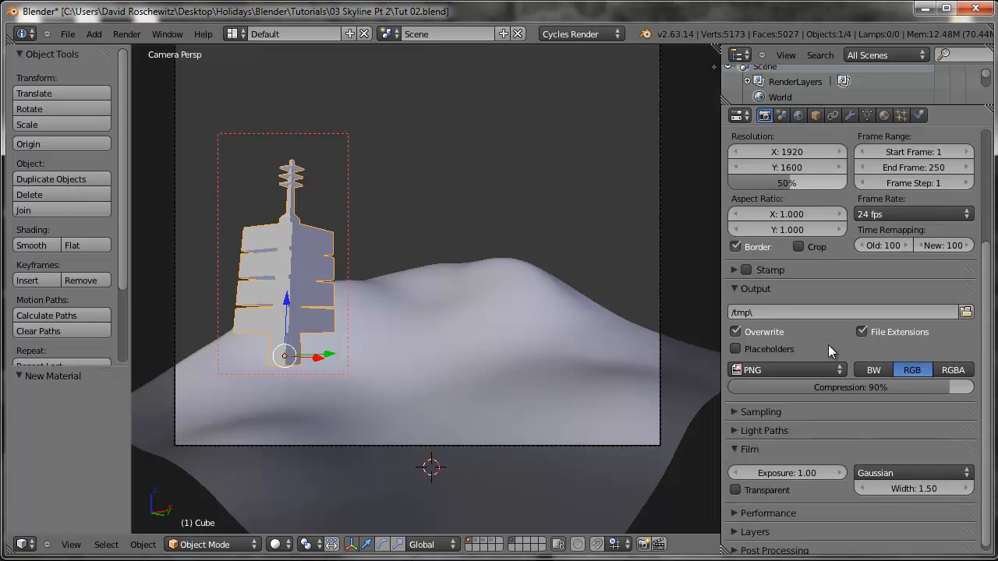
{"action": "scroll", "coordinate": [858, 342], "scroll_direction": "up", "scroll_amount": 1}
{"action": "left_click", "coordinate": [796, 321]}
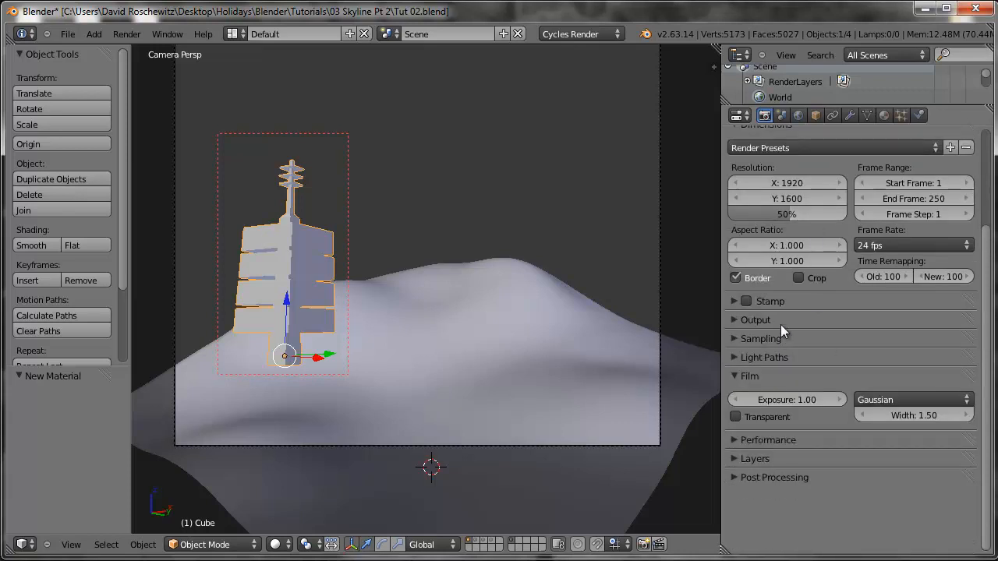
{"action": "left_click", "coordinate": [792, 339]}
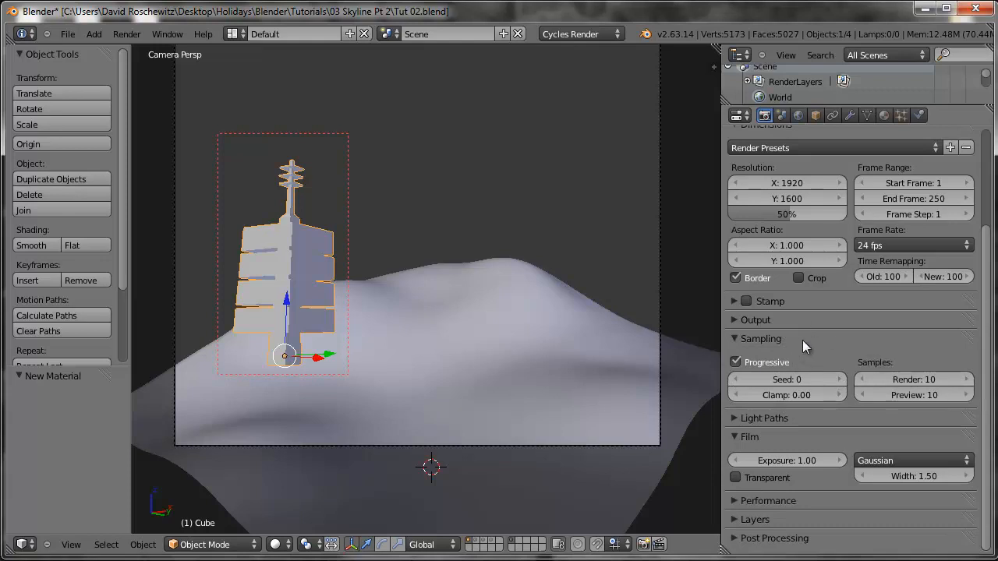
{"action": "left_click", "coordinate": [910, 379]}
{"action": "type", "text": "100"}
{"action": "key", "text": "Return"}
- Preview the bordered tower in Rendered viewport shading, switching briefly to wireframe and back to restart the preview
{"action": "middle_click_drag", "start_coordinate": [529, 327], "coordinate": [534, 357], "text": "shift"}
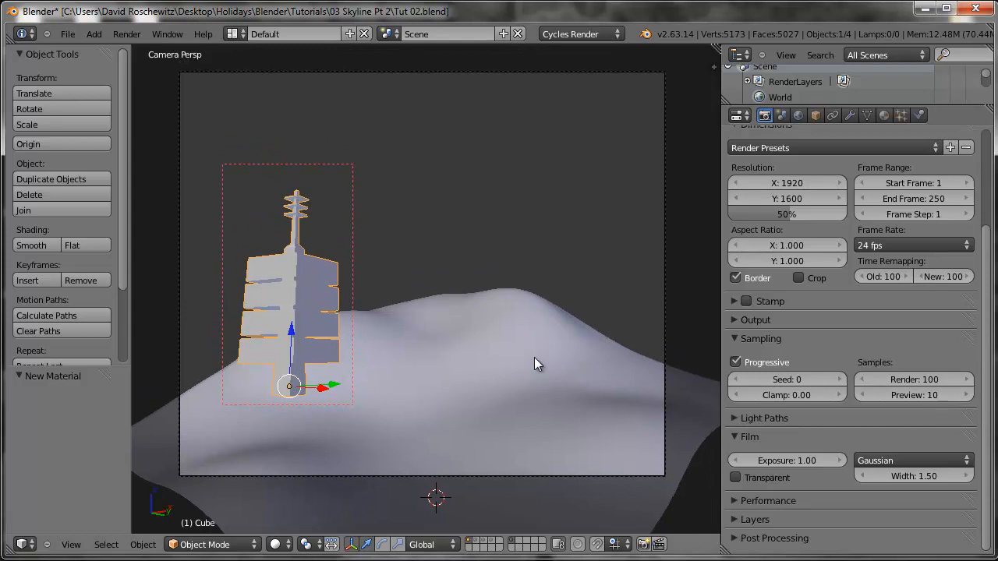
{"action": "left_click", "coordinate": [277, 544]}
{"action": "left_click", "coordinate": [304, 443]}
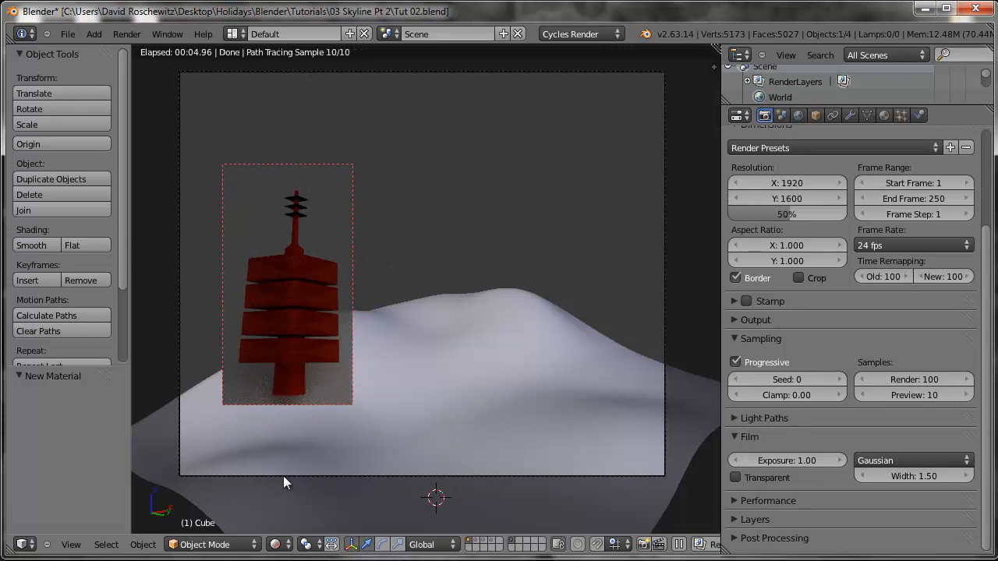
{"action": "left_click", "coordinate": [277, 544]}
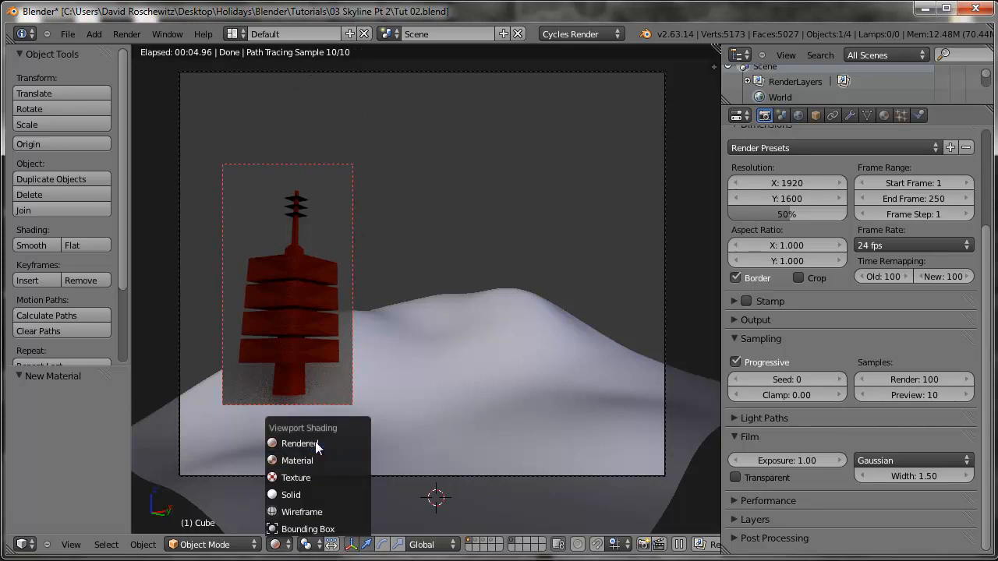
{"action": "key", "text": "z"}
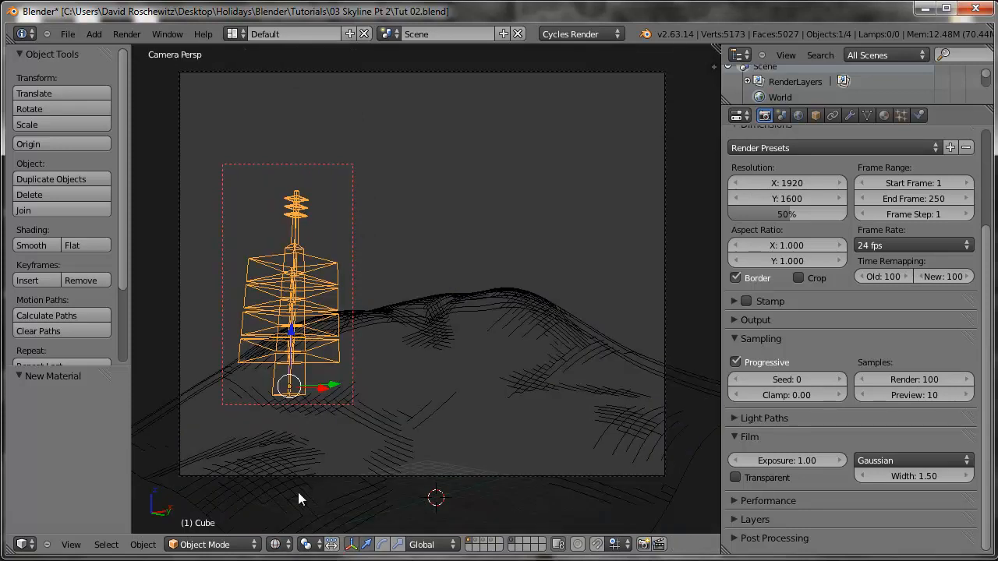
{"action": "left_click", "coordinate": [277, 544]}
{"action": "left_click", "coordinate": [306, 443]}
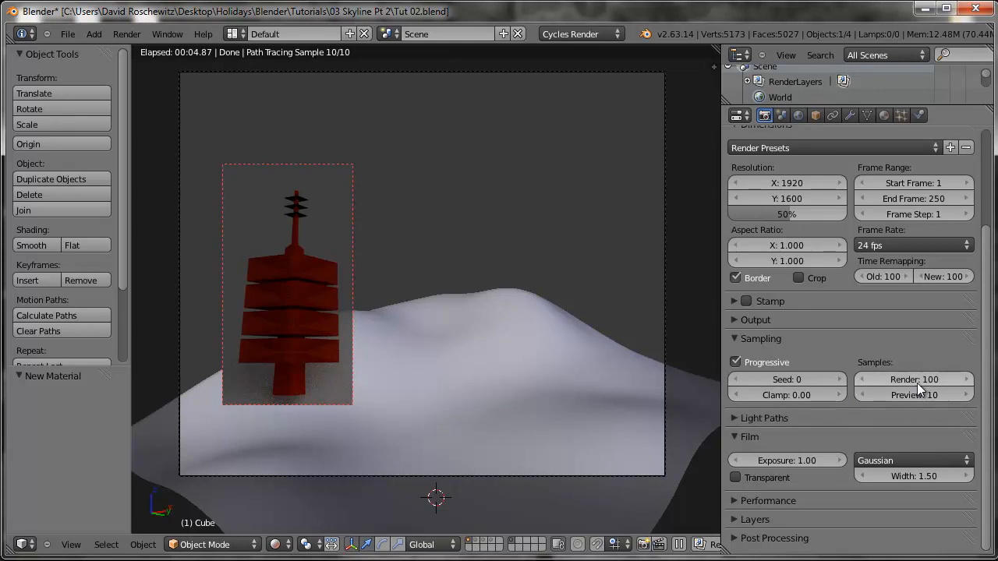
- Expand the light path settings and apply the Direct Light integrator preset
{"action": "left_click", "coordinate": [830, 417]}
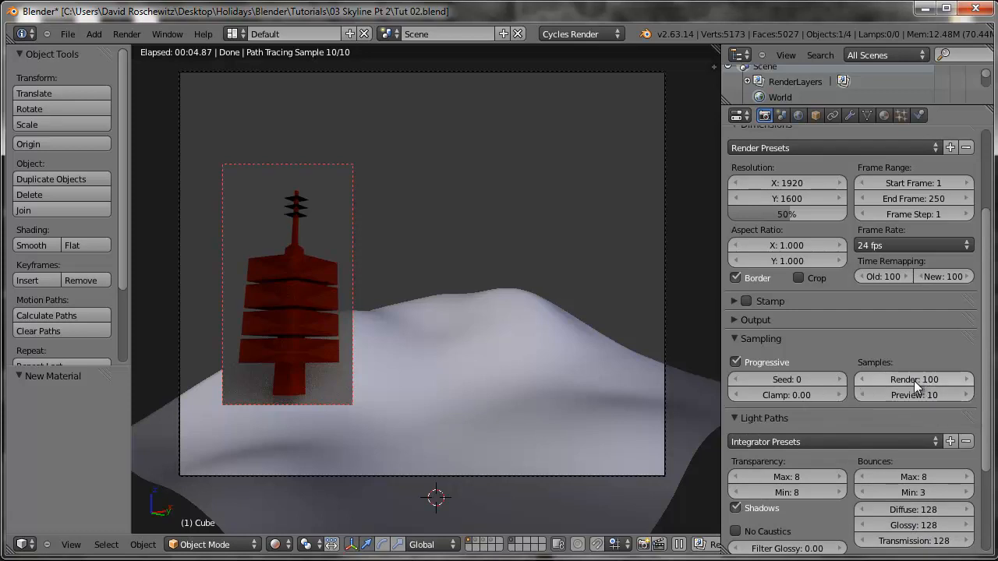
{"action": "scroll", "coordinate": [911, 386], "scroll_direction": "down", "scroll_amount": 1}
{"action": "scroll", "coordinate": [908, 382], "scroll_direction": "down", "scroll_amount": 3}
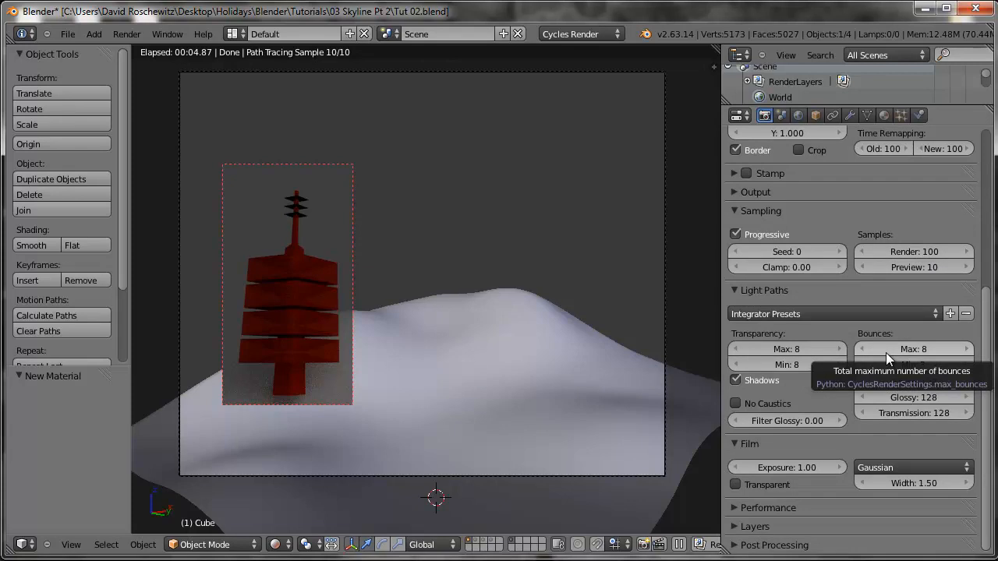
{"action": "left_click", "coordinate": [781, 289]}
{"action": "left_click", "coordinate": [856, 293]}
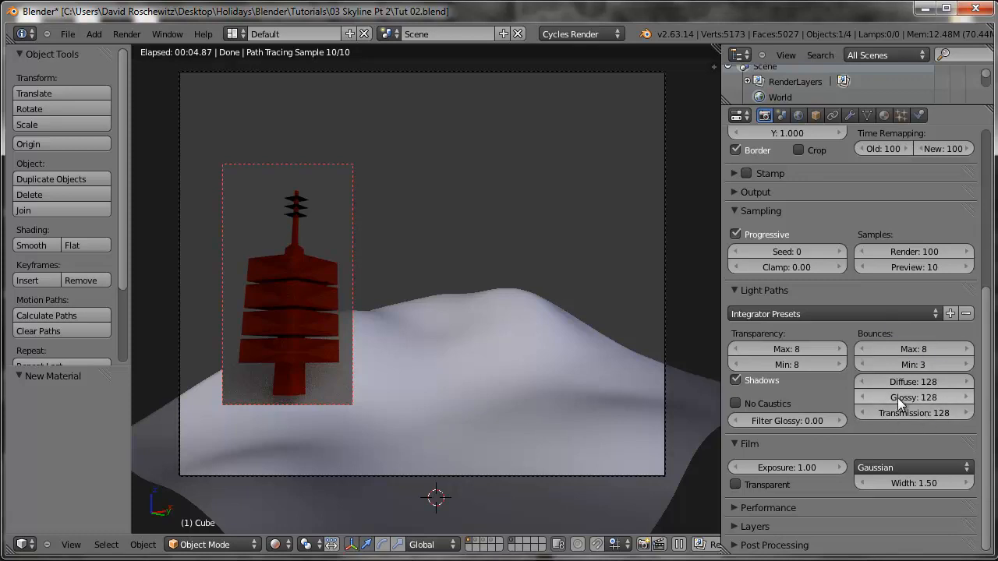
{"action": "left_click", "coordinate": [865, 312]}
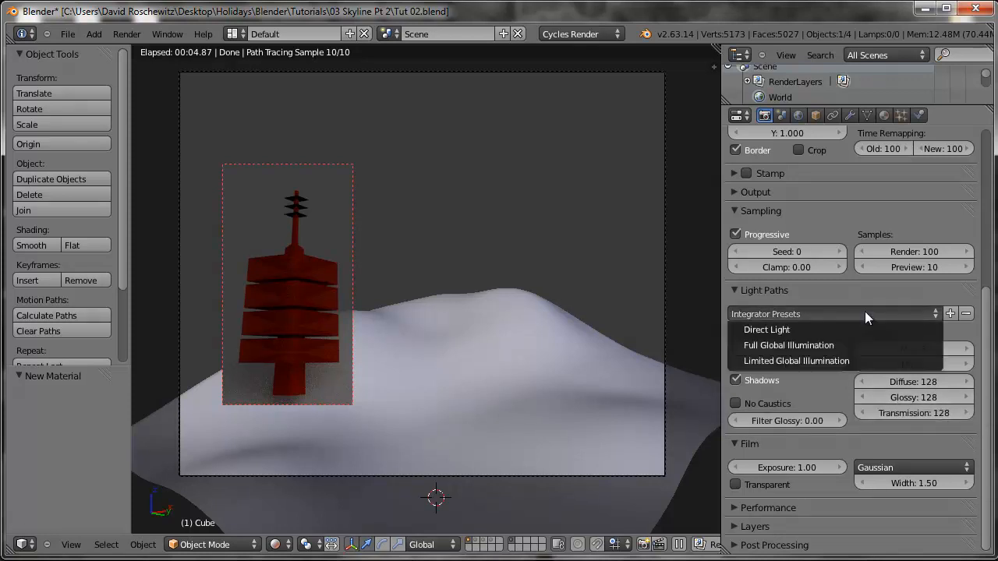
{"action": "left_click", "coordinate": [784, 327]}
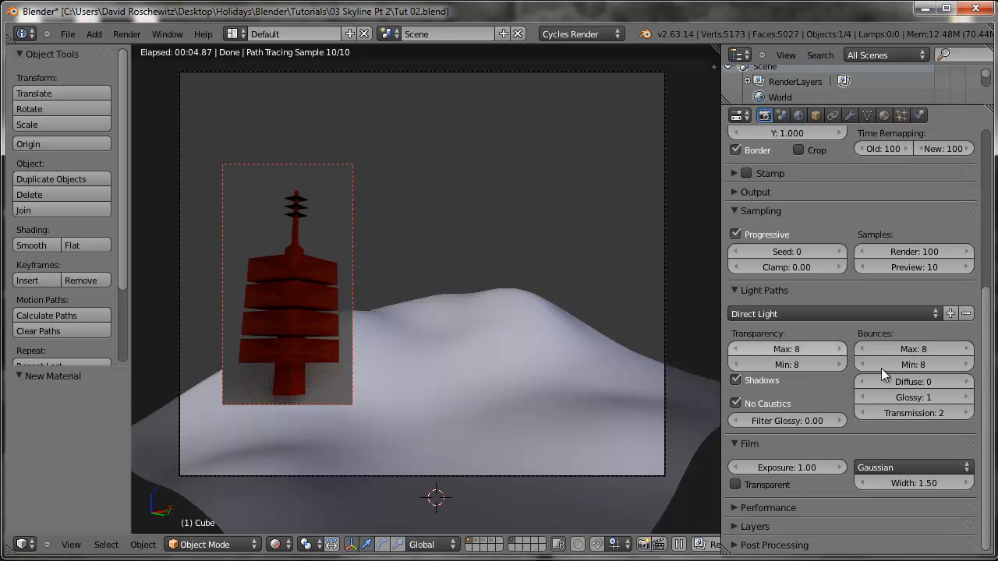
- Set the render samples to 10 for a quick test
{"action": "scroll", "coordinate": [849, 388], "scroll_direction": "up", "scroll_amount": 3}
{"action": "scroll", "coordinate": [849, 388], "scroll_direction": "up", "scroll_amount": 2}
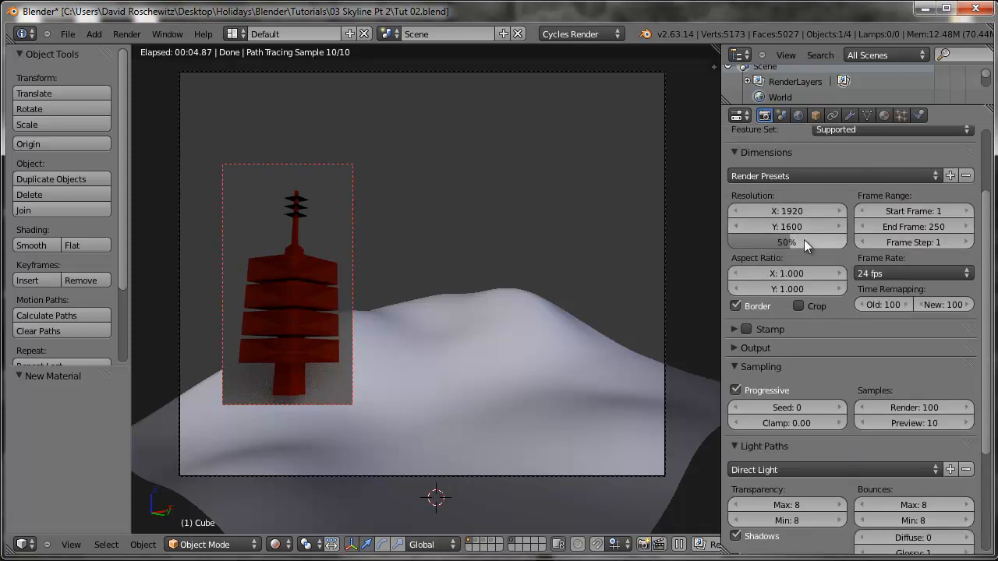
{"action": "scroll", "coordinate": [839, 330], "scroll_direction": "down", "scroll_amount": 3}
{"action": "scroll", "coordinate": [839, 330], "scroll_direction": "down", "scroll_amount": 1}
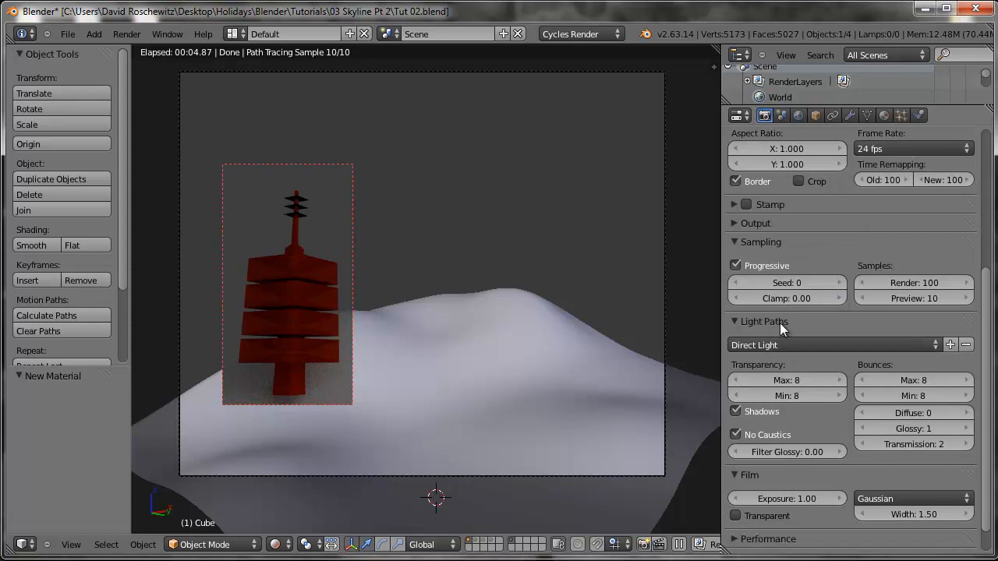
{"action": "scroll", "coordinate": [887, 284], "scroll_direction": "up", "scroll_amount": 2}
{"action": "left_click", "coordinate": [914, 345]}
{"action": "type", "text": "10"}
{"action": "key", "text": "Return"}
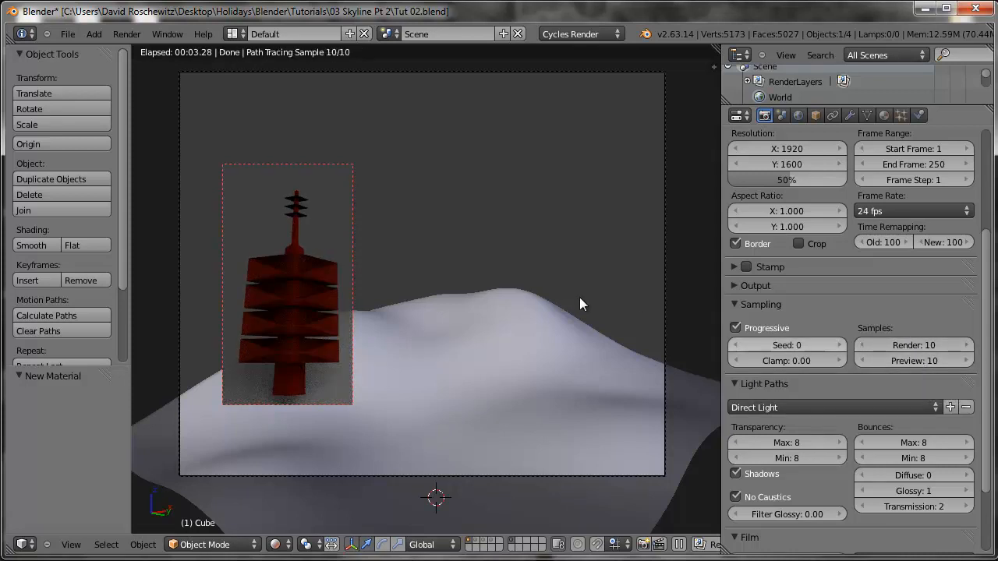
- Return the viewport to solid shading, save the file over the existing one and render the bordered tower
{"action": "key", "text": "z"}
{"action": "key", "text": "z"}
{"action": "key", "text": "ctrl+s"}
{"action": "left_click", "coordinate": [536, 327]}
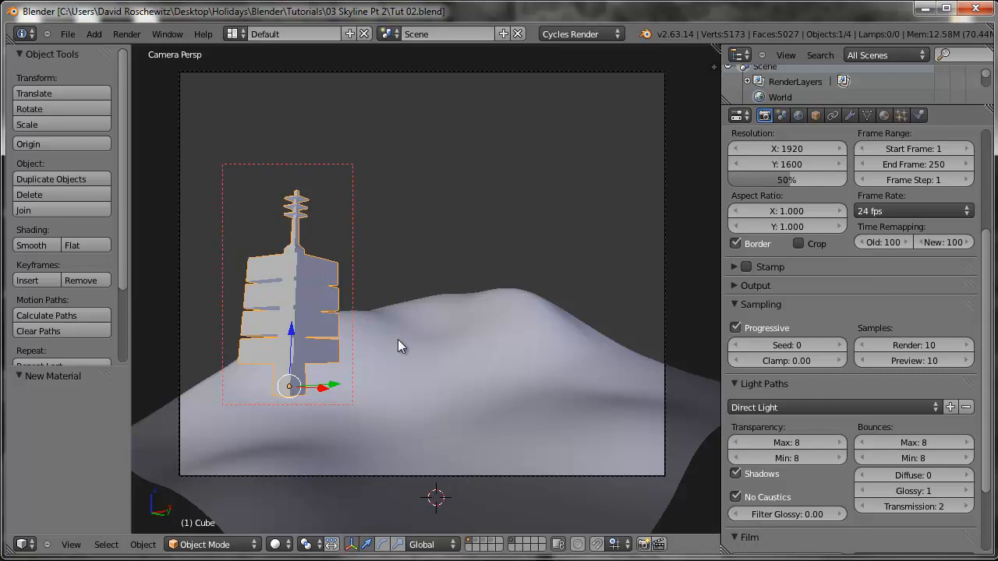
{"action": "key", "text": "F12"}
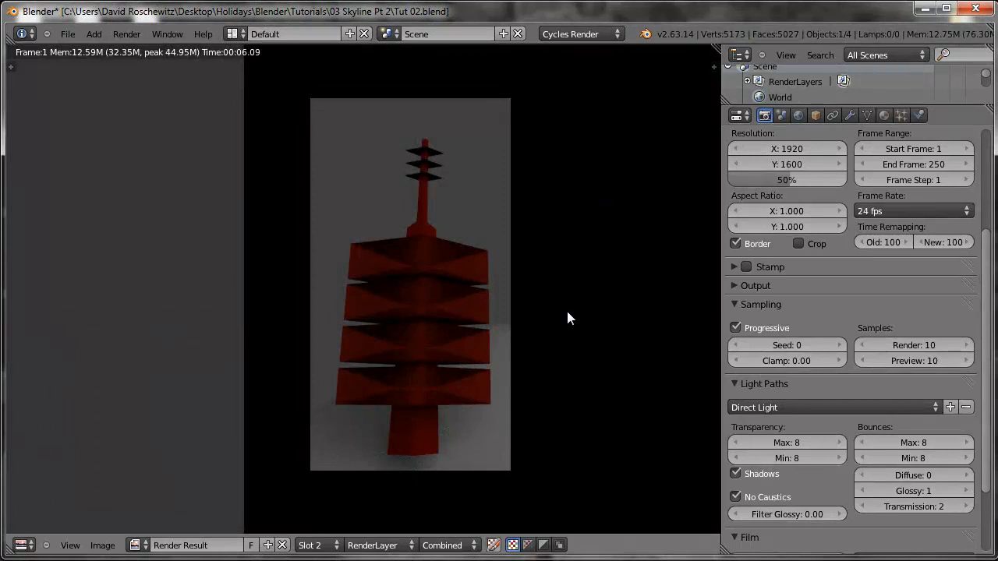
- Show the earlier render in Slot 1 and examine its render time and the shading on the tower's red walls
{"action": "middle_click_drag", "start_coordinate": [567, 312], "coordinate": [547, 312]}
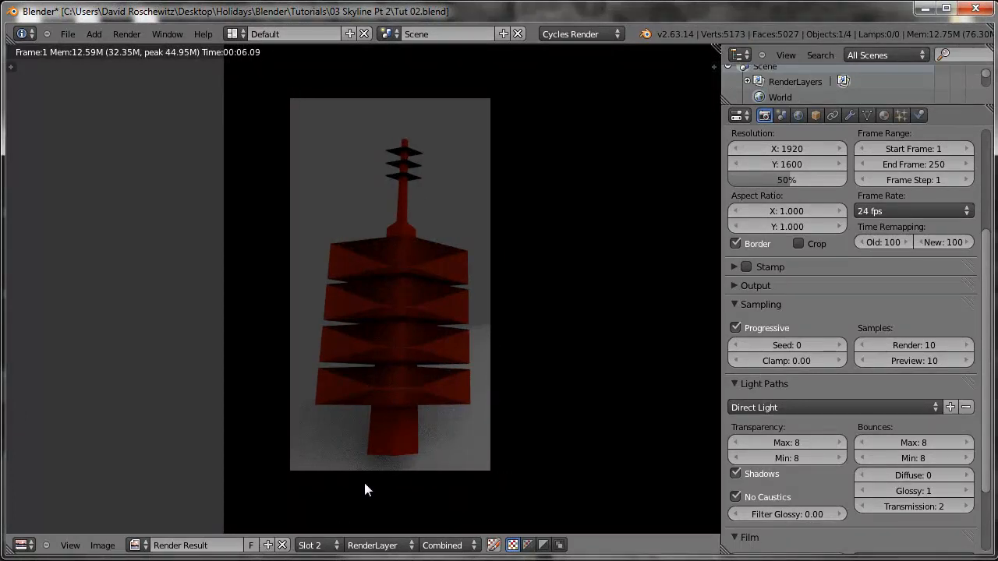
{"action": "left_click", "coordinate": [321, 545]}
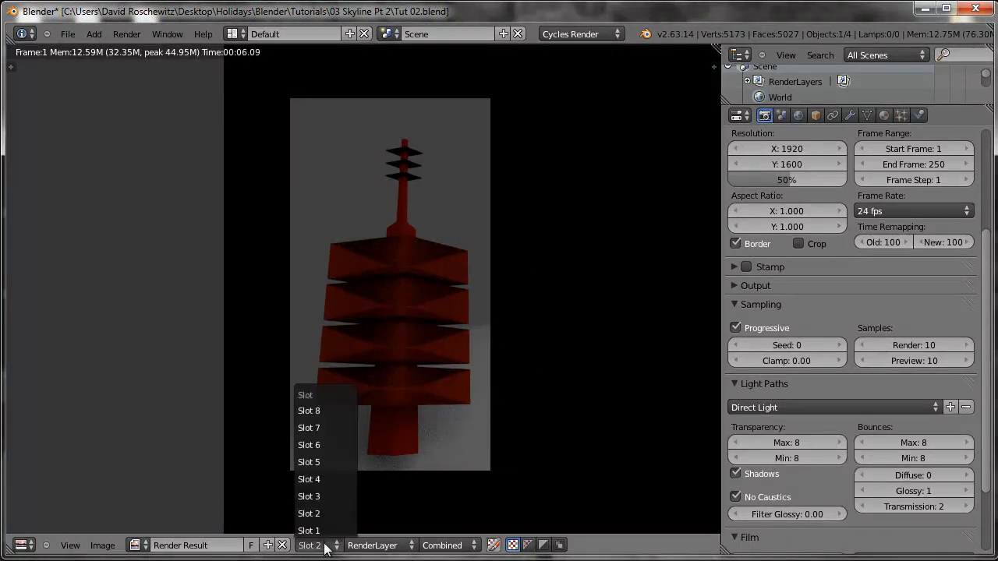
{"action": "left_click", "coordinate": [325, 530]}
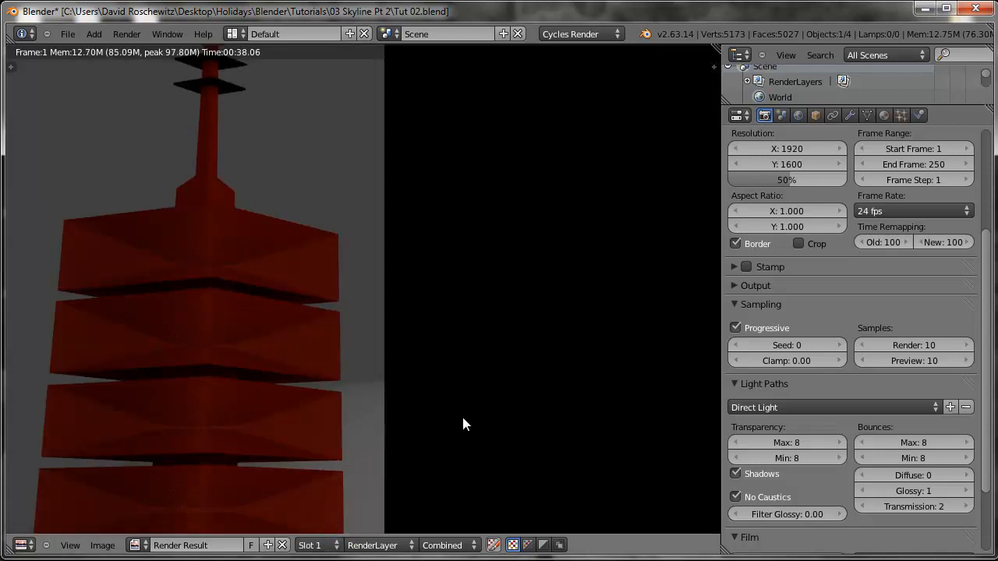
{"action": "scroll", "coordinate": [463, 421], "scroll_direction": "down", "scroll_amount": 3}
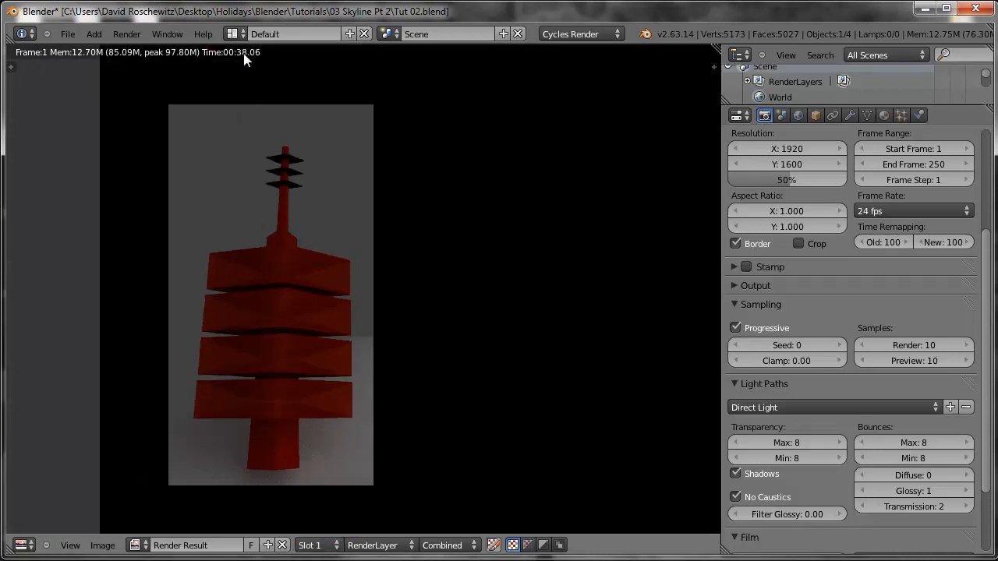
{"action": "scroll", "coordinate": [375, 270], "scroll_direction": "down", "scroll_amount": 2}
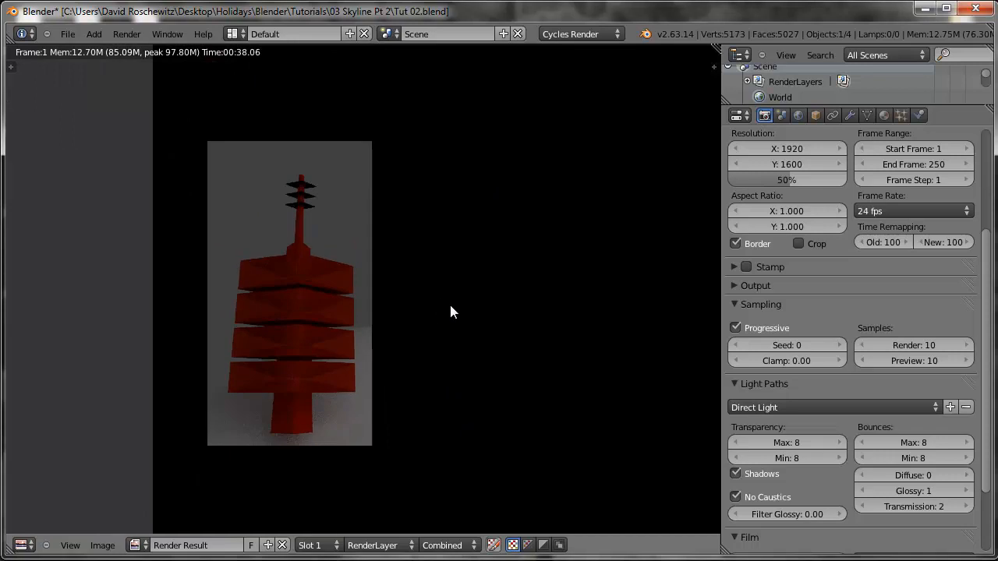
{"action": "middle_click_drag", "start_coordinate": [424, 306], "coordinate": [482, 285]}
{"action": "scroll", "coordinate": [268, 306], "scroll_direction": "up", "scroll_amount": 3}
{"action": "scroll", "coordinate": [314, 306], "scroll_direction": "up", "scroll_amount": 2}
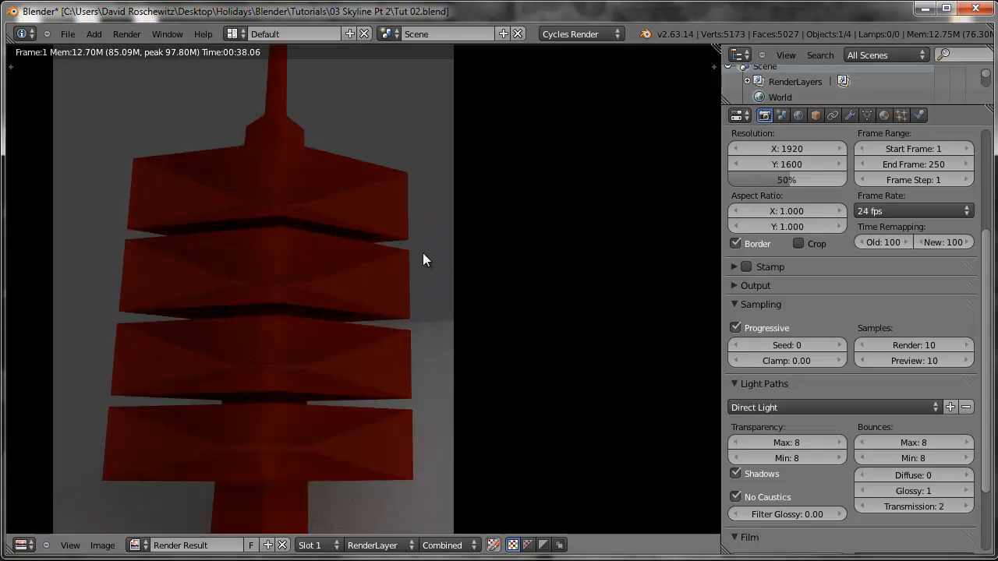
- Switch back to the Slot 2 render and examine the tower's tiers and base for noise and shading differences
{"action": "left_click", "coordinate": [315, 545]}
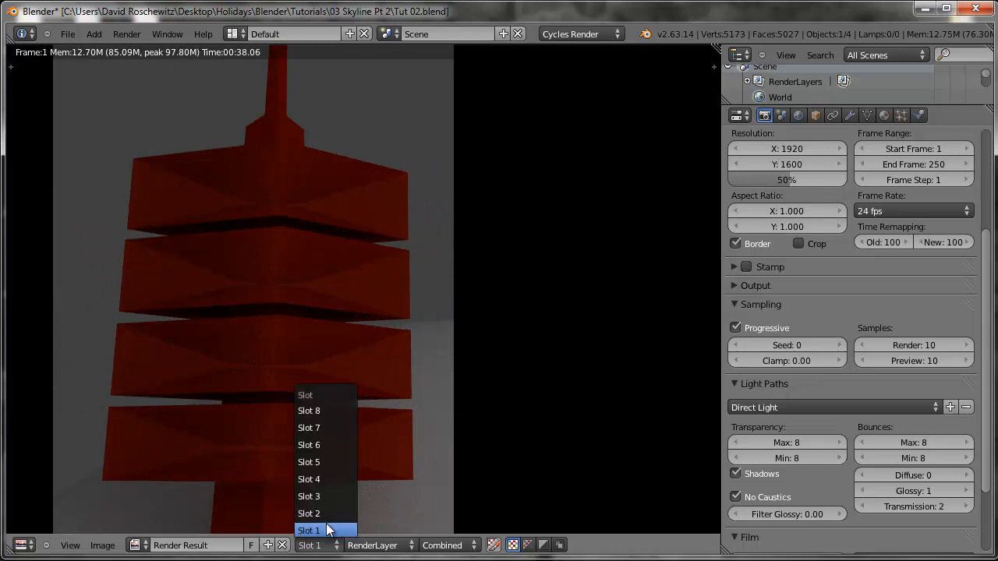
{"action": "left_click", "coordinate": [326, 516]}
{"action": "scroll", "coordinate": [517, 285], "scroll_direction": "up", "scroll_amount": 4}
{"action": "scroll", "coordinate": [515, 290], "scroll_direction": "down", "scroll_amount": 3}
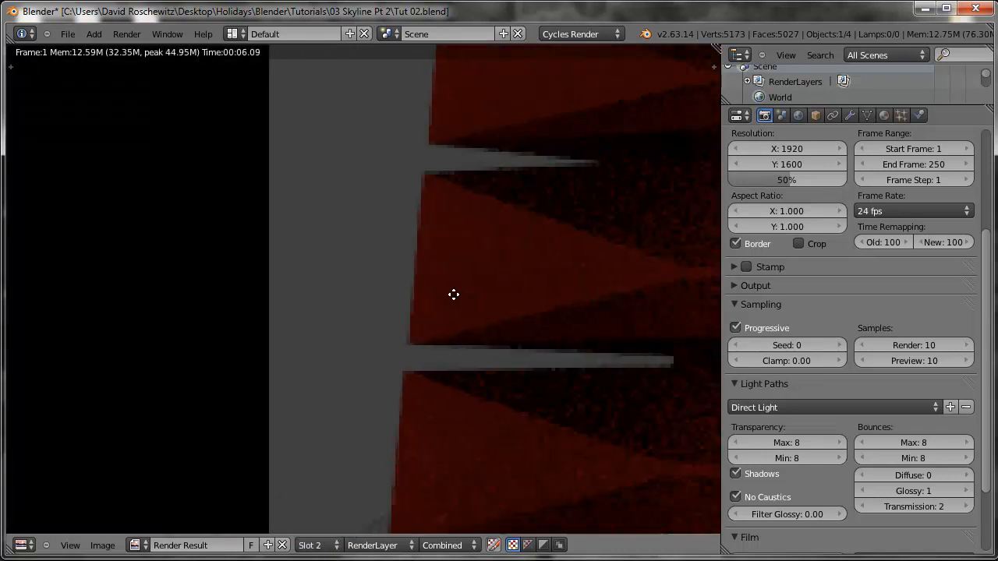
{"action": "middle_click_drag", "start_coordinate": [534, 294], "coordinate": [454, 298]}
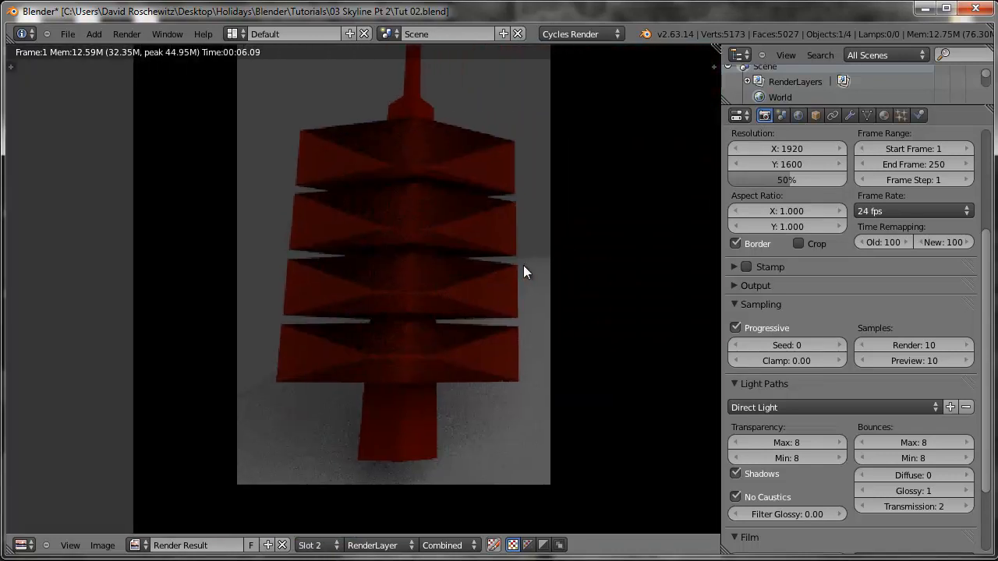
{"action": "scroll", "coordinate": [521, 230], "scroll_direction": "down", "scroll_amount": 1}
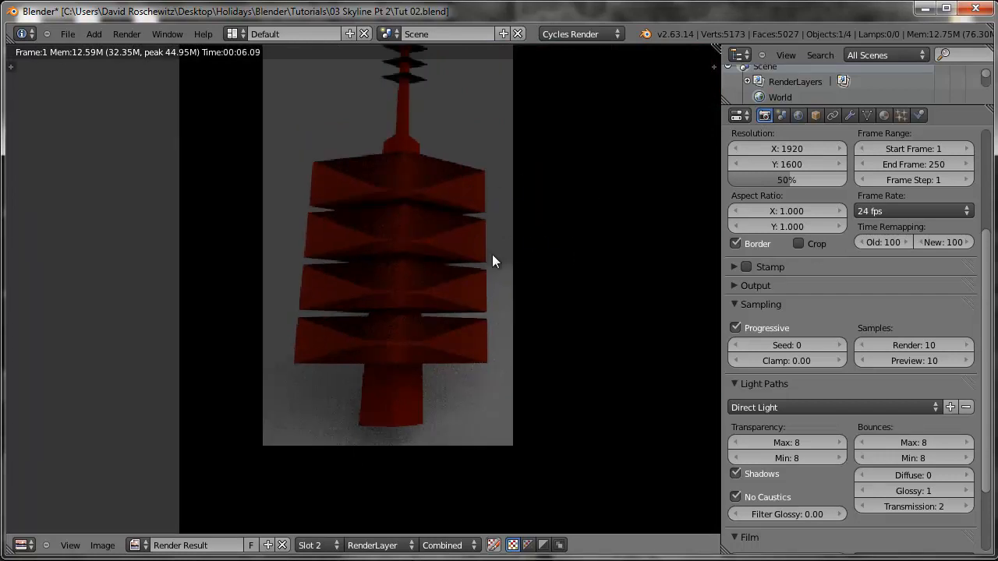
- Set the render samples to 100 and close the render result
{"action": "key", "text": "ctrl+s"}
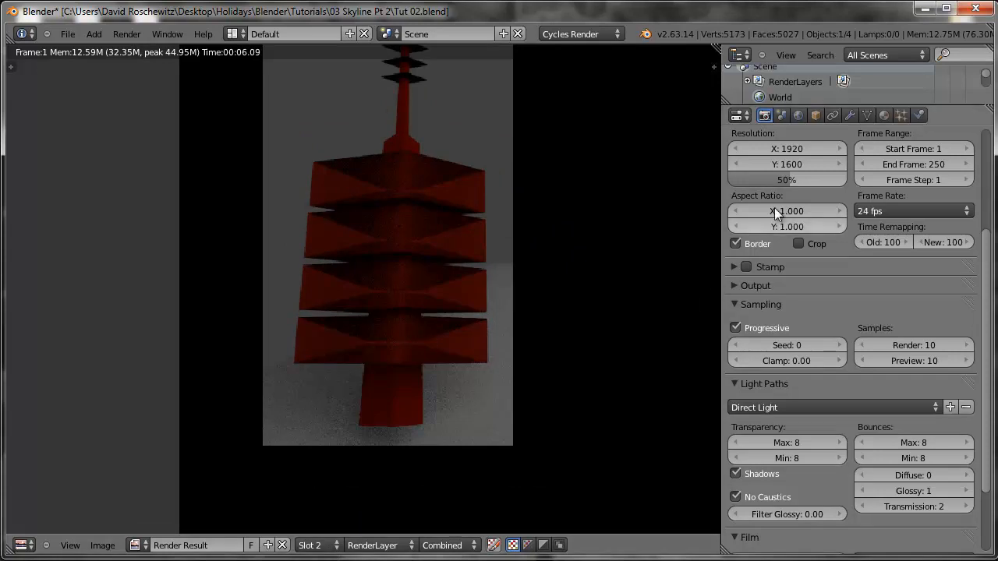
{"action": "left_click", "coordinate": [915, 342]}
{"action": "type", "text": "00"}
{"action": "key", "text": "Return"}
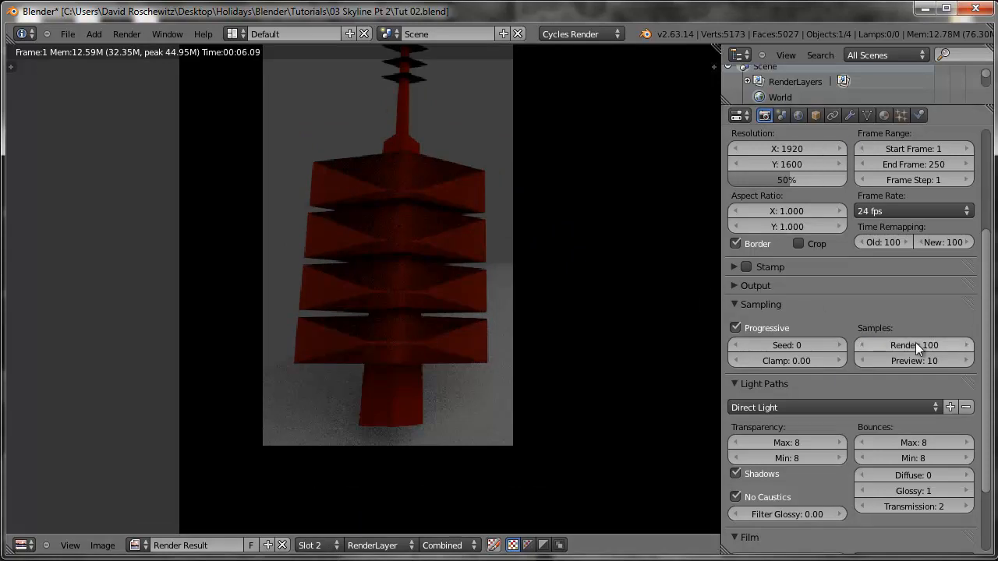
{"action": "scroll", "coordinate": [465, 231], "scroll_direction": "down", "scroll_amount": 1}
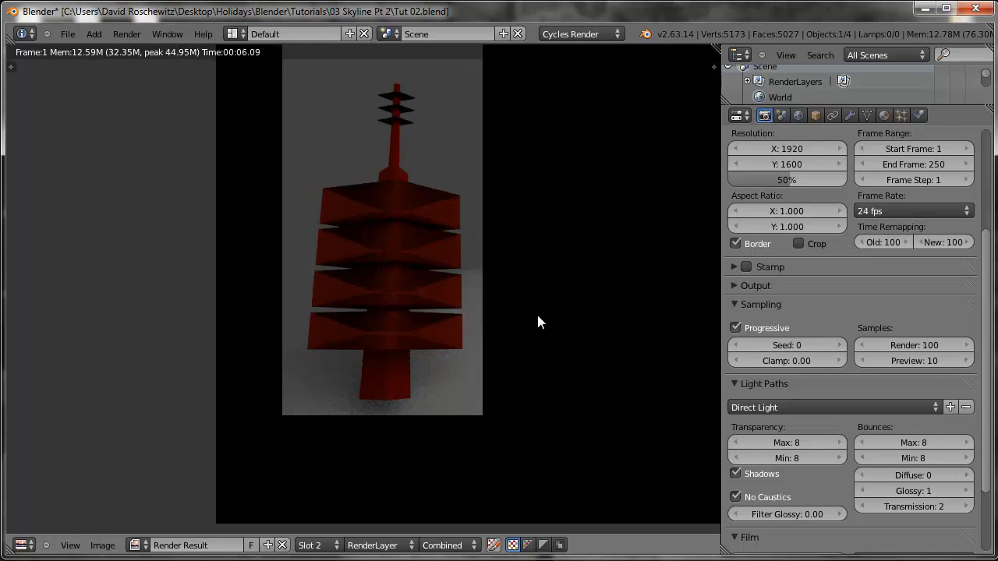
{"action": "key", "text": "Escape"}
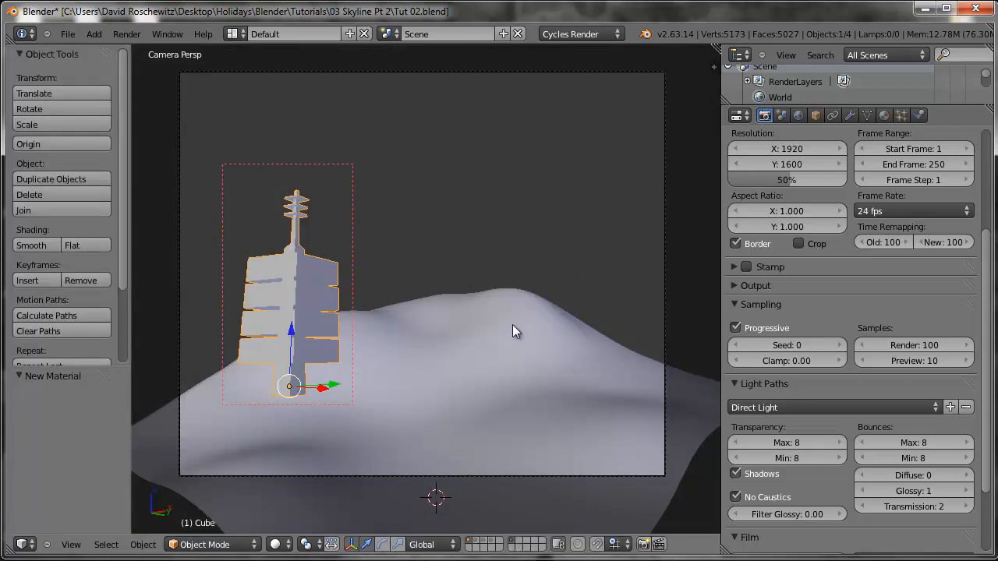
- Show the second layer together with the tower's layer and select the dome building
{"action": "left_click", "coordinate": [476, 541], "text": "shift"}
{"action": "right_click", "coordinate": [429, 258]}
{"action": "scroll", "coordinate": [432, 266], "scroll_direction": "up", "scroll_amount": 2}
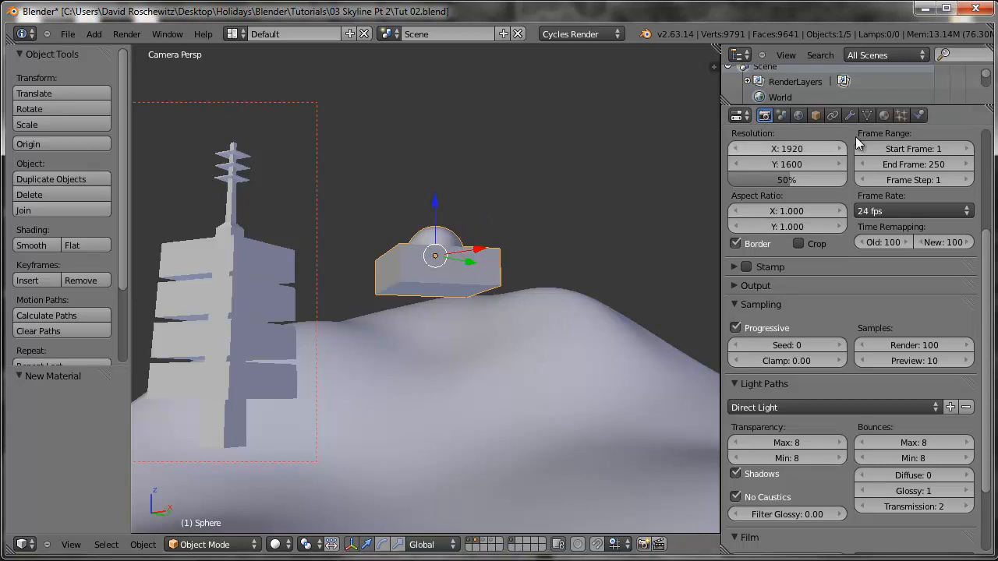
- Create a new material for the dome building and name it "dome building"
{"action": "left_click", "coordinate": [883, 115]}
{"action": "left_click", "coordinate": [837, 218]}
{"action": "left_click", "coordinate": [805, 218]}
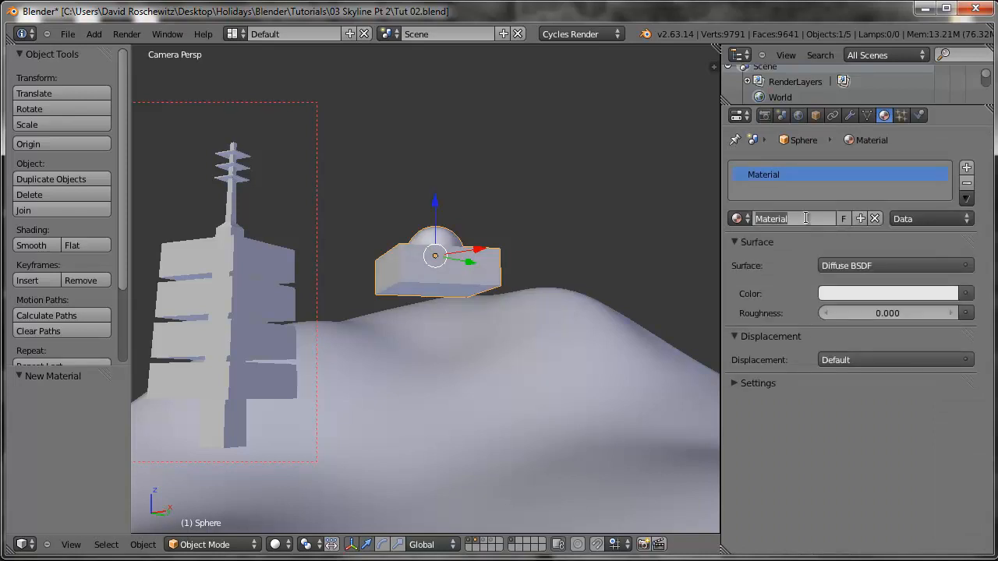
{"action": "type", "text": "dome building"}
{"action": "key", "text": "Return"}
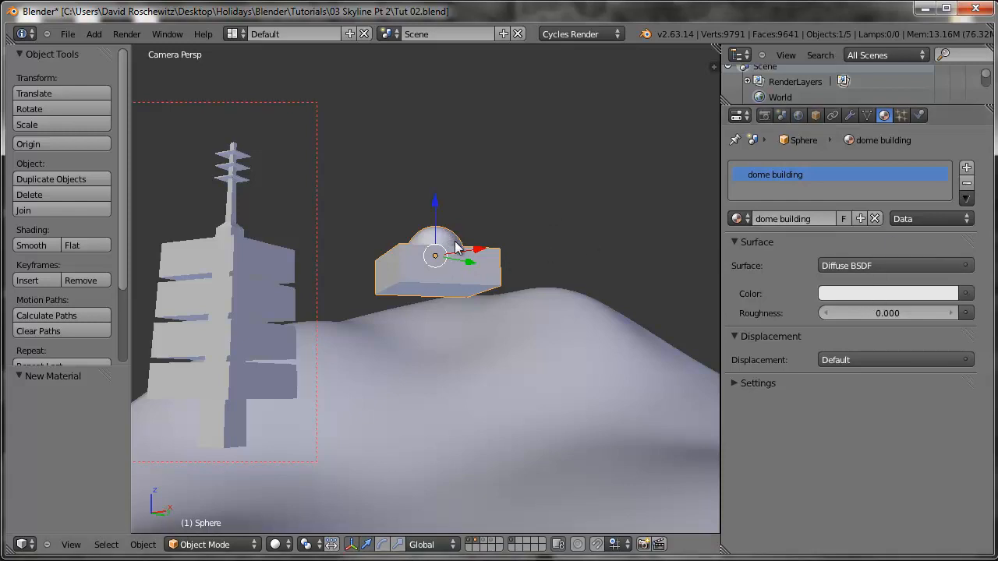
- Enter Edit Mode on the dome building and deselect all of its geometry
{"action": "middle_click_drag", "start_coordinate": [466, 240], "coordinate": [473, 301]}
{"action": "scroll", "coordinate": [493, 365], "scroll_direction": "up", "scroll_amount": 5}
{"action": "scroll", "coordinate": [498, 314], "scroll_direction": "up", "scroll_amount": 2}
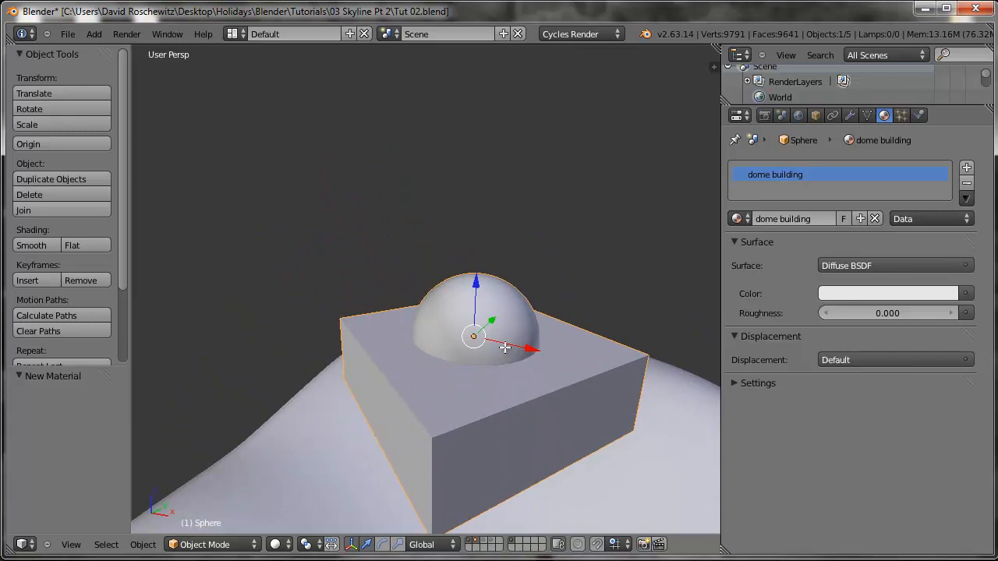
{"action": "key", "text": "Tab"}
{"action": "key", "text": "a"}
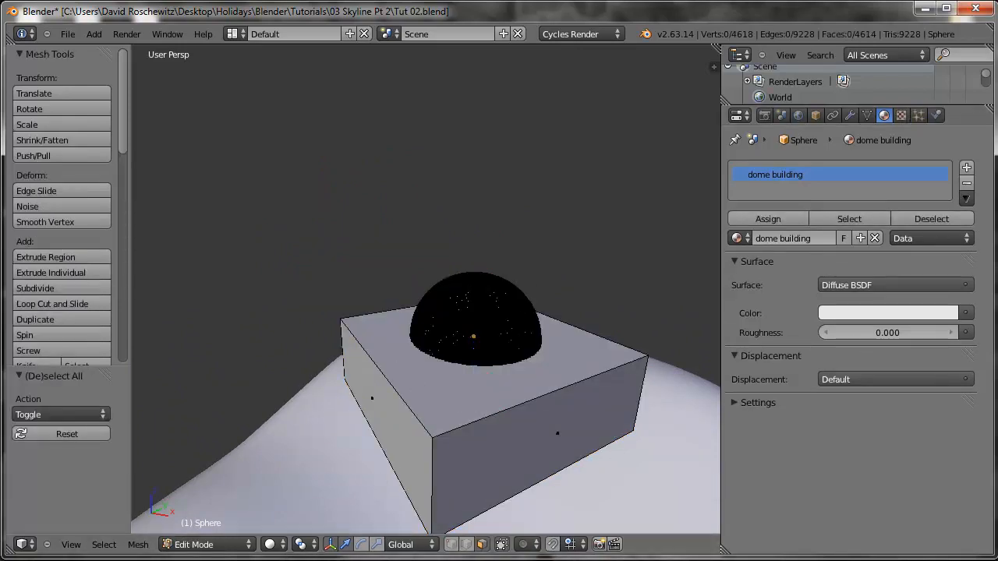
- Switch to Windows Live Photo Gallery, examine the dome building's materials in the reference render, and return to Blender
{"action": "left_click", "coordinate": [335, 560]}
{"action": "scroll", "coordinate": [515, 292], "scroll_direction": "up", "scroll_amount": 4}
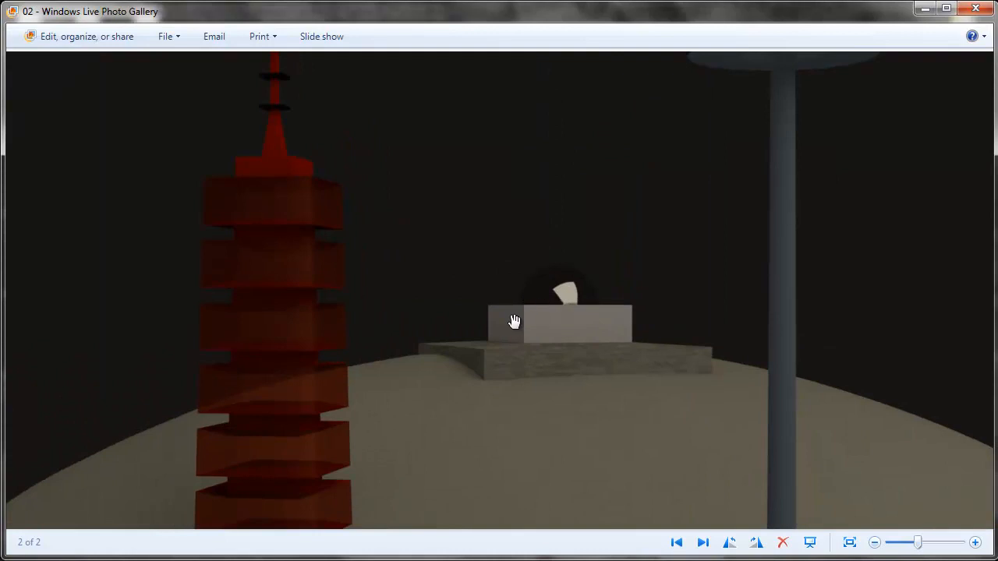
{"action": "scroll", "coordinate": [622, 311], "scroll_direction": "down", "scroll_amount": 4}
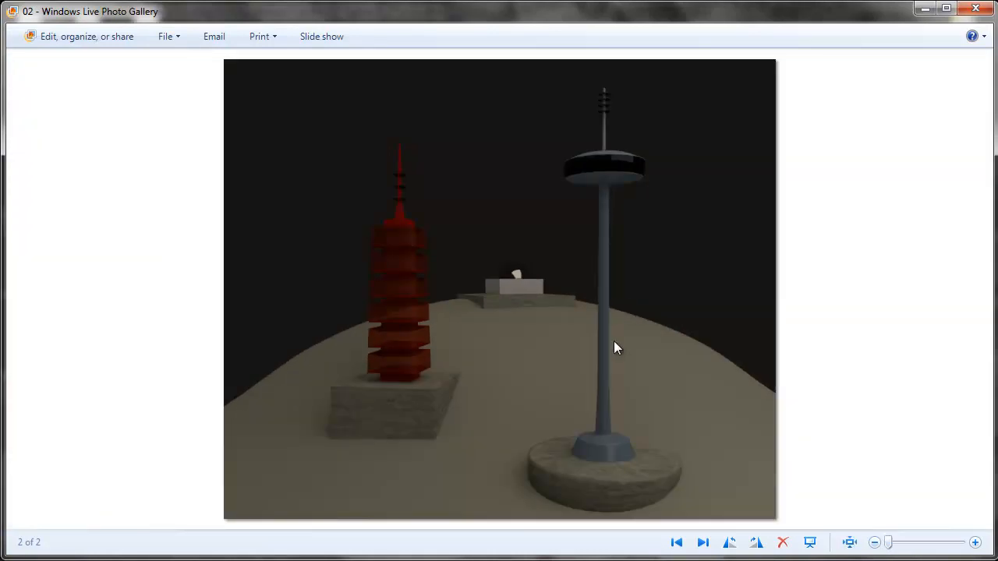
{"action": "left_click", "coordinate": [335, 560]}
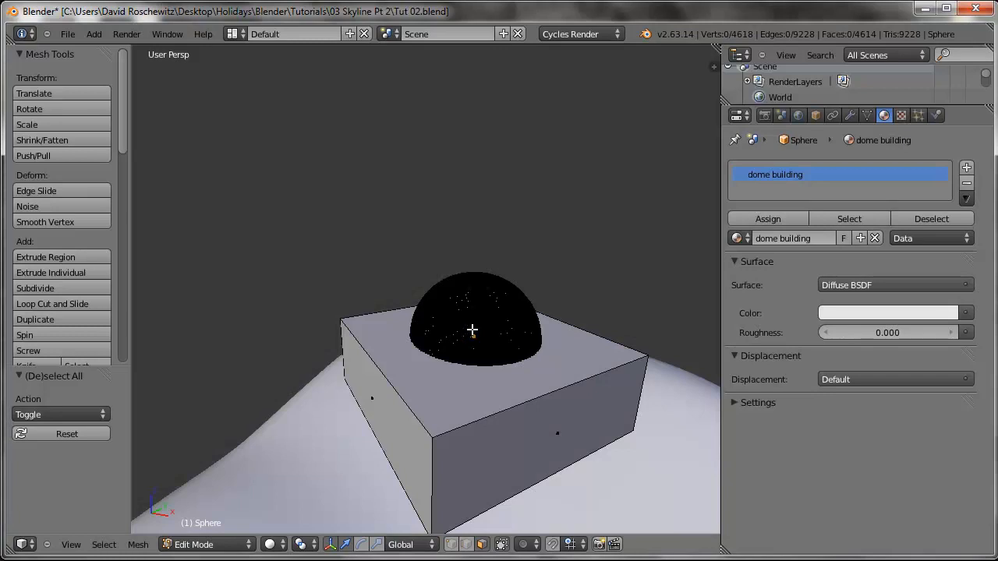
- Select the whole dome, add a second material slot with the existing Glossy Black material, assign it to the dome, and deselect everything
{"action": "key", "text": "l"}
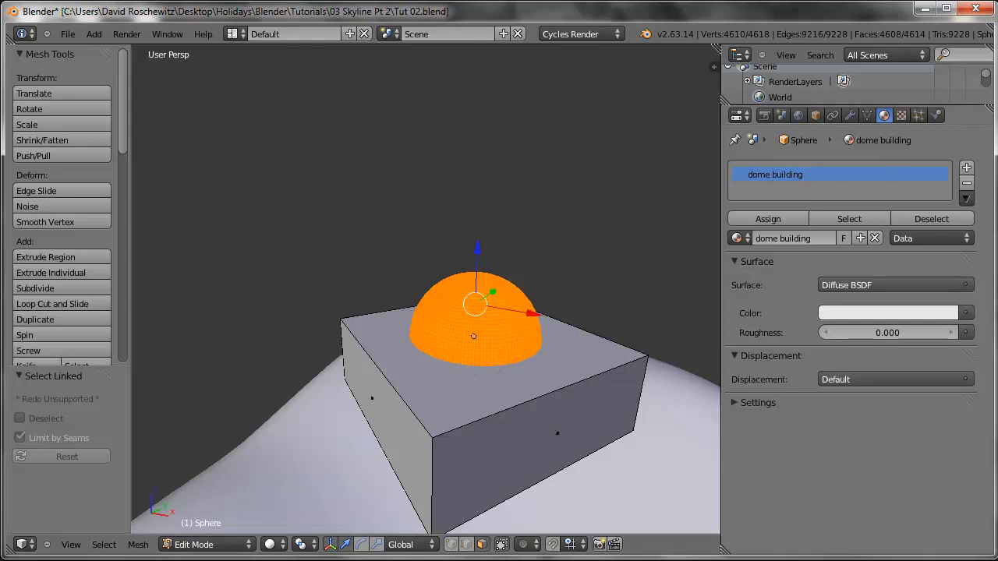
{"action": "left_click", "coordinate": [966, 166]}
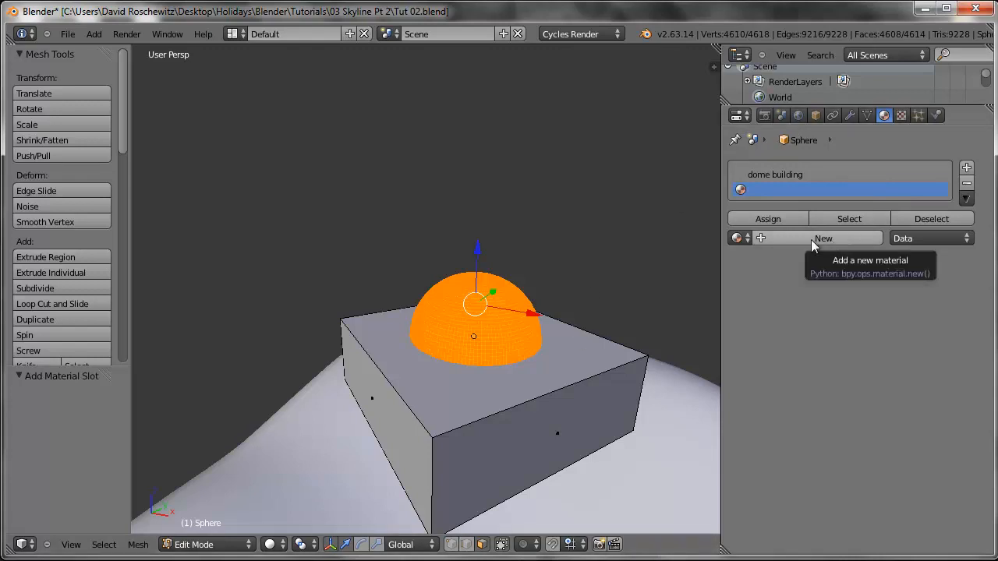
{"action": "left_click", "coordinate": [741, 239]}
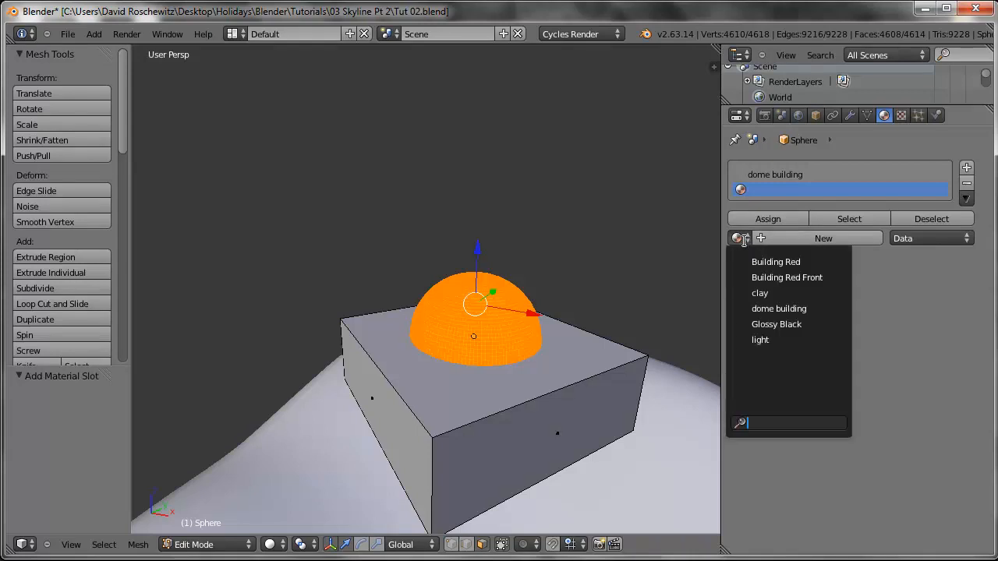
{"action": "left_click", "coordinate": [797, 323]}
{"action": "left_click", "coordinate": [788, 216]}
{"action": "key", "text": "a"}
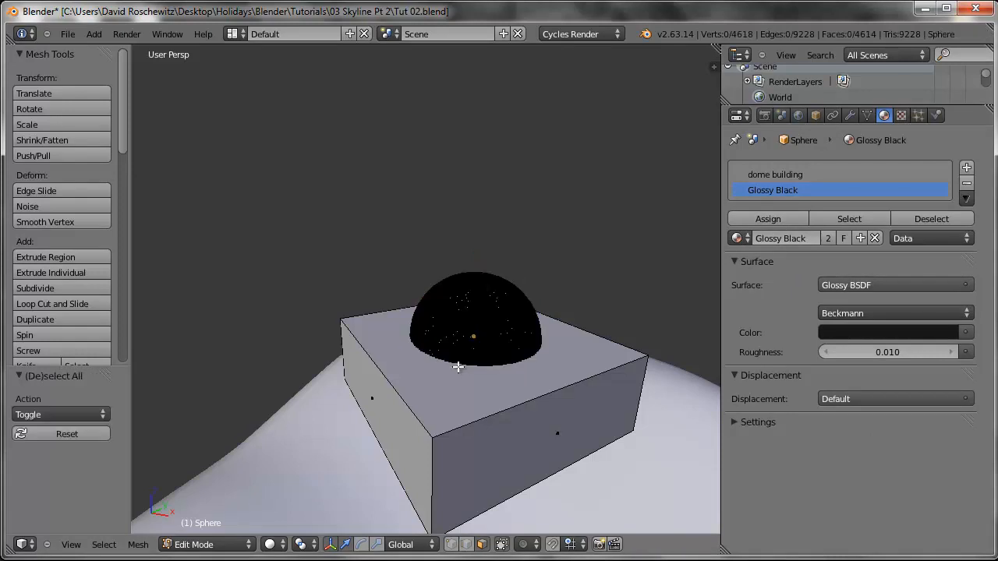
- Leave Edit Mode, switch the viewport shading to Material, and check the dome building's materials beside the red tower
{"action": "key", "text": "Tab"}
{"action": "left_click", "coordinate": [277, 544]}
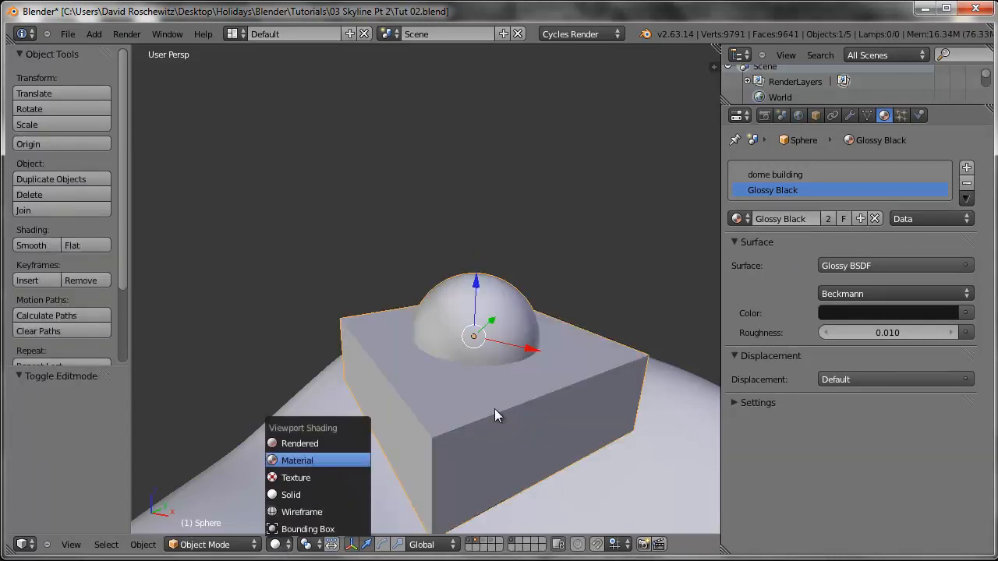
{"action": "left_click", "coordinate": [317, 460]}
{"action": "middle_click_drag", "start_coordinate": [587, 422], "coordinate": [562, 326]}
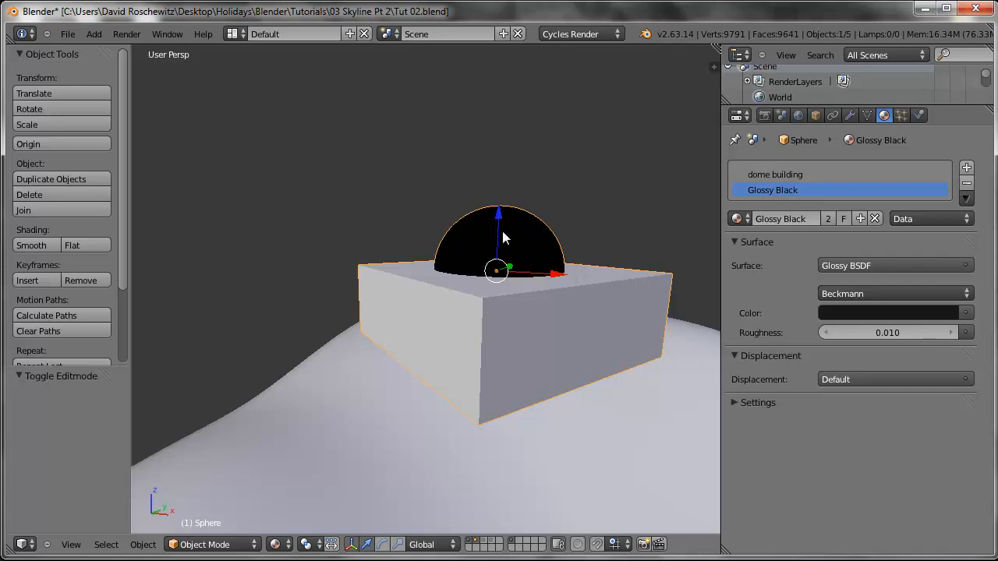
{"action": "scroll", "coordinate": [519, 282], "scroll_direction": "down", "scroll_amount": 5}
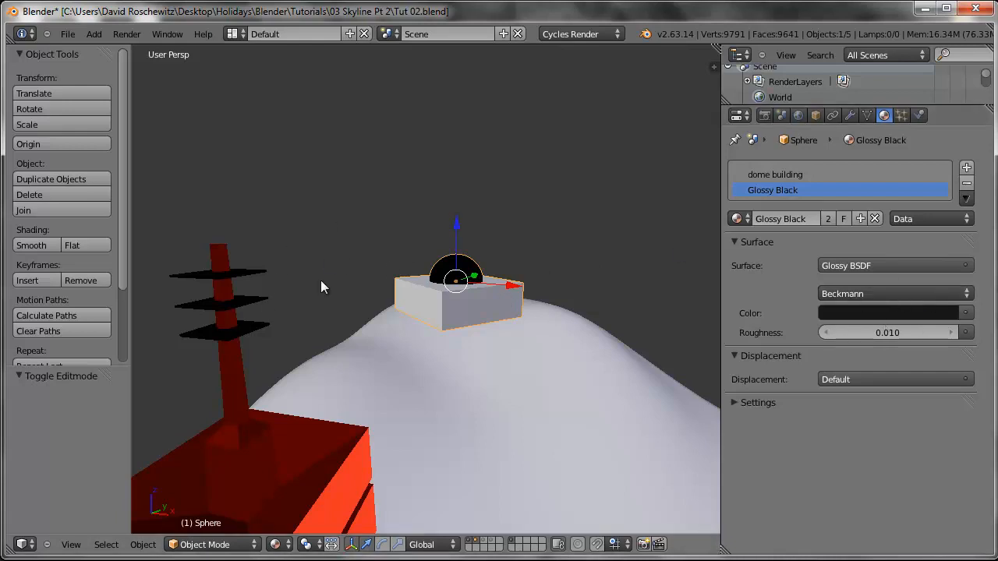
{"action": "scroll", "coordinate": [463, 285], "scroll_direction": "down", "scroll_amount": 7}
{"action": "middle_click_drag", "start_coordinate": [540, 381], "coordinate": [500, 352]}
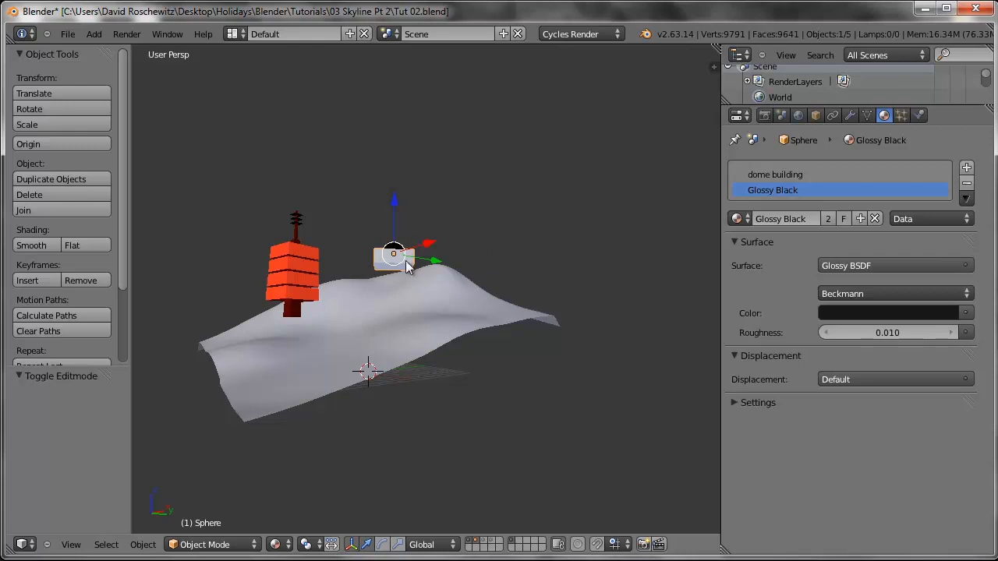
- Show the observation tower's layer as well, then select the tower and frame it in the view
{"action": "left_click", "coordinate": [486, 543], "text": "shift"}
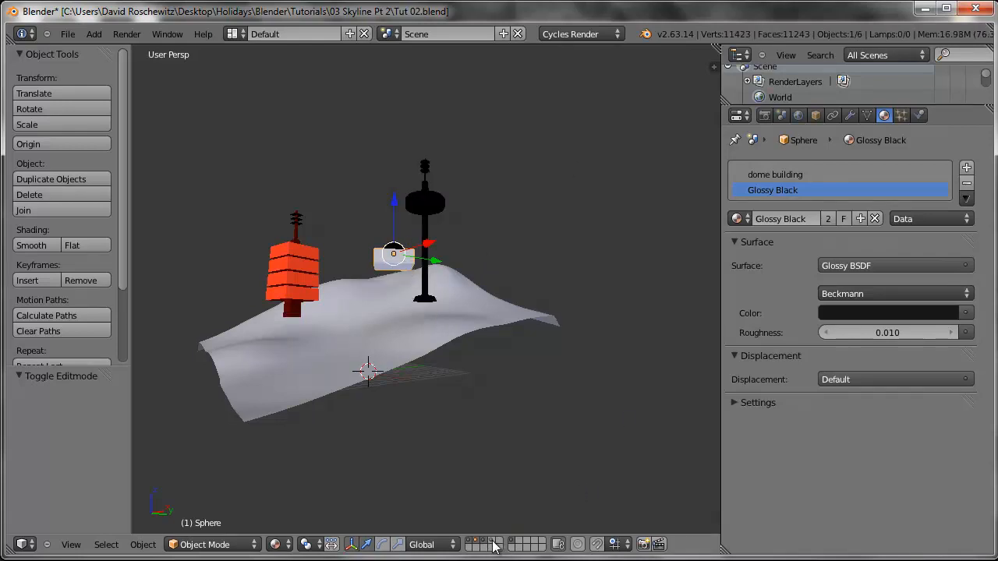
{"action": "right_click", "coordinate": [519, 267]}
{"action": "key", "text": "KP_Decimal"}
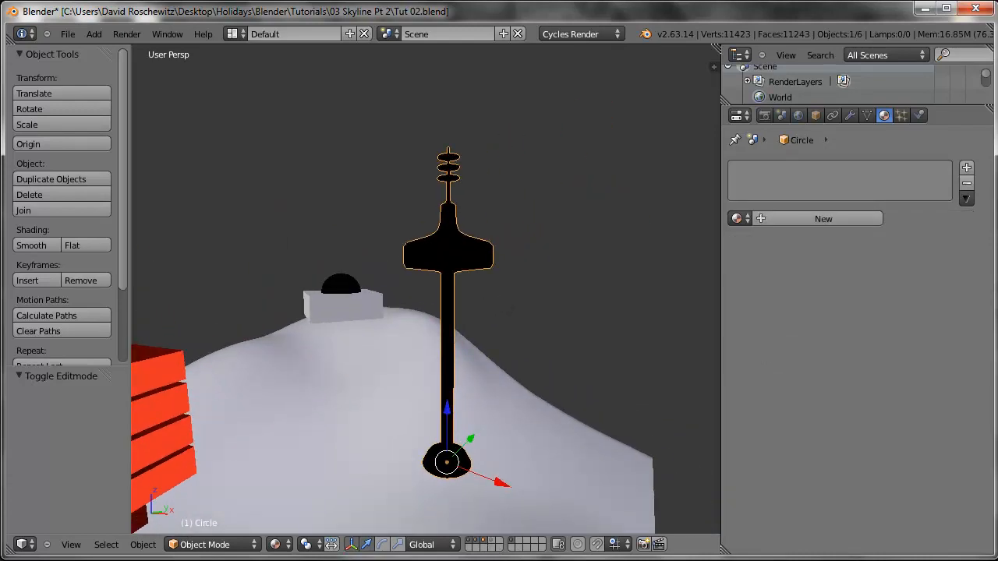
- Switch to Windows Live Photo Gallery, examine the observation tower's disc, antenna, shaft and base in the reference render, and return to Blender
{"action": "key", "text": "alt+Tab"}
{"action": "scroll", "coordinate": [625, 431], "scroll_direction": "up", "scroll_amount": 1}
{"action": "scroll", "coordinate": [625, 431], "scroll_direction": "down", "scroll_amount": 1}
{"action": "scroll", "coordinate": [636, 396], "scroll_direction": "up", "scroll_amount": 3}
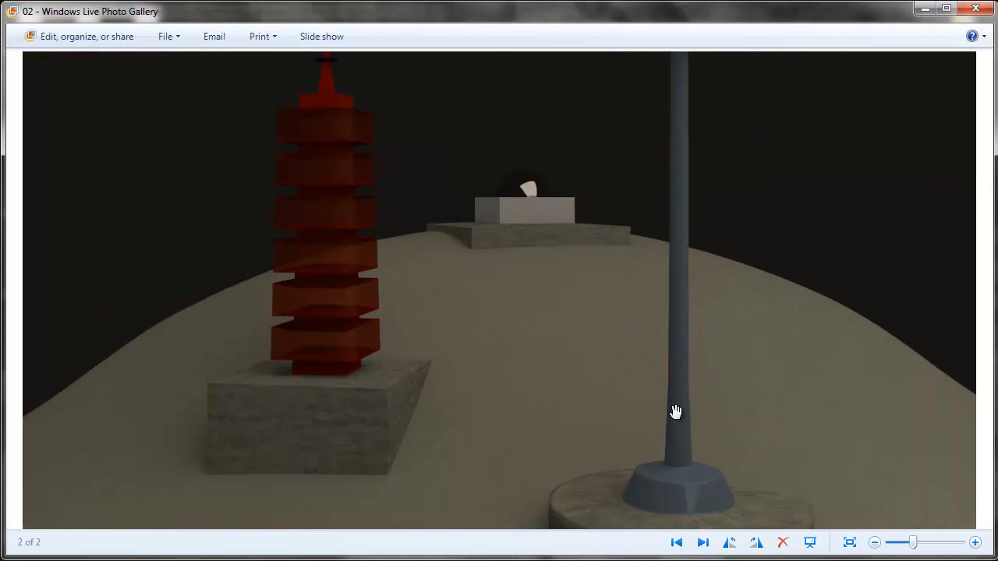
{"action": "left_click_drag", "start_coordinate": [699, 252], "coordinate": [704, 368]}
{"action": "left_click_drag", "start_coordinate": [752, 119], "coordinate": [741, 280]}
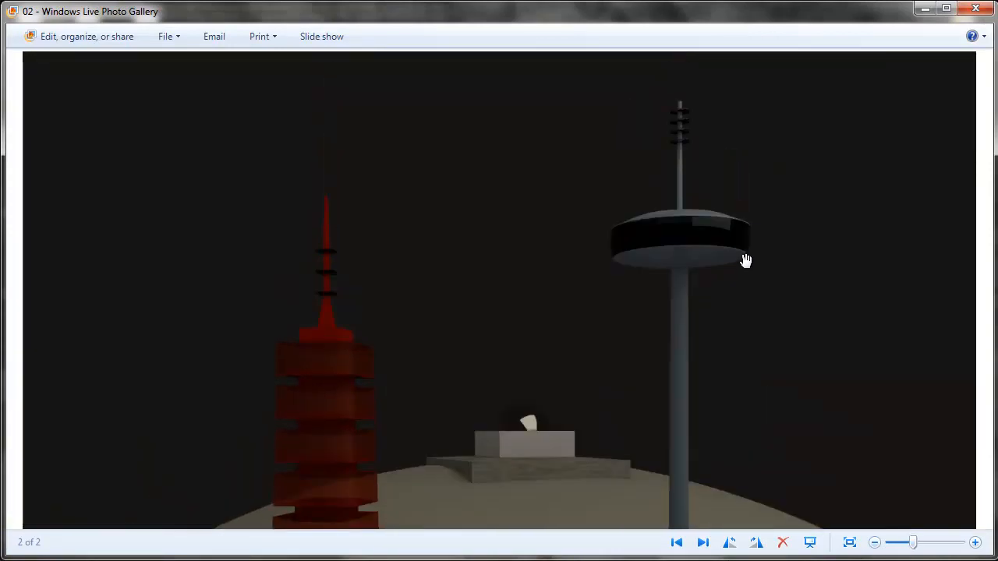
{"action": "scroll", "coordinate": [743, 267], "scroll_direction": "up", "scroll_amount": 2}
{"action": "scroll", "coordinate": [754, 252], "scroll_direction": "up", "scroll_amount": 1}
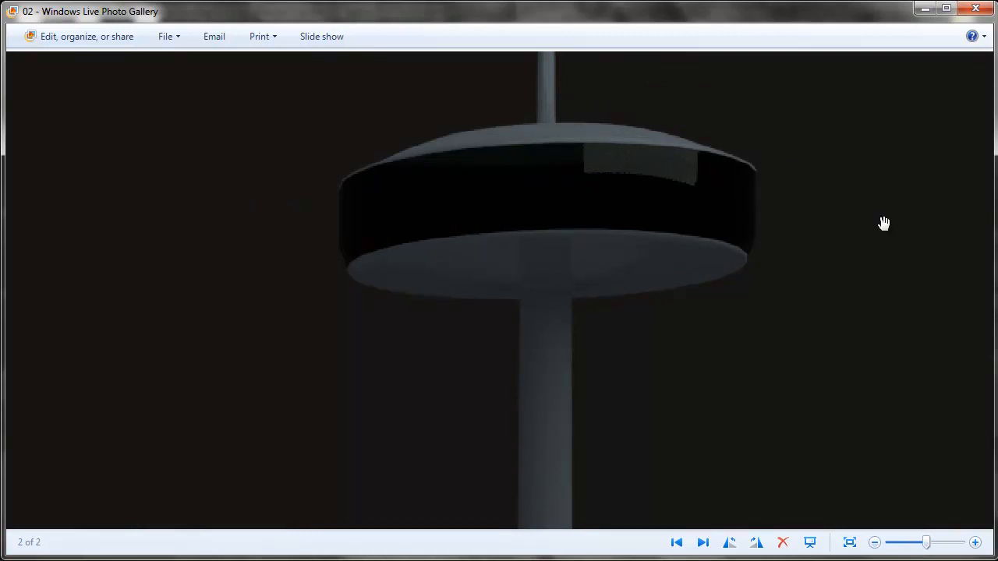
{"action": "left_click_drag", "start_coordinate": [560, 125], "coordinate": [568, 367]}
{"action": "left_click_drag", "start_coordinate": [589, 130], "coordinate": [591, 239]}
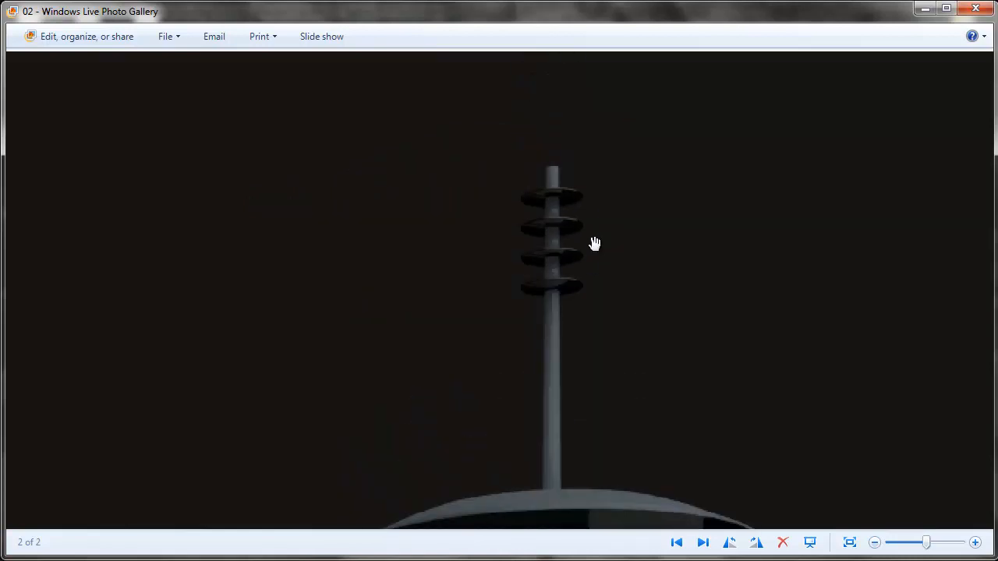
{"action": "scroll", "coordinate": [582, 248], "scroll_direction": "down", "scroll_amount": 4}
{"action": "scroll", "coordinate": [598, 180], "scroll_direction": "up", "scroll_amount": 3}
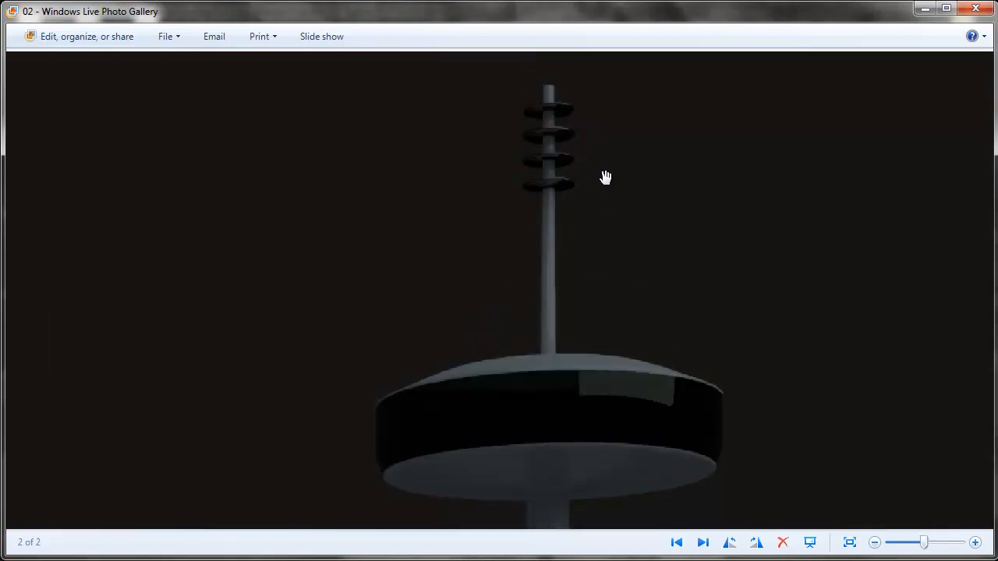
{"action": "scroll", "coordinate": [611, 192], "scroll_direction": "down", "scroll_amount": 2}
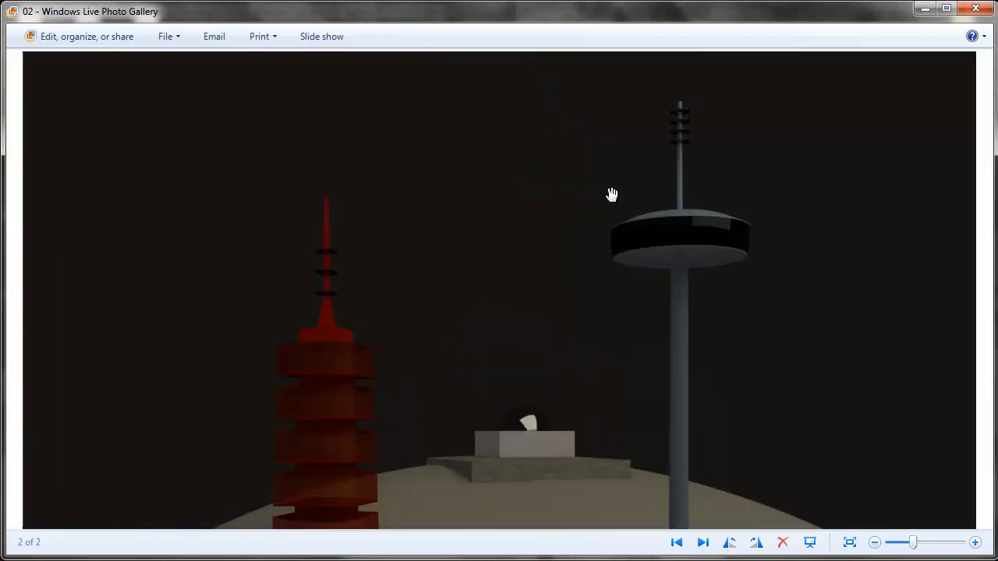
{"action": "left_click_drag", "start_coordinate": [719, 337], "coordinate": [717, 227]}
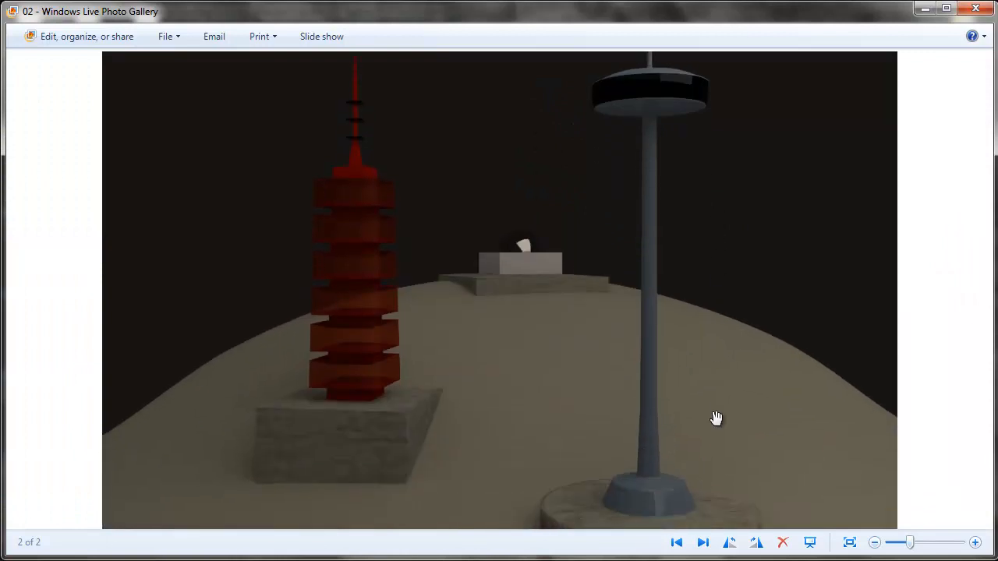
{"action": "left_click_drag", "start_coordinate": [716, 411], "coordinate": [719, 349]}
{"action": "left_click", "coordinate": [351, 560]}
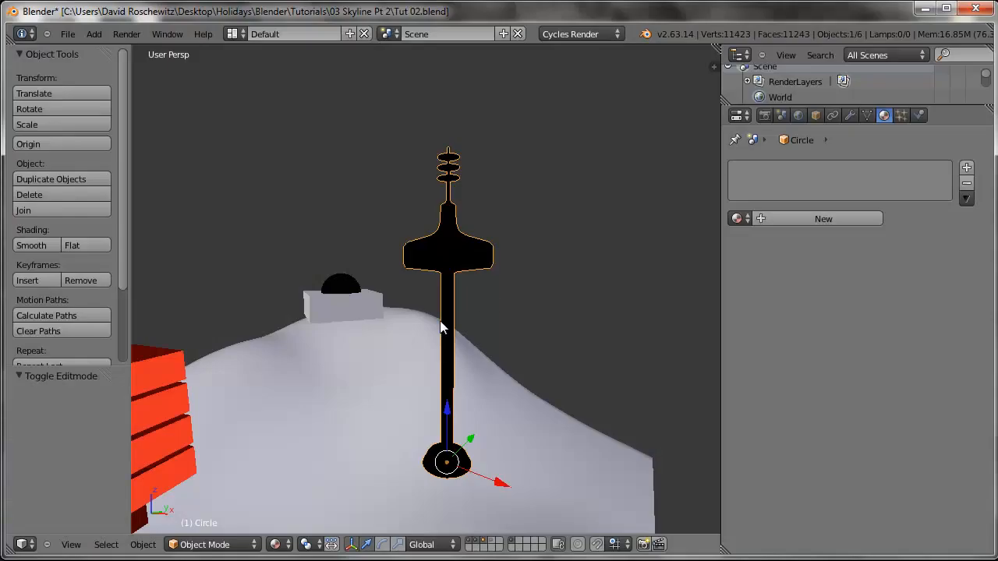
- Create a new material for the observation tower and name it "tower blue"
{"action": "scroll", "coordinate": [548, 340], "scroll_direction": "up", "scroll_amount": 5}
{"action": "scroll", "coordinate": [550, 343], "scroll_direction": "down", "scroll_amount": 5}
{"action": "mouse_move", "coordinate": [449, 360]}
{"action": "middle_mouse_down"}
{"action": "mouse_move", "coordinate": [472, 338]}
{"action": "mouse_move", "coordinate": [459, 350]}
{"action": "middle_mouse_up"}
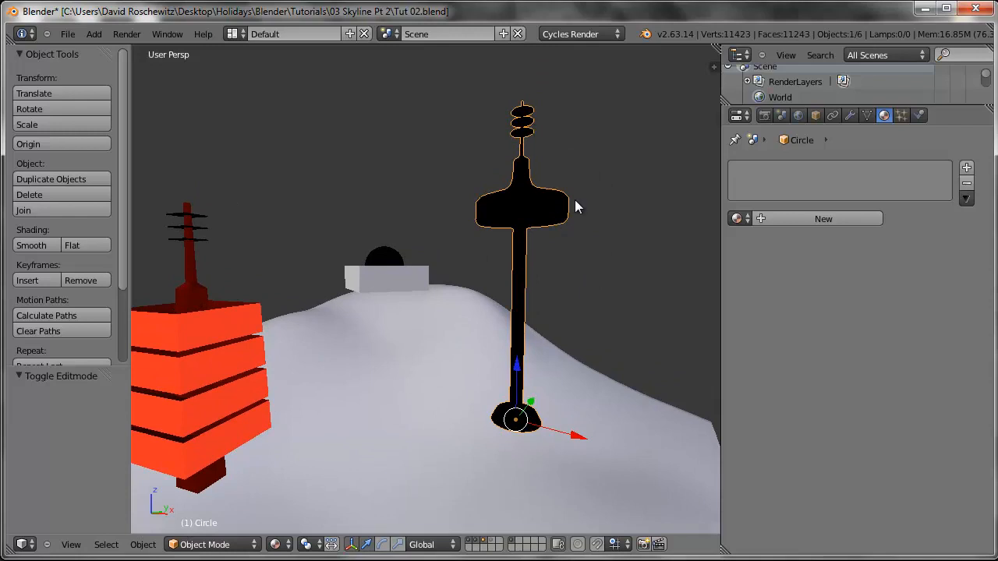
{"action": "left_click", "coordinate": [819, 218]}
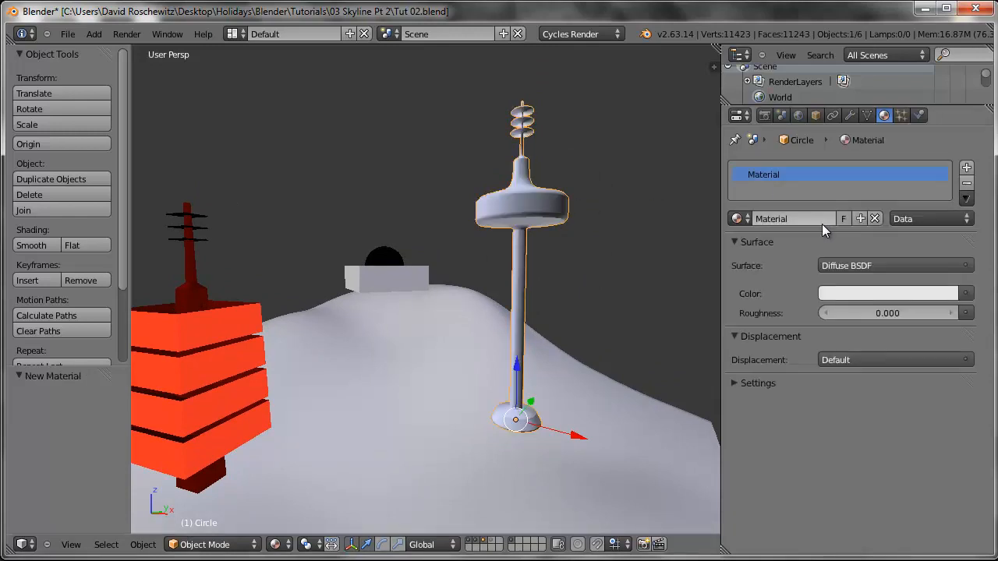
{"action": "left_click", "coordinate": [804, 219]}
{"action": "type", "text": "t"}
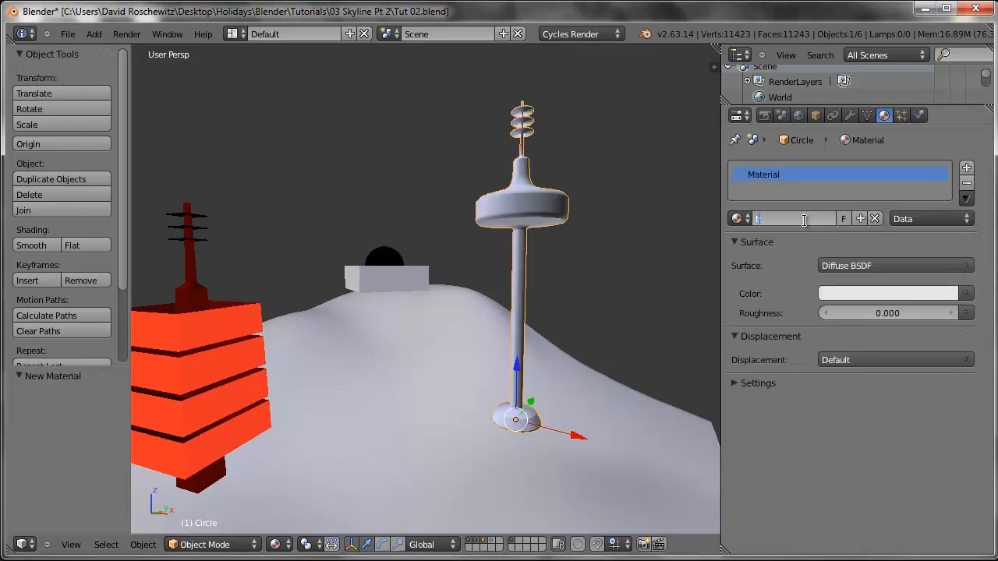
{"action": "type", "text": "ower blue"}
{"action": "key", "text": "Return"}
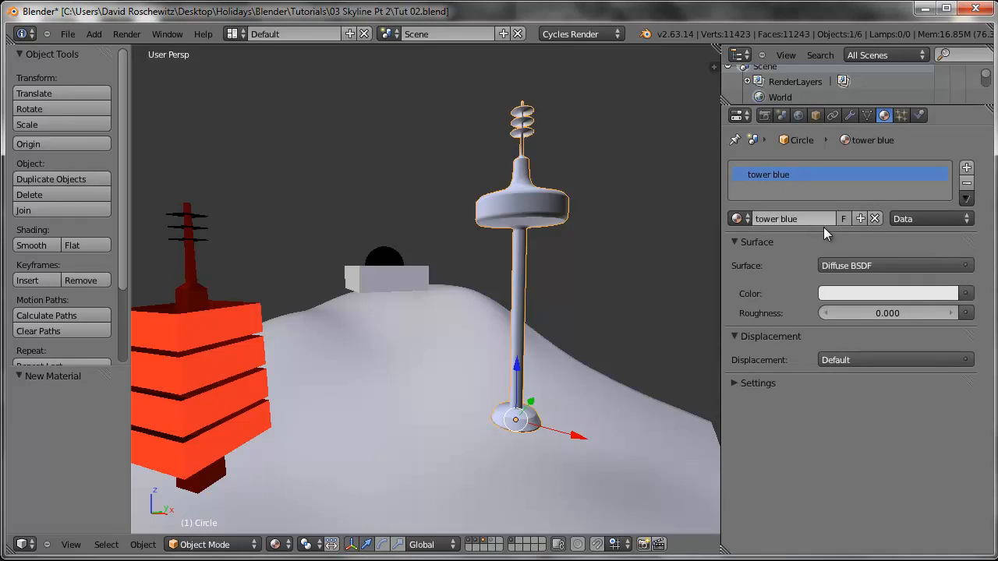
- Set the tower blue surface to a Mix Shader combining Diffuse BSDF first and Glossy BSDF second
{"action": "left_click", "coordinate": [839, 267]}
{"action": "left_click", "coordinate": [789, 453]}
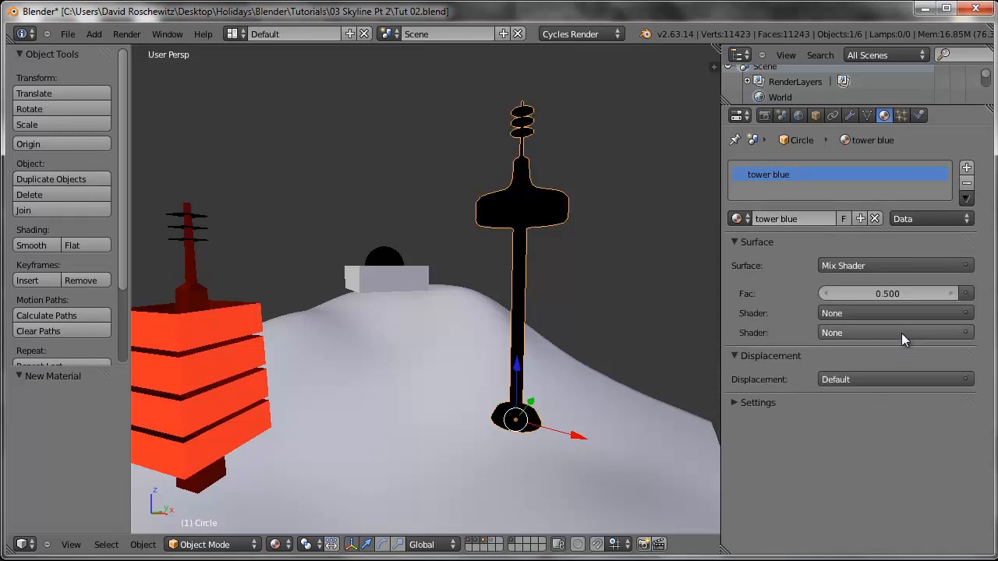
{"action": "left_click", "coordinate": [885, 313]}
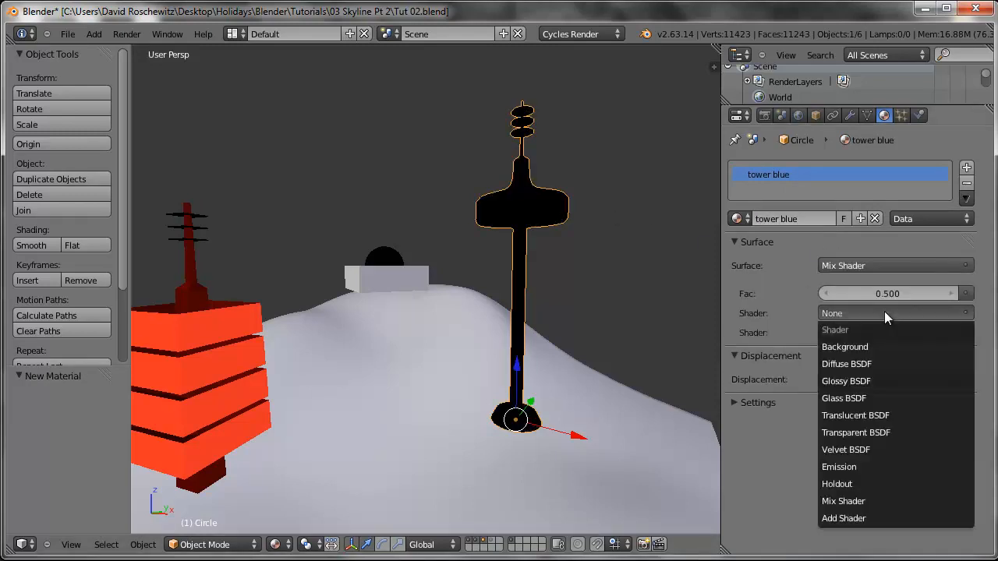
{"action": "left_click", "coordinate": [867, 379]}
{"action": "left_click", "coordinate": [867, 372]}
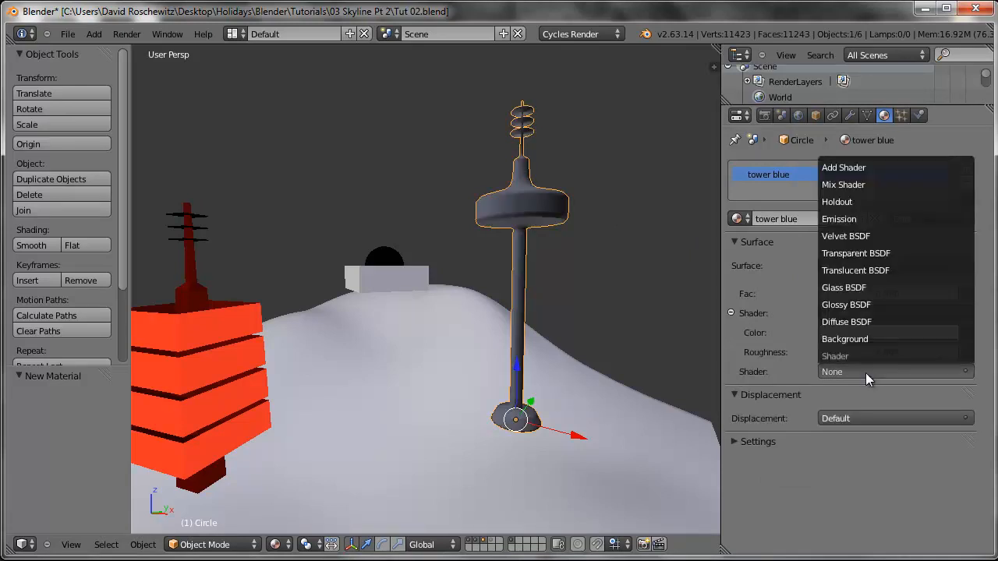
{"action": "left_click", "coordinate": [861, 304]}
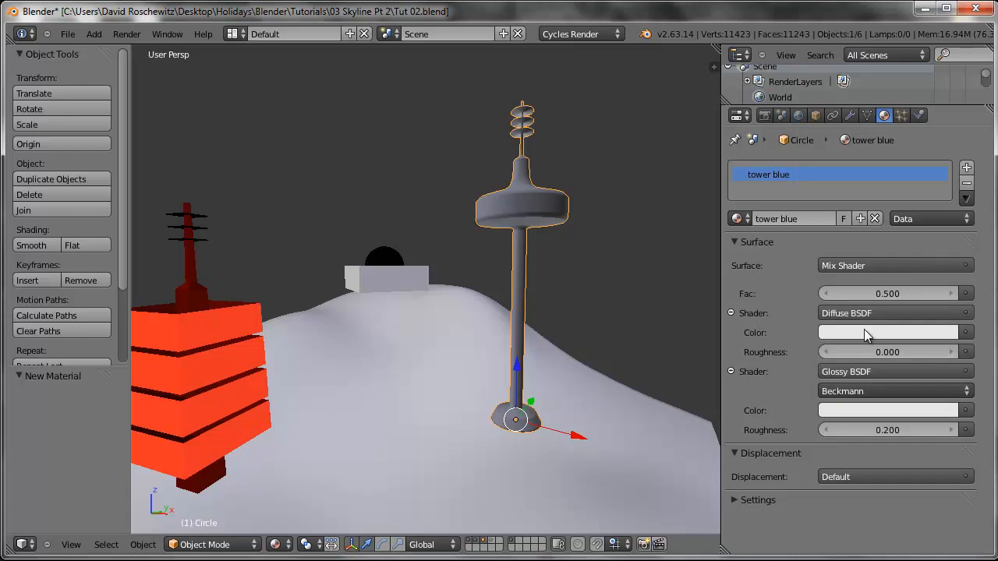
- Set the Mix Shader's factor for the tower blue material to 0.15
{"action": "left_click", "coordinate": [889, 294]}
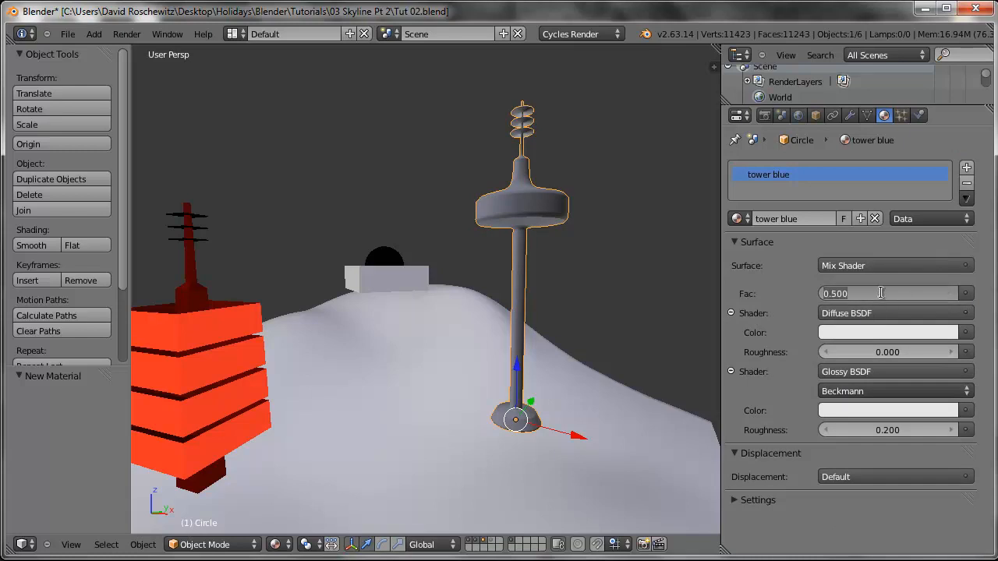
{"action": "key", "text": "BackSpace"}
{"action": "type", "text": ".15"}
{"action": "key", "text": "Return"}
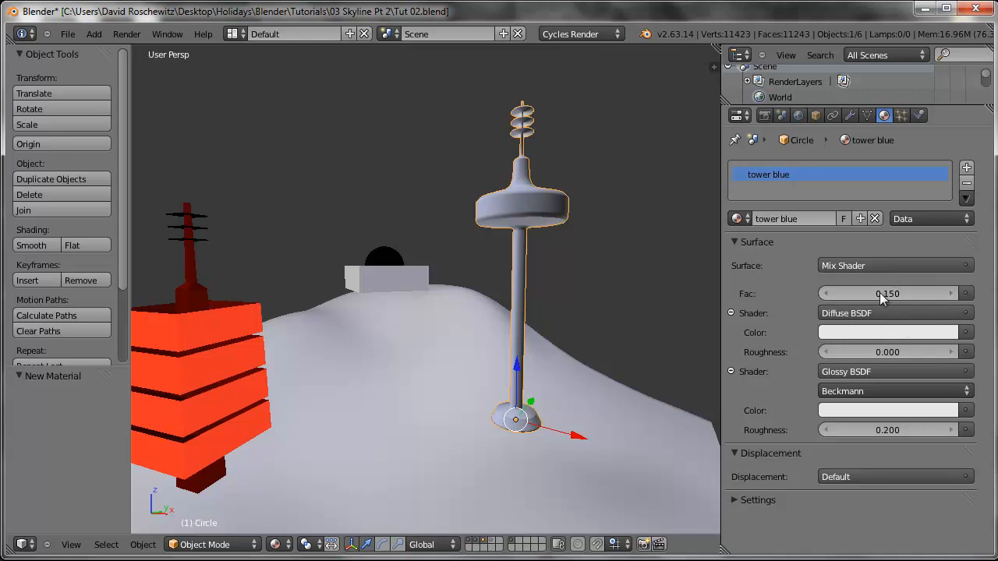
- Change the tower blue Diffuse color to light blue and copy the same color to the Glossy shader
{"action": "left_click", "coordinate": [877, 332]}
{"action": "left_click_drag", "start_coordinate": [888, 154], "coordinate": [882, 137]}
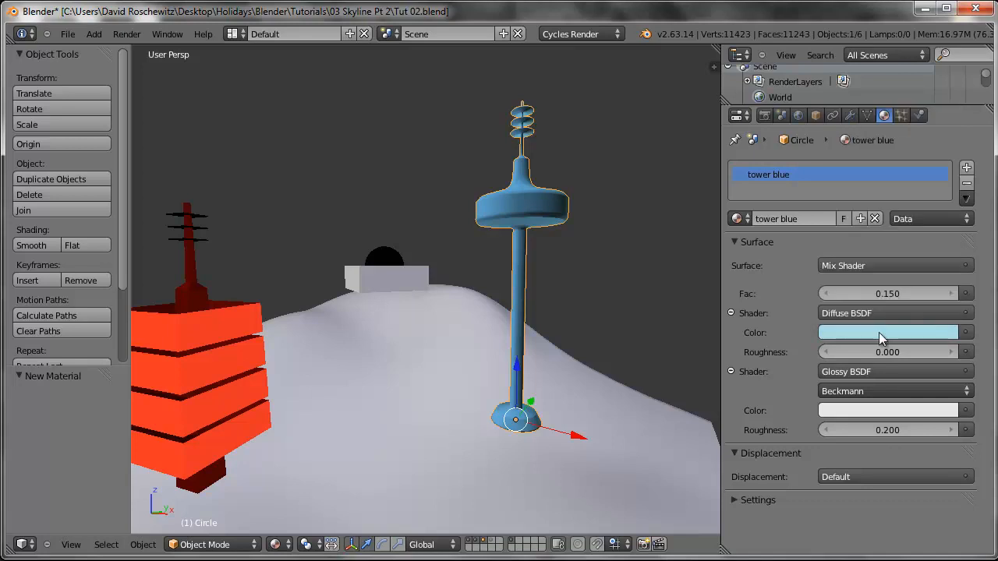
{"action": "key", "text": "ctrl+v"}
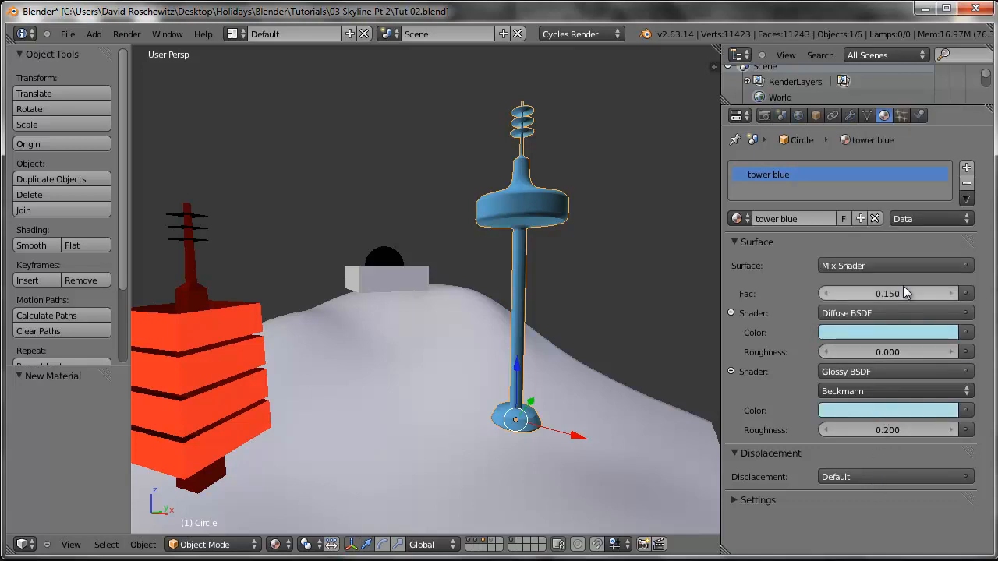
- Set the Glossy BSDF roughness of the tower blue material to 0.05
{"action": "left_click", "coordinate": [886, 430]}
{"action": "key", "text": "BackSpace"}
{"action": "type", "text": "0.1"}
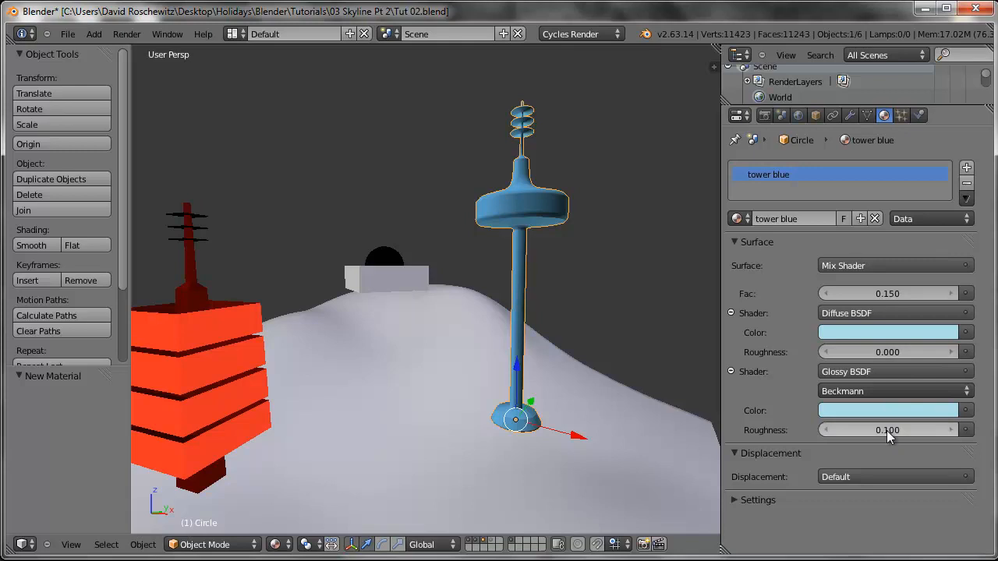
{"action": "key", "text": "Return"}
{"action": "left_click", "coordinate": [888, 430]}
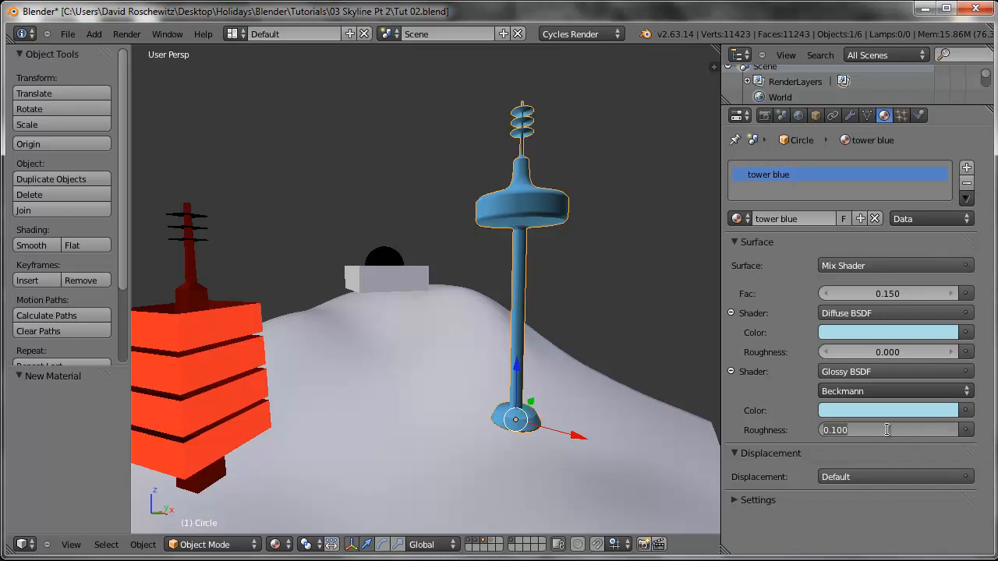
{"action": "type", "text": ".0"}
{"action": "key", "text": "Return"}
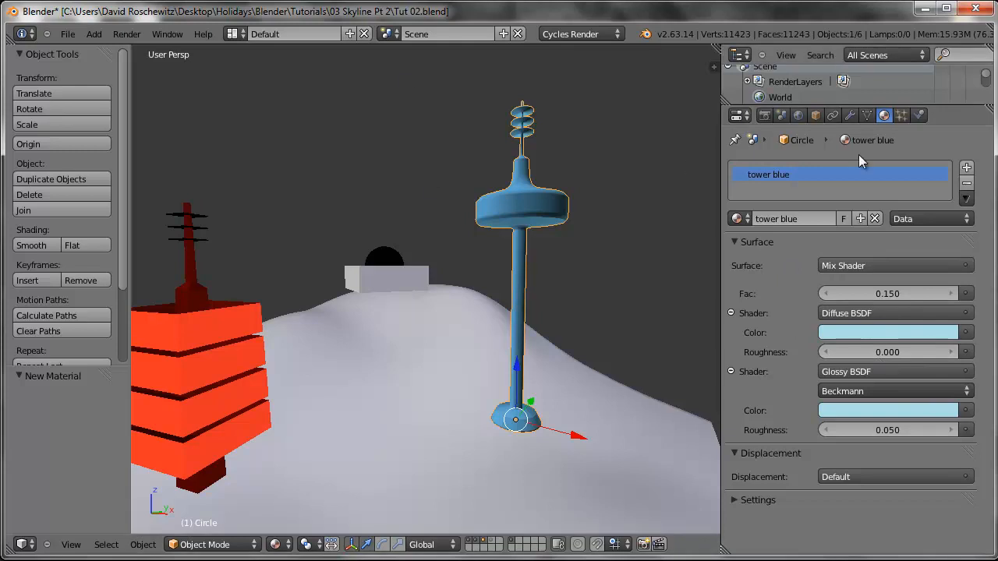
- In Edit Mode, clear the tower's selection and select the wide vertical face ring around its observation disc
{"action": "middle_click_drag", "start_coordinate": [705, 289], "coordinate": [604, 233]}
{"action": "scroll", "coordinate": [421, 195], "scroll_direction": "up", "scroll_amount": 5}
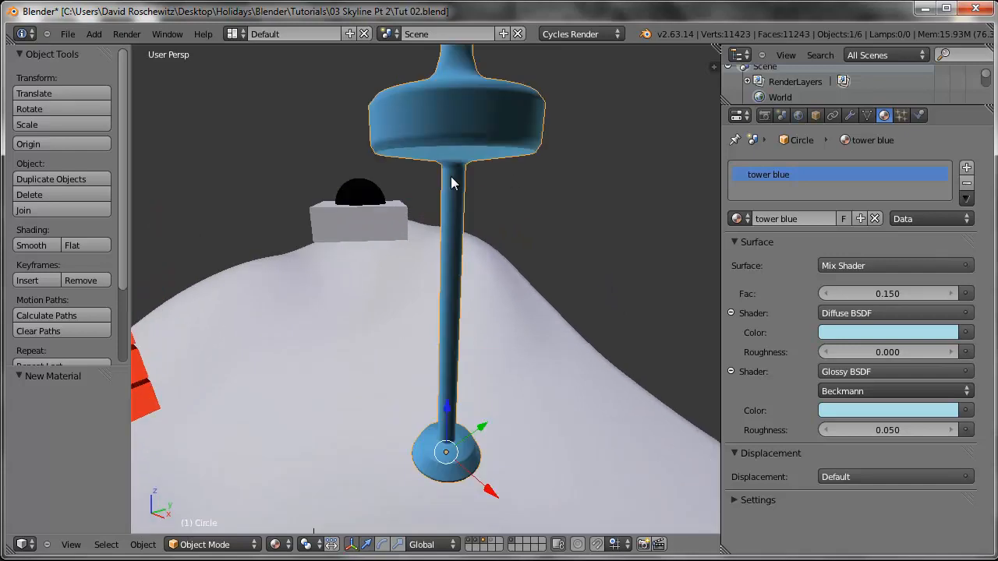
{"action": "key", "text": "Tab"}
{"action": "key", "text": "a"}
{"action": "key", "text": "a"}
{"action": "right_click", "coordinate": [472, 119], "text": "alt"}
{"action": "scroll", "coordinate": [491, 129], "scroll_direction": "up", "scroll_amount": 4}
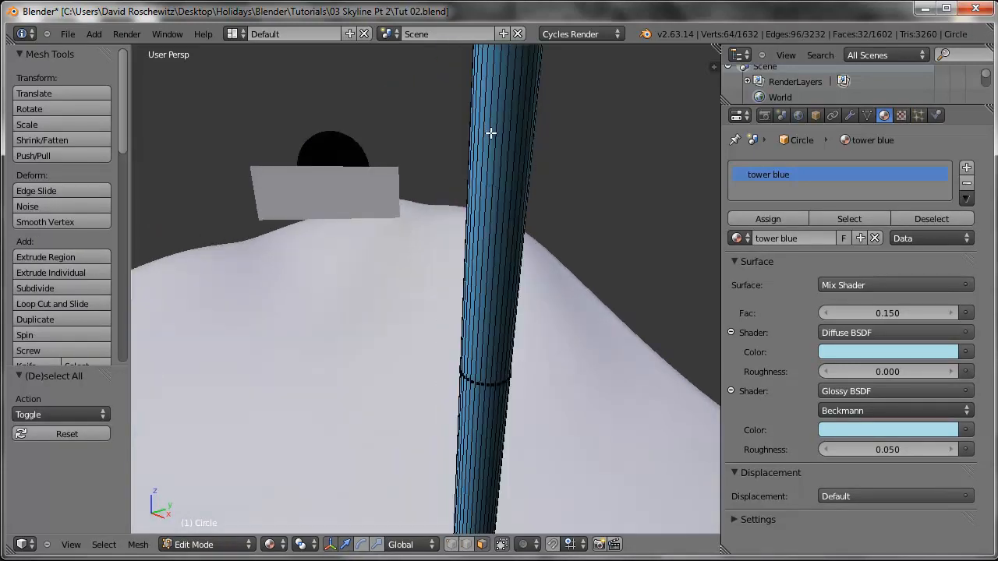
- Extend the selection with the thin face loops directly above and below the disc's wide face ring
{"action": "key", "text": "KP_0"}
{"action": "scroll", "coordinate": [494, 135], "scroll_direction": "up", "scroll_amount": 2}
{"action": "middle_click_drag", "start_coordinate": [592, 208], "coordinate": [411, 372], "text": "shift"}
{"action": "scroll", "coordinate": [576, 248], "scroll_direction": "up", "scroll_amount": 5}
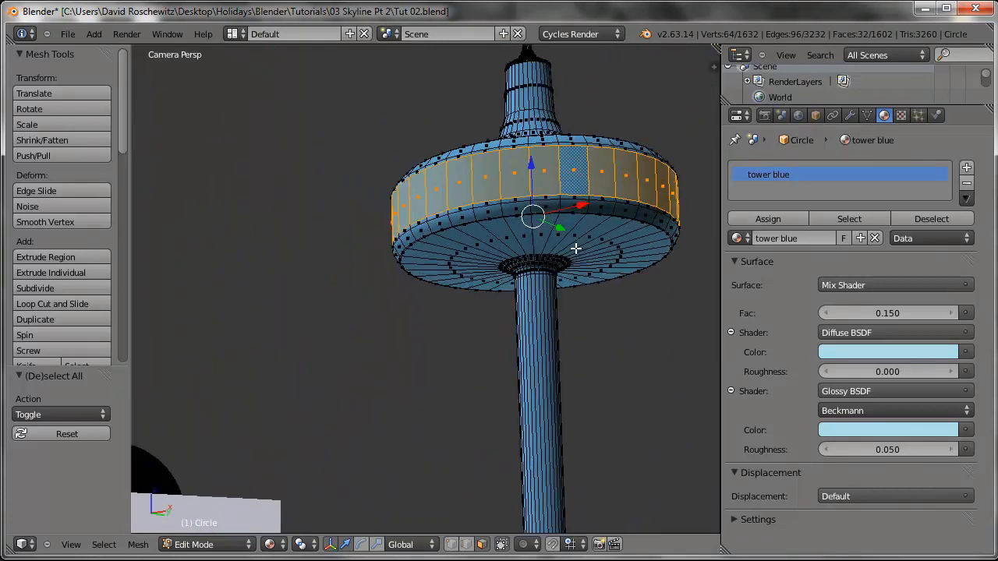
{"action": "scroll", "coordinate": [533, 200], "scroll_direction": "up", "scroll_amount": 5}
{"action": "middle_click_drag", "start_coordinate": [494, 244], "coordinate": [382, 390], "text": "shift"}
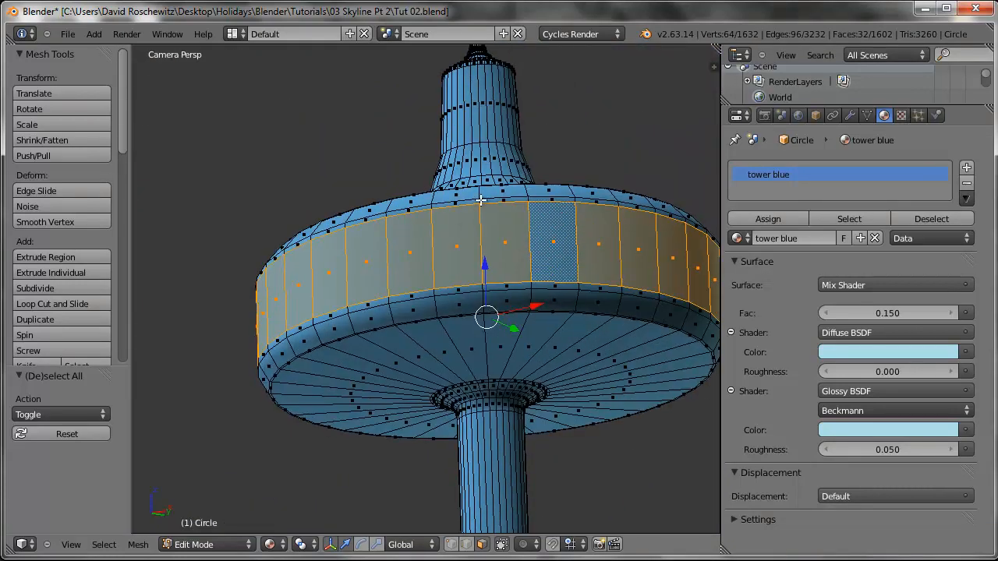
{"action": "right_click", "coordinate": [481, 201], "text": "alt+shift"}
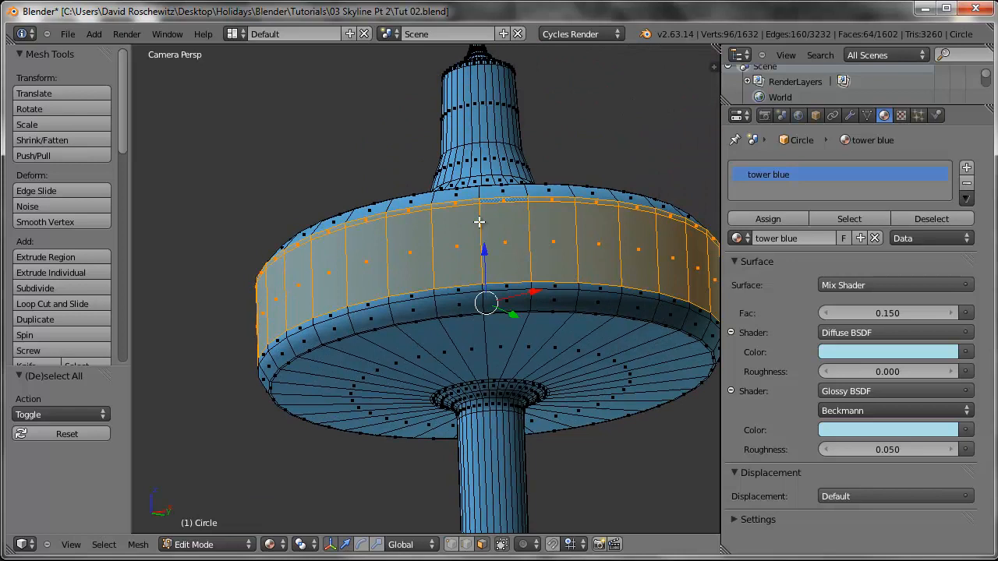
{"action": "right_click", "coordinate": [483, 286], "text": "alt+shift"}
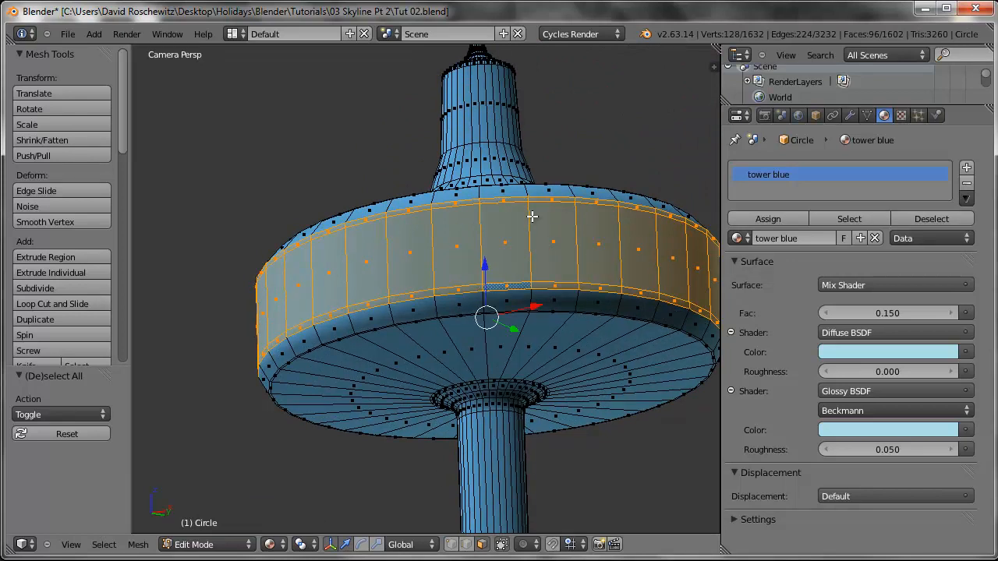
- Add a second material slot to the tower with a new material named tower glass
{"action": "left_click", "coordinate": [967, 167]}
{"action": "left_click", "coordinate": [817, 245]}
{"action": "left_click", "coordinate": [779, 241]}
{"action": "type", "text": "tower glass"}
{"action": "key", "text": "Return"}
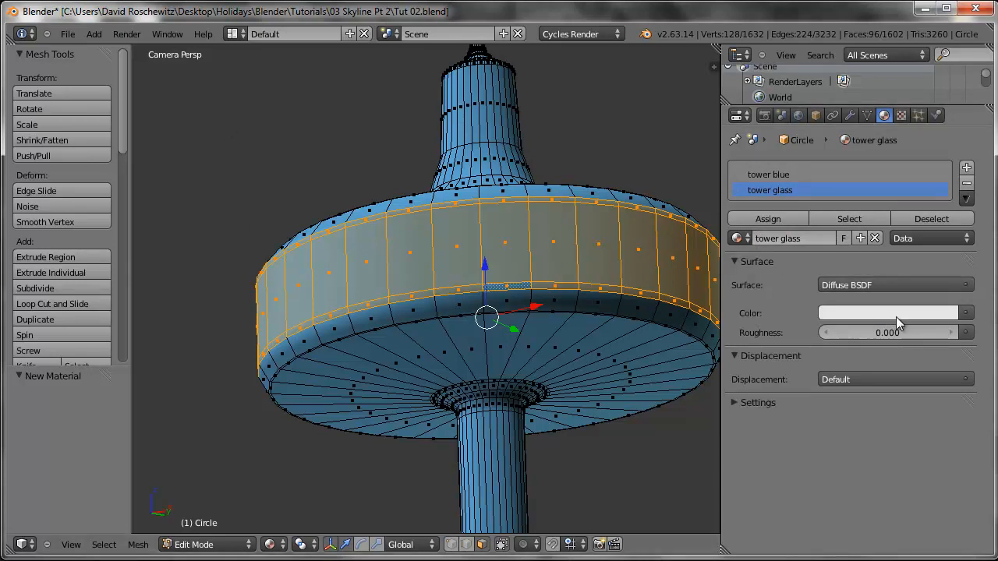
- Set the tower glass surface to Glass BSDF and assign the material to the selected disc faces
{"action": "left_click", "coordinate": [870, 285]}
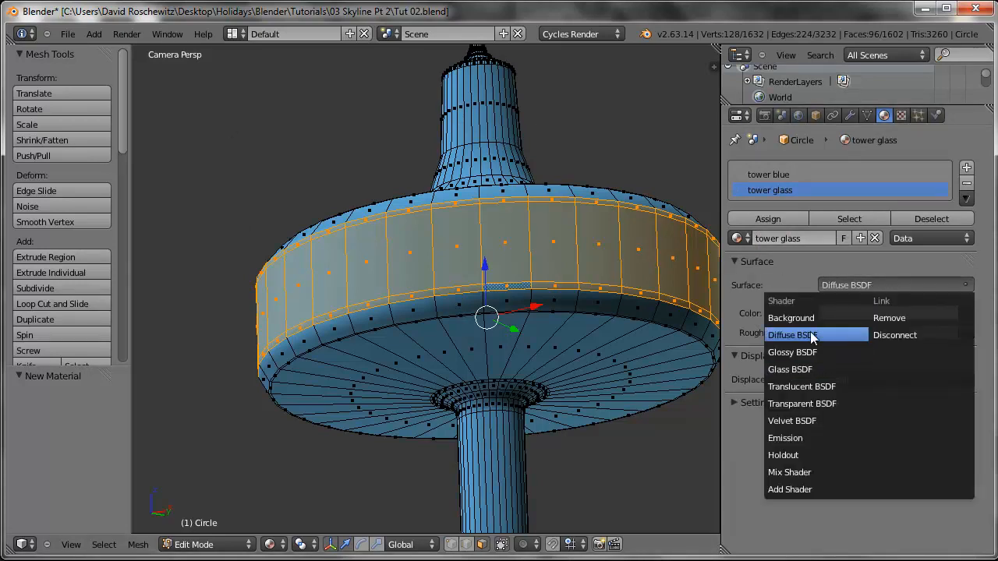
{"action": "left_click", "coordinate": [810, 369]}
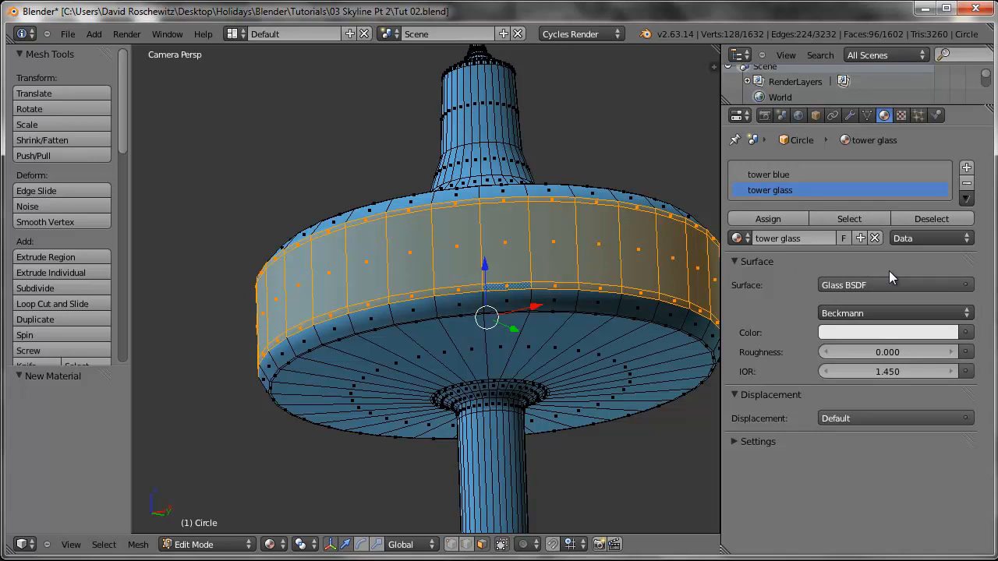
{"action": "left_click", "coordinate": [784, 219]}
- Tint the tower glass color a very pale blue and return to Object Mode
{"action": "left_click", "coordinate": [859, 332]}
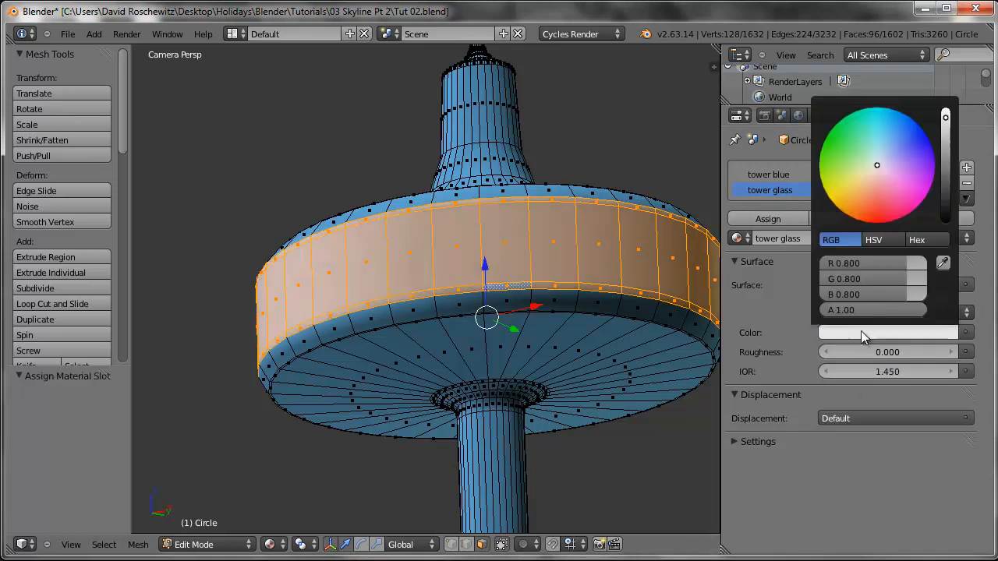
{"action": "left_click_drag", "start_coordinate": [877, 154], "coordinate": [878, 148]}
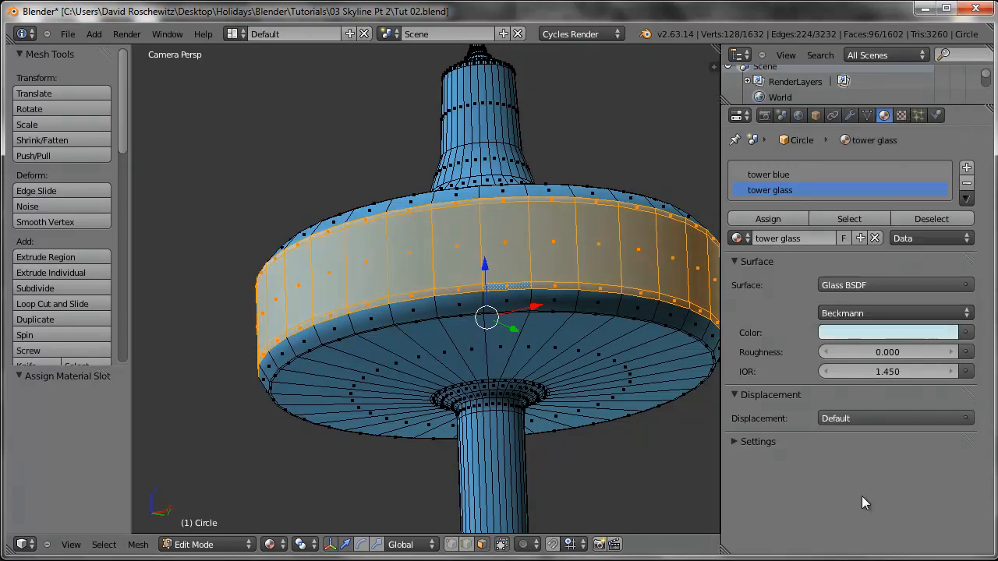
{"action": "key", "text": "Tab"}
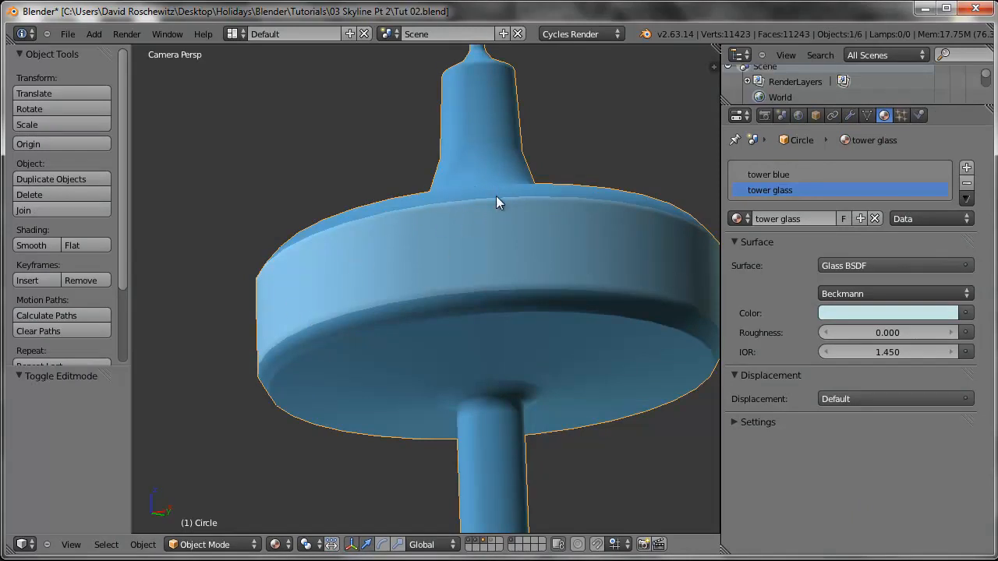
- In Edit Mode, deselect the whole tower mesh and show its antenna in wireframe from the front
{"action": "middle_click_drag", "start_coordinate": [498, 172], "coordinate": [502, 308], "text": "shift"}
{"action": "scroll", "coordinate": [505, 209], "scroll_direction": "up", "scroll_amount": 2}
{"action": "key", "text": "Tab"}
{"action": "key", "text": "a"}
{"action": "key", "text": "a"}
{"action": "key", "text": "a"}
{"action": "key", "text": "z"}
{"action": "key", "text": "KP_0"}
{"action": "key", "text": "KP_1"}
{"action": "scroll", "coordinate": [663, 363], "scroll_direction": "up", "scroll_amount": 5}
{"action": "scroll", "coordinate": [486, 314], "scroll_direction": "up", "scroll_amount": 3}
{"action": "scroll", "coordinate": [499, 288], "scroll_direction": "up", "scroll_amount": 3}
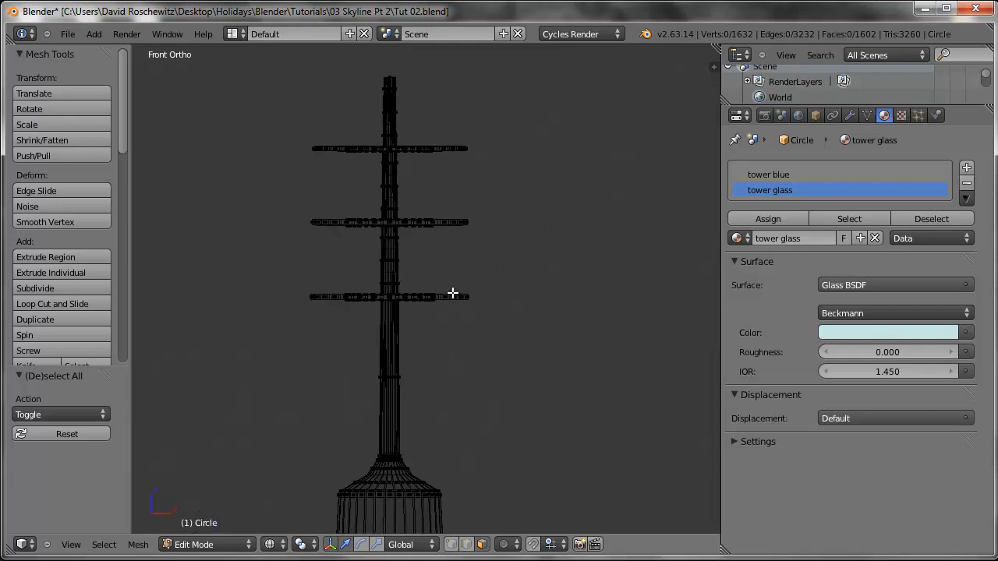
- Box-select all three horizontal discs on the tower's antenna
{"action": "scroll", "coordinate": [407, 208], "scroll_direction": "up", "scroll_amount": 2}
{"action": "key", "text": "b"}
{"action": "left_click_drag", "start_coordinate": [266, 142], "coordinate": [571, 164]}
{"action": "key", "text": "b"}
{"action": "left_click_drag", "start_coordinate": [224, 248], "coordinate": [563, 270]}
{"action": "key", "text": "b"}
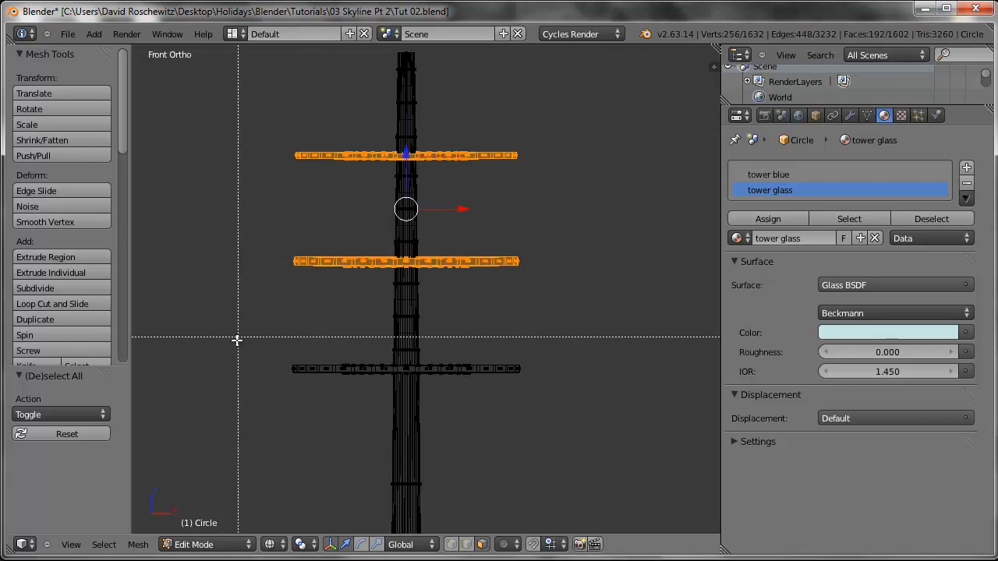
{"action": "left_click_drag", "start_coordinate": [232, 357], "coordinate": [561, 384]}
- Check the selected antenna discs against the rest of the tower from the camera view
{"action": "middle_click_drag", "start_coordinate": [577, 416], "coordinate": [560, 388]}
{"action": "scroll", "coordinate": [559, 389], "scroll_direction": "down", "scroll_amount": 5}
{"action": "key", "text": "KP_5"}
{"action": "key", "text": "KP_0"}
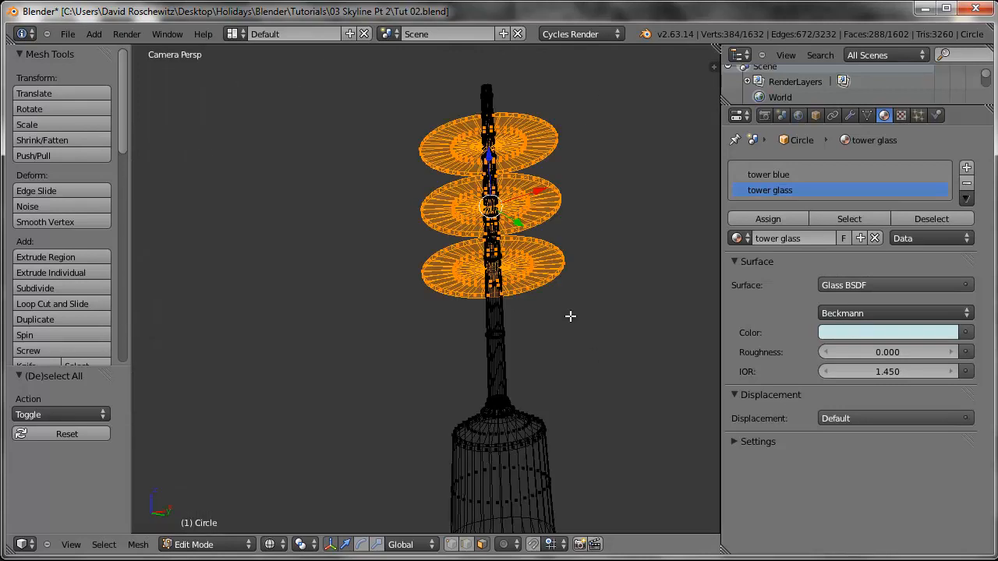
{"action": "scroll", "coordinate": [554, 278], "scroll_direction": "down", "scroll_amount": 4}
{"action": "scroll", "coordinate": [516, 335], "scroll_direction": "down", "scroll_amount": 8}
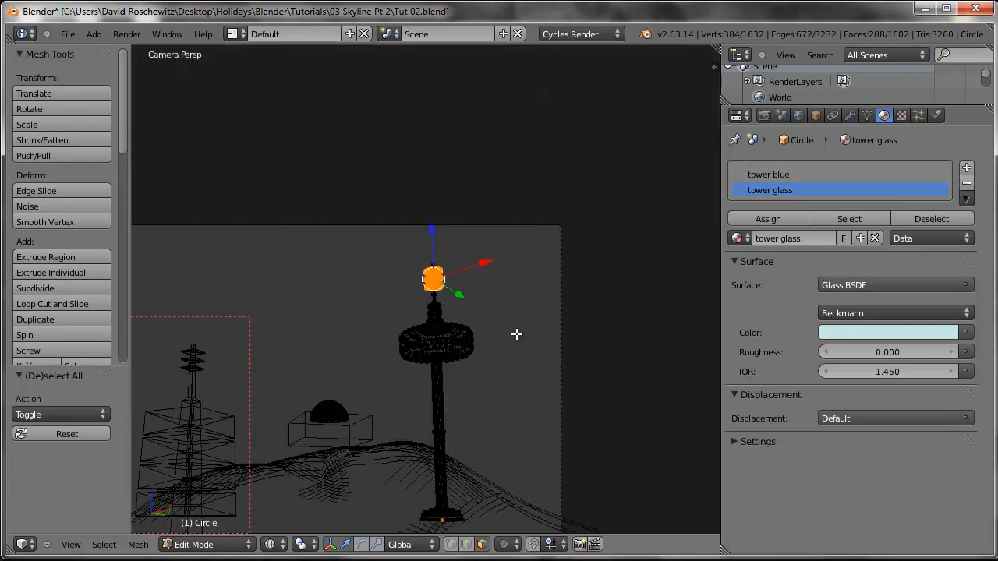
{"action": "middle_click_drag", "start_coordinate": [492, 372], "coordinate": [499, 349], "text": "shift"}
{"action": "scroll", "coordinate": [461, 310], "scroll_direction": "up", "scroll_amount": 9}
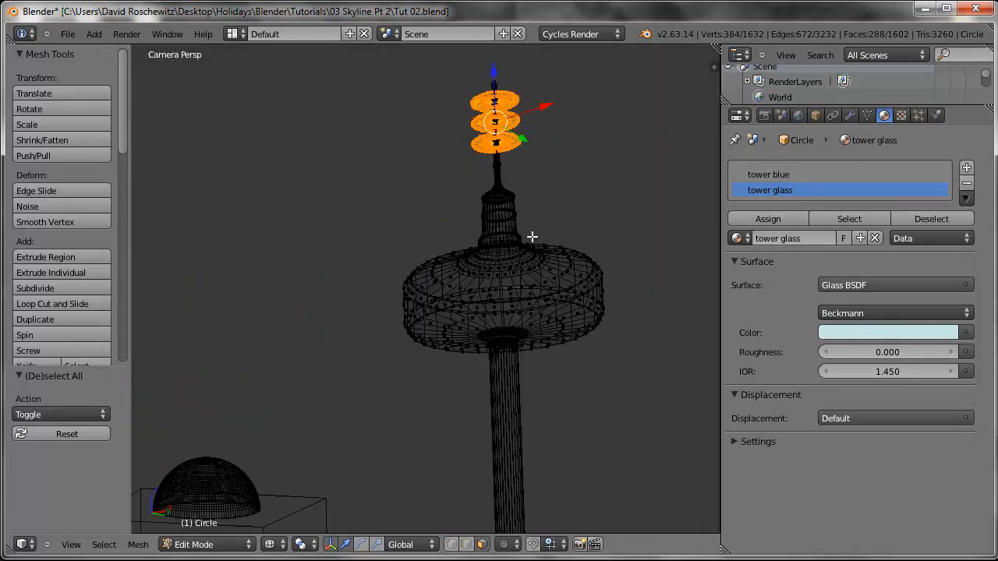
{"action": "scroll", "coordinate": [531, 236], "scroll_direction": "up", "scroll_amount": 1}
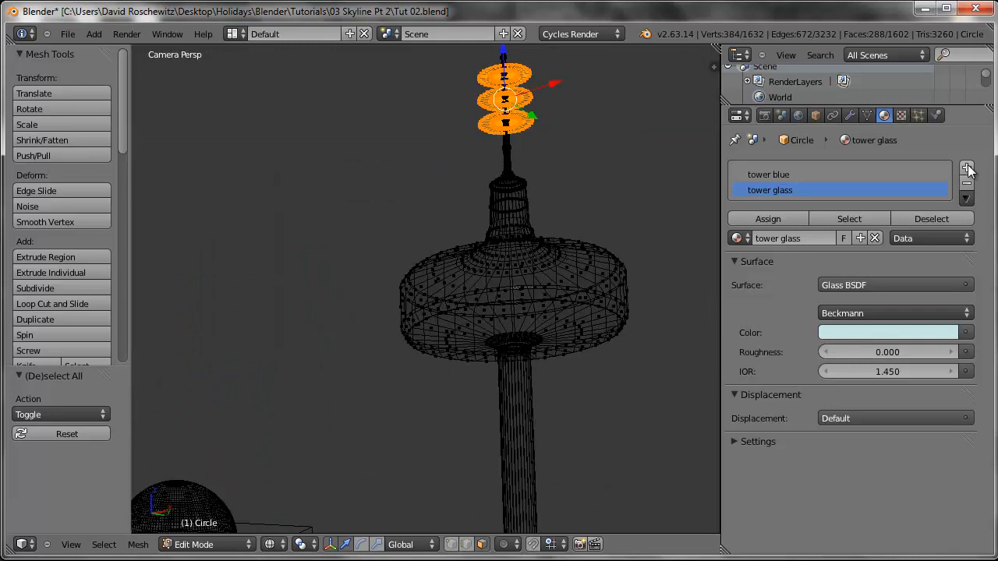
- Add a third material slot using the existing Glossy Black material and assign it to the selected antenna discs
{"action": "left_click", "coordinate": [966, 168]}
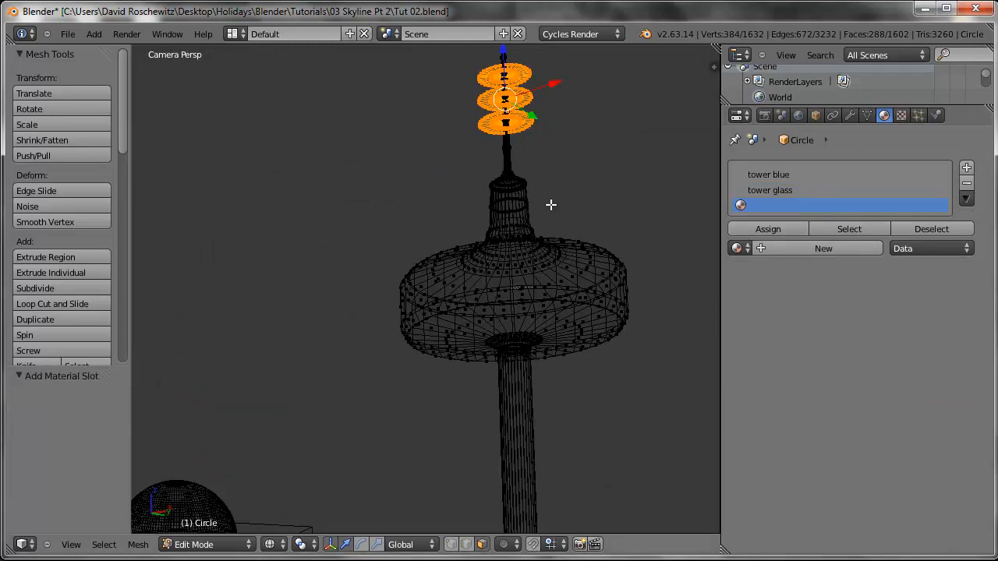
{"action": "left_click", "coordinate": [747, 248]}
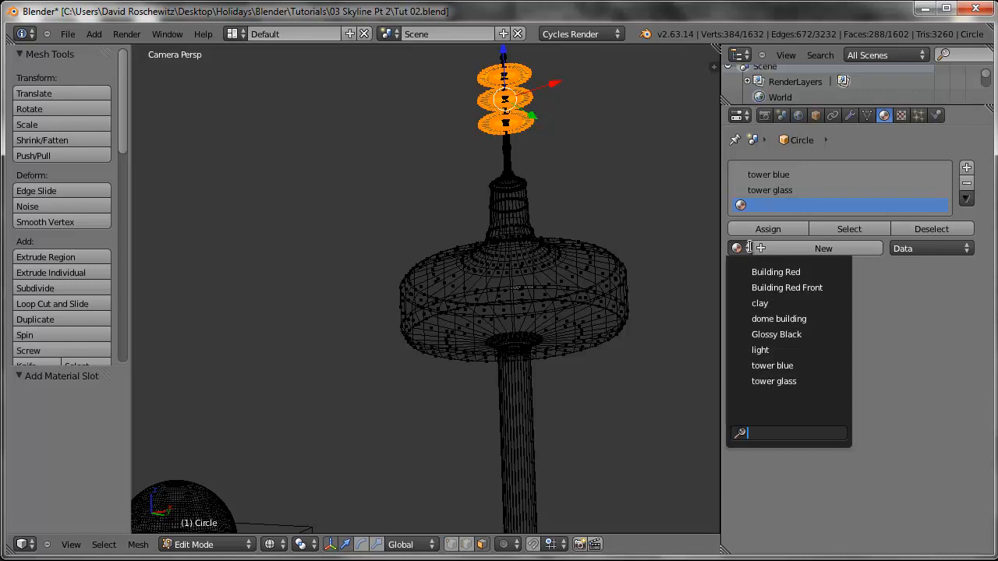
{"action": "left_click", "coordinate": [776, 335]}
{"action": "left_click", "coordinate": [768, 229]}
{"action": "key", "text": "a"}
{"action": "key", "text": "Tab"}
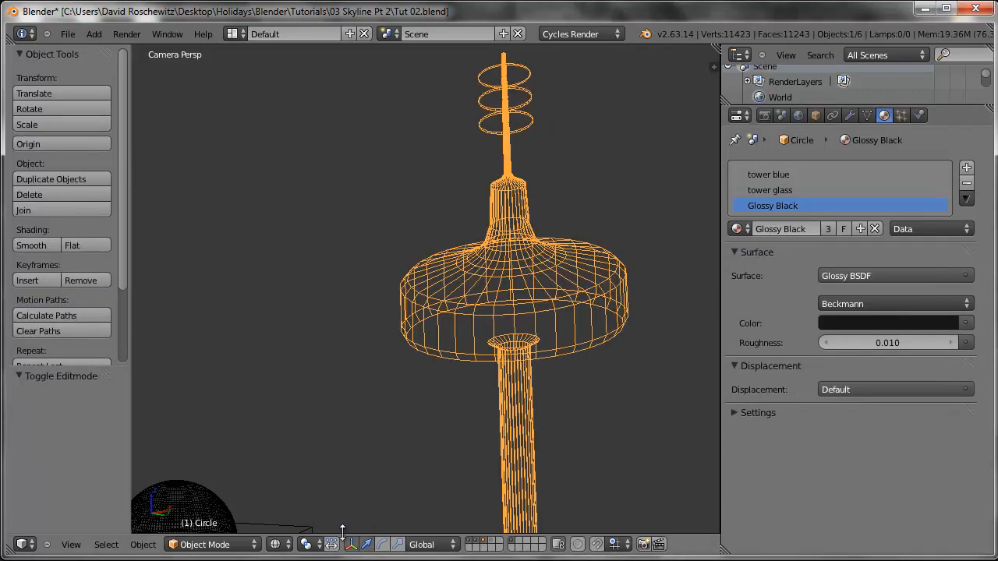
- Switch the viewport from wireframe back to shaded display and view the whole scene through the camera
{"action": "left_click", "coordinate": [279, 544]}
{"action": "left_click", "coordinate": [314, 462]}
{"action": "scroll", "coordinate": [491, 285], "scroll_direction": "down", "scroll_amount": 2}
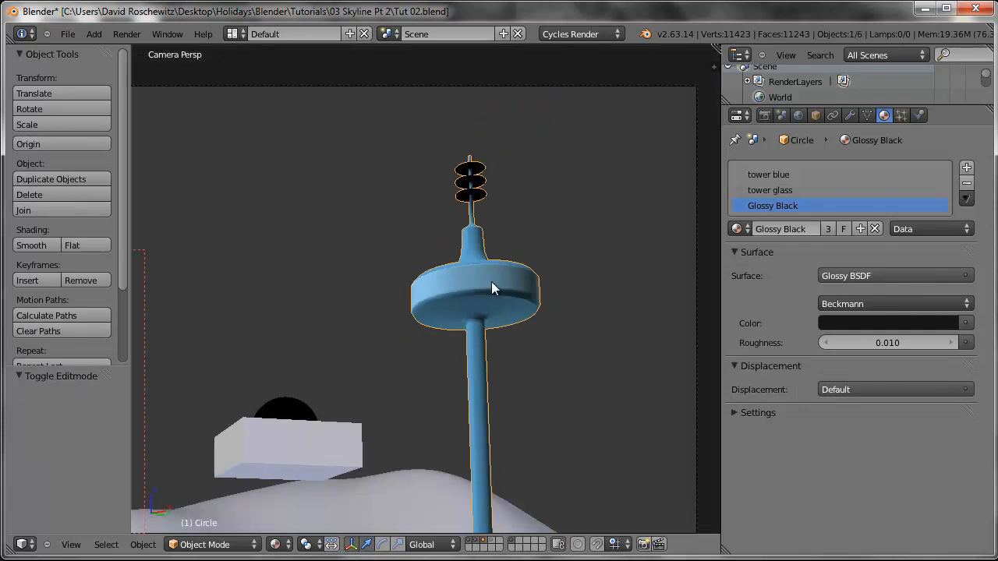
{"action": "scroll", "coordinate": [491, 289], "scroll_direction": "down", "scroll_amount": 3}
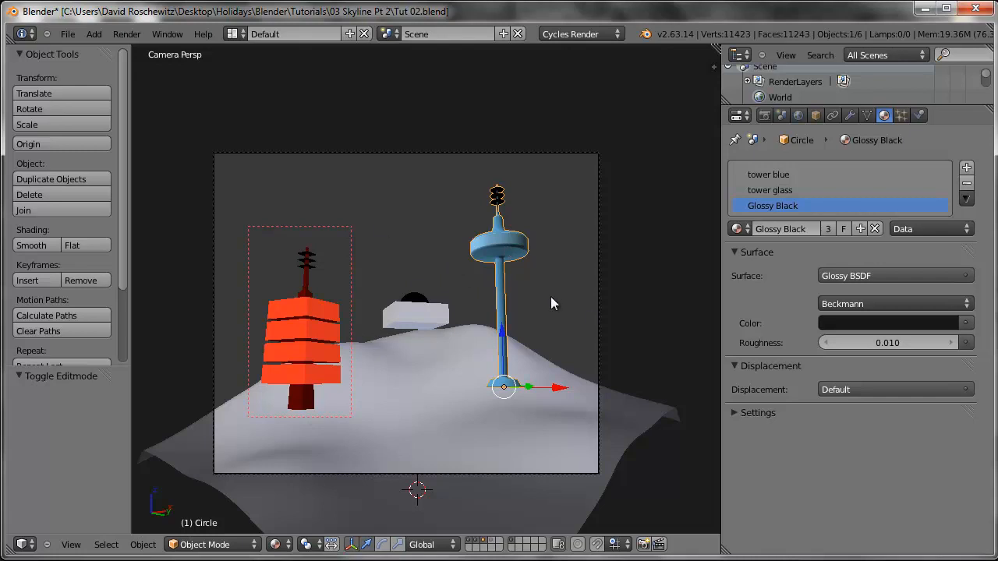
- Show the layer with the foundation blocks, select the large central block and clear the camera's render border
{"action": "left_click", "coordinate": [495, 541]}
{"action": "right_click", "coordinate": [440, 362]}
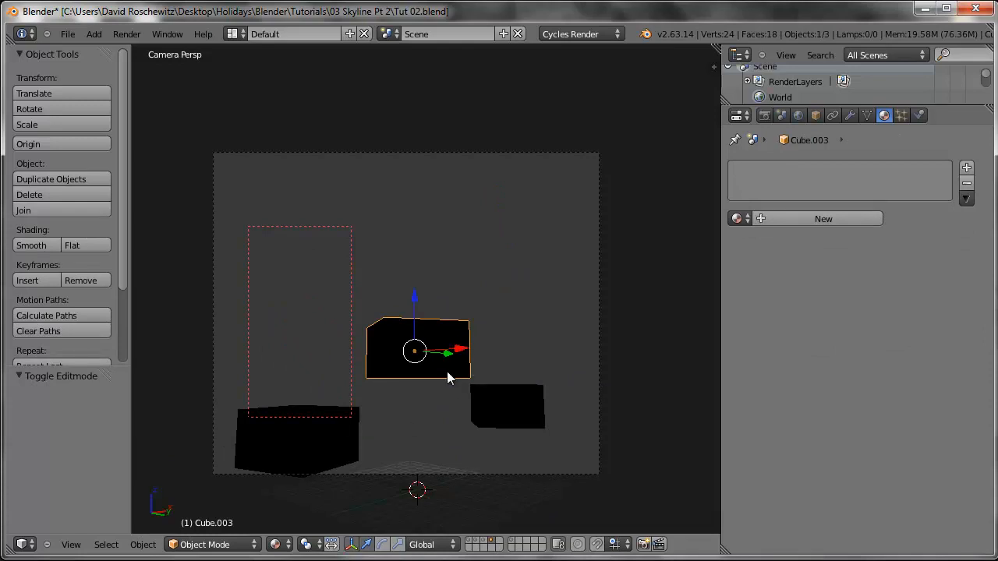
{"action": "key", "text": "shift+b"}
{"action": "left_click", "coordinate": [430, 113]}
{"action": "key", "text": "KP_0"}
{"action": "scroll", "coordinate": [442, 295], "scroll_direction": "down", "scroll_amount": 8}
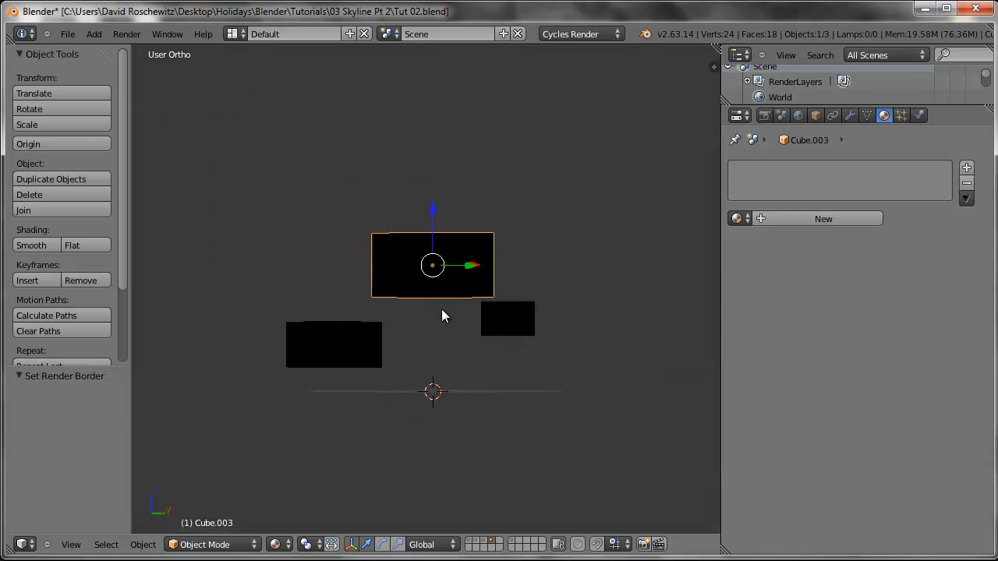
{"action": "key", "text": "Tab"}
{"action": "key", "text": "KP_Decimal"}
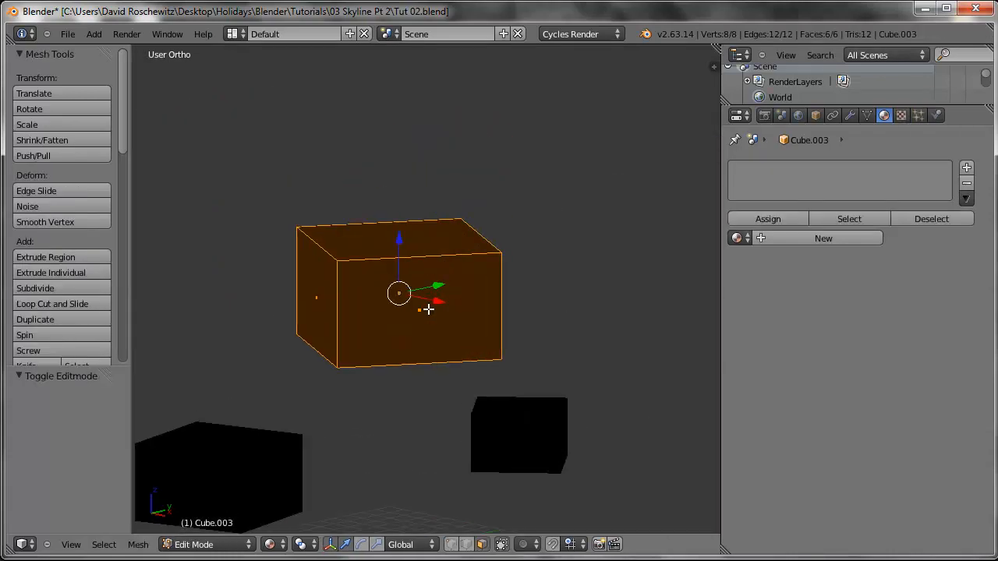
{"action": "key", "text": "Tab"}
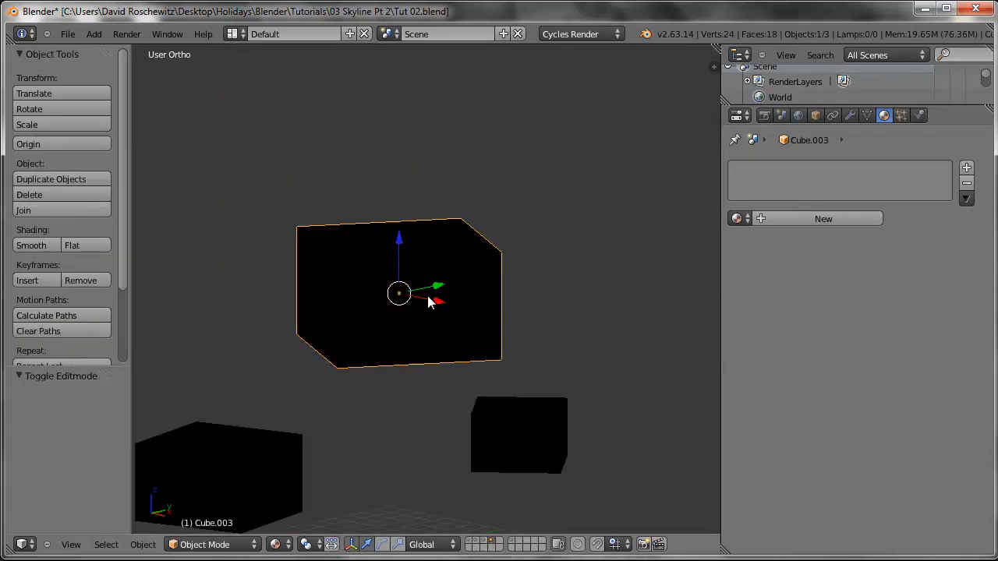
- Split the 3D view horizontally and turn the lower area into a UV/Image Editor
{"action": "left_click_drag", "start_coordinate": [9, 551], "coordinate": [61, 302]}
{"action": "left_click", "coordinate": [24, 544]}
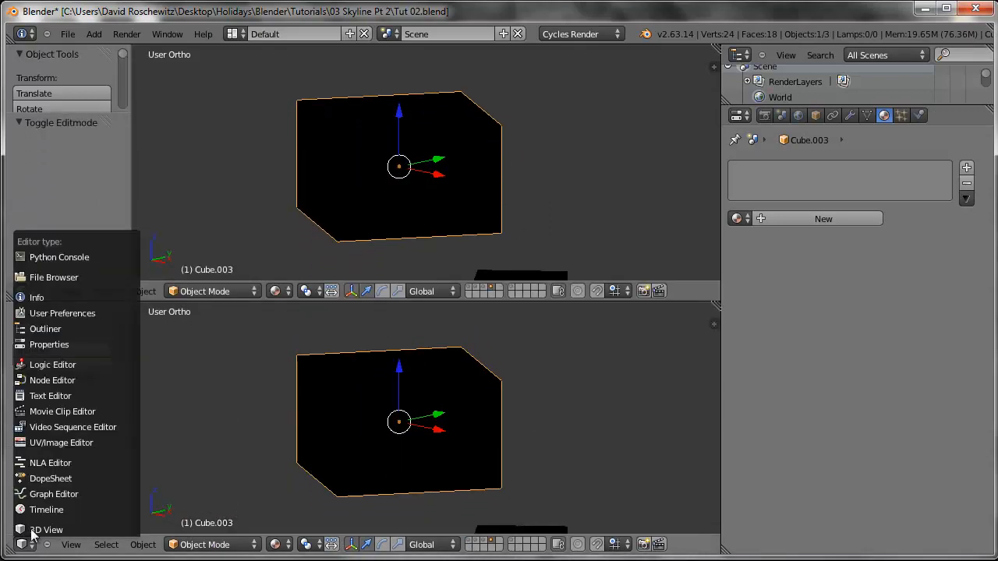
{"action": "left_click", "coordinate": [78, 447]}
{"action": "scroll", "coordinate": [389, 508], "scroll_direction": "down", "scroll_amount": 2}
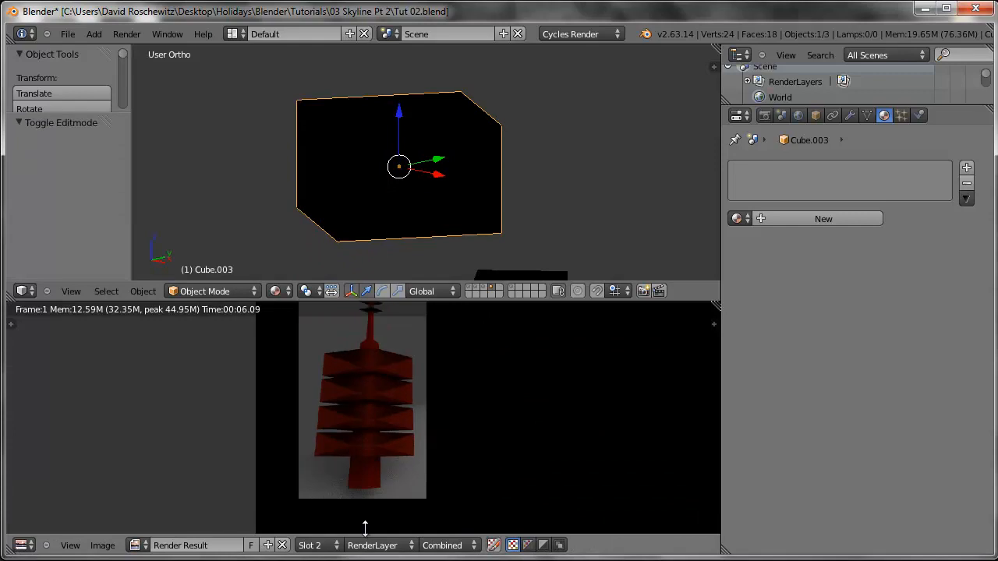
- Unlink the render result from the image editor and open the concrete texture whose file name ends in reteBare0145_2_S.jpg
{"action": "left_click", "coordinate": [282, 545]}
{"action": "left_click", "coordinate": [137, 545]}
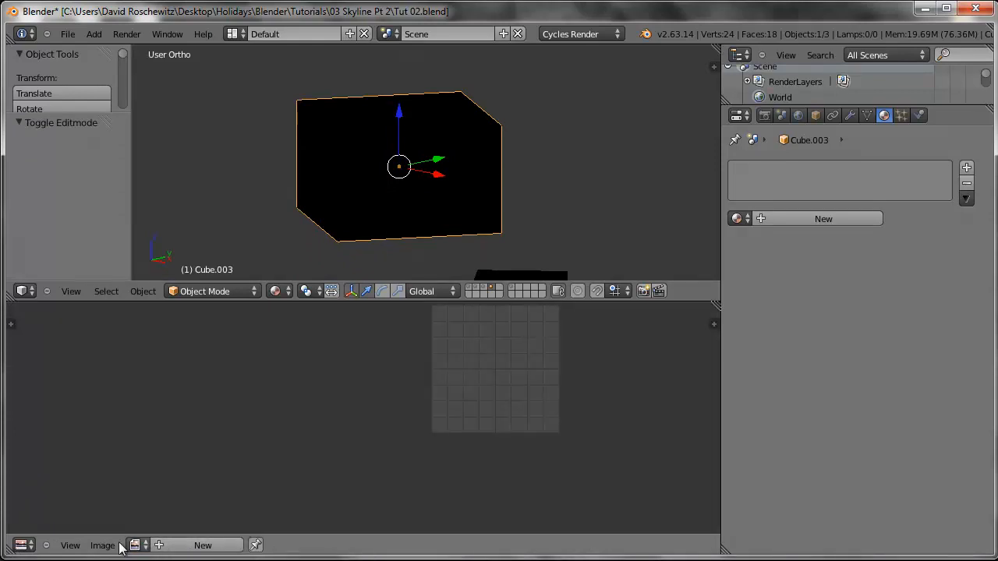
{"action": "left_click", "coordinate": [70, 545]}
{"action": "left_click", "coordinate": [102, 545]}
{"action": "left_click", "coordinate": [104, 546]}
{"action": "left_click", "coordinate": [104, 546]}
{"action": "left_click", "coordinate": [123, 515]}
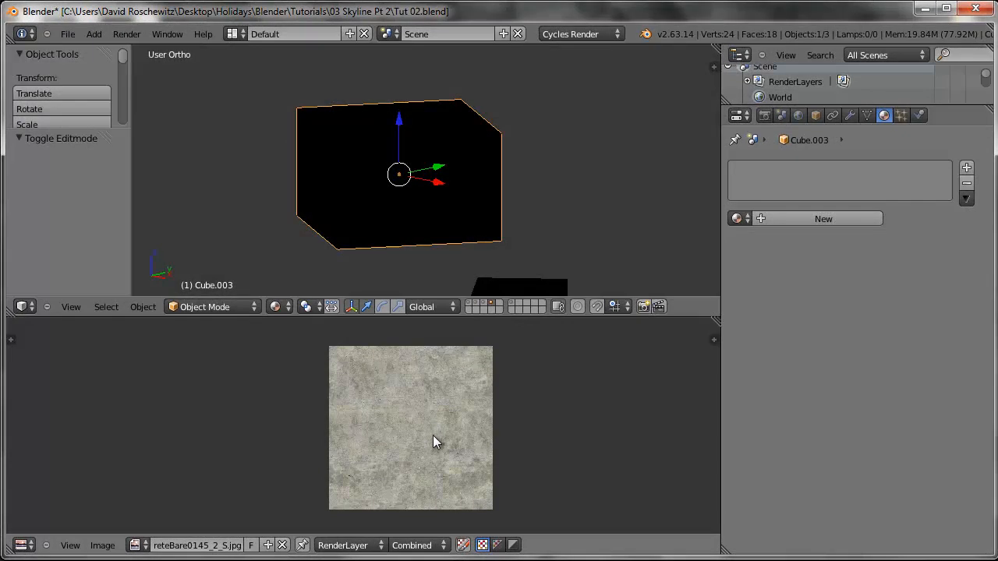
{"action": "middle_click_drag", "start_coordinate": [435, 433], "coordinate": [417, 435]}
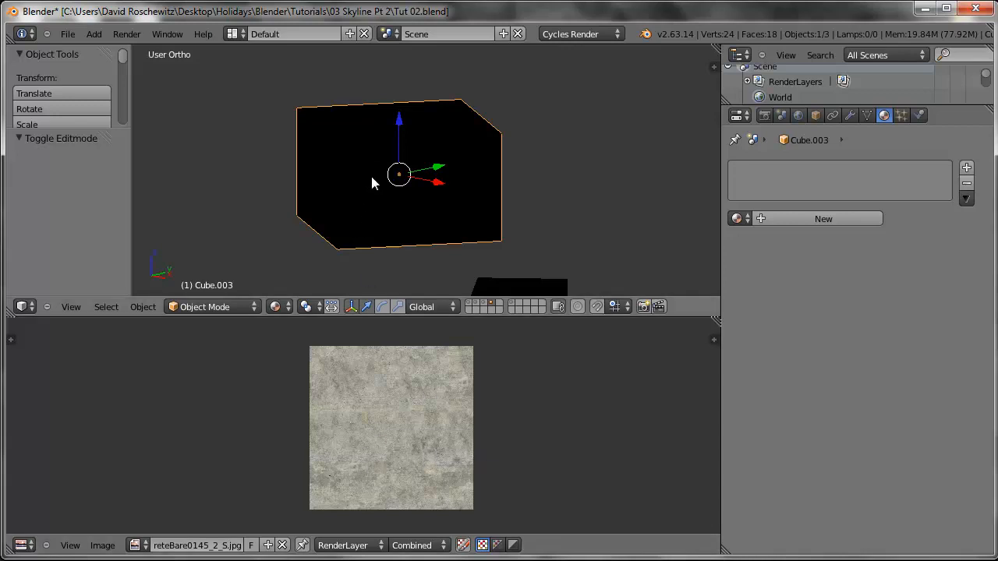
- Give the selected block a new material named foundation and use an Image Texture as its Diffuse color
{"action": "left_click", "coordinate": [815, 220]}
{"action": "left_click", "coordinate": [785, 219]}
{"action": "type", "text": "foundat"}
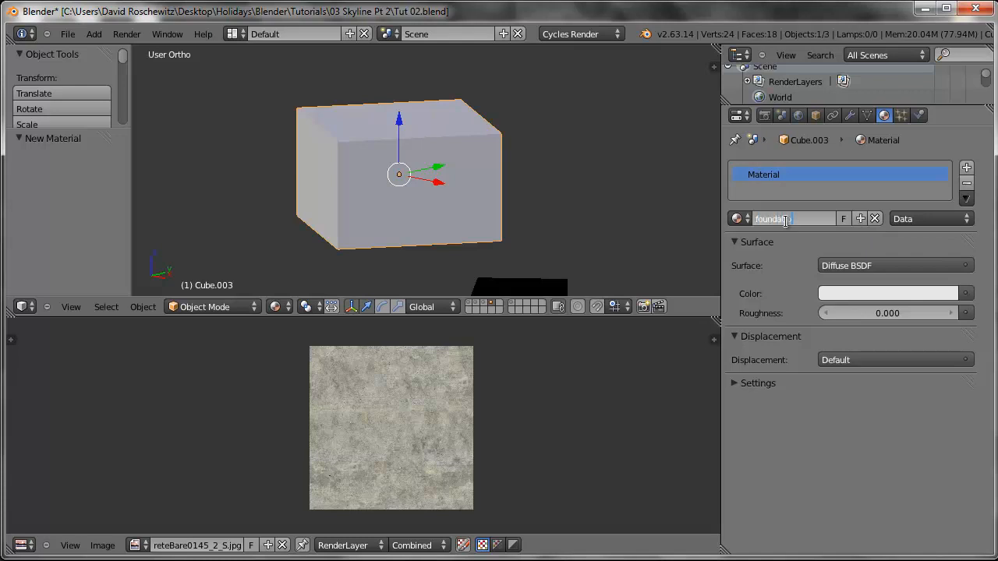
{"action": "type", "text": "ion"}
{"action": "key", "text": "Return"}
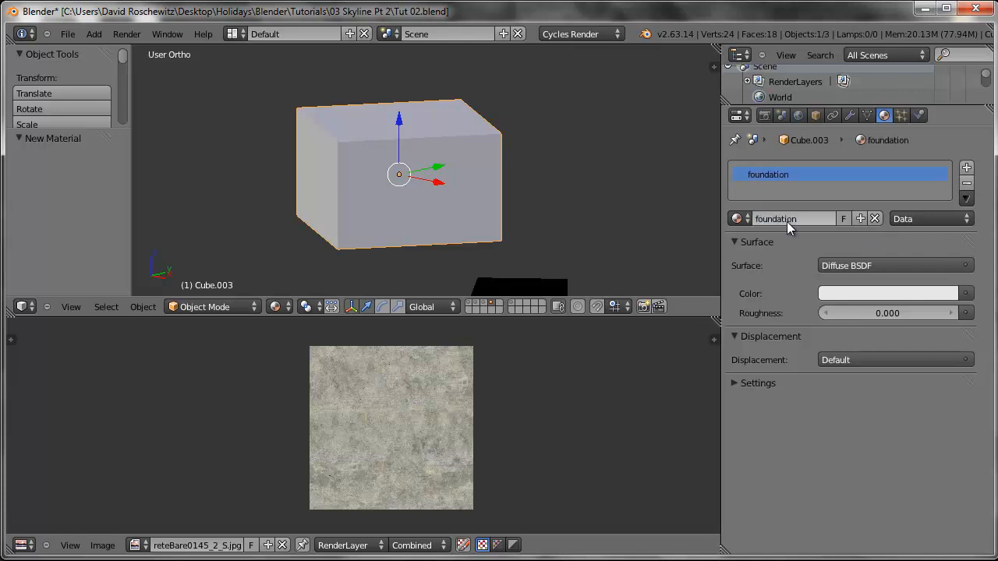
{"action": "left_click", "coordinate": [966, 294]}
{"action": "left_click", "coordinate": [708, 325]}
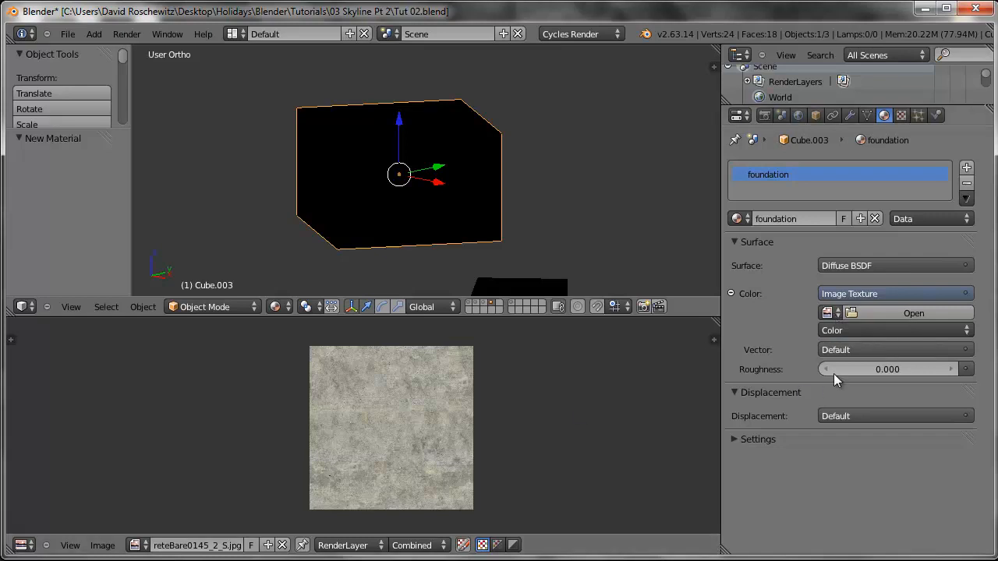
- Use the loaded concrete image ending in re0145_2_S.jpg as the image texture of the foundation material
{"action": "left_click", "coordinate": [829, 314]}
{"action": "left_click", "coordinate": [867, 337]}
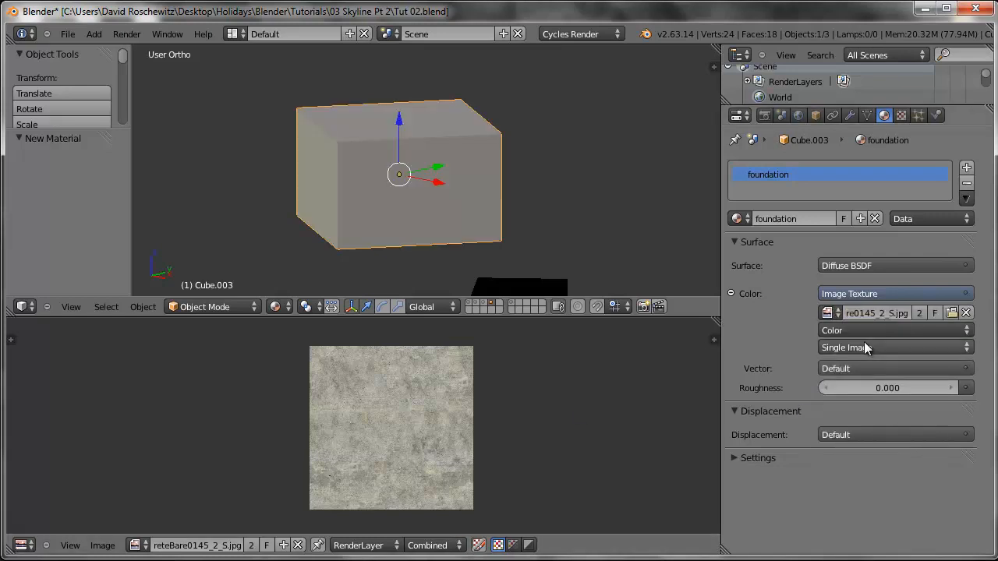
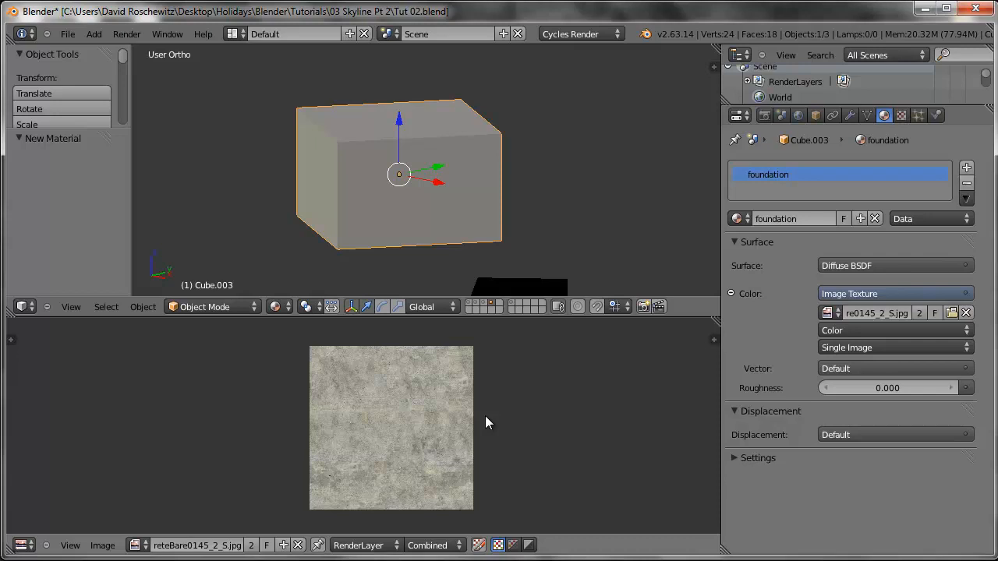
{"action": "scroll", "coordinate": [417, 175], "scroll_direction": "up", "scroll_amount": 6}
{"action": "scroll", "coordinate": [419, 181], "scroll_direction": "down", "scroll_amount": 5}
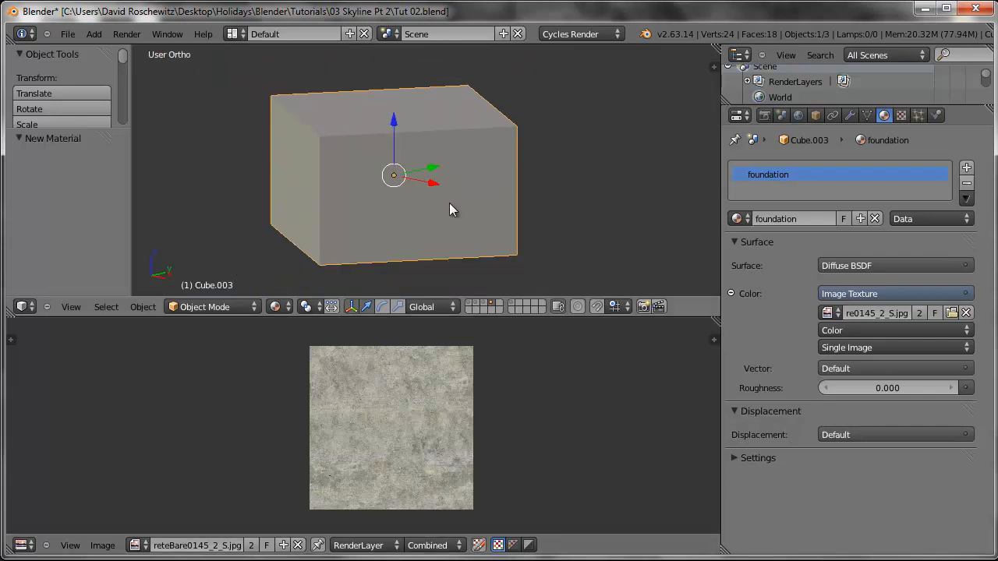
- Open the large block's mesh for editing in wireframe, with edge selection active and everything deselected
{"action": "key", "text": "Tab"}
{"action": "key", "text": "a"}
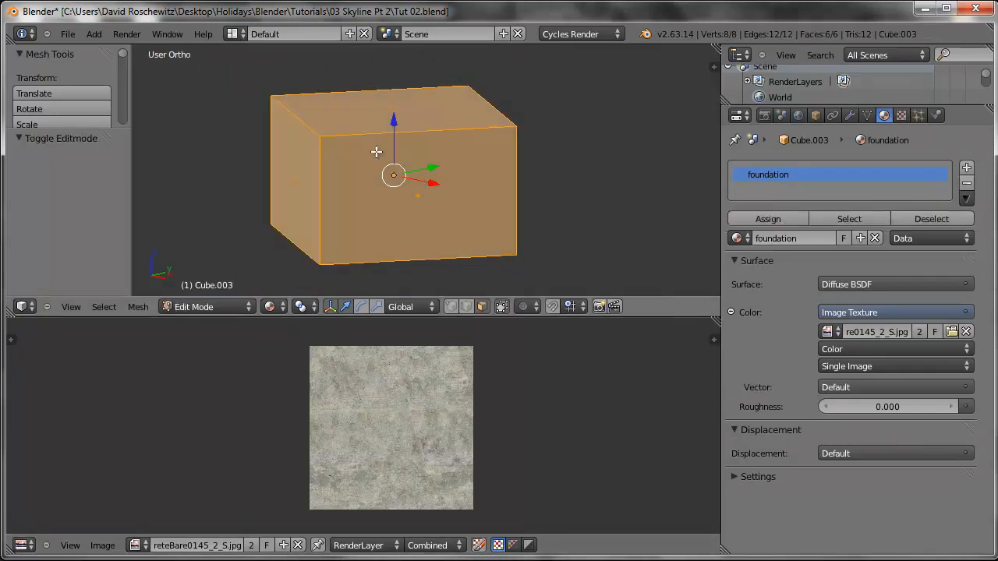
{"action": "key", "text": "z"}
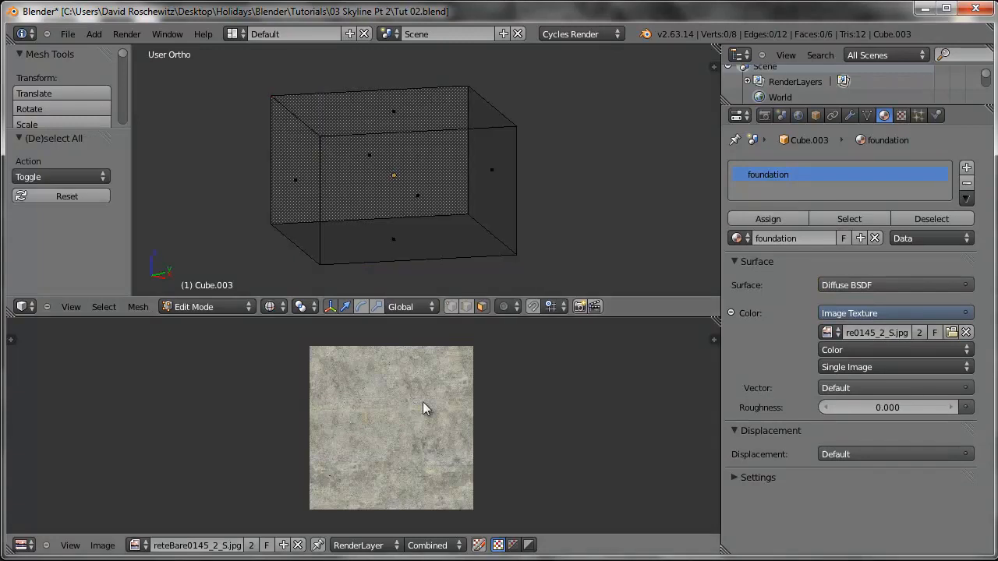
{"action": "left_click", "coordinate": [469, 307]}
{"action": "middle_click_drag", "start_coordinate": [405, 200], "coordinate": [538, 168]}
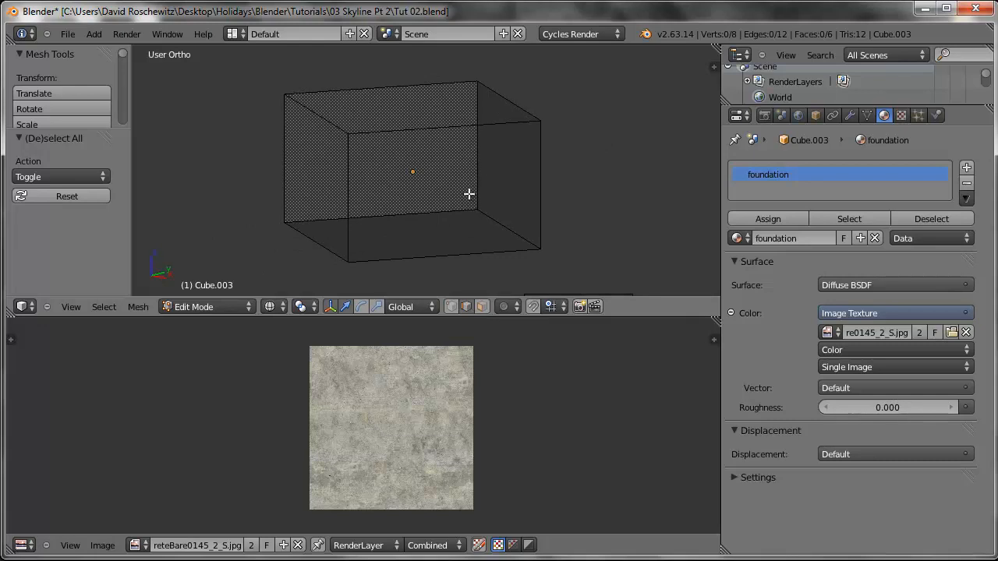
- Mark seams on seven of the large block's edges so that its faces can unfold into a cross
{"action": "right_click", "coordinate": [323, 119]}
{"action": "right_click", "coordinate": [382, 130], "text": "shift"}
{"action": "right_click", "coordinate": [507, 99], "text": "shift"}
{"action": "right_click", "coordinate": [539, 195], "text": "shift"}
{"action": "right_click", "coordinate": [502, 227], "text": "shift"}
{"action": "right_click", "coordinate": [348, 222], "text": "shift"}
{"action": "right_click", "coordinate": [318, 240], "text": "shift"}
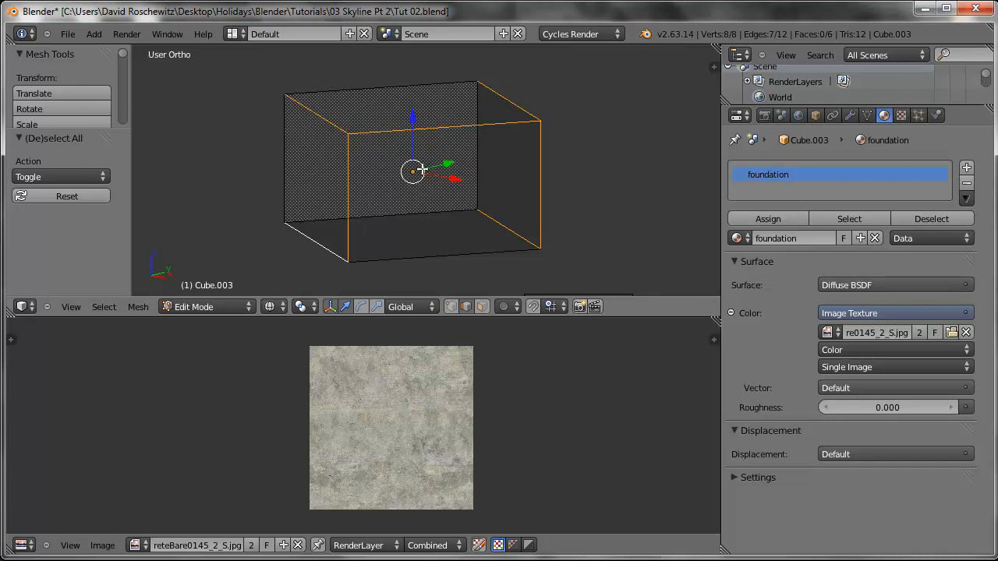
{"action": "key", "text": "ctrl+e"}
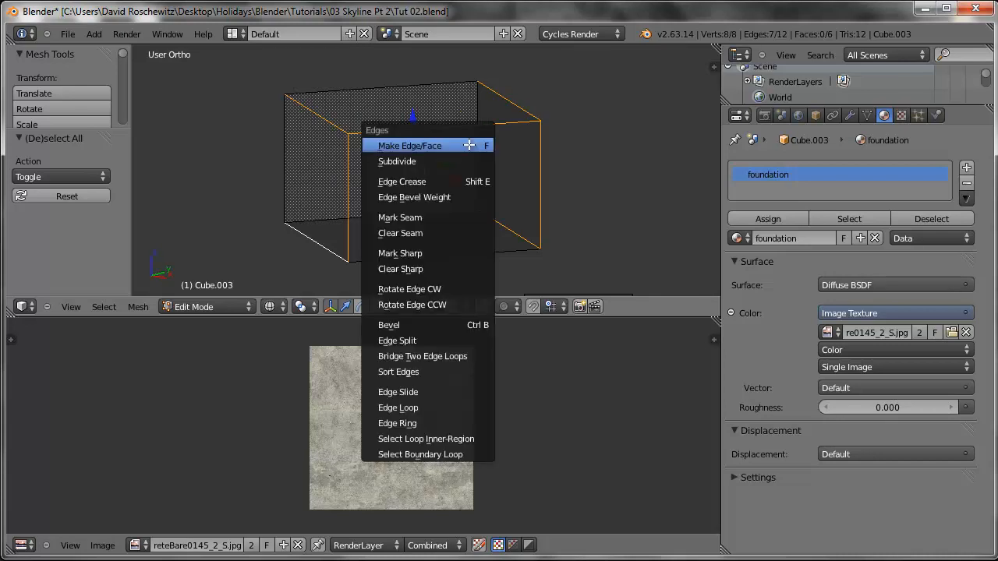
{"action": "left_click", "coordinate": [442, 216]}
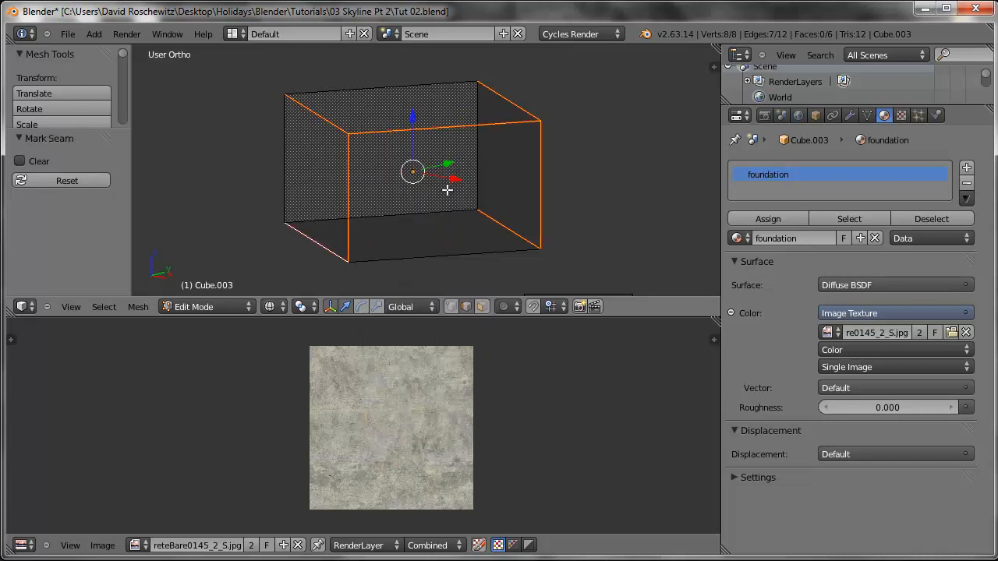
- Select the large block's whole mesh and unwrap it onto the concrete image
{"action": "key", "text": "a"}
{"action": "key", "text": "u"}
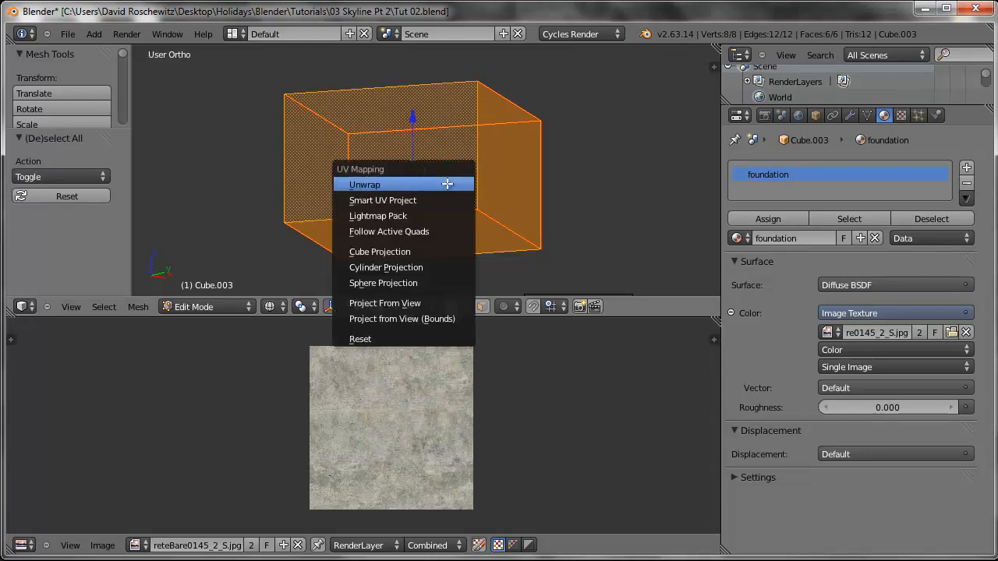
{"action": "left_click", "coordinate": [448, 184]}
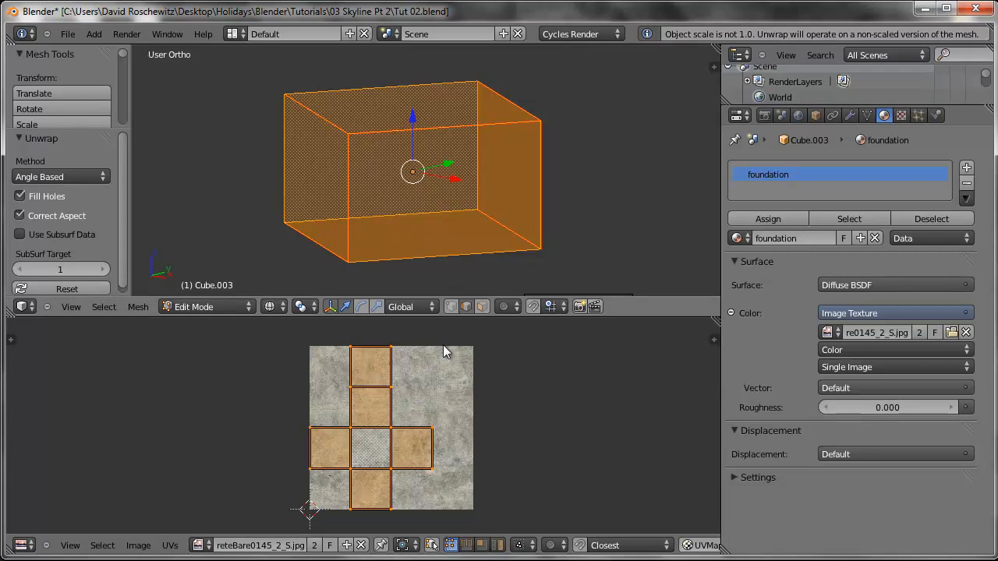
{"action": "scroll", "coordinate": [430, 430], "scroll_direction": "up", "scroll_amount": 4}
{"action": "scroll", "coordinate": [417, 447], "scroll_direction": "down", "scroll_amount": 4}
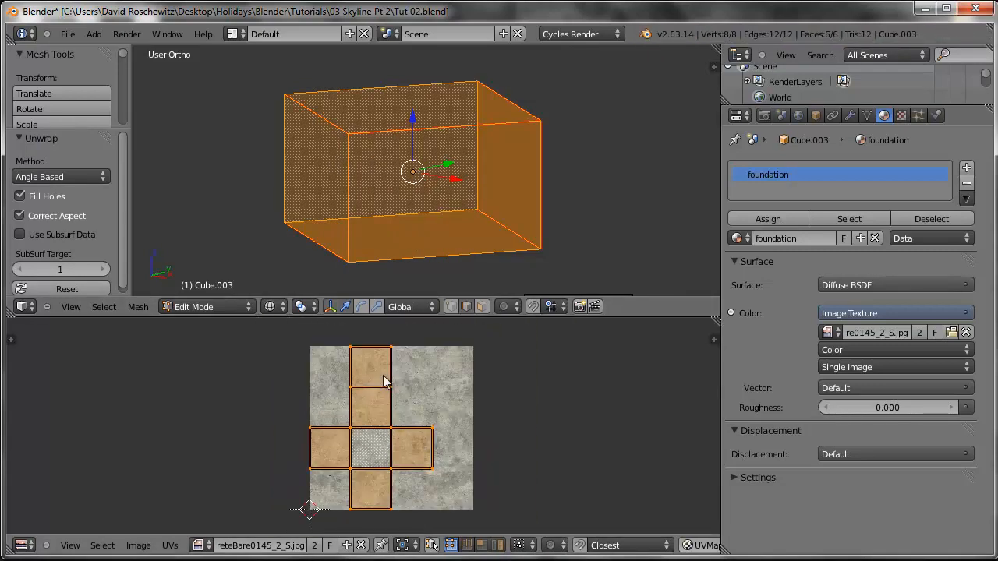
- Examine which parts of the UV layout belong to the block's end faces and the faces between them, and reselect the whole mesh
{"action": "right_click", "coordinate": [419, 209]}
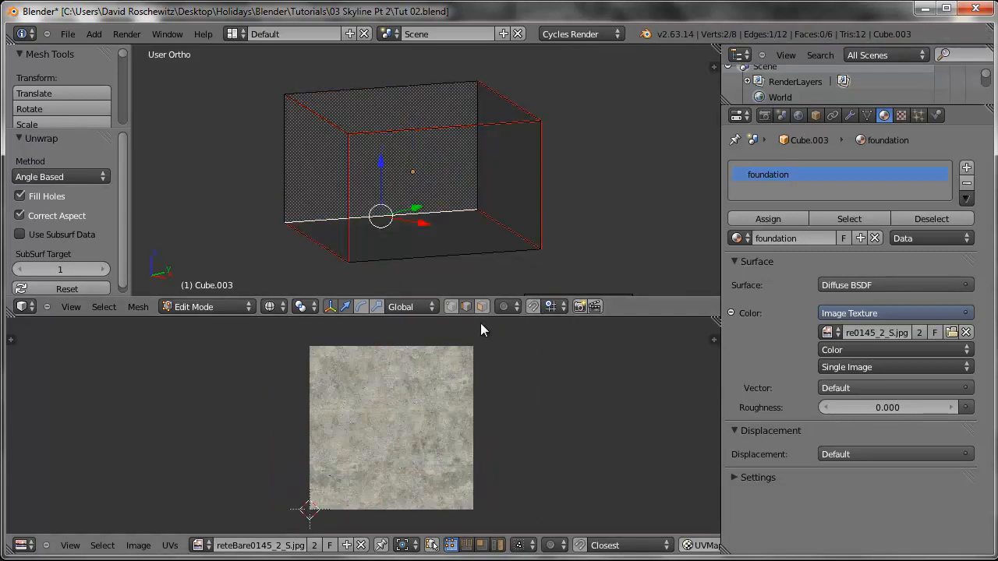
{"action": "key", "text": "a"}
{"action": "key", "text": "a"}
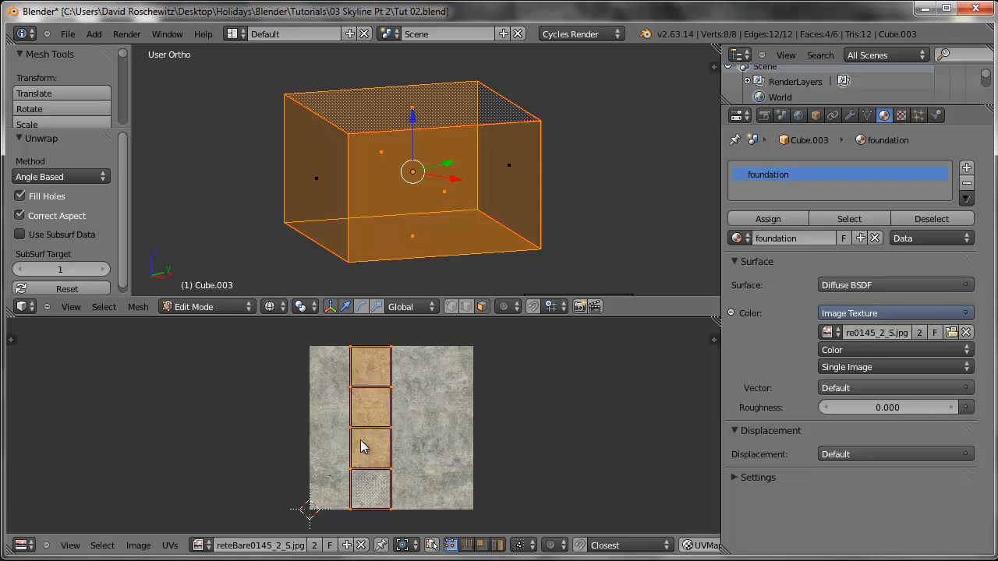
{"action": "right_click", "coordinate": [329, 187]}
{"action": "right_click", "coordinate": [515, 158], "text": "shift"}
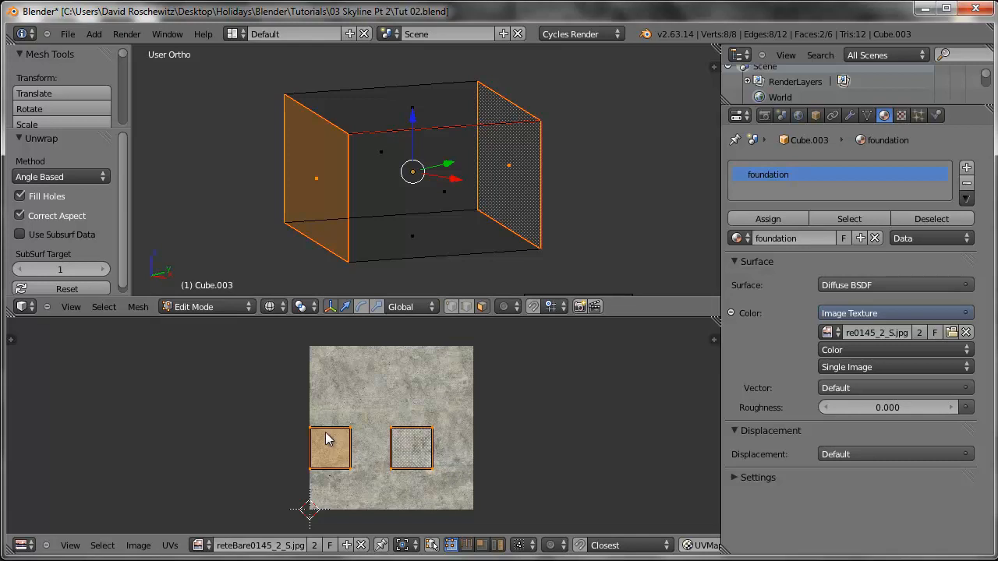
{"action": "key", "text": "a"}
{"action": "key", "text": "a"}
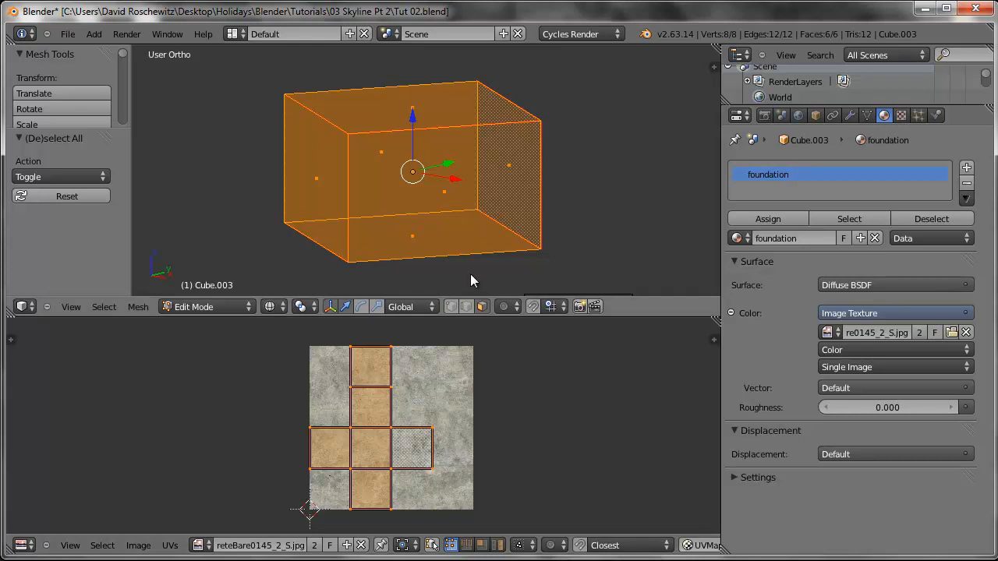
- Return to Object Mode and show the block with Material viewport shading to inspect the concrete texture
{"action": "key", "text": "Tab"}
{"action": "left_click", "coordinate": [275, 306]}
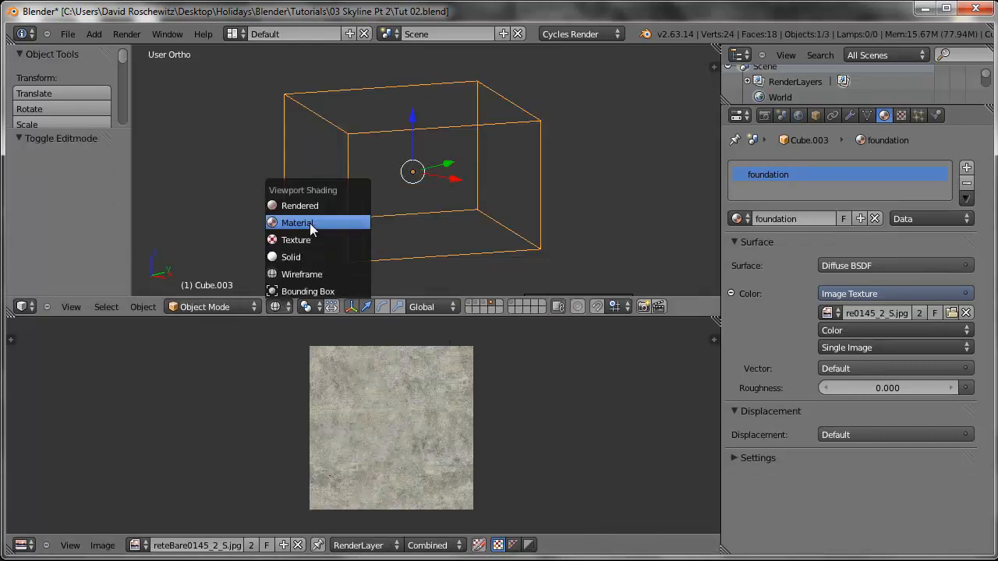
{"action": "left_click", "coordinate": [310, 223]}
{"action": "scroll", "coordinate": [409, 172], "scroll_direction": "up", "scroll_amount": 6}
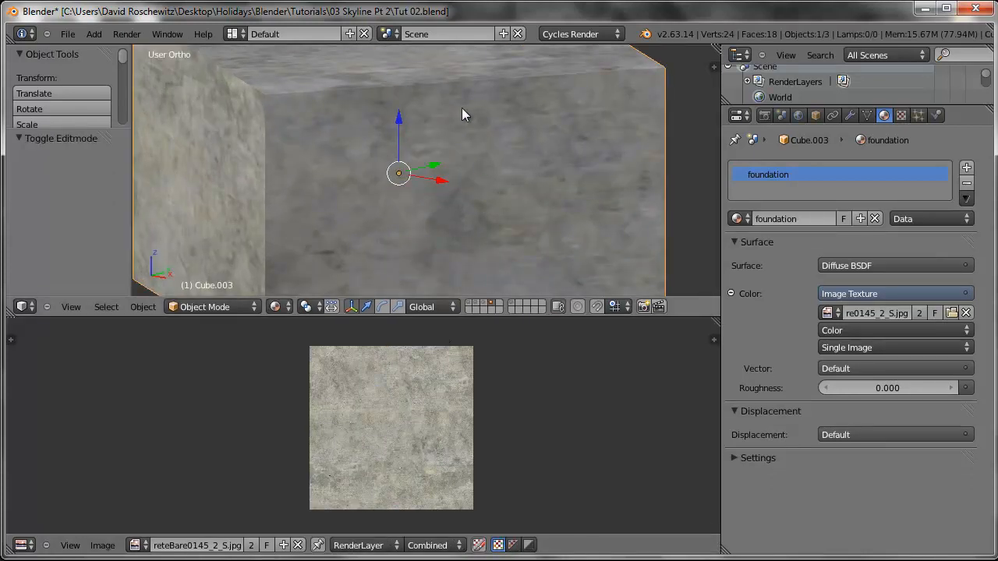
{"action": "middle_click_drag", "start_coordinate": [379, 194], "coordinate": [512, 182]}
{"action": "scroll", "coordinate": [510, 180], "scroll_direction": "down", "scroll_amount": 4}
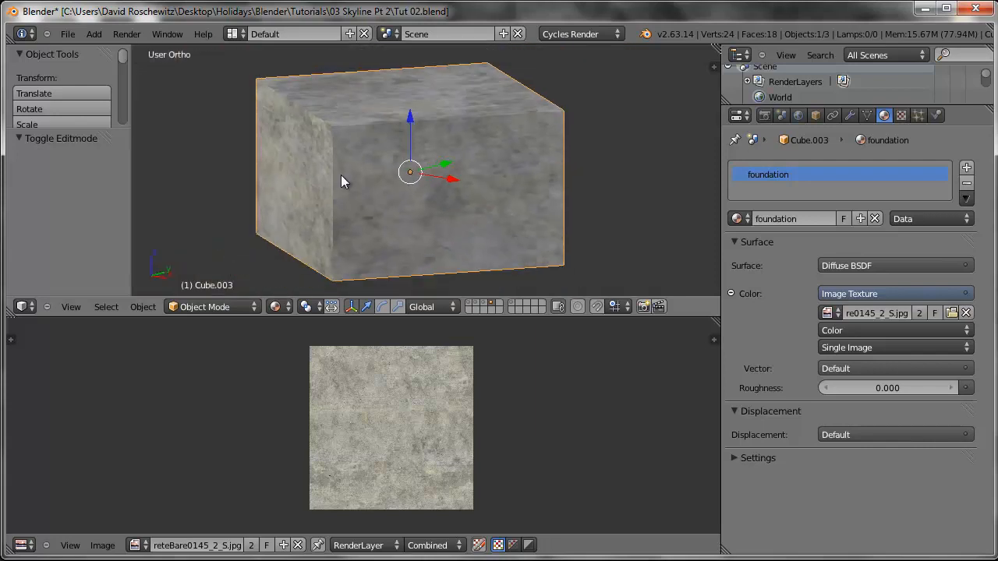
{"action": "scroll", "coordinate": [340, 174], "scroll_direction": "up", "scroll_amount": 4}
- Scale the large block's UV layout up by about 2.17 and check the finer concrete texture in Object Mode
{"action": "key", "text": "Tab"}
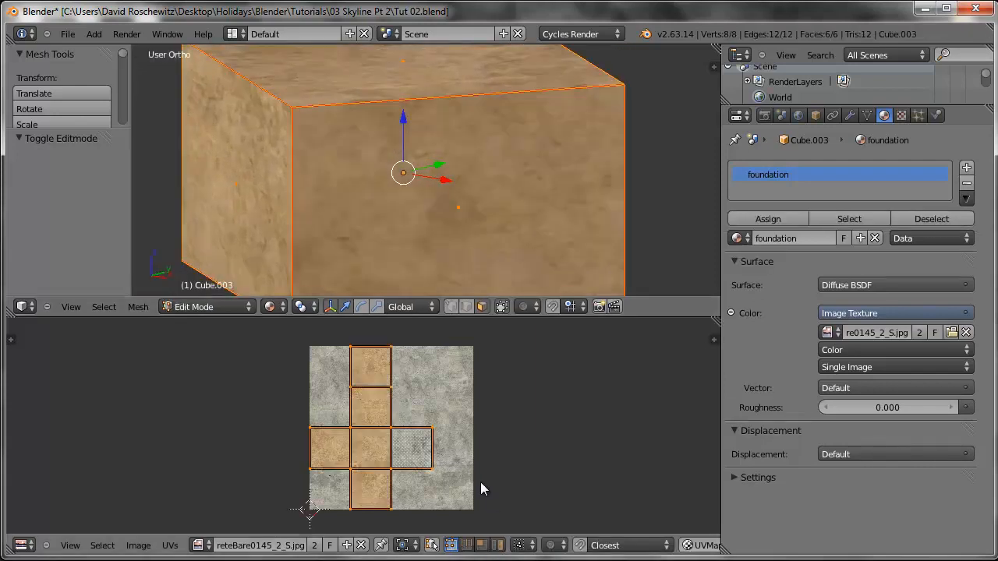
{"action": "key", "text": "s"}
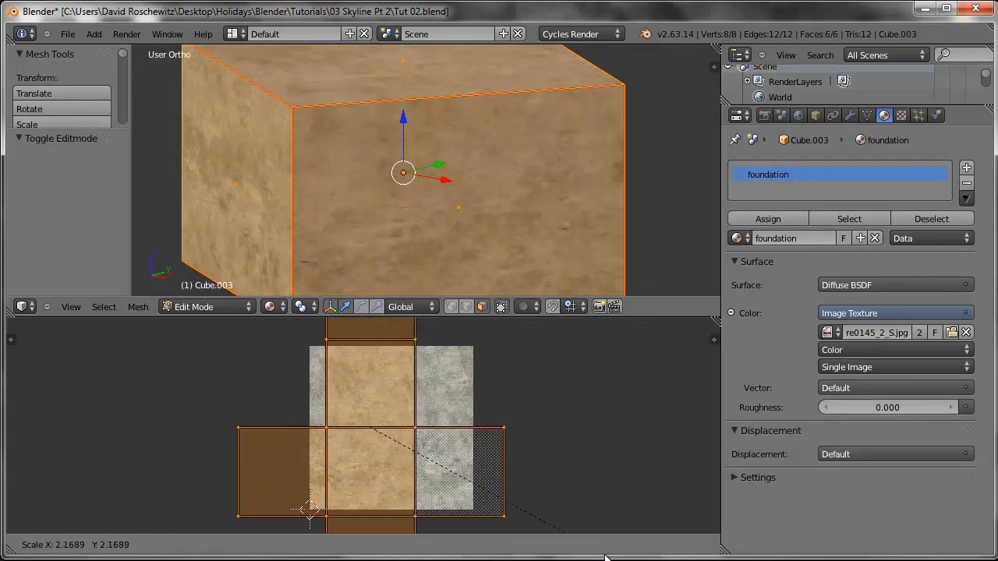
{"action": "left_click", "coordinate": [606, 556]}
{"action": "key", "text": "Tab"}
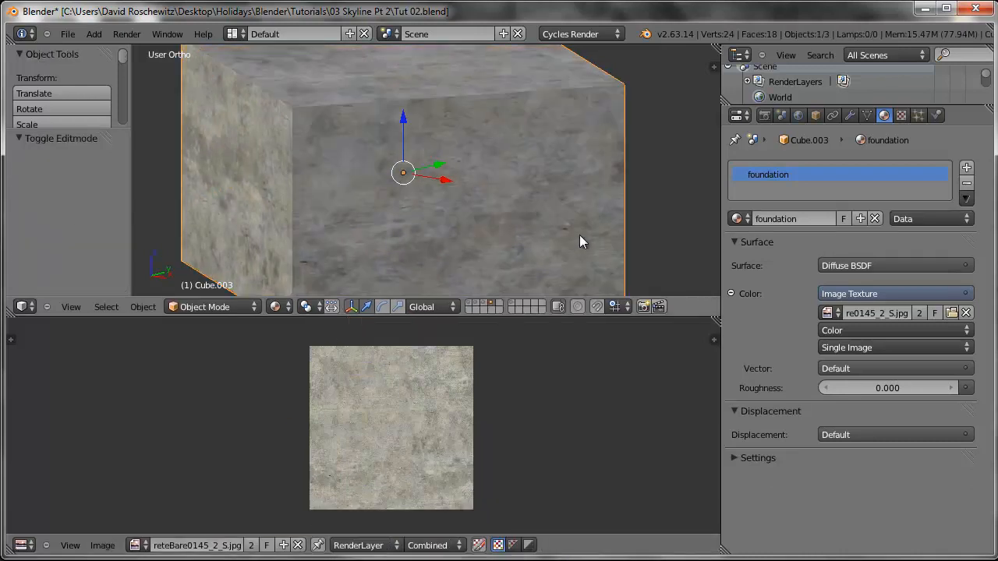
{"action": "scroll", "coordinate": [539, 216], "scroll_direction": "down", "scroll_amount": 2}
{"action": "scroll", "coordinate": [385, 174], "scroll_direction": "up", "scroll_amount": 1}
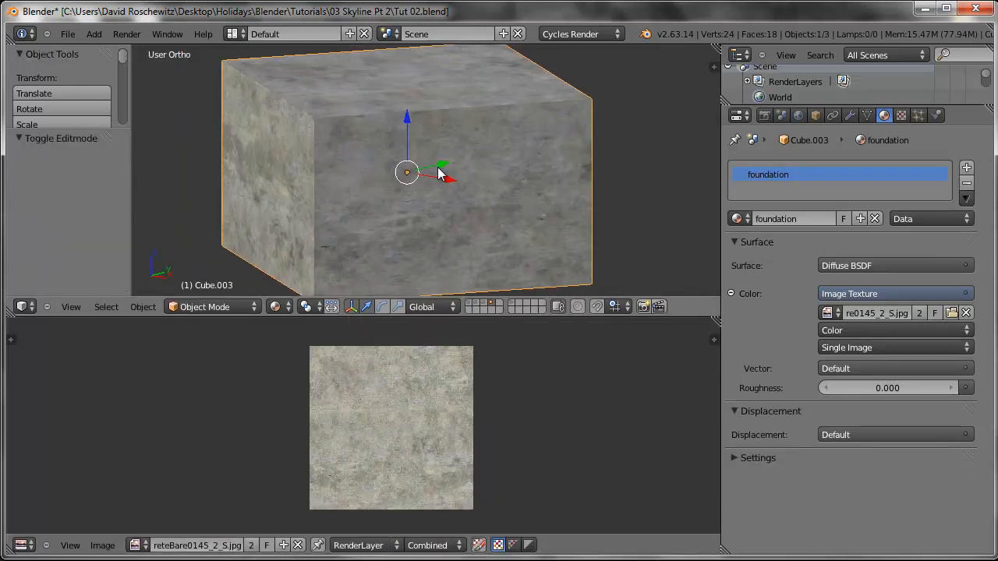
{"action": "scroll", "coordinate": [439, 173], "scroll_direction": "down", "scroll_amount": 3}
- Look through the camera and assign the existing foundation material to the two remaining black blocks
{"action": "key", "text": "KP_0"}
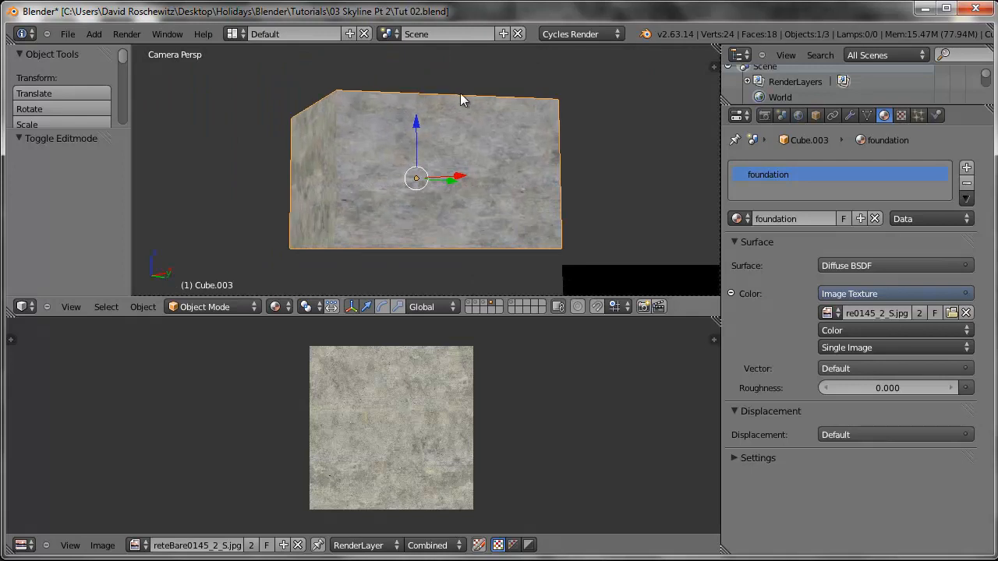
{"action": "scroll", "coordinate": [569, 170], "scroll_direction": "down", "scroll_amount": 2}
{"action": "right_click", "coordinate": [534, 236]}
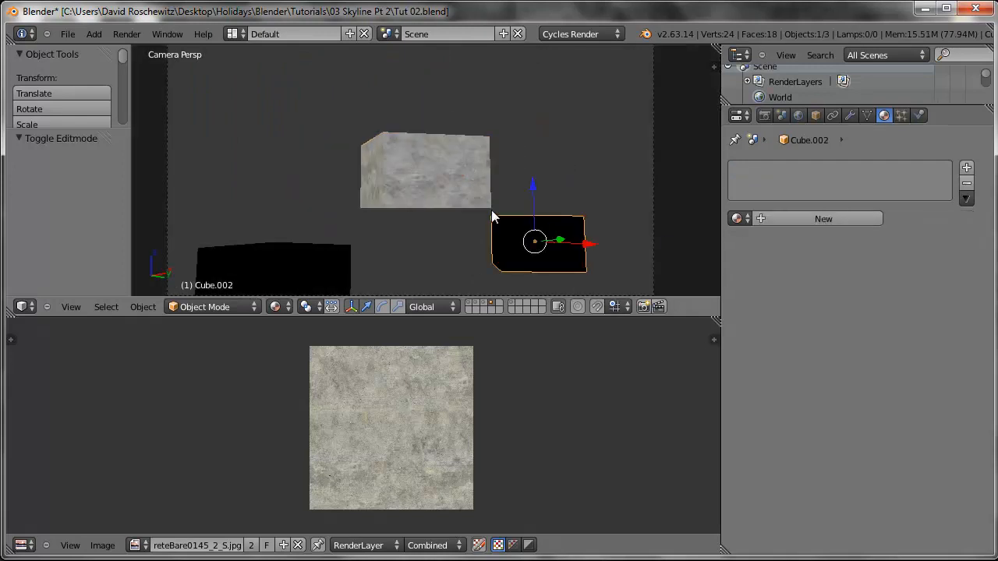
{"action": "middle_click_drag", "start_coordinate": [535, 237], "coordinate": [455, 139], "text": "shift"}
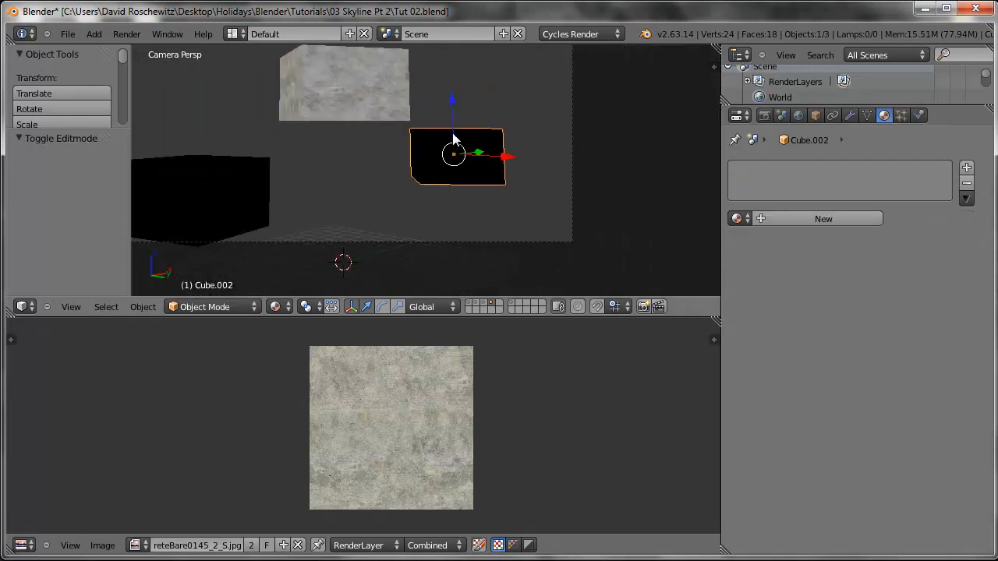
{"action": "left_click", "coordinate": [738, 218]}
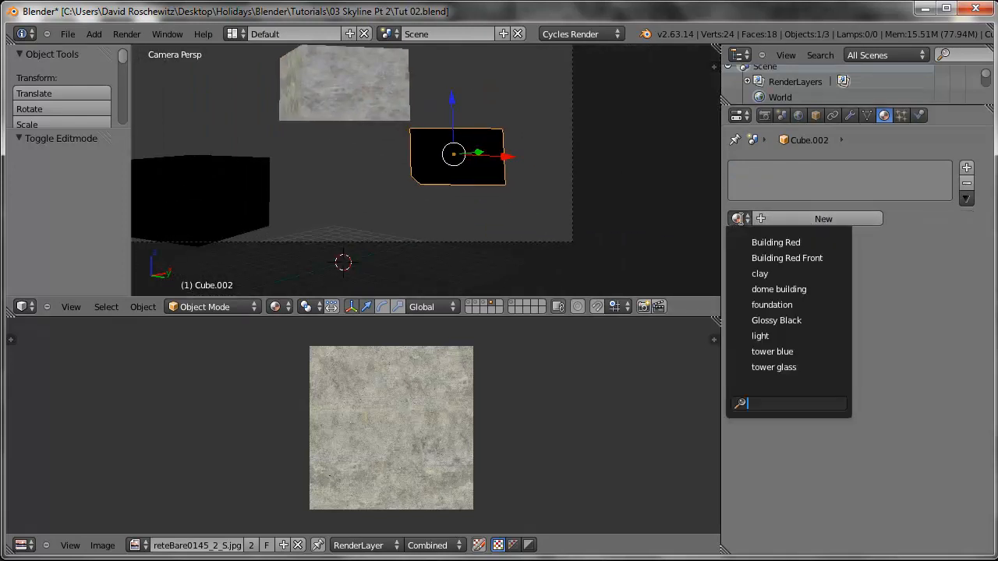
{"action": "left_click", "coordinate": [772, 305]}
{"action": "right_click", "coordinate": [217, 183]}
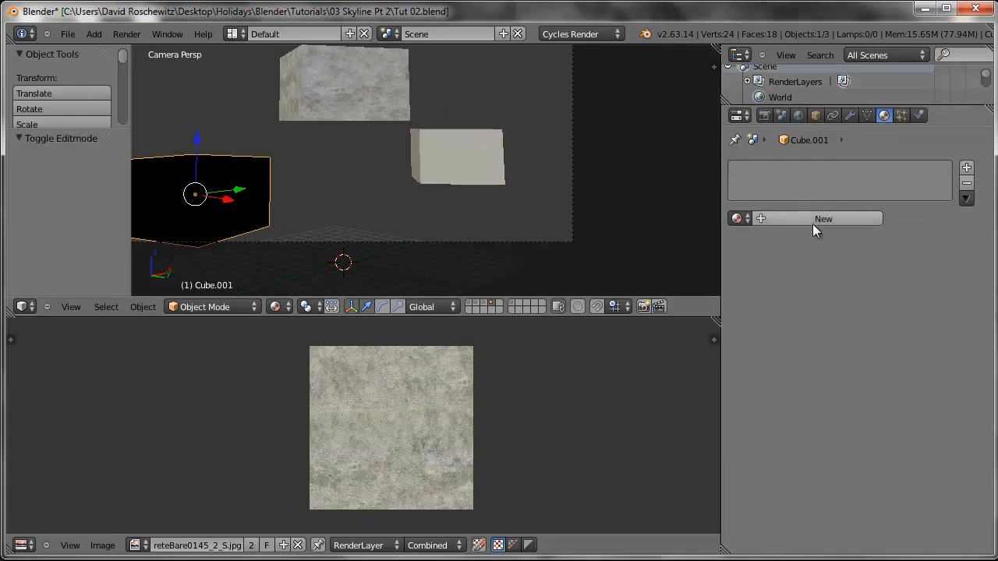
{"action": "left_click", "coordinate": [744, 219]}
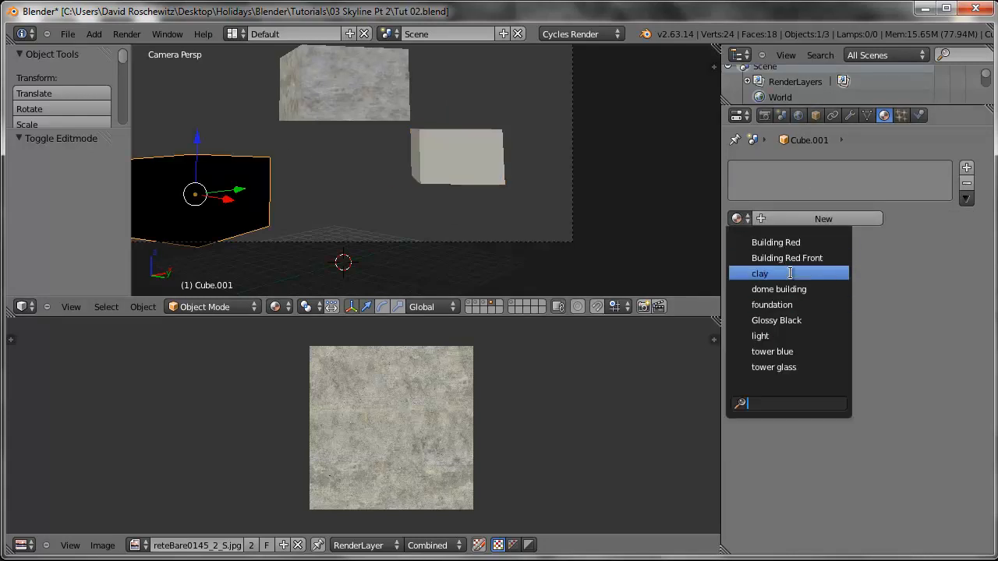
{"action": "left_click", "coordinate": [787, 304]}
- Open the small right-hand block's mesh for editing in wireframe, with edge selection active and everything deselected
{"action": "right_click", "coordinate": [429, 153]}
{"action": "scroll", "coordinate": [479, 162], "scroll_direction": "up", "scroll_amount": 2}
{"action": "key", "text": "Tab"}
{"action": "middle_click_drag", "start_coordinate": [455, 148], "coordinate": [394, 113], "text": "shift"}
{"action": "middle_click_drag", "start_coordinate": [393, 113], "coordinate": [375, 225]}
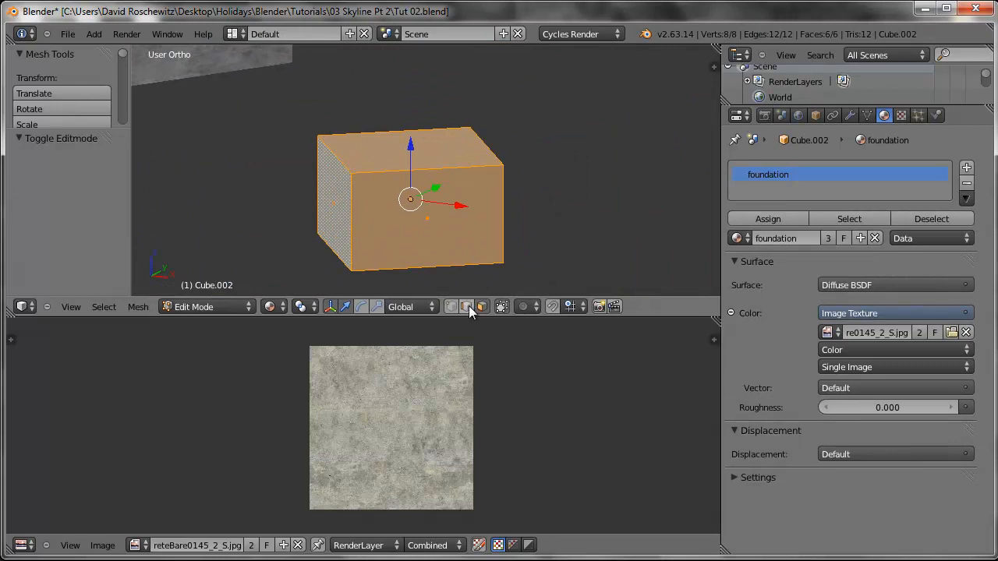
{"action": "key", "text": "a"}
{"action": "key", "text": "z"}
- Mark seams on seven edges of the small block, following the same cross-shaped pattern as on the large block
{"action": "right_click", "coordinate": [349, 160]}
{"action": "right_click", "coordinate": [499, 154], "text": "shift"}
{"action": "right_click", "coordinate": [421, 171], "text": "shift"}
{"action": "right_click", "coordinate": [338, 243], "text": "shift"}
{"action": "right_click", "coordinate": [350, 238], "text": "shift"}
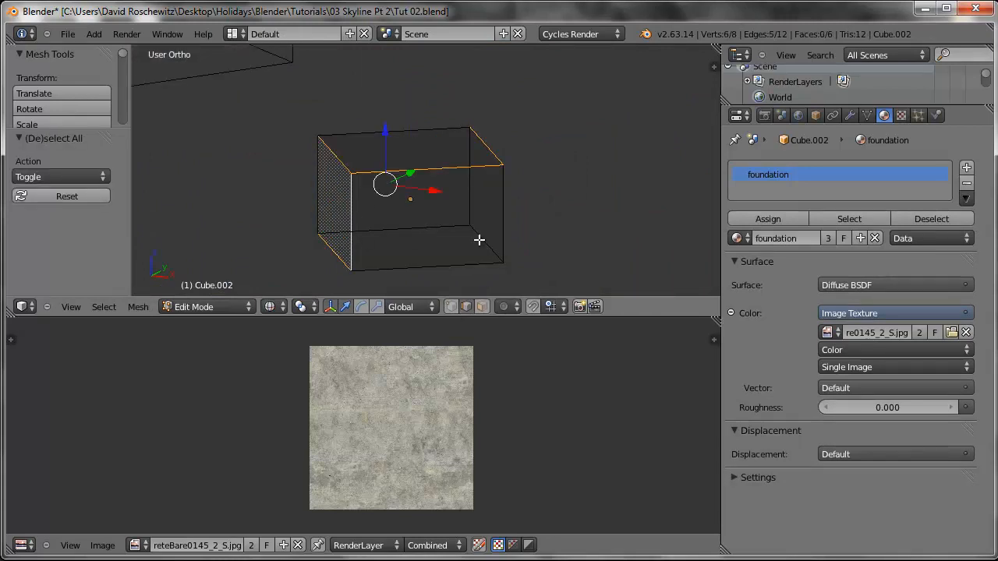
{"action": "right_click", "coordinate": [505, 215], "text": "shift"}
{"action": "right_click", "coordinate": [465, 263], "text": "shift"}
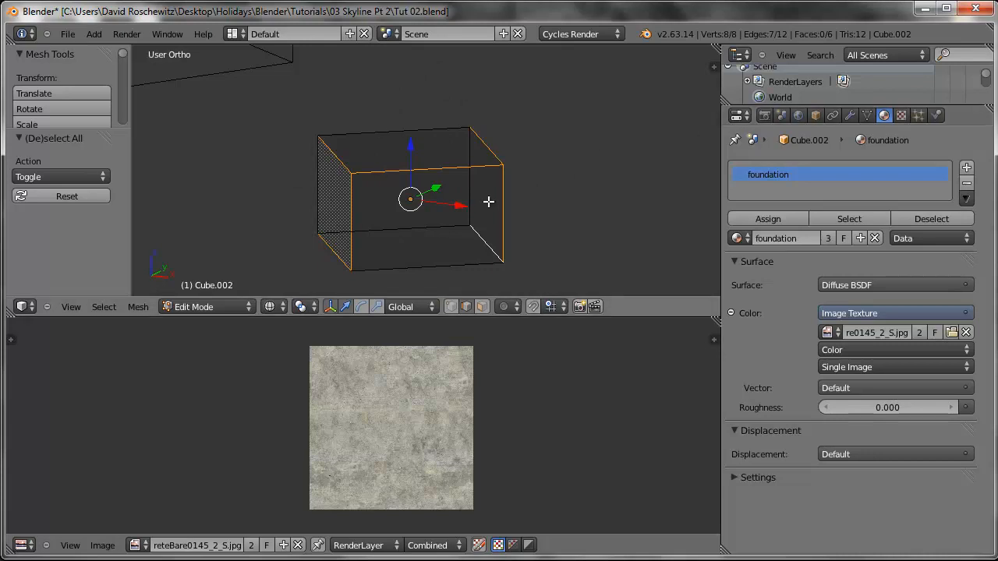
{"action": "key", "text": "ctrl+e"}
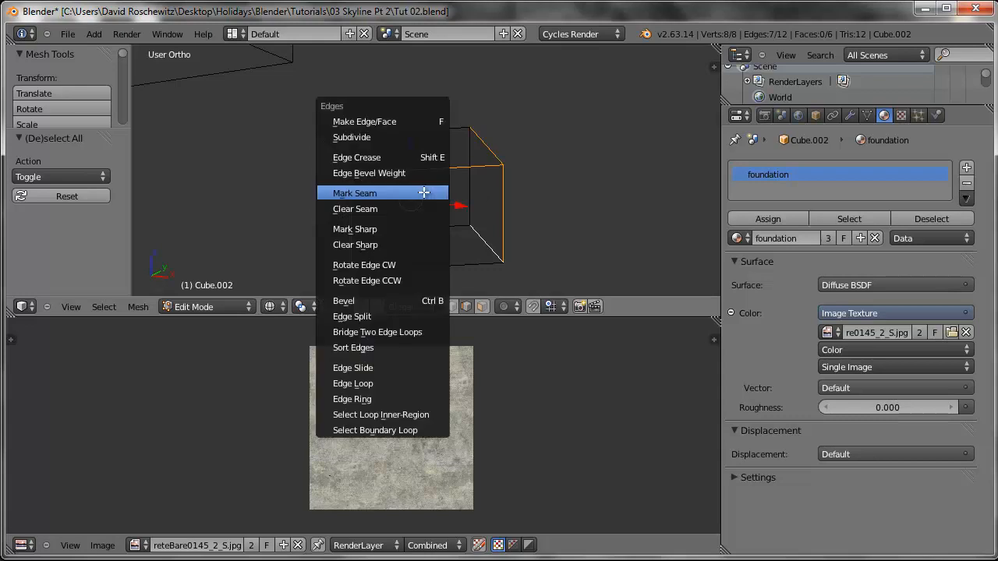
{"action": "left_click", "coordinate": [423, 192]}
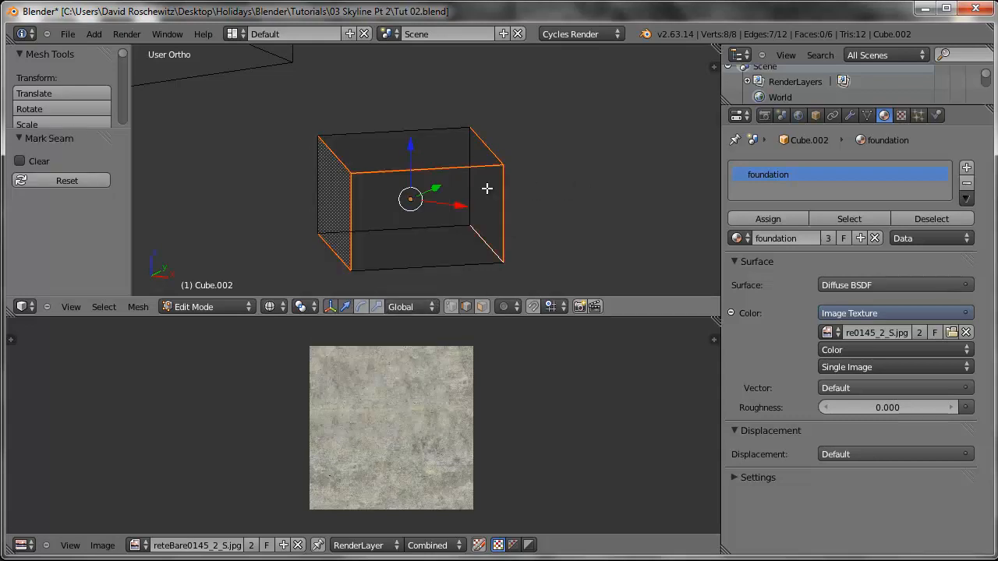
- Unwrap the small block's entire mesh along its seams and clear the selection
{"action": "key", "text": "a"}
{"action": "key", "text": "a"}
{"action": "key", "text": "a"}
{"action": "key", "text": "a"}
{"action": "key", "text": "u"}
{"action": "left_click", "coordinate": [486, 188]}
{"action": "key", "text": "a"}
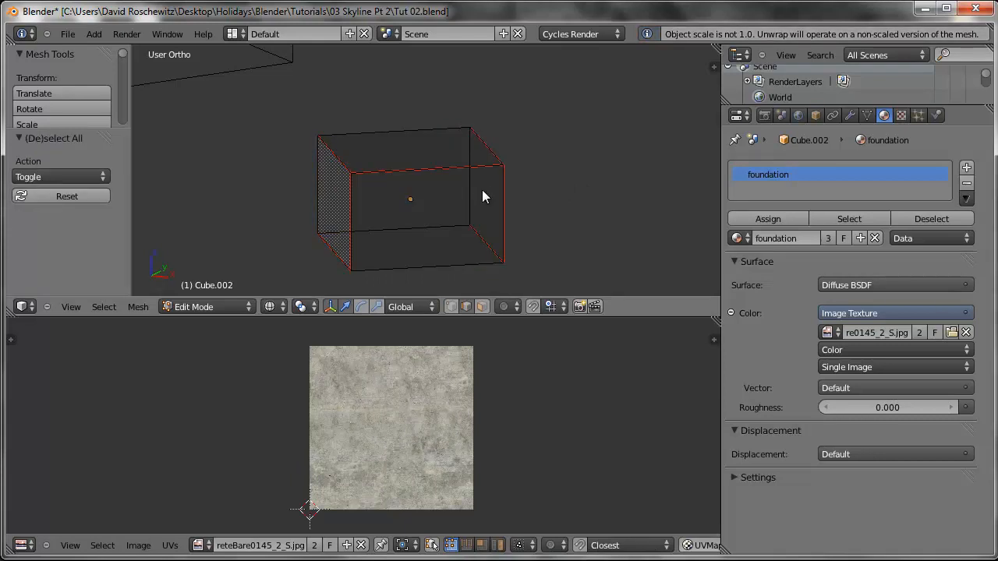
- Switch to the left-hand foundation block and open its mesh for editing in wireframe with everything deselected
{"action": "key", "text": "Tab"}
{"action": "left_click", "coordinate": [275, 306]}
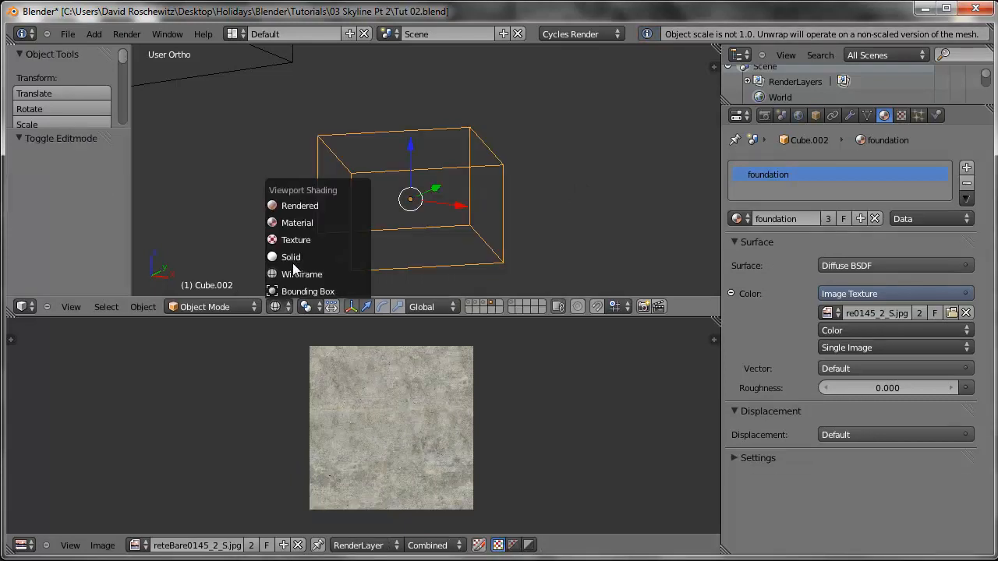
{"action": "left_click", "coordinate": [300, 222]}
{"action": "scroll", "coordinate": [431, 218], "scroll_direction": "down", "scroll_amount": 4}
{"action": "middle_click_drag", "start_coordinate": [408, 195], "coordinate": [669, 128]}
{"action": "right_click", "coordinate": [407, 180]}
{"action": "key", "text": "Tab"}
{"action": "scroll", "coordinate": [407, 179], "scroll_direction": "up", "scroll_amount": 2}
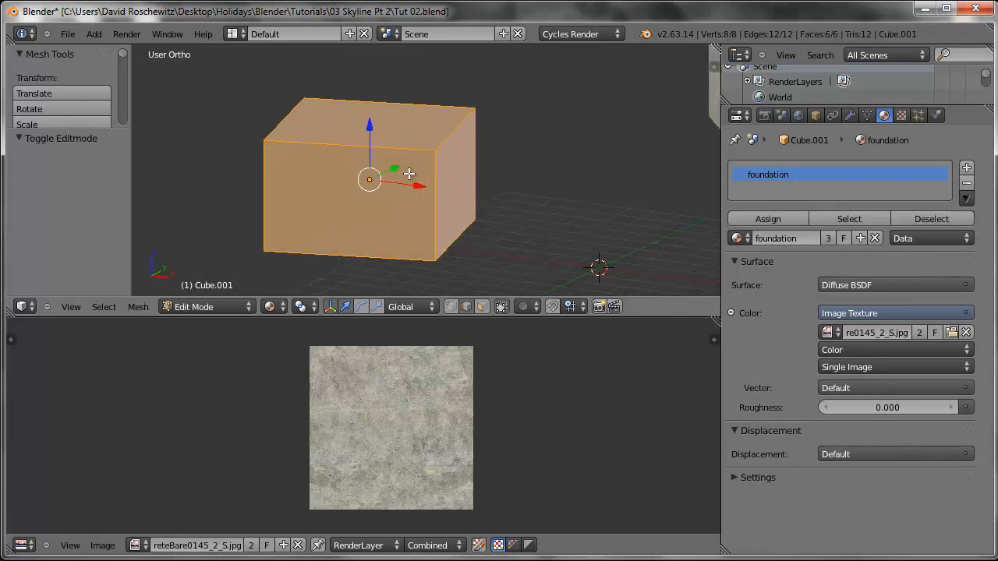
{"action": "key", "text": "a"}
{"action": "key", "text": "z"}
- Mark seams on seven edges of the left-hand block, following the same cross-shaped pattern as on the other blocks
{"action": "right_click", "coordinate": [450, 132]}
{"action": "right_click", "coordinate": [285, 124], "text": "shift"}
{"action": "right_click", "coordinate": [291, 141], "text": "shift"}
{"action": "right_click", "coordinate": [283, 216], "text": "shift"}
{"action": "right_click", "coordinate": [272, 205], "text": "shift"}
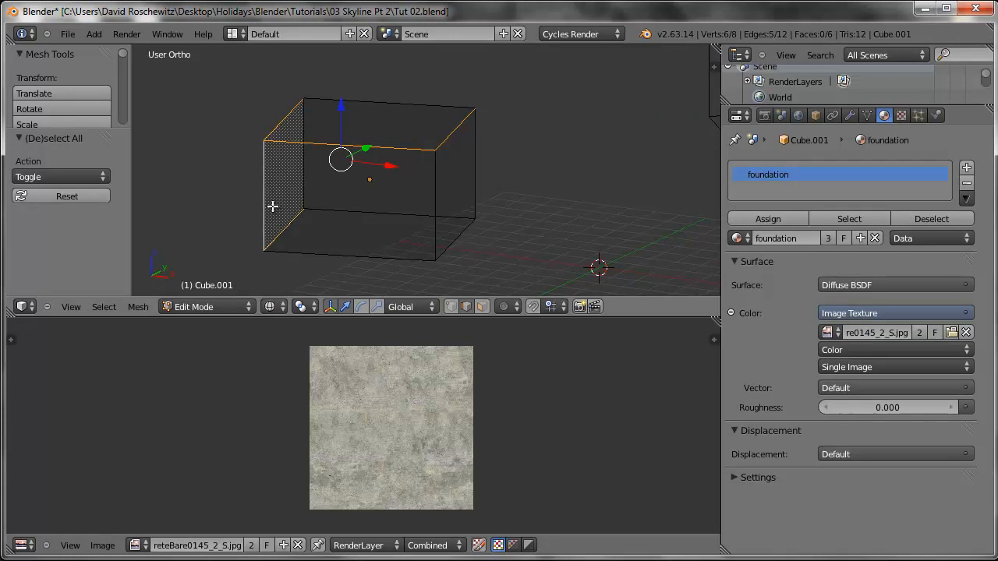
{"action": "right_click", "coordinate": [433, 218], "text": "shift"}
{"action": "right_click", "coordinate": [451, 245], "text": "shift"}
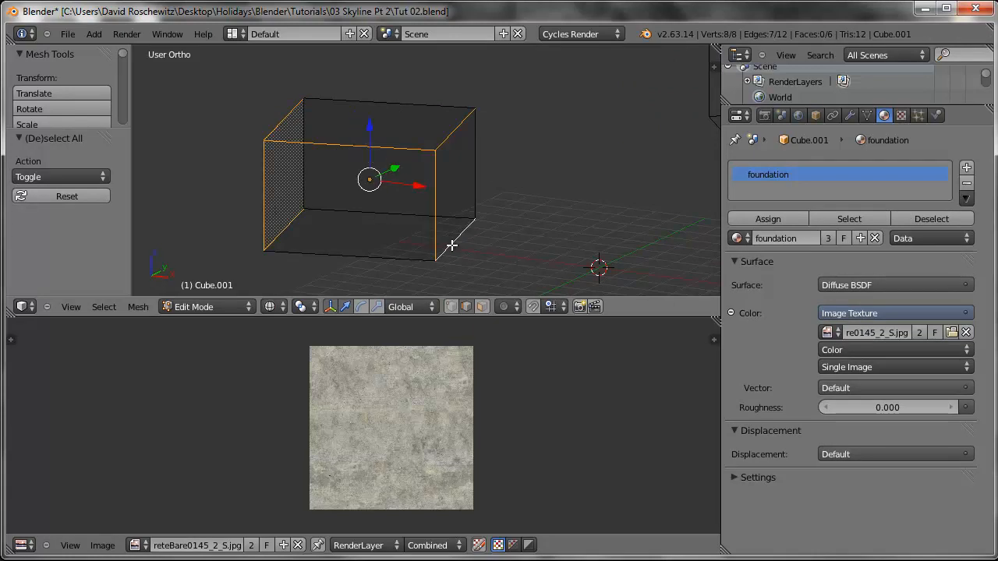
{"action": "key", "text": "ctrl+e"}
{"action": "left_click", "coordinate": [413, 161]}
- Unwrap the left-hand block's entire mesh along its seams and return to Object Mode
{"action": "key", "text": "a"}
{"action": "key", "text": "a"}
{"action": "key", "text": "u"}
{"action": "left_click", "coordinate": [454, 174]}
{"action": "key", "text": "a"}
{"action": "key", "text": "Tab"}
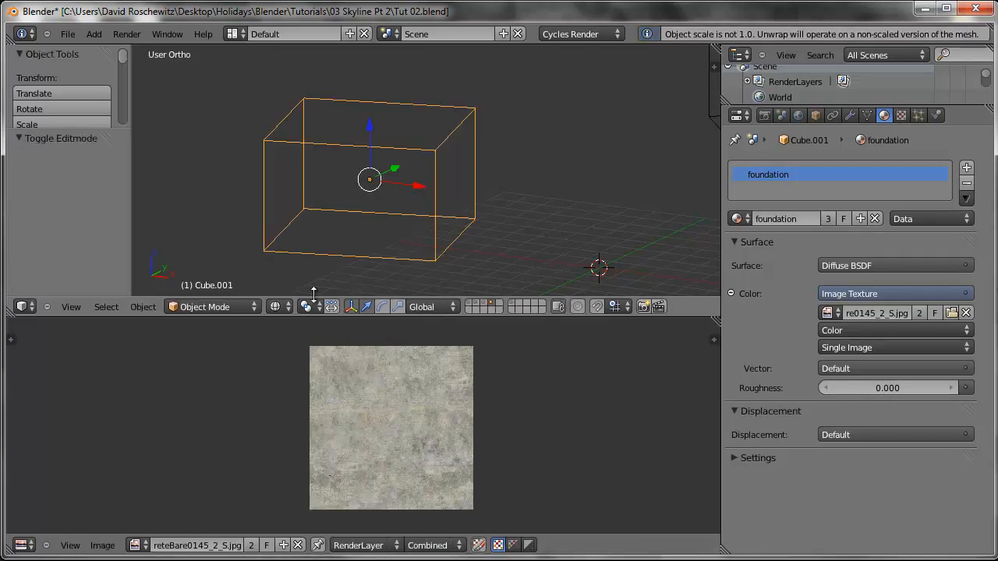
- Switch the viewport to Material shading and look through the camera at the three foundation blocks
{"action": "key", "text": "z"}
{"action": "left_click", "coordinate": [303, 221]}
{"action": "scroll", "coordinate": [433, 216], "scroll_direction": "down", "scroll_amount": 3}
{"action": "mouse_move", "coordinate": [434, 217]}
{"action": "middle_mouse_down"}
{"action": "mouse_move", "coordinate": [540, 174]}
{"action": "mouse_move", "coordinate": [435, 211]}
{"action": "middle_mouse_up"}
{"action": "key", "text": "KP_5"}
{"action": "key", "text": "KP_0"}
{"action": "scroll", "coordinate": [436, 209], "scroll_direction": "down", "scroll_amount": 3}
{"action": "middle_click_drag", "start_coordinate": [368, 111], "coordinate": [455, 203], "text": "shift"}
{"action": "scroll", "coordinate": [415, 110], "scroll_direction": "up", "scroll_amount": 3}
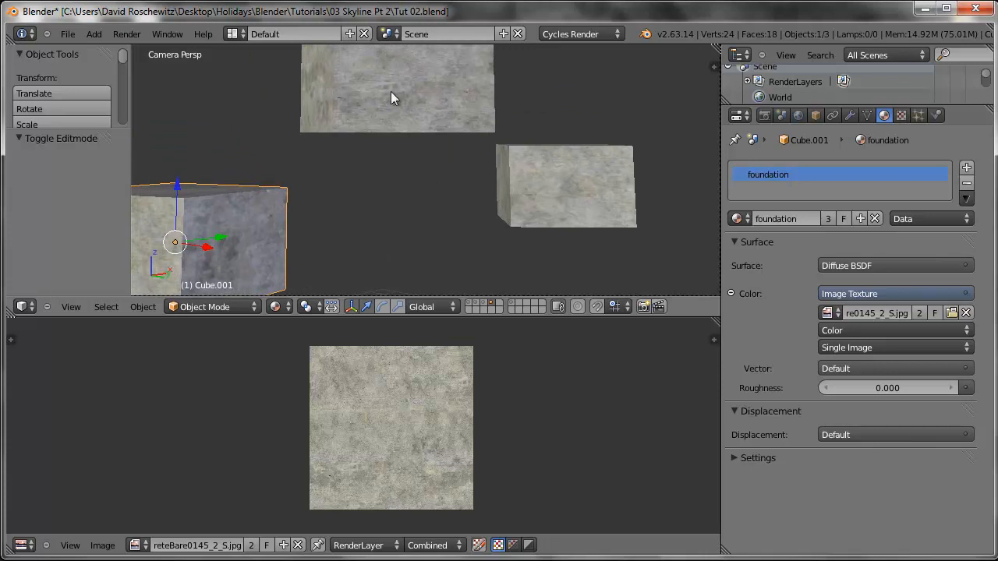
- Enlarge the left-hand block's whole UV layout over the concrete image and return to Object Mode
{"action": "scroll", "coordinate": [400, 96], "scroll_direction": "down", "scroll_amount": 1}
{"action": "key", "text": "Tab"}
{"action": "key", "text": "a"}
{"action": "key", "text": "s"}
{"action": "left_click", "coordinate": [357, 221]}
{"action": "key", "text": "Tab"}
- Enlarge the small right-hand block's whole UV layout over the concrete image and return to Object Mode
{"action": "right_click", "coordinate": [505, 199]}
{"action": "key", "text": "Tab"}
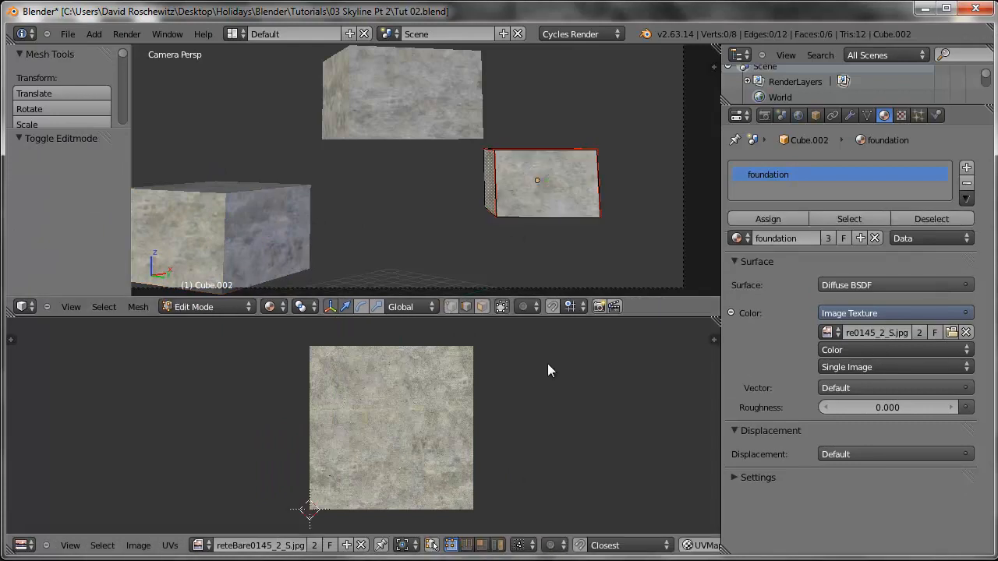
{"action": "key", "text": "a"}
{"action": "key", "text": "s"}
{"action": "left_click", "coordinate": [557, 187]}
{"action": "key", "text": "Tab"}
- Show the terrain and building layers together with the foundation blocks in the camera view
{"action": "scroll", "coordinate": [515, 183], "scroll_direction": "down", "scroll_amount": 1}
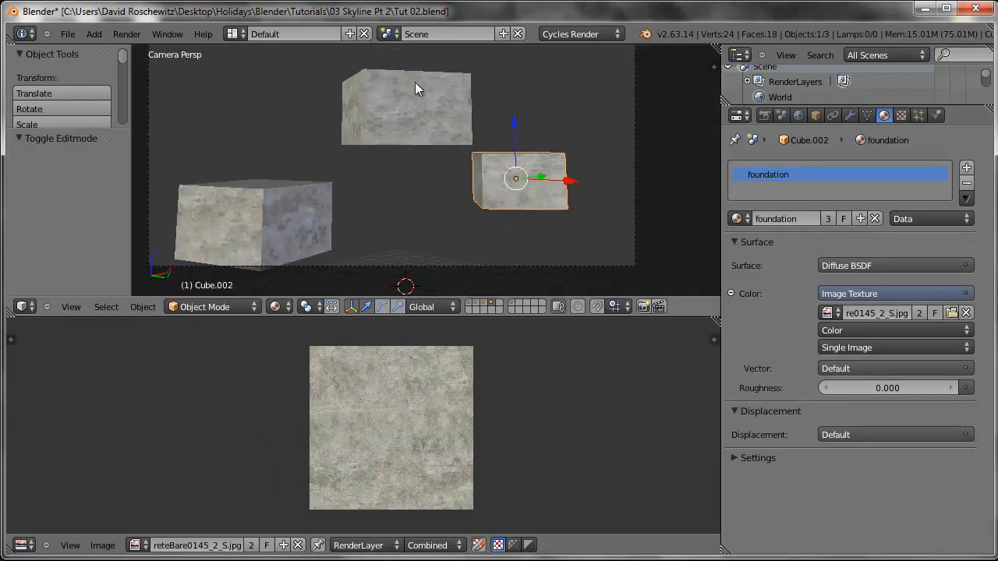
{"action": "scroll", "coordinate": [347, 180], "scroll_direction": "down", "scroll_amount": 3}
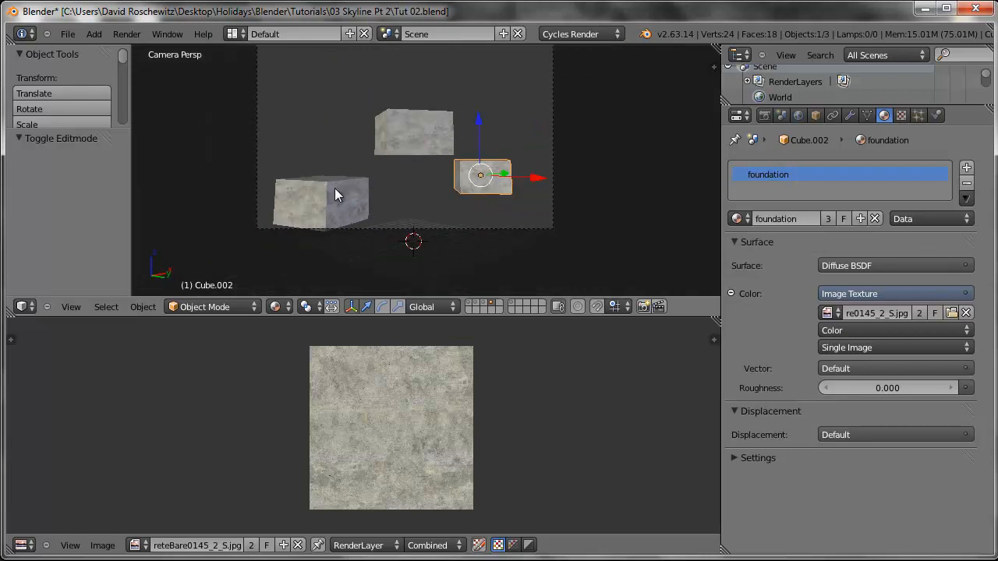
{"action": "left_click", "coordinate": [471, 303], "text": "shift"}
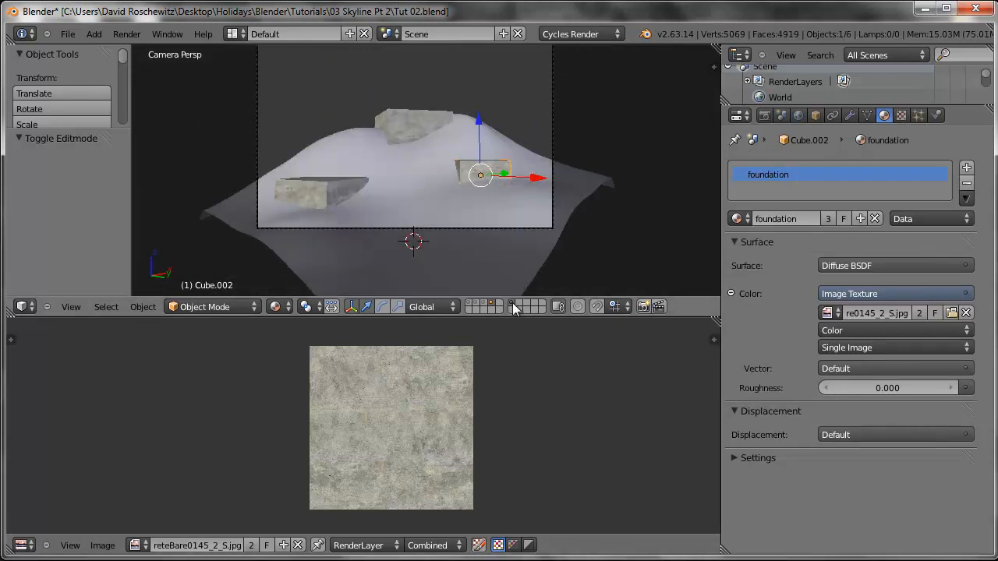
{"action": "left_click", "coordinate": [476, 306], "text": "shift"}
{"action": "left_click", "coordinate": [475, 309], "text": "shift"}
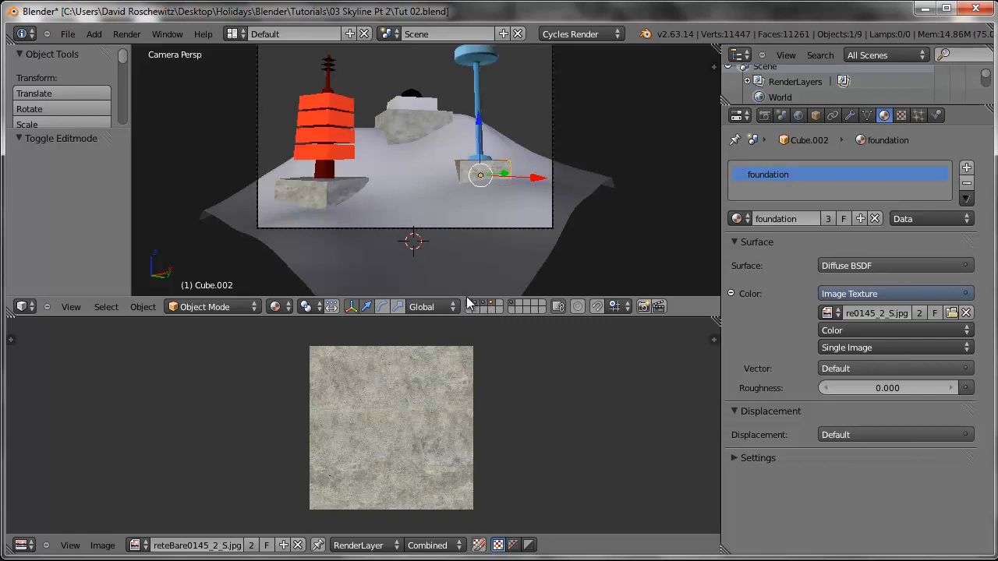
{"action": "scroll", "coordinate": [460, 167], "scroll_direction": "down", "scroll_amount": 3}
{"action": "scroll", "coordinate": [461, 193], "scroll_direction": "up", "scroll_amount": 3}
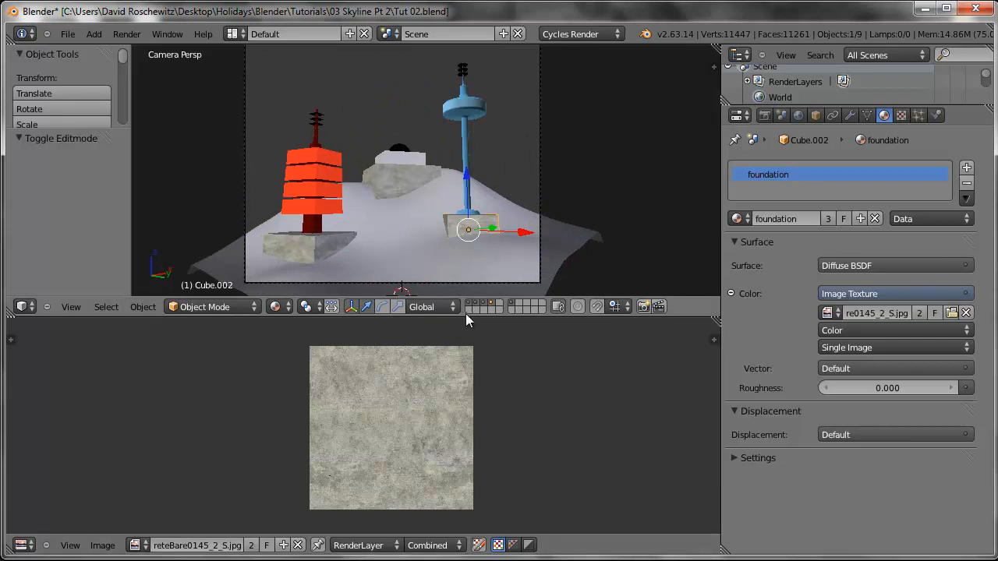
- Enlarge the 3D viewport and display the Render Result in the image editor, inspecting it maximized
{"action": "left_click_drag", "start_coordinate": [466, 315], "coordinate": [467, 466]}
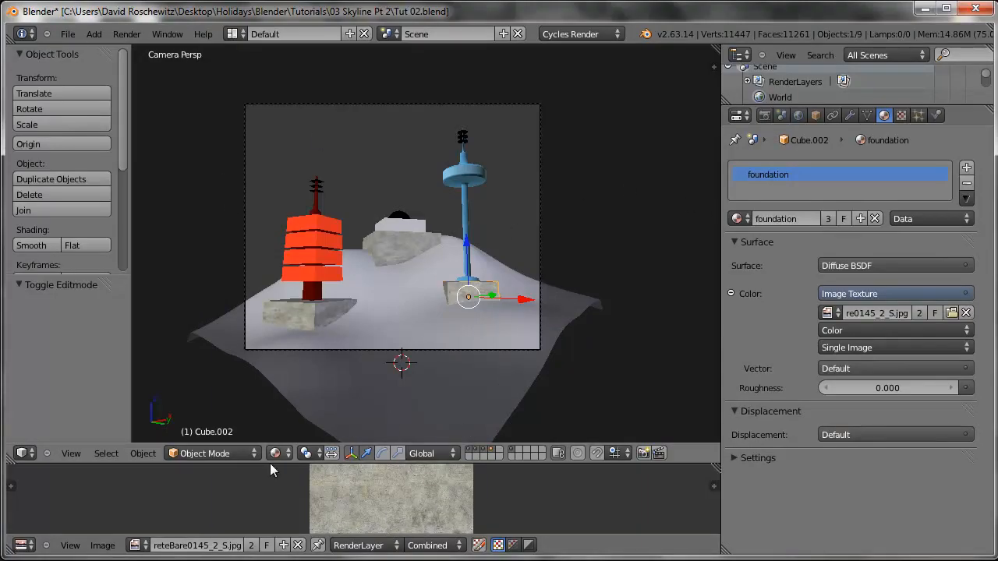
{"action": "left_click", "coordinate": [135, 545]}
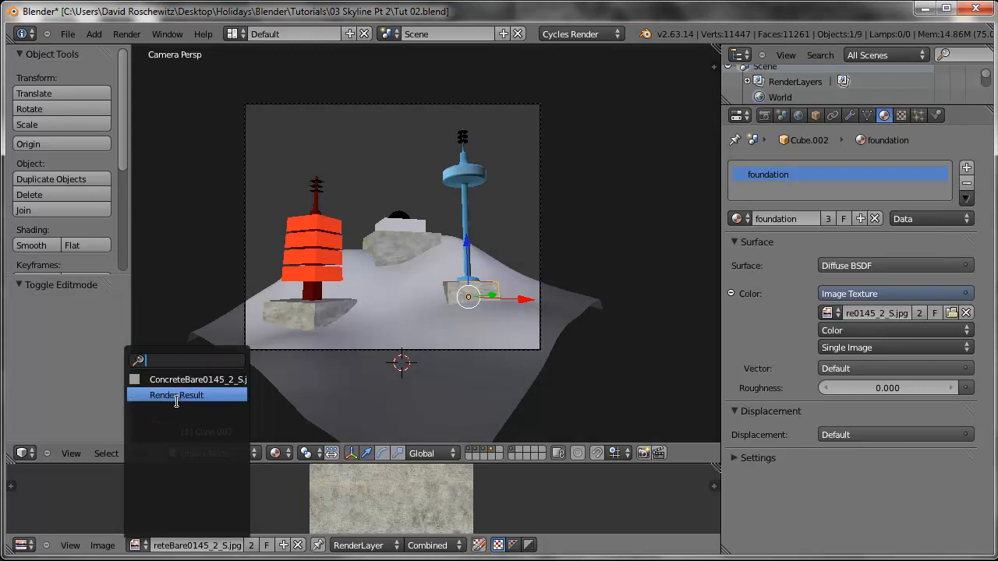
{"action": "left_click", "coordinate": [176, 395]}
{"action": "key", "text": "ctrl+Up"}
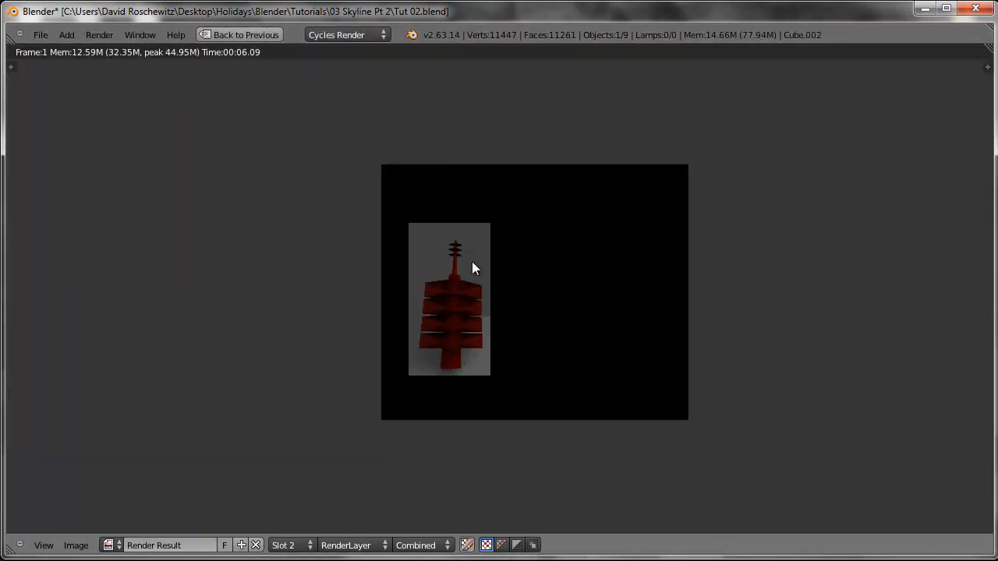
{"action": "scroll", "coordinate": [471, 265], "scroll_direction": "up", "scroll_amount": 6}
{"action": "scroll", "coordinate": [439, 180], "scroll_direction": "down", "scroll_amount": 3}
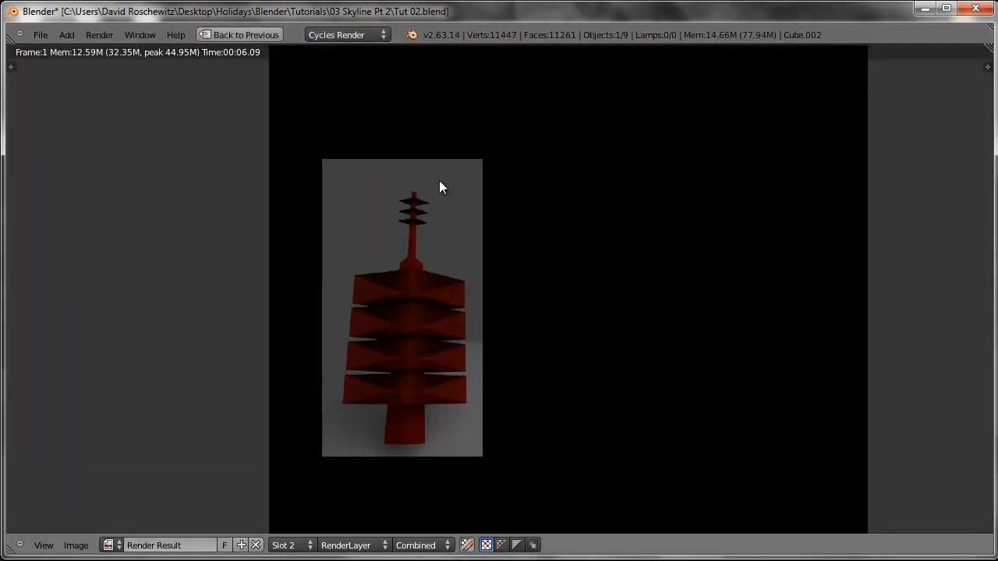
{"action": "key", "text": "ctrl+Up"}
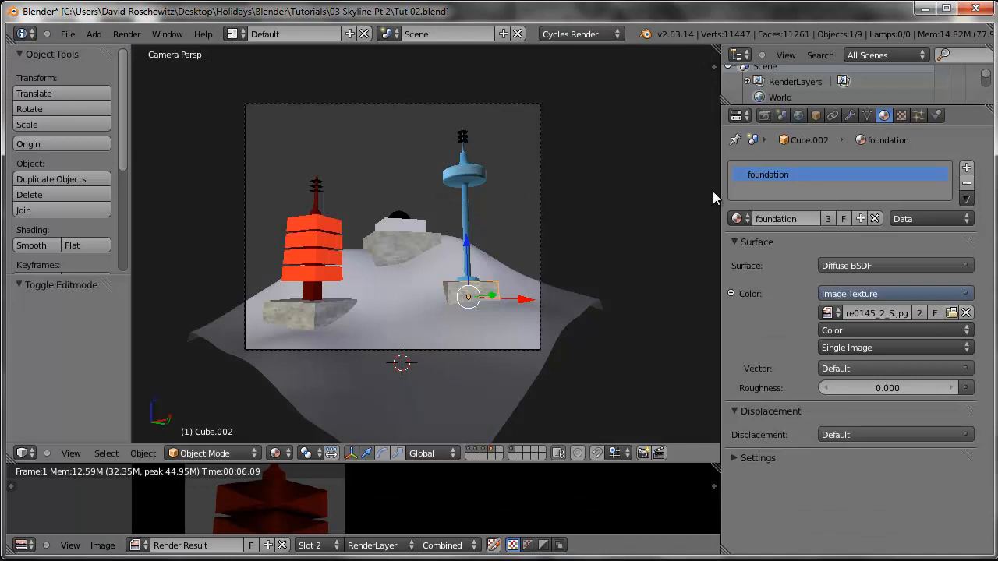
- Enable nodes for the World surface and darken its Background color to near black
{"action": "left_click", "coordinate": [801, 117]}
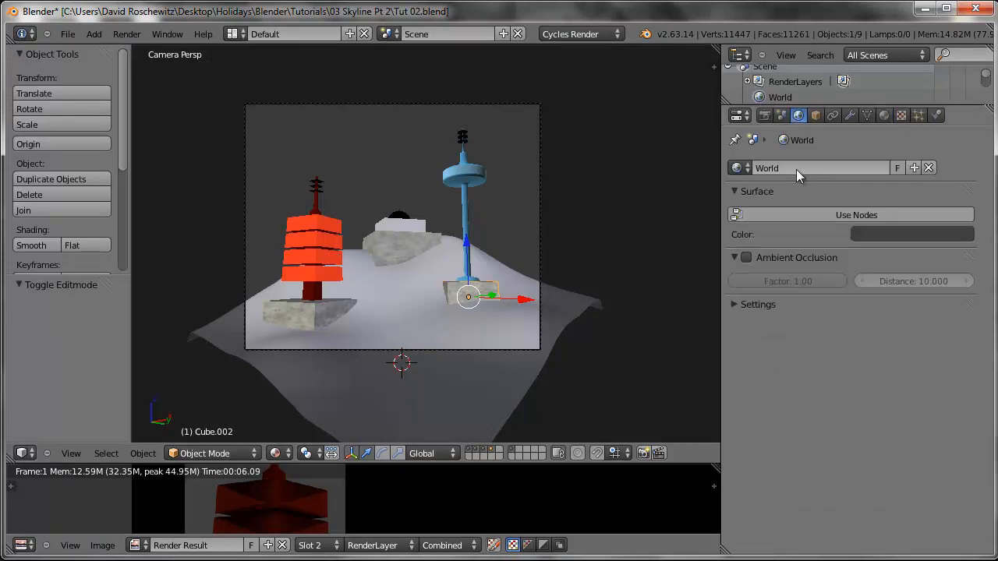
{"action": "left_click", "coordinate": [867, 214]}
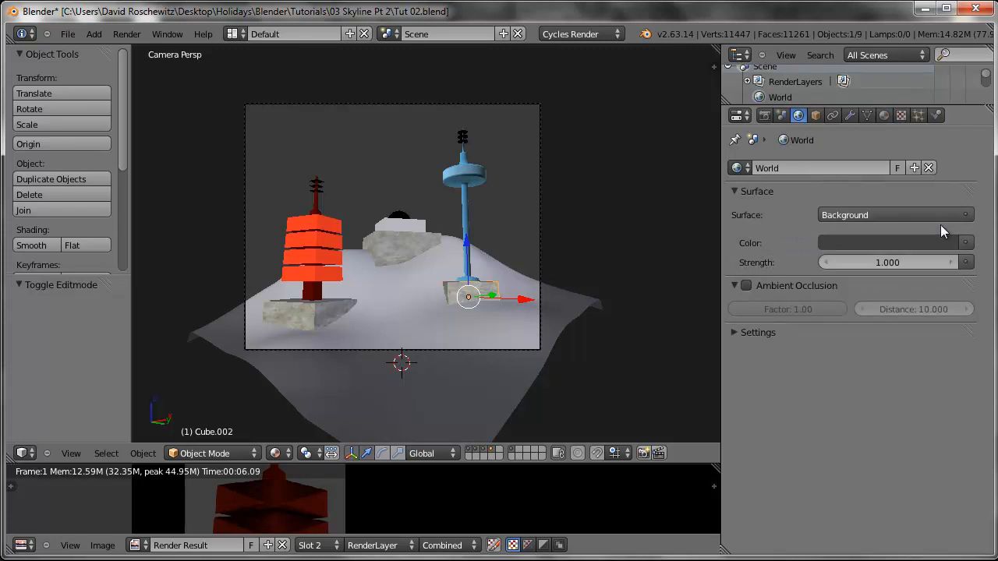
{"action": "left_click", "coordinate": [920, 243]}
{"action": "left_click_drag", "start_coordinate": [948, 352], "coordinate": [949, 363]}
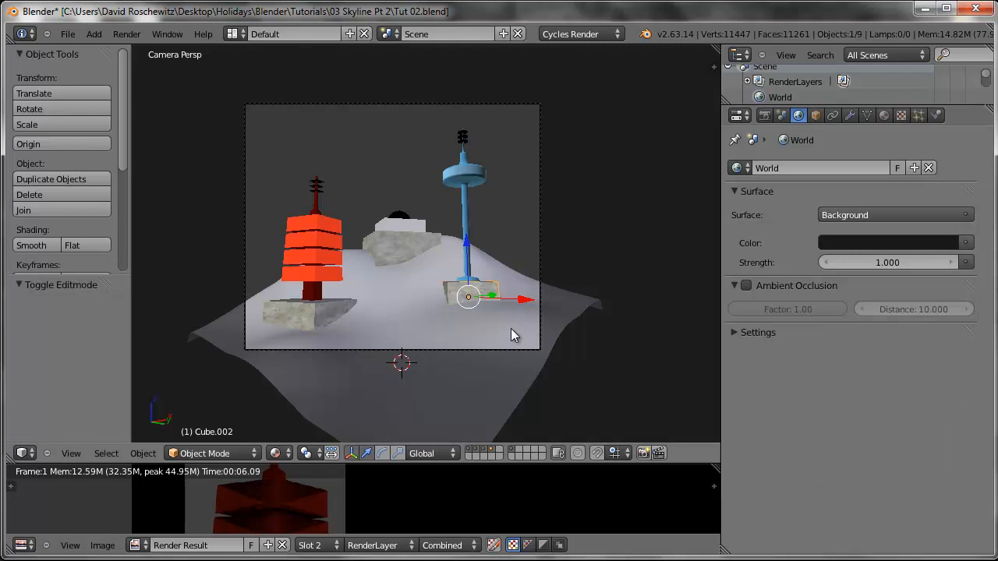
- Save over the existing Tut 02.blend file and render the camera view
{"action": "key", "text": "ctrl+s"}
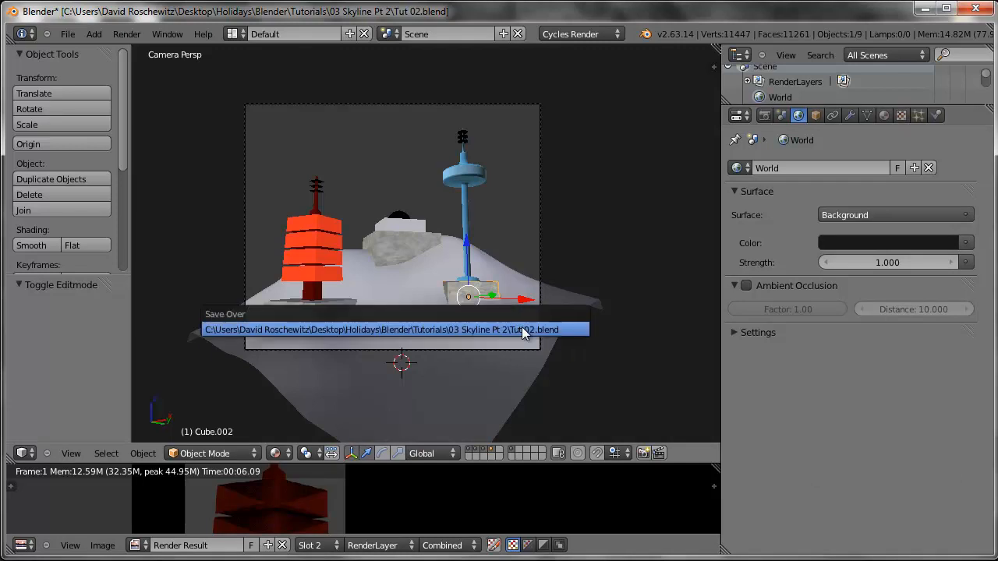
{"action": "left_click", "coordinate": [522, 329]}
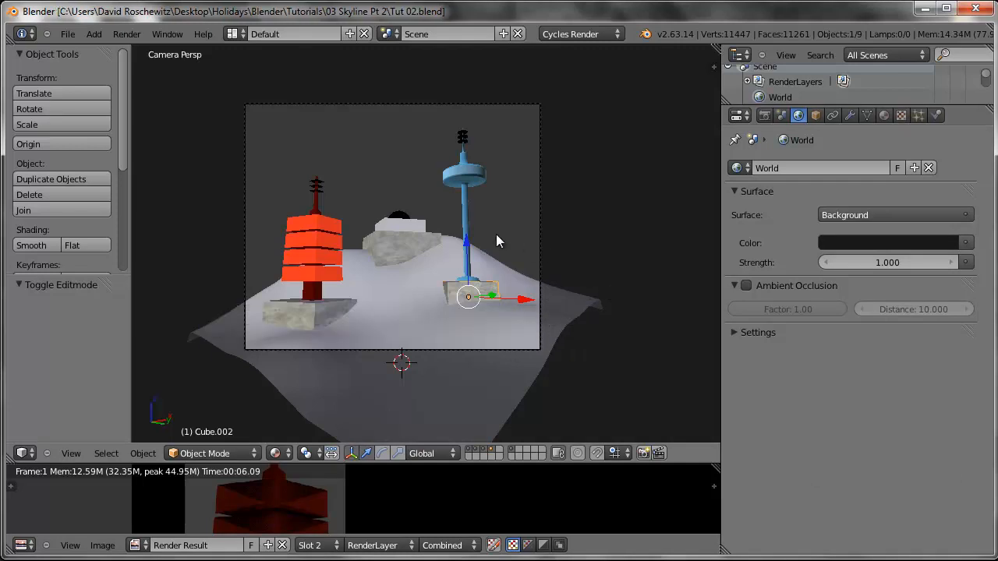
{"action": "scroll", "coordinate": [497, 235], "scroll_direction": "up", "scroll_amount": 2}
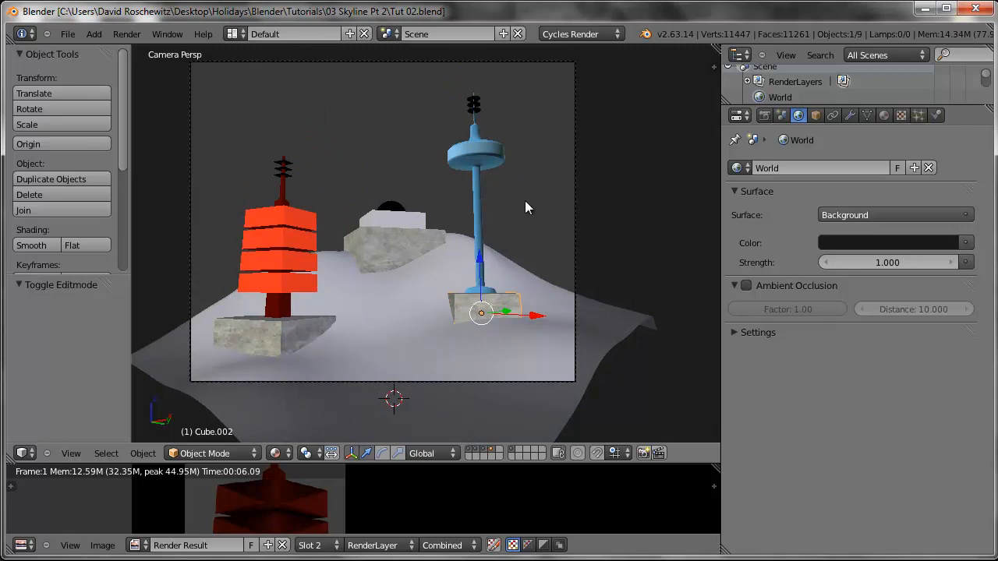
{"action": "key", "text": "F12"}
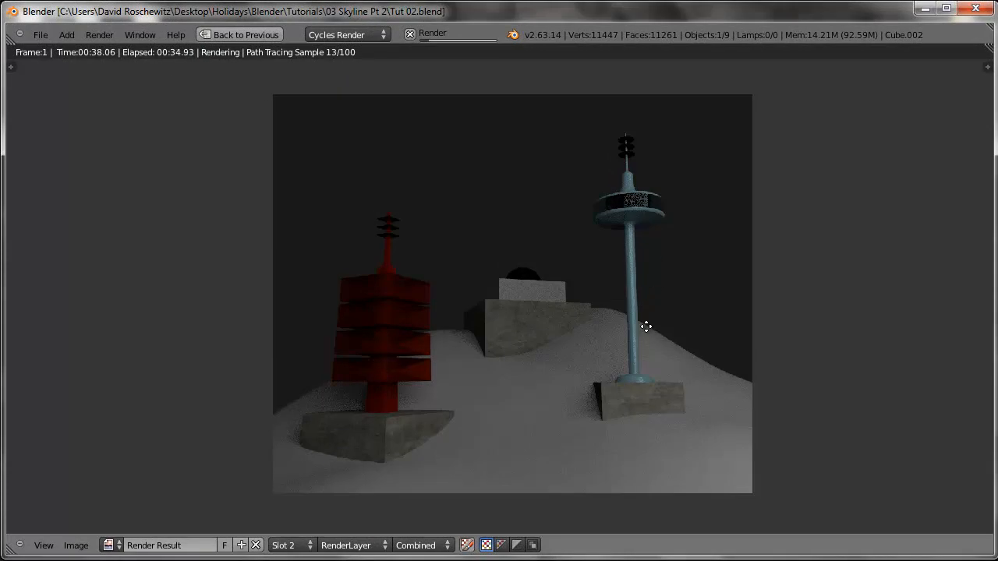
- Examine the concrete texture on the foundation blocks in the render, stop rendering and return to the editing layout
{"action": "middle_click_drag", "start_coordinate": [645, 327], "coordinate": [627, 321]}
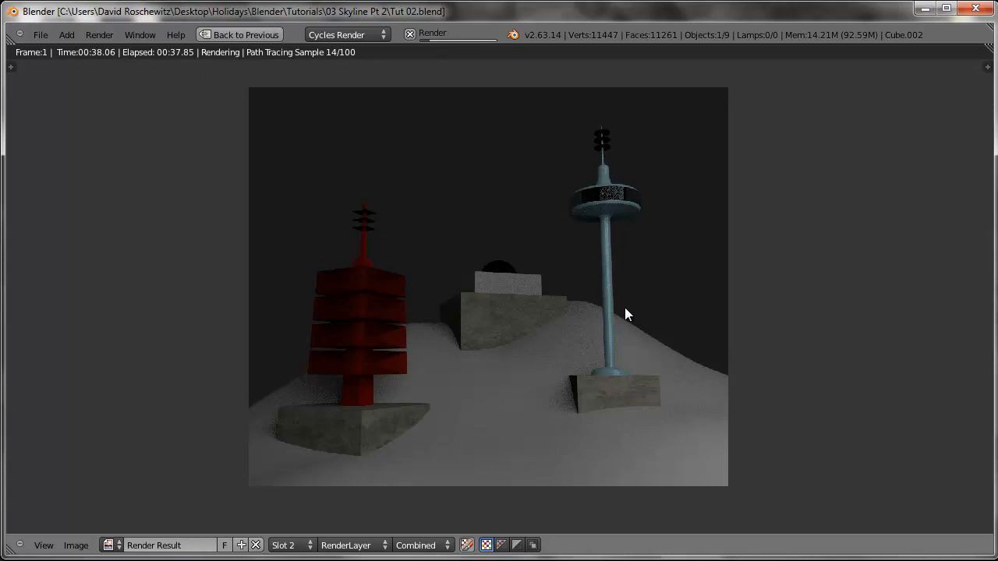
{"action": "scroll", "coordinate": [597, 350], "scroll_direction": "up", "scroll_amount": 2}
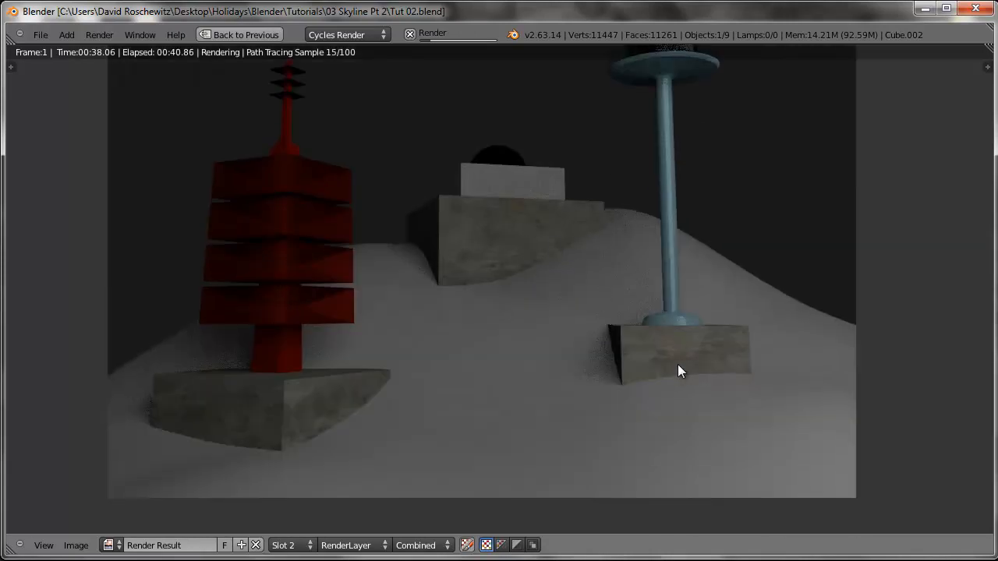
{"action": "scroll", "coordinate": [707, 359], "scroll_direction": "down", "scroll_amount": 2}
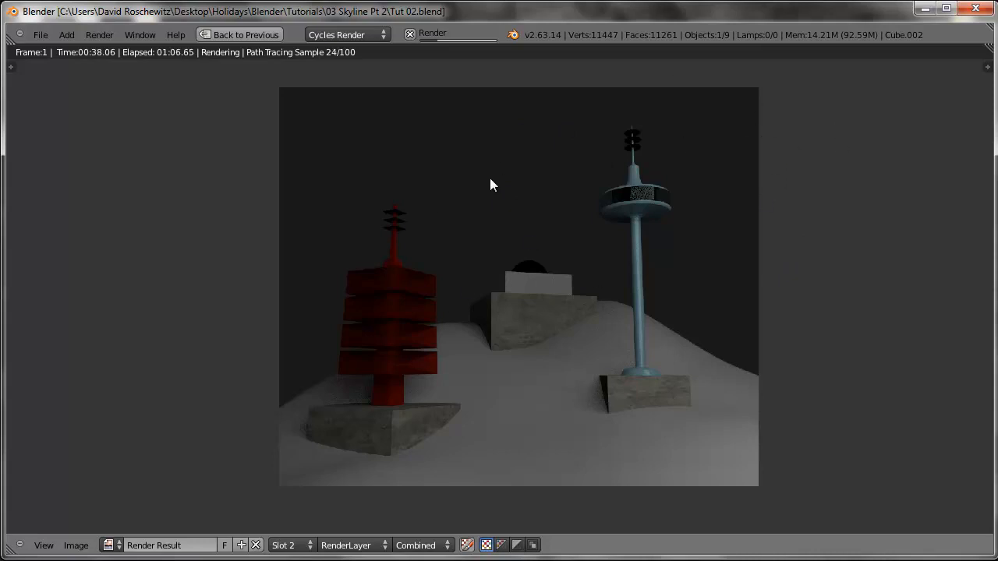
{"action": "key", "text": "Escape"}
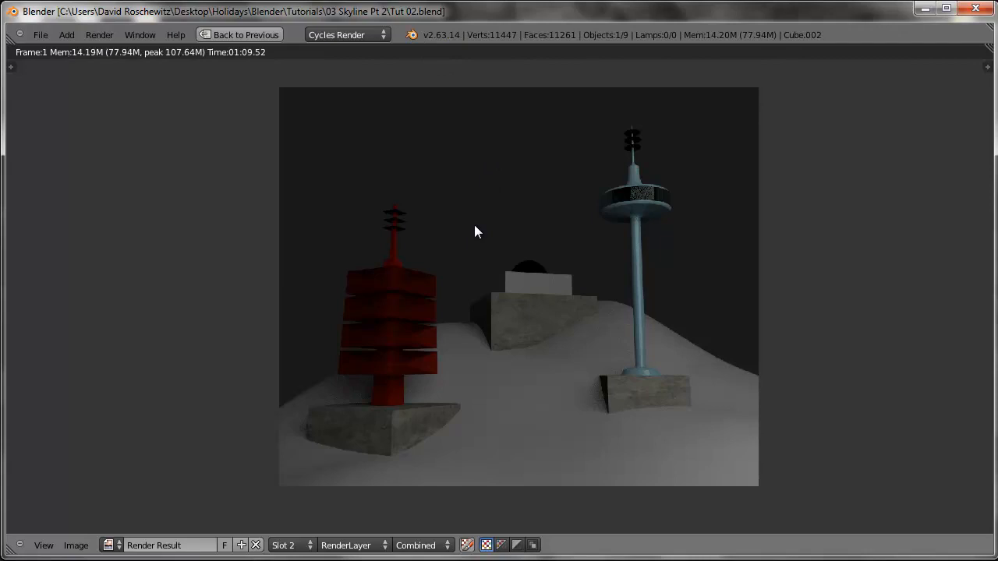
{"action": "key", "text": "Escape"}
- Enlarge the image editor, open the small right-hand block's mesh for editing and unlink the Render Result to show its UV layout
{"action": "mouse_move", "coordinate": [440, 322]}
{"action": "left_mouse_down"}
{"action": "mouse_move", "coordinate": [440, 514]}
{"action": "mouse_move", "coordinate": [445, 335]}
{"action": "left_mouse_up"}
{"action": "key", "text": "Tab"}
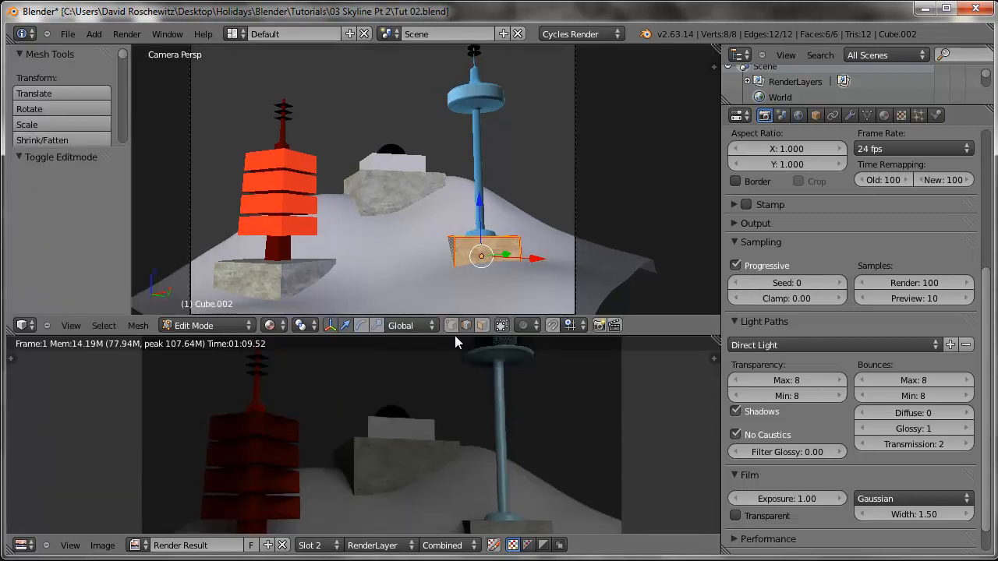
{"action": "left_click", "coordinate": [283, 545]}
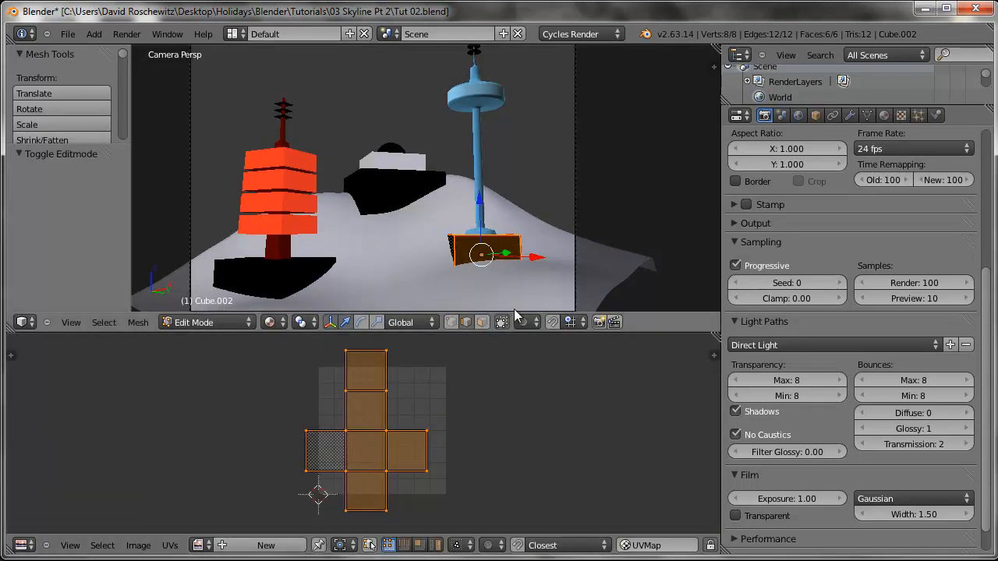
- Try to enlarge the small right-hand block's UV layout and return to Object Mode
{"action": "key", "text": "s"}
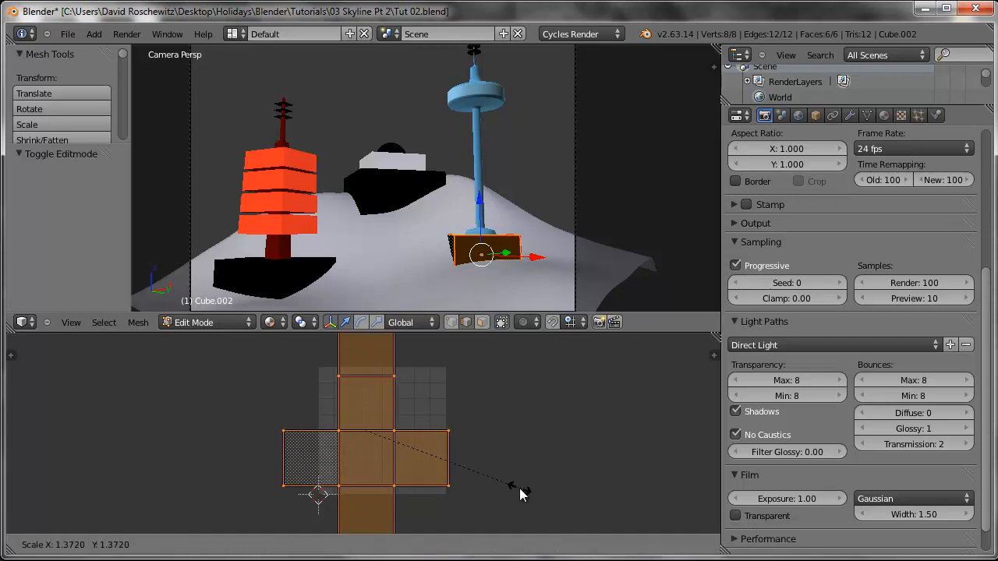
{"action": "right_click", "coordinate": [521, 489]}
{"action": "key", "text": "s"}
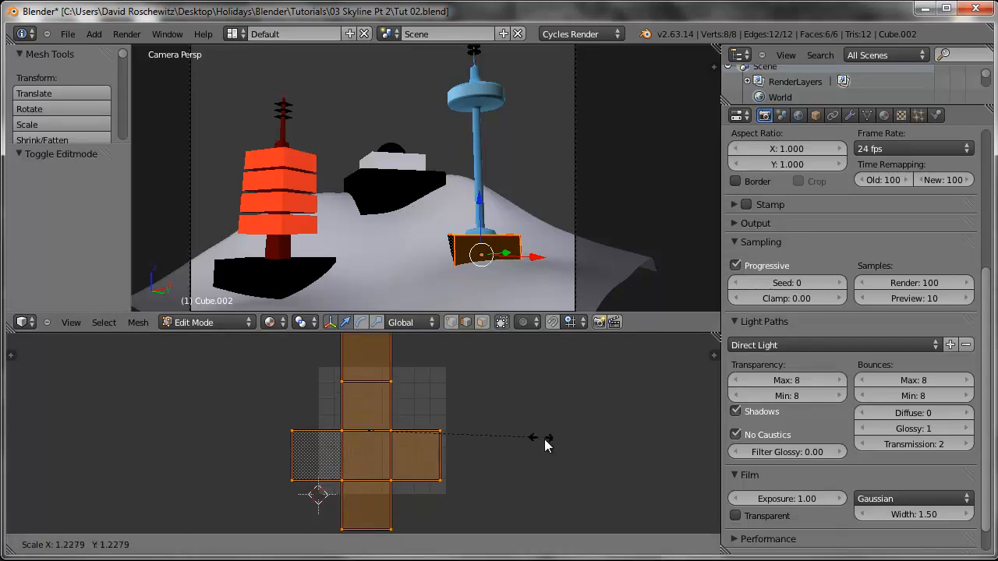
{"action": "right_click", "coordinate": [551, 440]}
{"action": "key", "text": "Tab"}
- Scale the whole UV layout of the large rear foundation block and return to Object Mode
{"action": "right_click", "coordinate": [376, 185]}
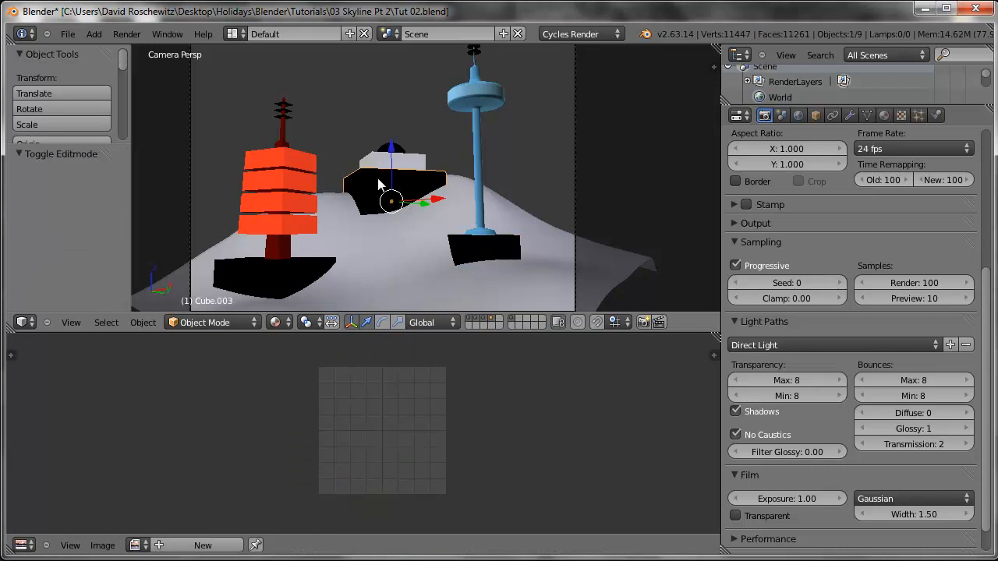
{"action": "key", "text": "Tab"}
{"action": "key", "text": "s"}
{"action": "left_click", "coordinate": [543, 412]}
{"action": "key", "text": "Tab"}
- Enlarge the left-hand foundation block's whole UV layout further and return to Object Mode
{"action": "right_click", "coordinate": [274, 269]}
{"action": "key", "text": "Tab"}
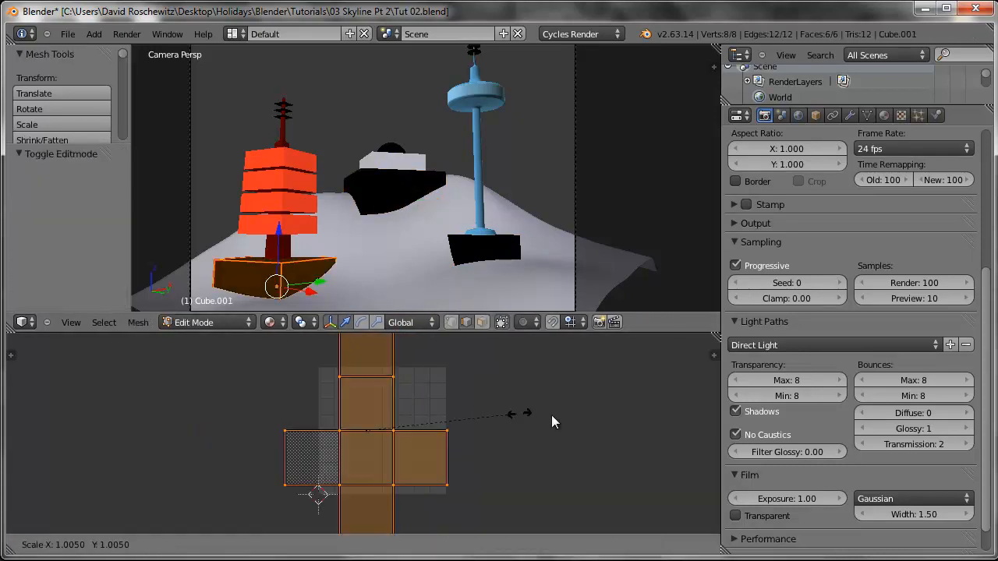
{"action": "key", "text": "s"}
{"action": "left_click", "coordinate": [608, 422]}
{"action": "key", "text": "Tab"}
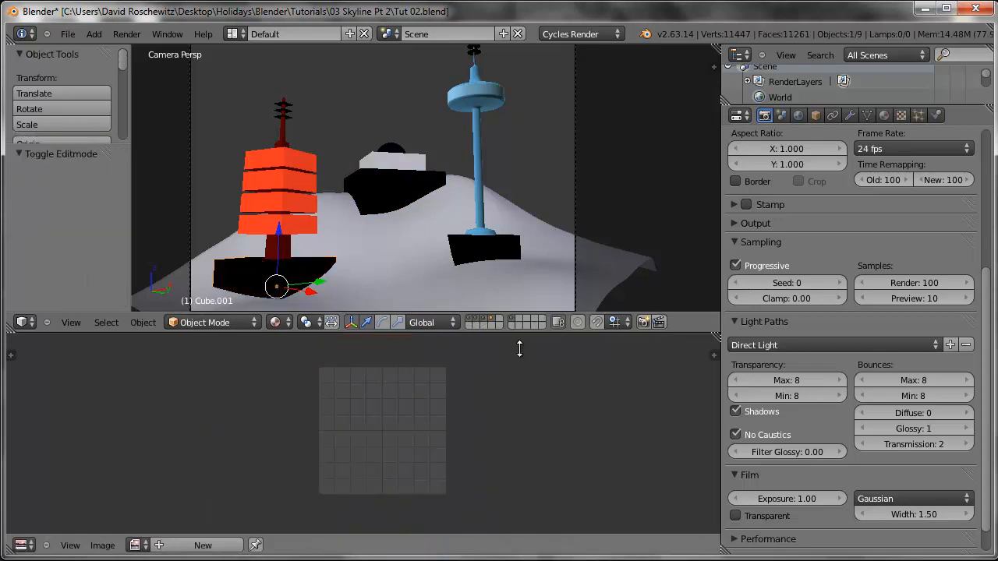
- Darken the World background colour to near black
{"action": "scroll", "coordinate": [367, 222], "scroll_direction": "down", "scroll_amount": 3}
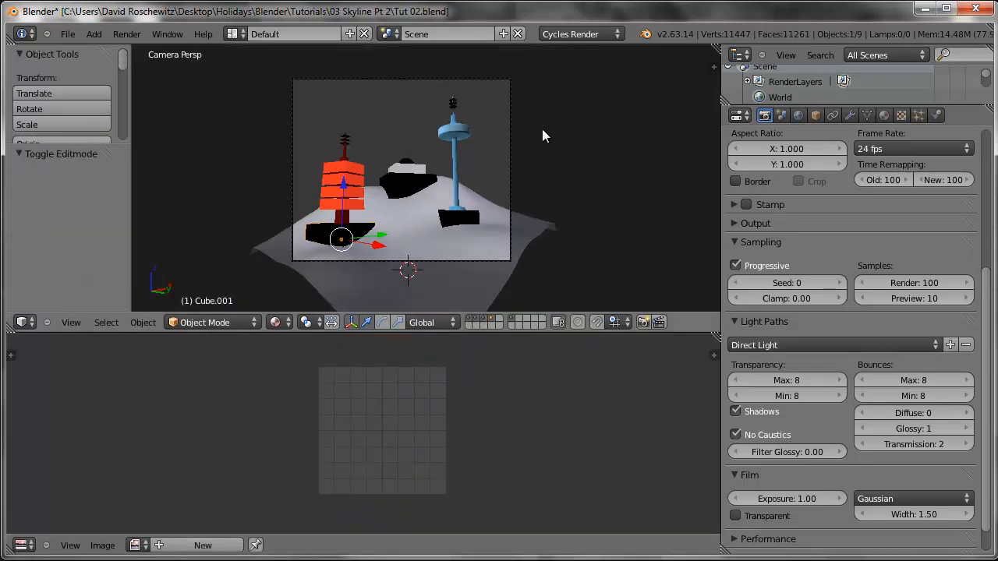
{"action": "left_click", "coordinate": [798, 115]}
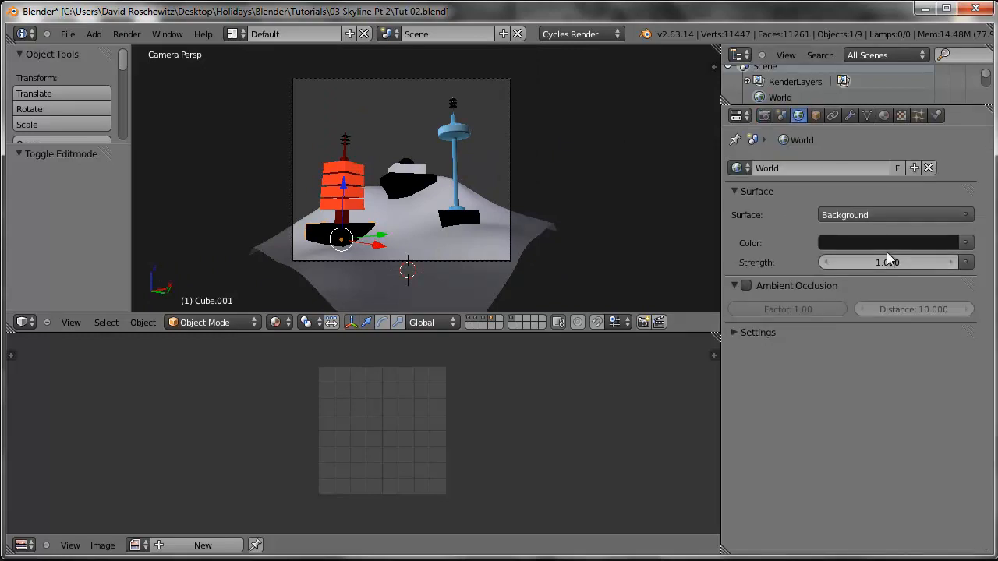
{"action": "left_click", "coordinate": [897, 244]}
{"action": "left_click_drag", "start_coordinate": [949, 374], "coordinate": [952, 376]}
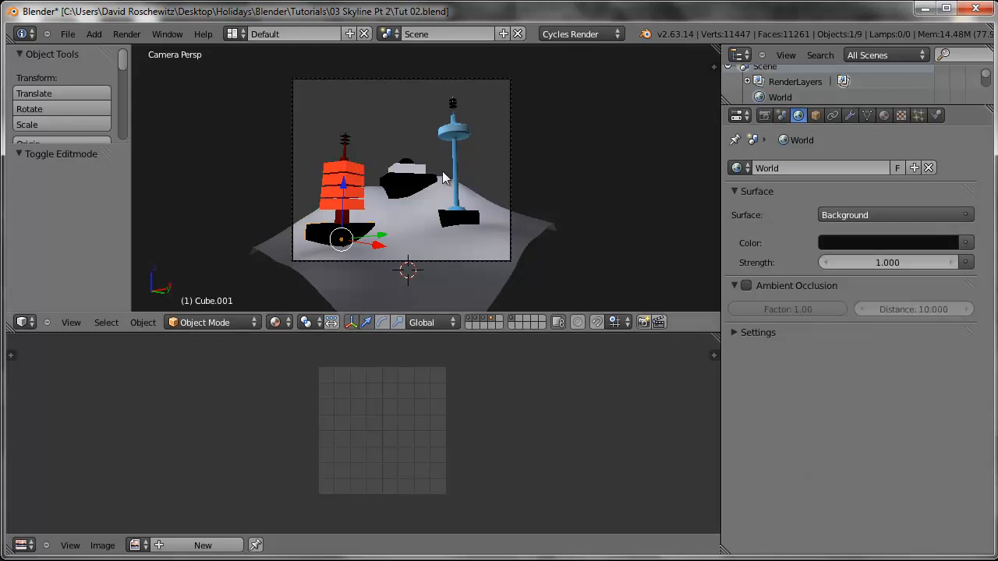
- Select the camera and raise it about 5.15 units along the global Z axis
{"action": "right_click", "coordinate": [480, 266]}
{"action": "right_click", "coordinate": [478, 260]}
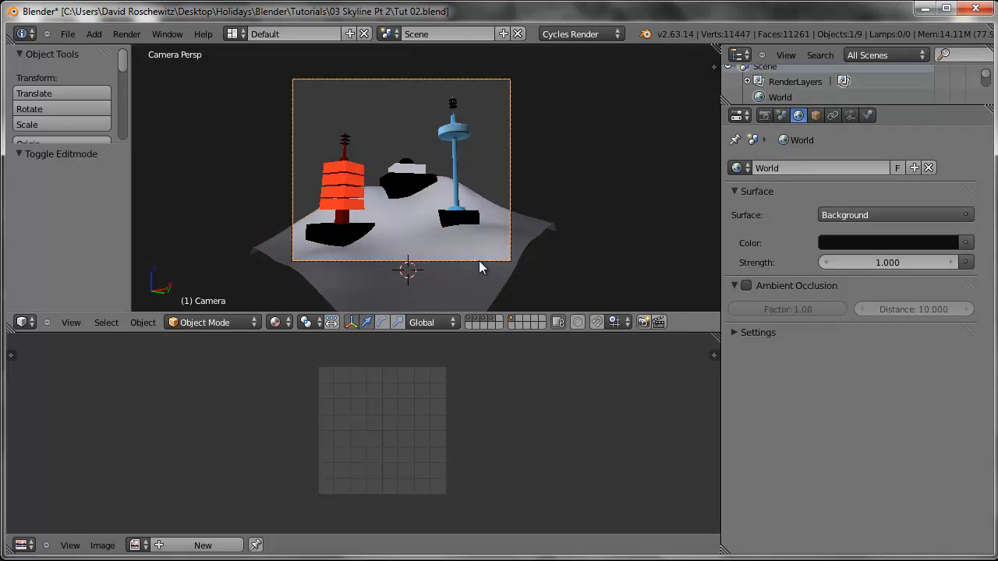
{"action": "key", "text": "g"}
{"action": "key", "text": "z"}
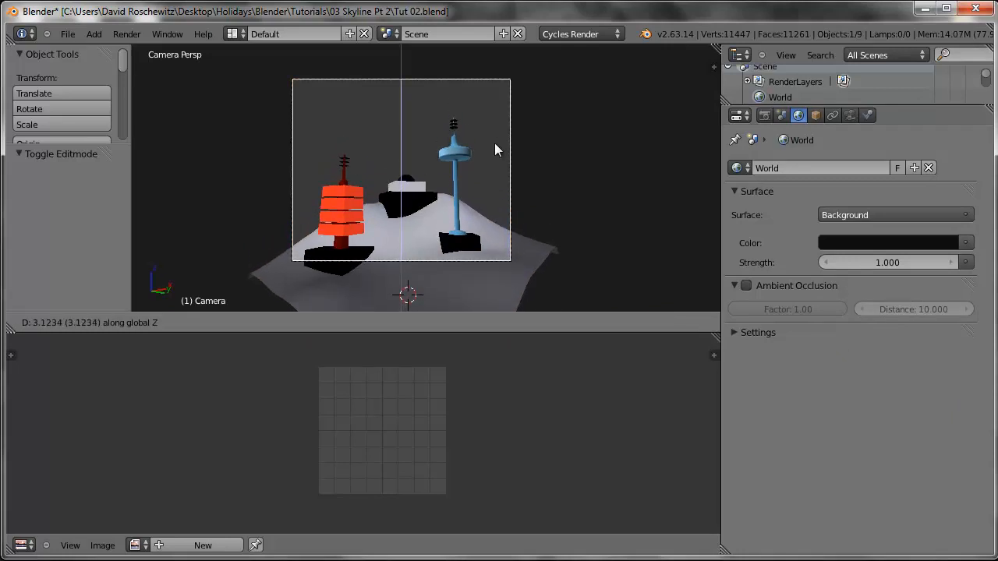
{"action": "left_click", "coordinate": [500, 88]}
- Tilt the camera down in fly mode to frame all three buildings and their foundations, and save over Tut 02.blend
{"action": "key", "text": "shift+f"}
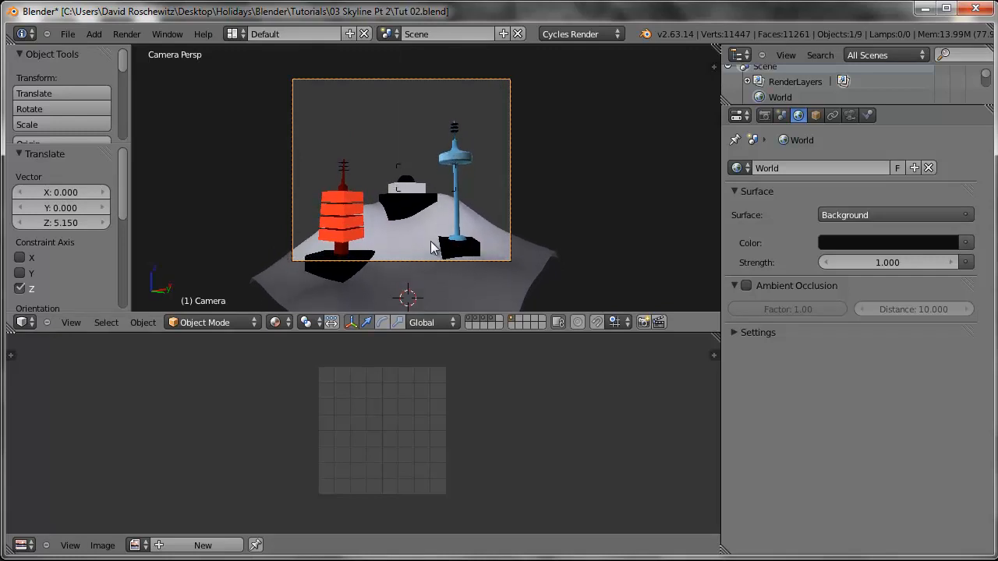
{"action": "left_click", "coordinate": [427, 228]}
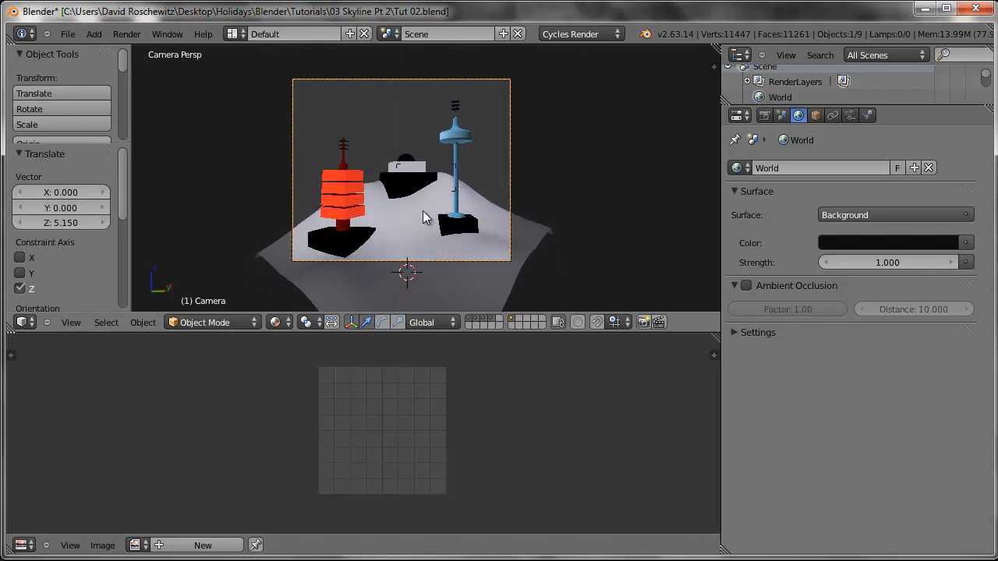
{"action": "left_click", "coordinate": [425, 173]}
{"action": "scroll", "coordinate": [425, 178], "scroll_direction": "up", "scroll_amount": 4}
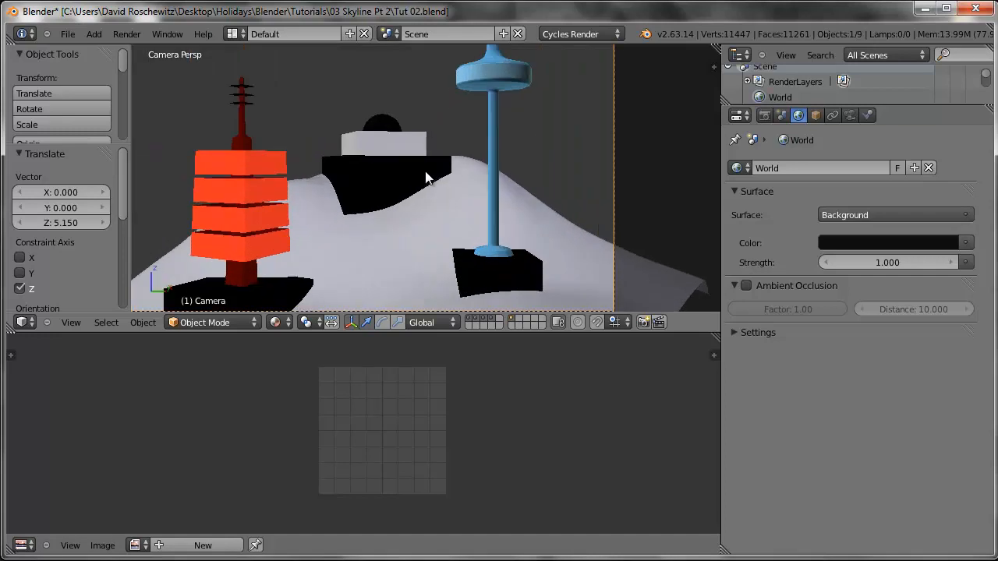
{"action": "scroll", "coordinate": [425, 178], "scroll_direction": "down", "scroll_amount": 4}
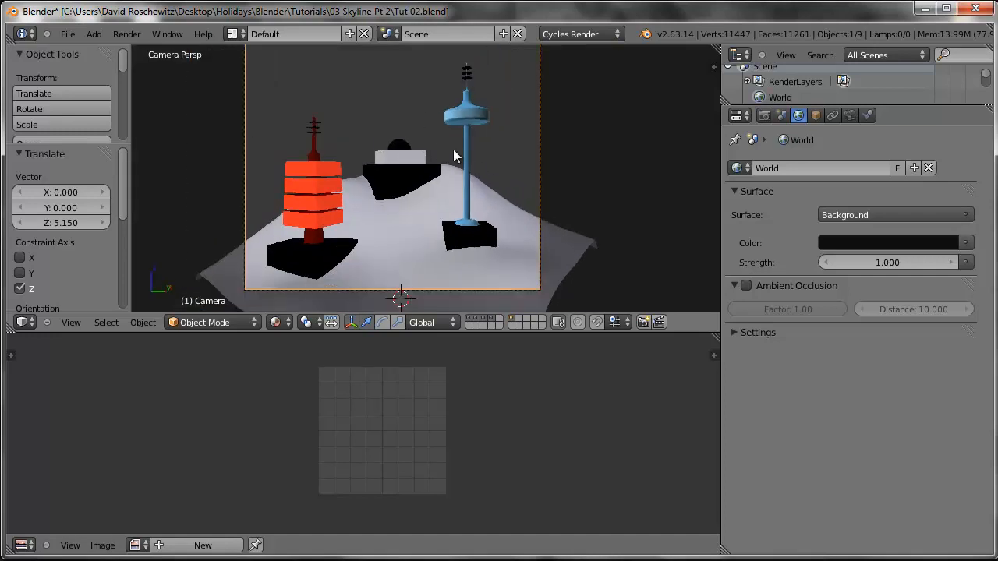
{"action": "key", "text": "ctrl+s"}
{"action": "left_click", "coordinate": [453, 149]}
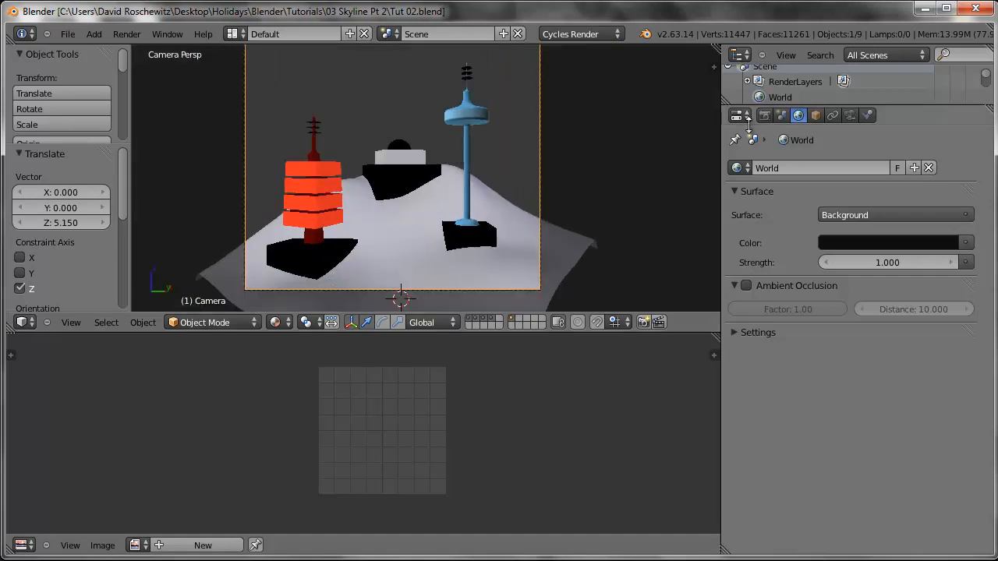
- Set the render resolution percentage to 100%
{"action": "left_click", "coordinate": [764, 115]}
{"action": "scroll", "coordinate": [836, 221], "scroll_direction": "up", "scroll_amount": 7}
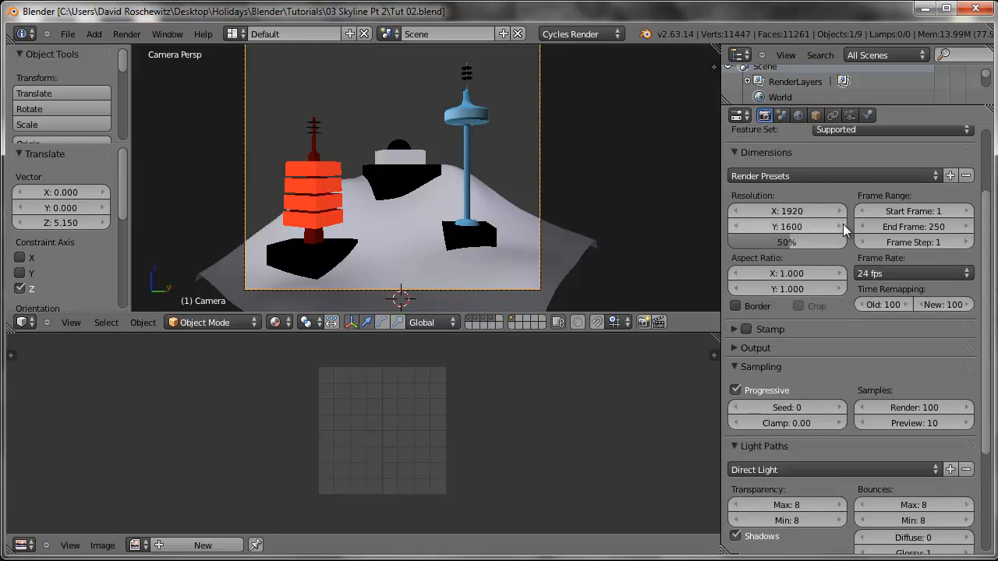
{"action": "left_click_drag", "start_coordinate": [843, 338], "coordinate": [961, 341]}
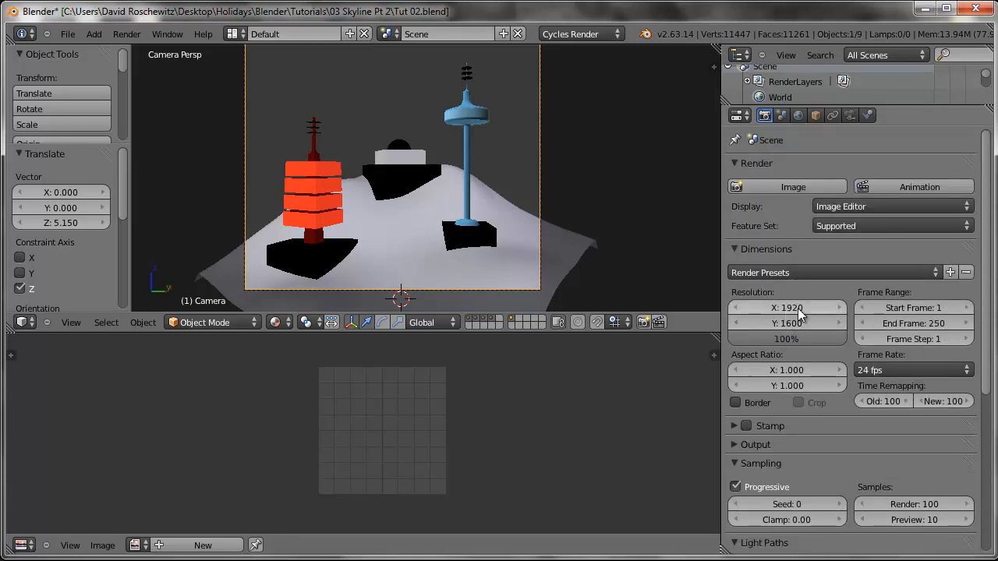
- Keep 100 render samples, apply the Limited Global Illumination light path preset, and save over the file
{"action": "scroll", "coordinate": [817, 335], "scroll_direction": "down", "scroll_amount": 7}
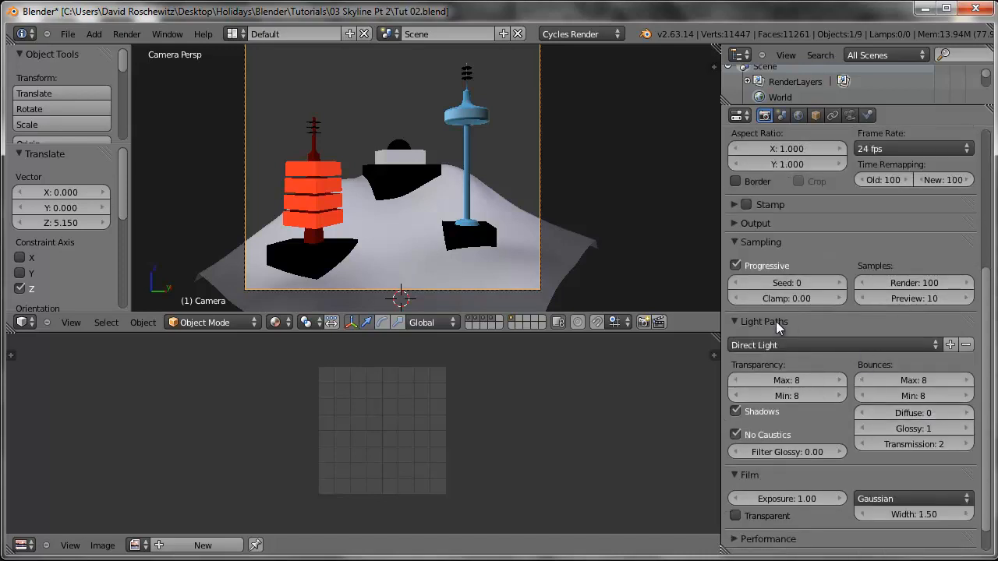
{"action": "left_click", "coordinate": [913, 285]}
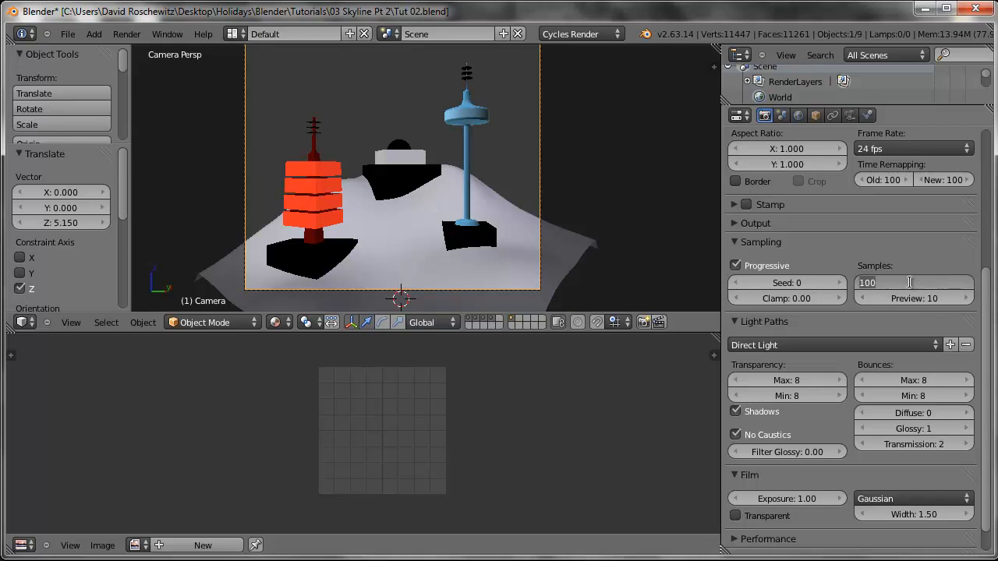
{"action": "key", "text": "Return"}
{"action": "left_click", "coordinate": [784, 343]}
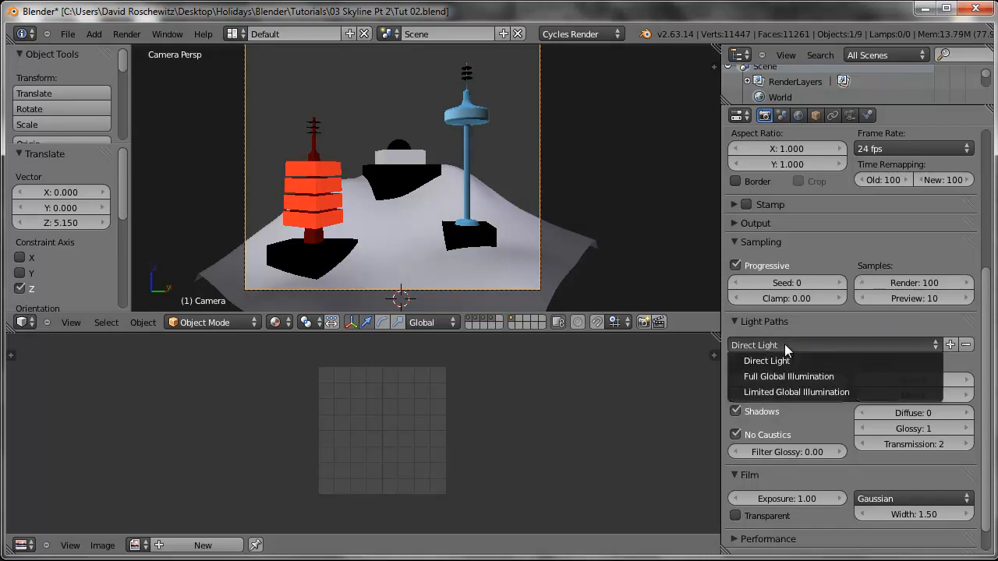
{"action": "left_click", "coordinate": [797, 390]}
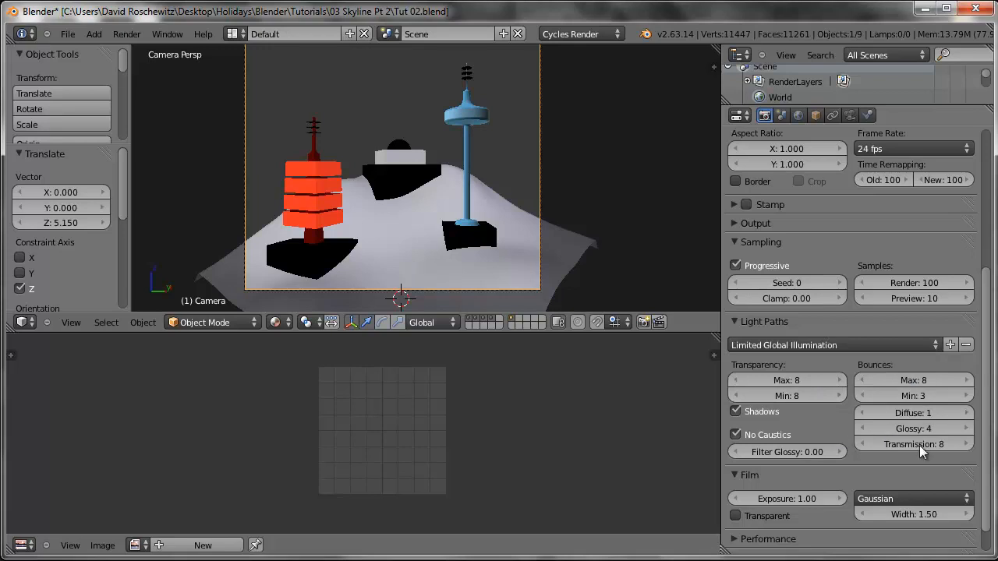
{"action": "key", "text": "ctrl+s"}
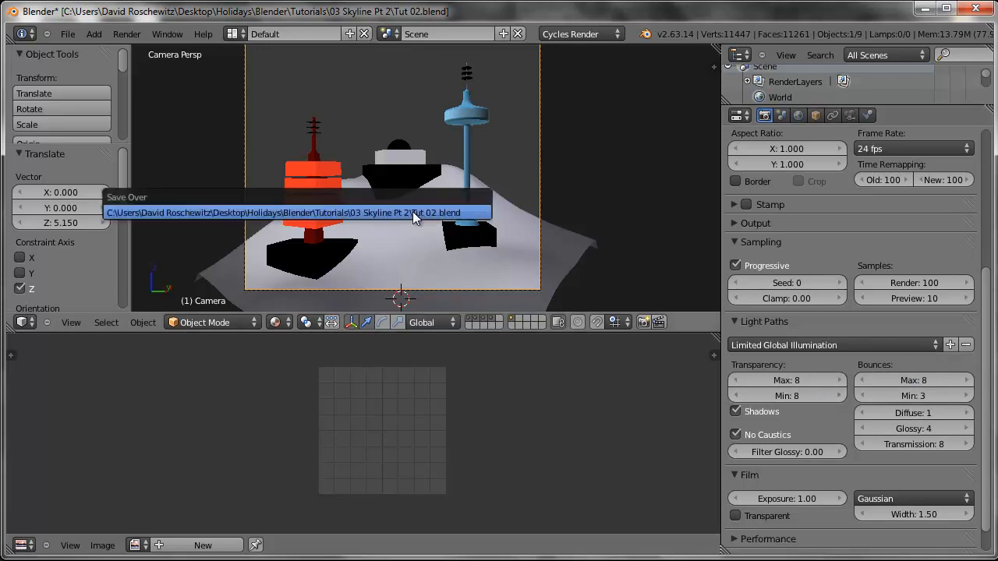
{"action": "left_click", "coordinate": [413, 211]}
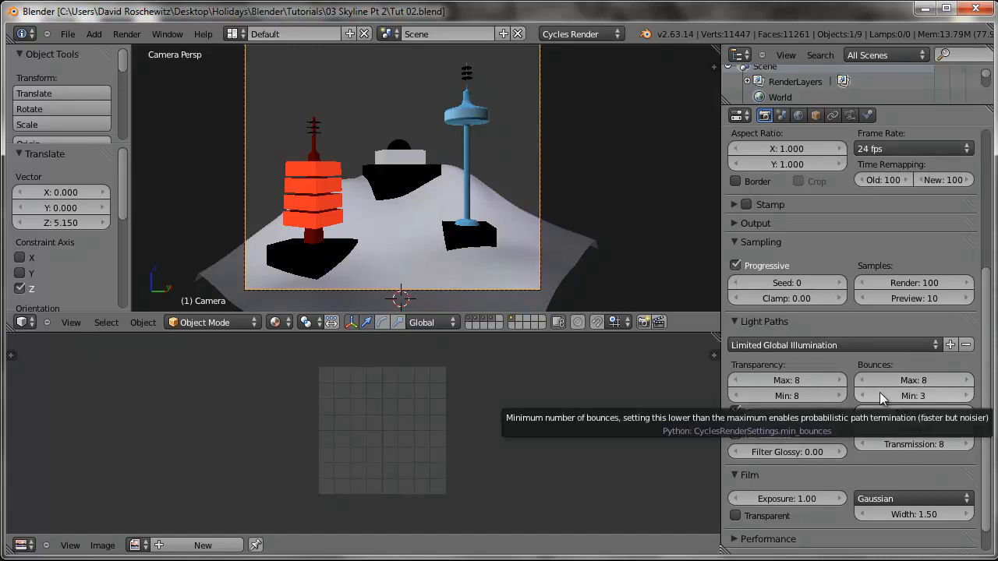
- Enlarge the 3D view, test-render the scene from the camera, and stop the render to return to the scene
{"action": "left_click_drag", "start_coordinate": [680, 332], "coordinate": [680, 415]}
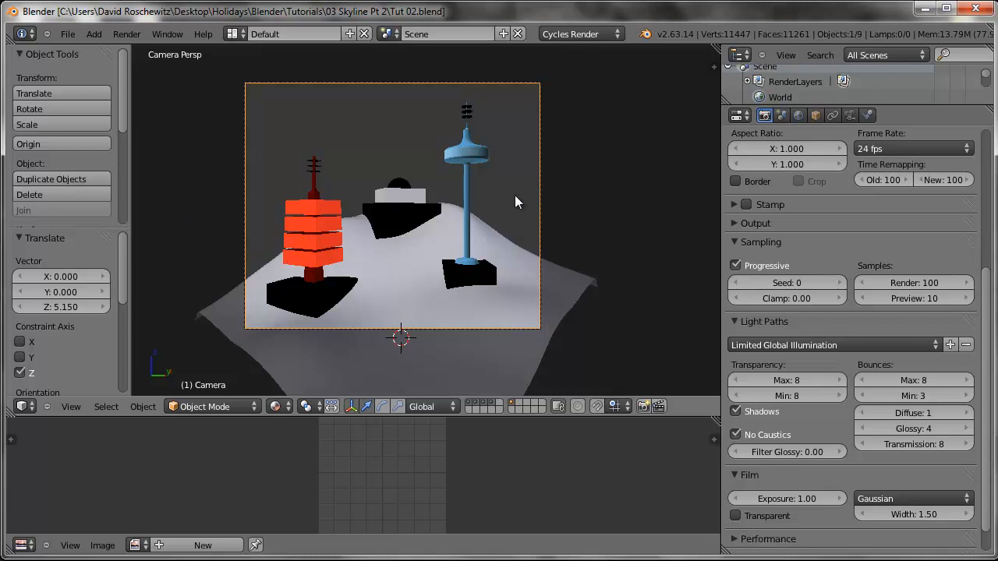
{"action": "key", "text": "F12"}
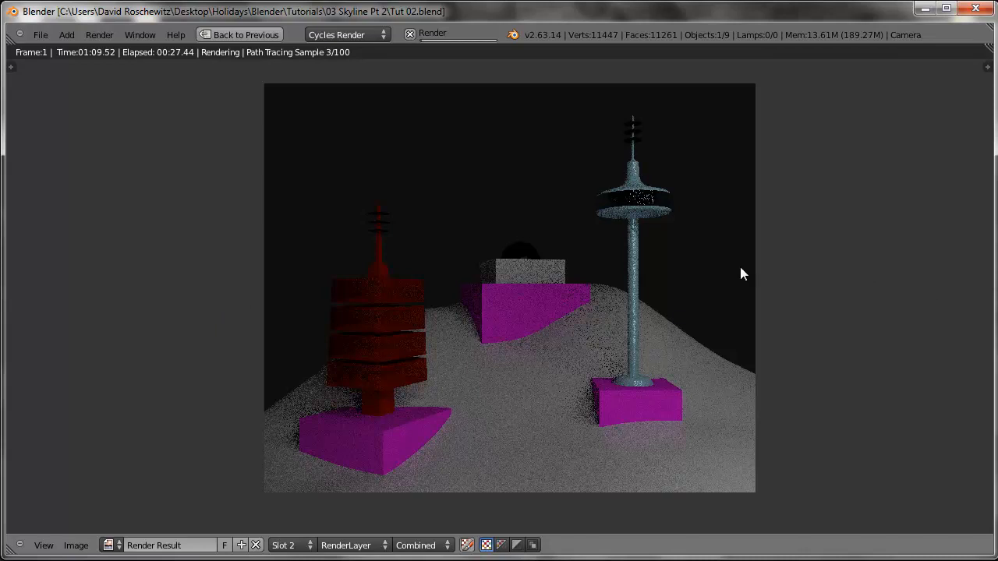
{"action": "key", "text": "Escape"}
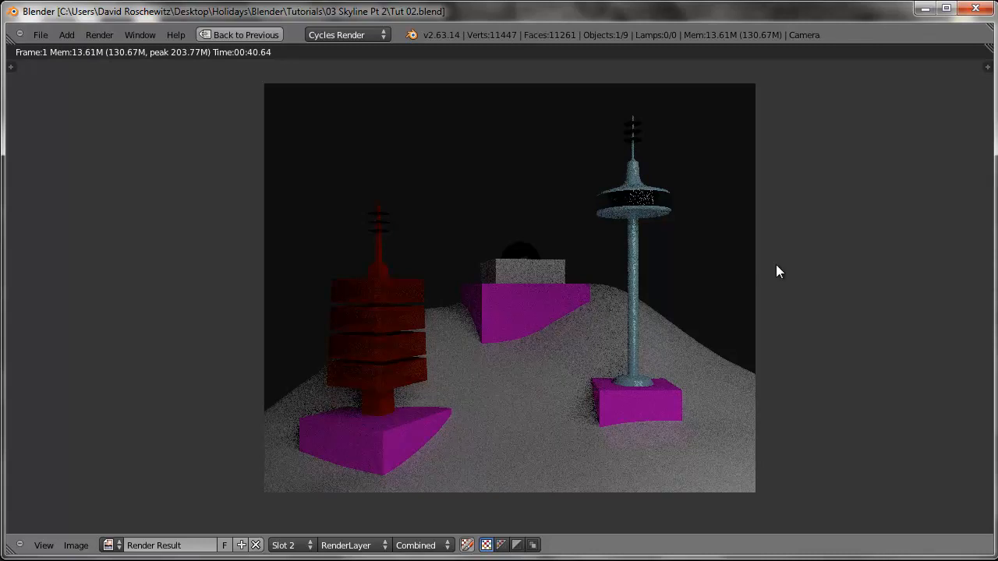
{"action": "key", "text": "Escape"}
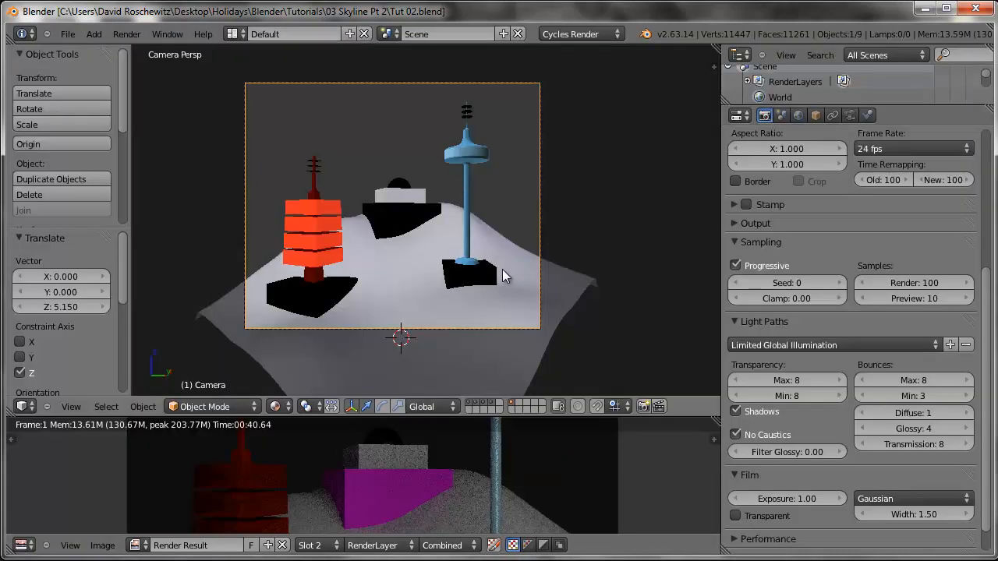
- Assign the ConcreteBare0145_2_S image to the foundation material's colour texture via the block under the blue tower, and save the file
{"action": "right_click", "coordinate": [471, 282]}
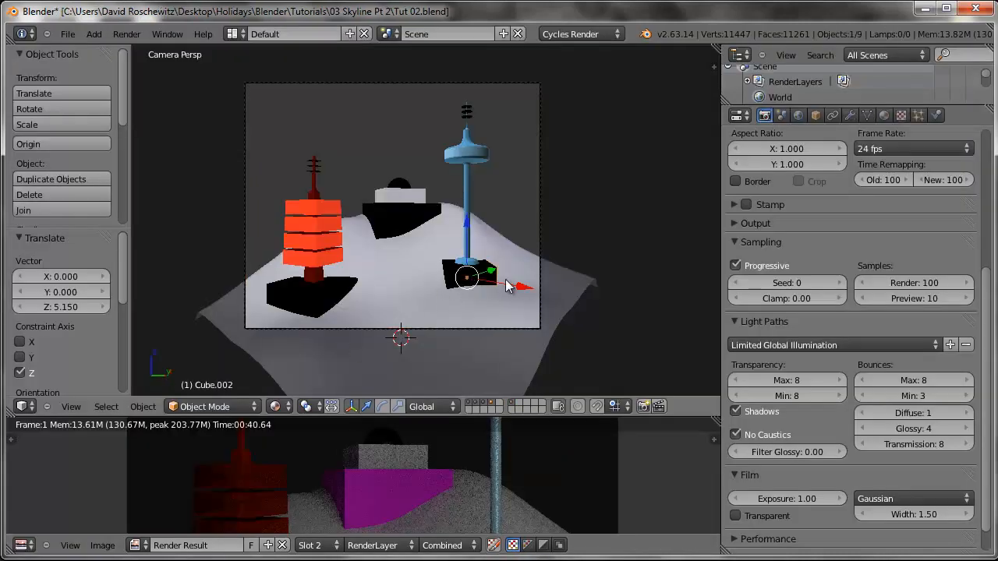
{"action": "scroll", "coordinate": [499, 284], "scroll_direction": "up", "scroll_amount": 5}
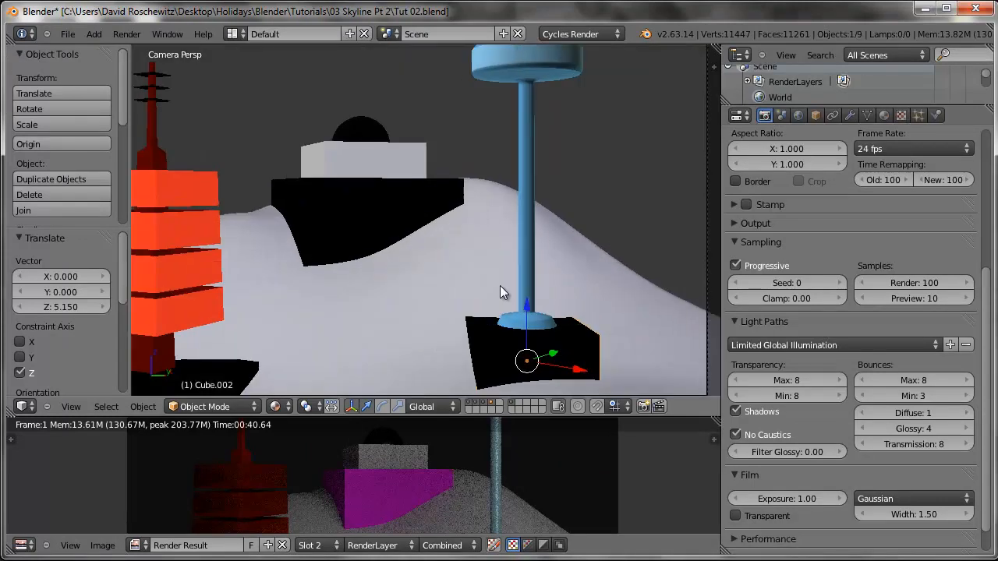
{"action": "left_click", "coordinate": [885, 115]}
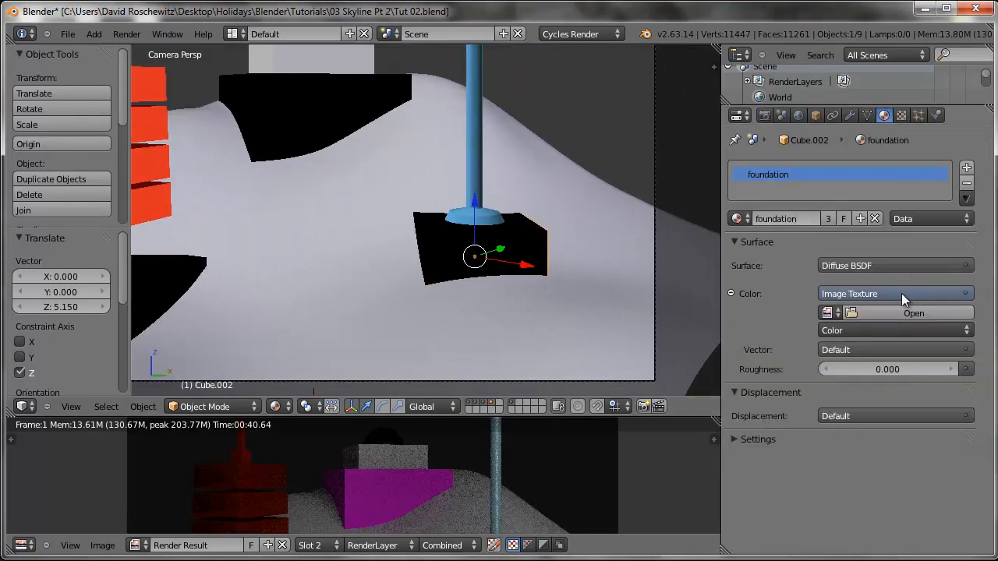
{"action": "left_click", "coordinate": [827, 313]}
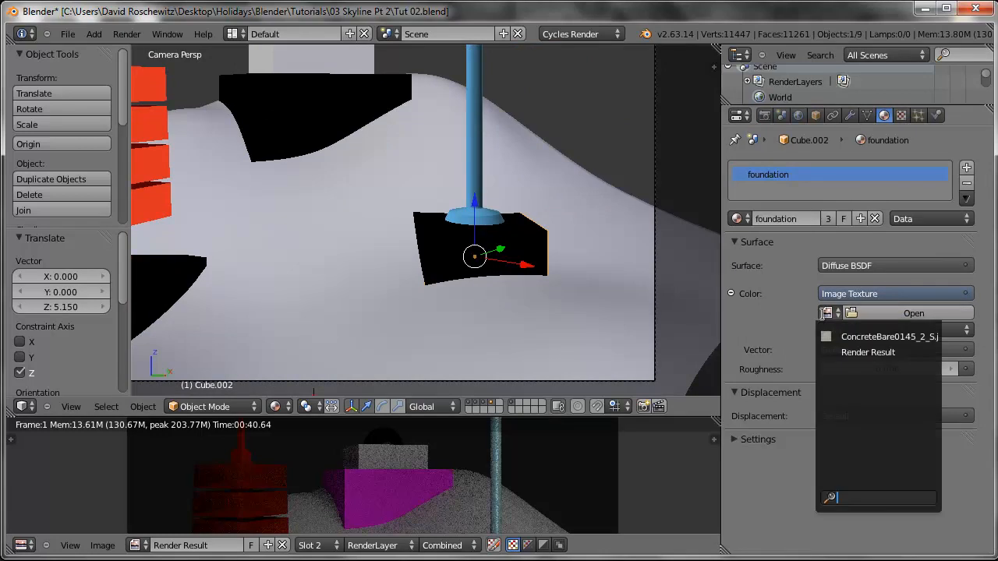
{"action": "key", "text": "Return"}
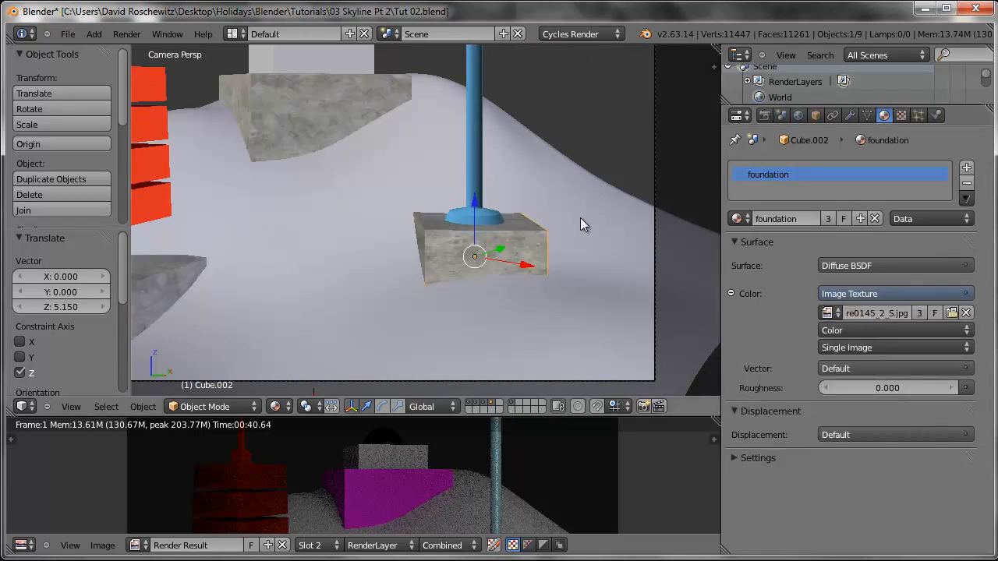
{"action": "scroll", "coordinate": [580, 217], "scroll_direction": "down", "scroll_amount": 5}
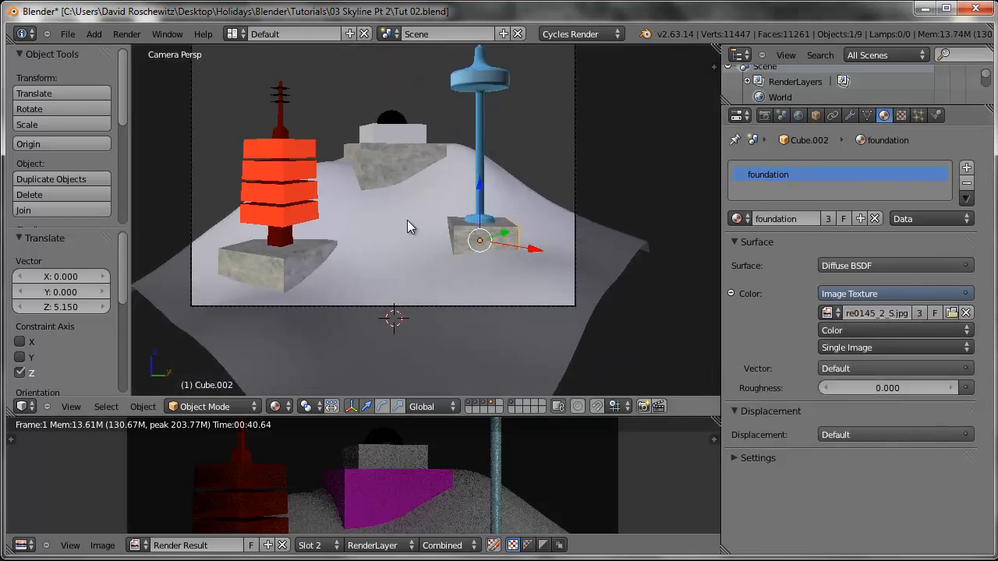
{"action": "key", "text": "ctrl+s"}
{"action": "left_click", "coordinate": [411, 219]}
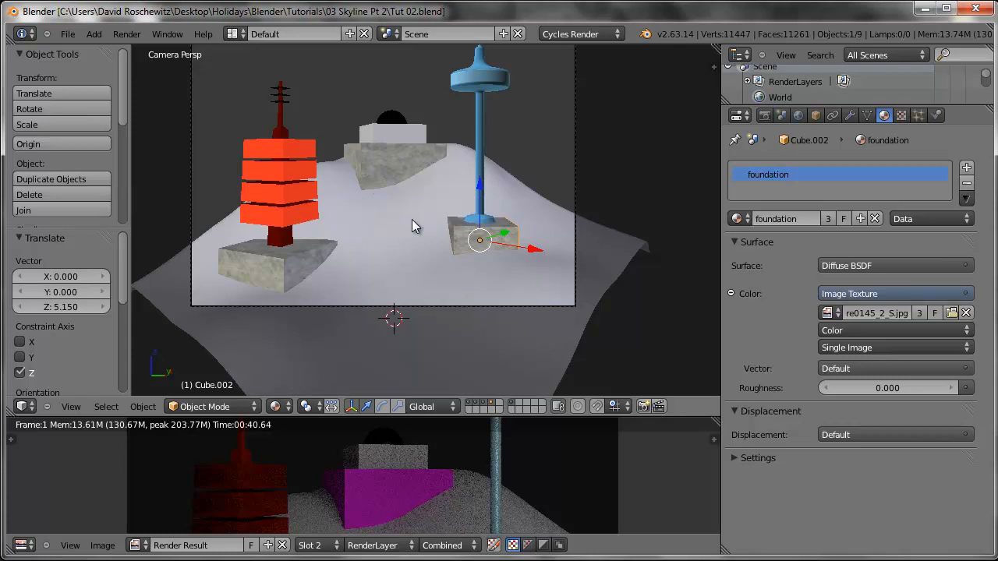
- Render the scene again and, in Calculator, divide 366 elapsed seconds by 29 samples to get the time per sample
{"action": "middle_click_drag", "start_coordinate": [440, 206], "coordinate": [457, 237], "text": "shift"}
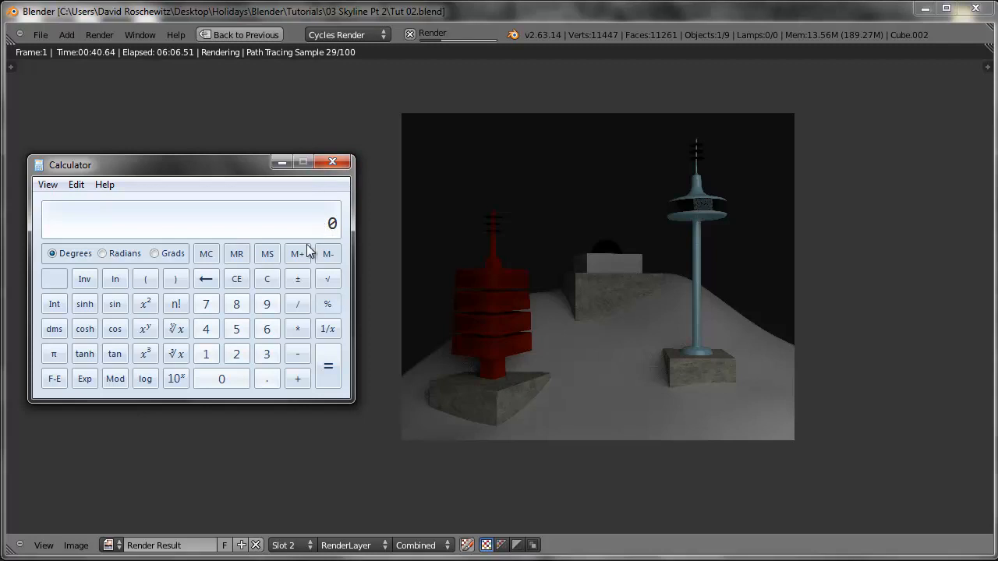
{"action": "type", "text": "366"}
{"action": "key", "text": "slash"}
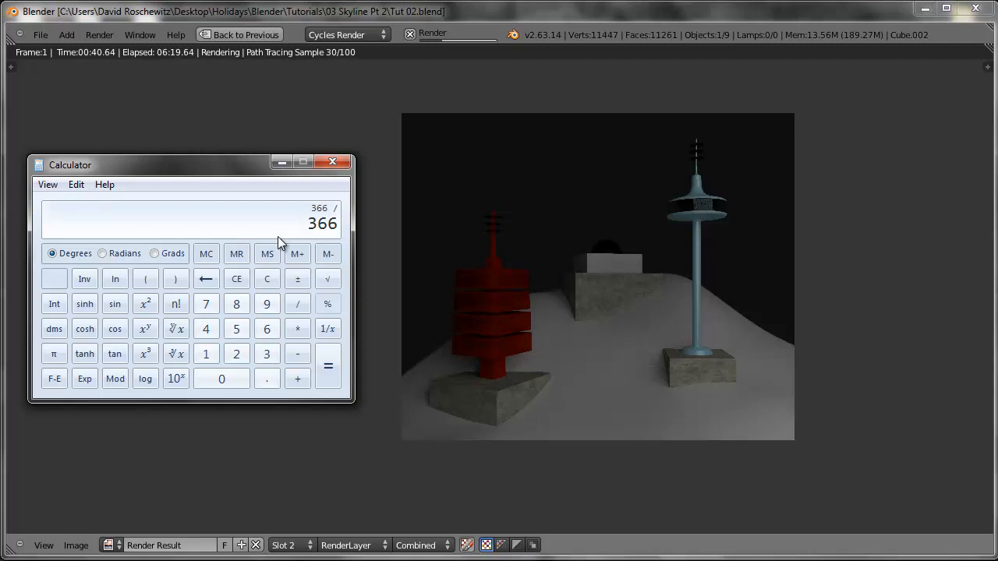
{"action": "type", "text": "29"}
{"action": "key", "text": "Return"}
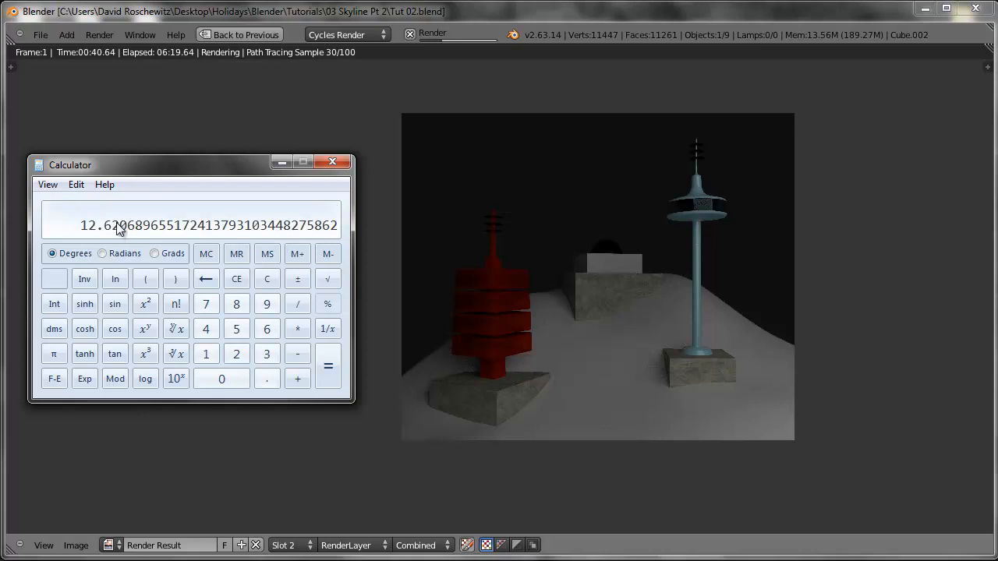
- Multiply the time per sample by 100 and divide by 60 to estimate the full render time in minutes
{"action": "type", "text": "*100"}
{"action": "key", "text": "Return"}
{"action": "key", "text": "slash"}
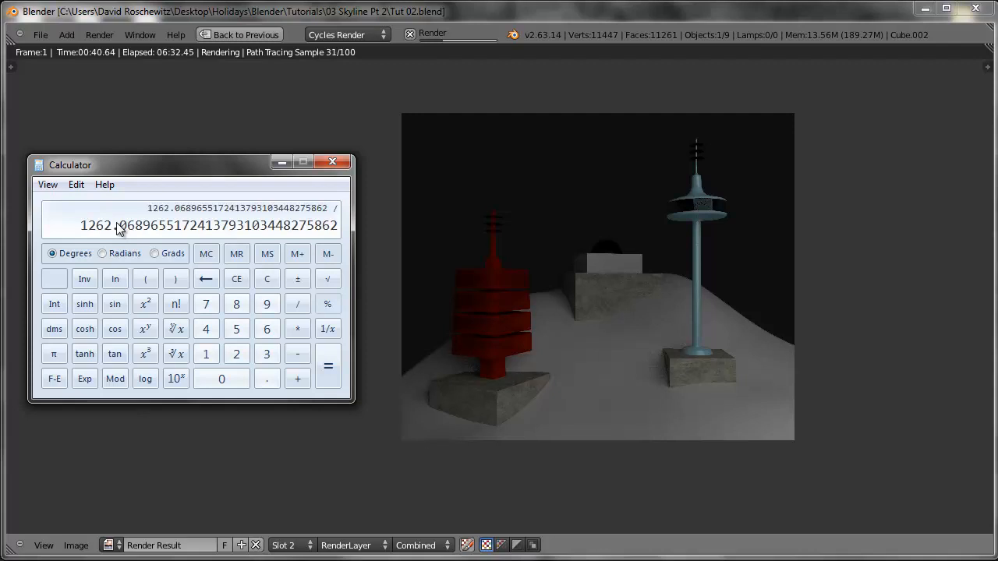
{"action": "type", "text": "60"}
{"action": "key", "text": "Return"}
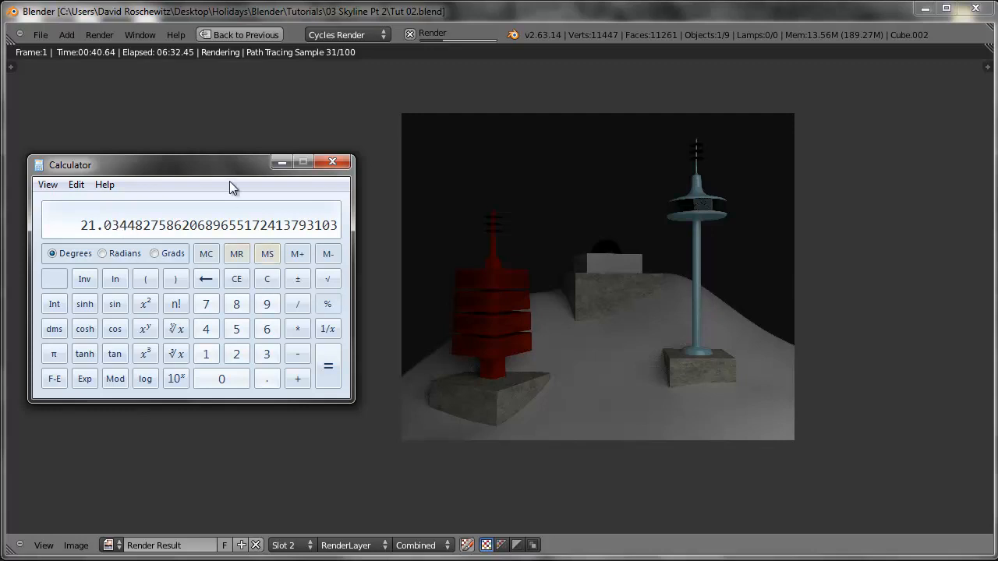
{"action": "left_click_drag", "start_coordinate": [241, 166], "coordinate": [239, 166]}
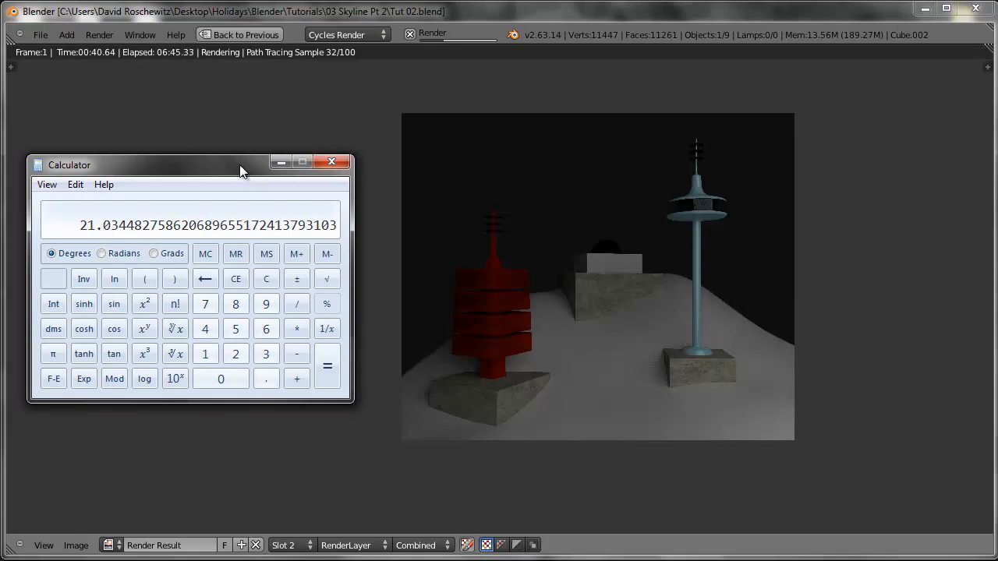
- Switch from Calculator back to Blender and check the image as the Cycles render progresses
{"action": "left_click_drag", "start_coordinate": [239, 165], "coordinate": [248, 164]}
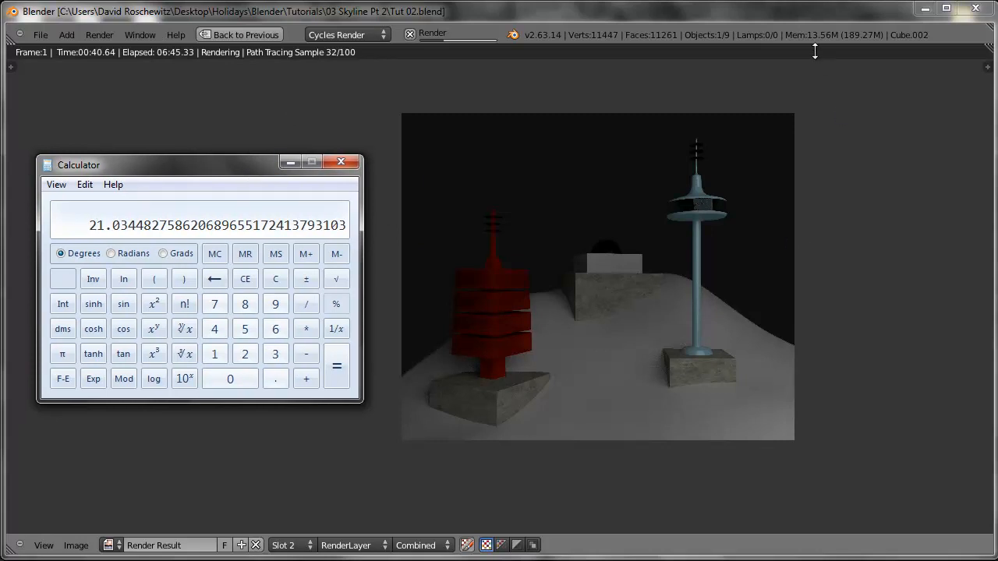
{"action": "left_click", "coordinate": [807, 188]}
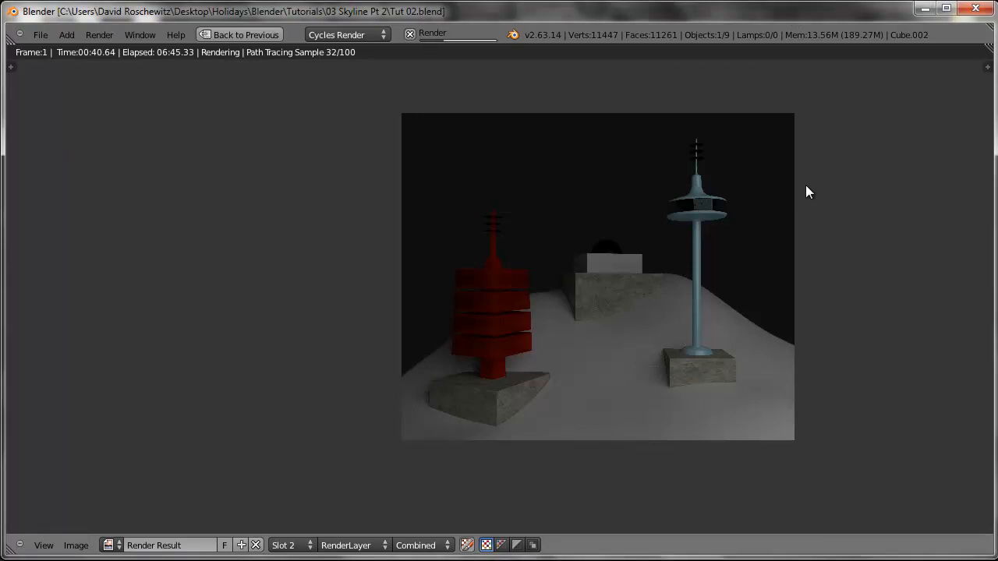
{"action": "middle_click_drag", "start_coordinate": [582, 296], "coordinate": [514, 292]}
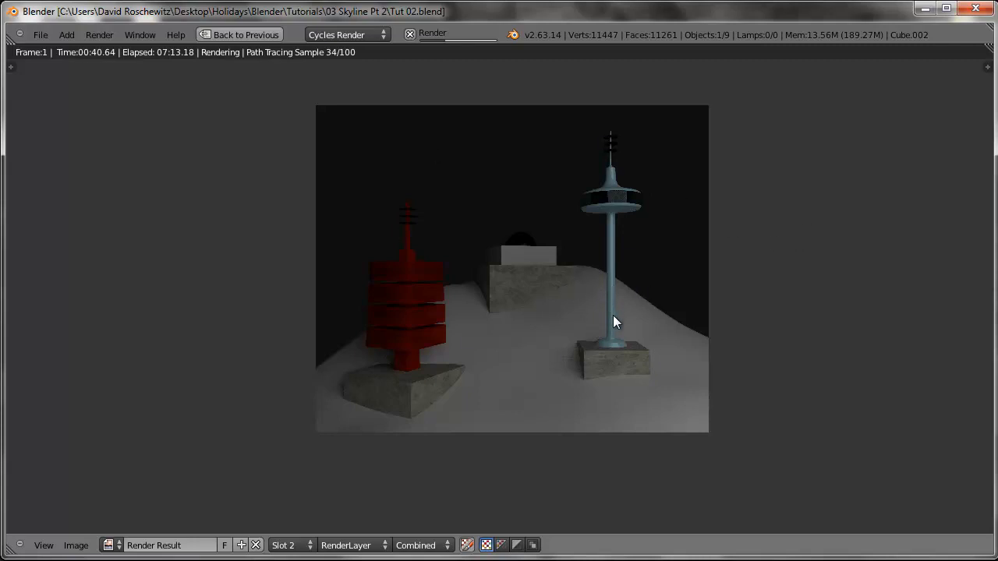
{"action": "scroll", "coordinate": [598, 320], "scroll_direction": "up", "scroll_amount": 1}
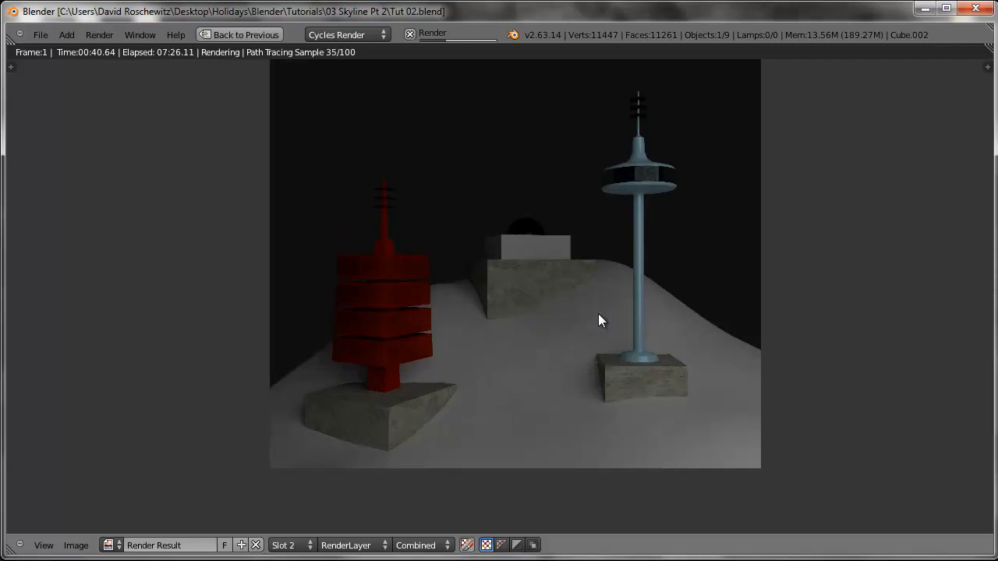
{"action": "middle_click_drag", "start_coordinate": [551, 314], "coordinate": [524, 344]}
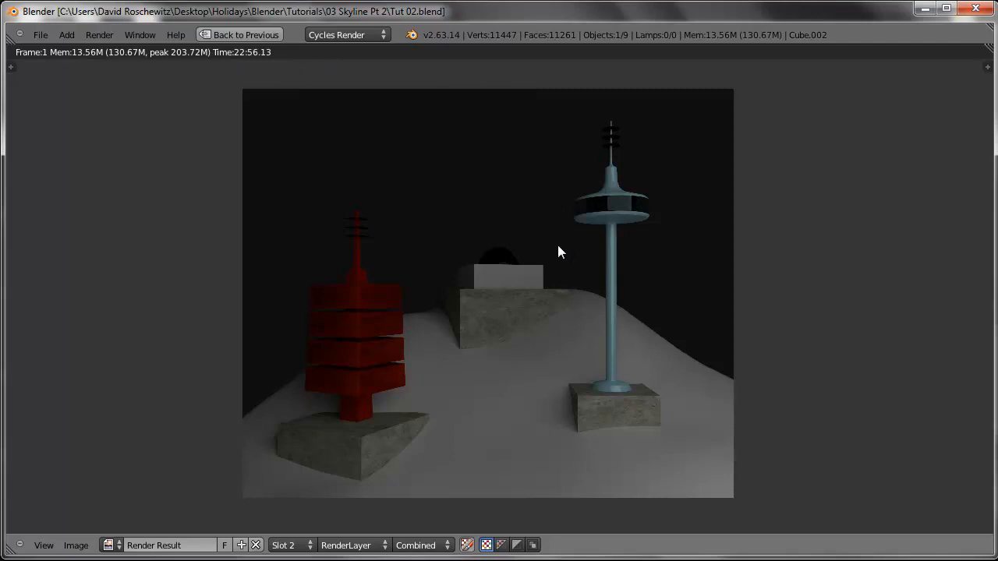
- Inspect the blue tower in the finished render up close, including its window band, underside and antenna
{"action": "middle_click_drag", "start_coordinate": [551, 306], "coordinate": [553, 306]}
{"action": "scroll", "coordinate": [574, 379], "scroll_direction": "up", "scroll_amount": 1}
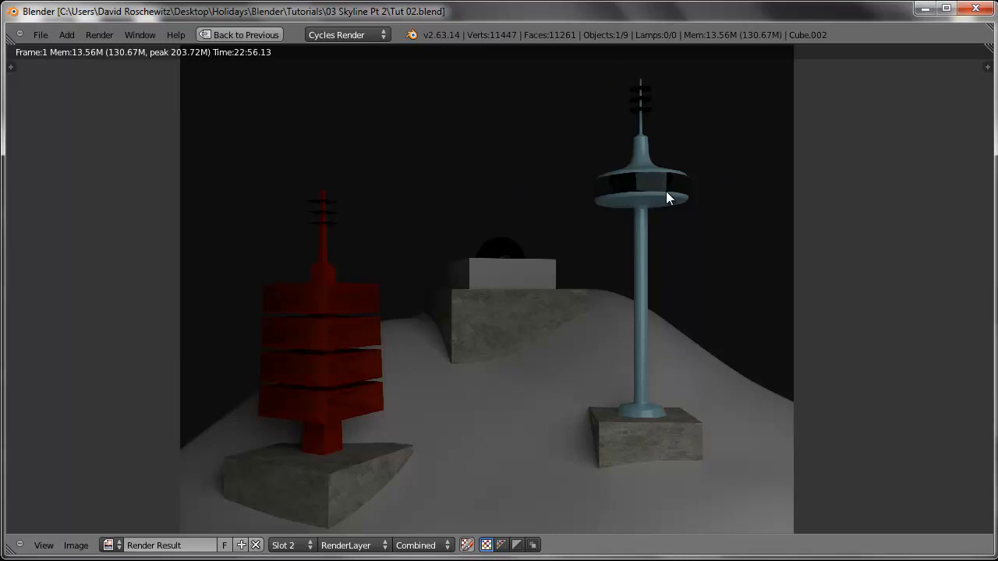
{"action": "scroll", "coordinate": [666, 197], "scroll_direction": "up", "scroll_amount": 2}
{"action": "middle_click_drag", "start_coordinate": [640, 223], "coordinate": [486, 322]}
{"action": "scroll", "coordinate": [639, 265], "scroll_direction": "up", "scroll_amount": 4}
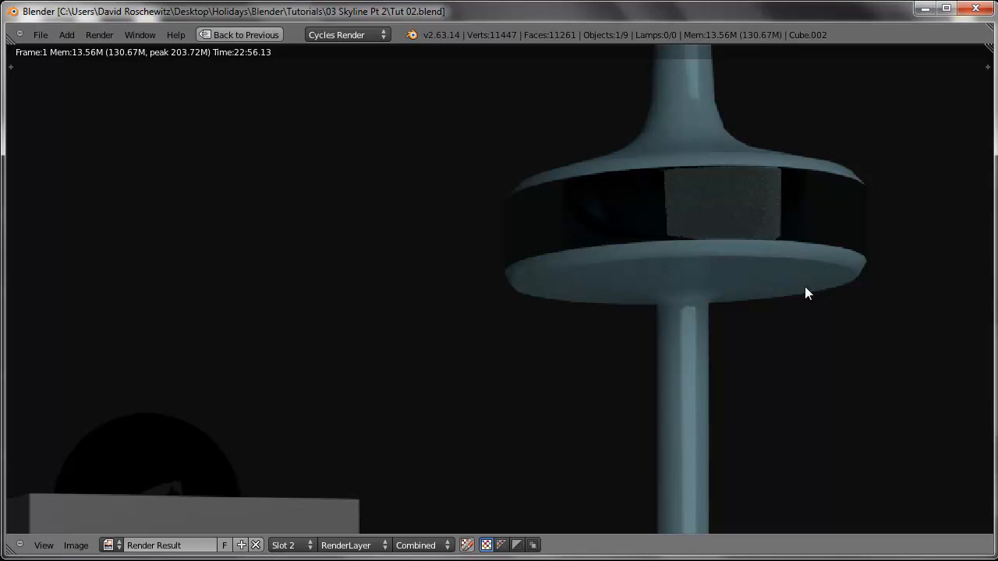
{"action": "scroll", "coordinate": [807, 293], "scroll_direction": "down", "scroll_amount": 2}
{"action": "middle_click_drag", "start_coordinate": [636, 154], "coordinate": [632, 254]}
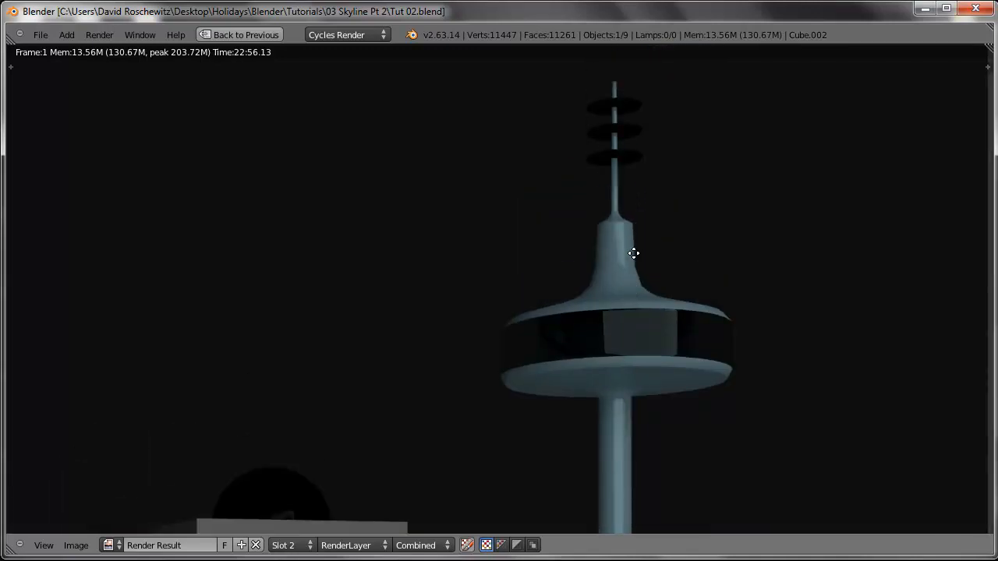
- Inspect the domed building on the hill and the concrete foundations in the finished render
{"action": "middle_click_drag", "start_coordinate": [649, 381], "coordinate": [827, 144]}
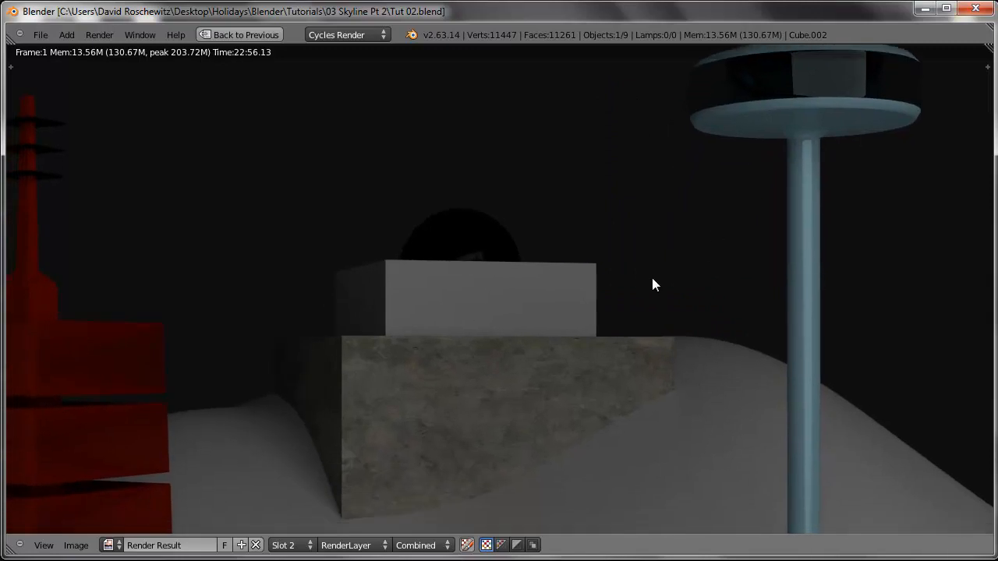
{"action": "scroll", "coordinate": [652, 277], "scroll_direction": "down", "scroll_amount": 2}
{"action": "middle_click_drag", "start_coordinate": [702, 408], "coordinate": [717, 200]}
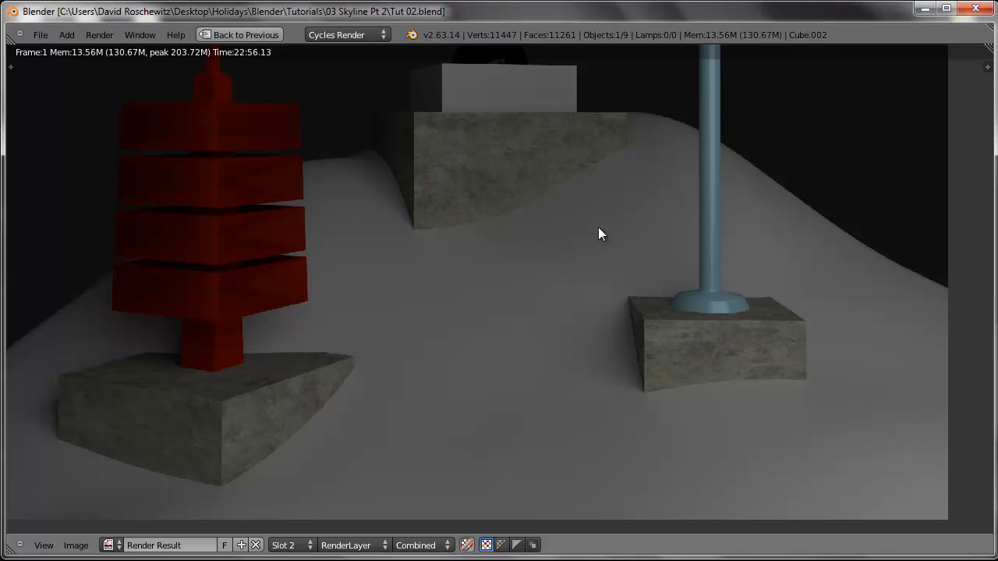
- Compare the red tower with the earlier render 02 in Windows Live Photo Gallery, and review the whole finished render in Blender
{"action": "middle_click_drag", "start_coordinate": [282, 193], "coordinate": [359, 219]}
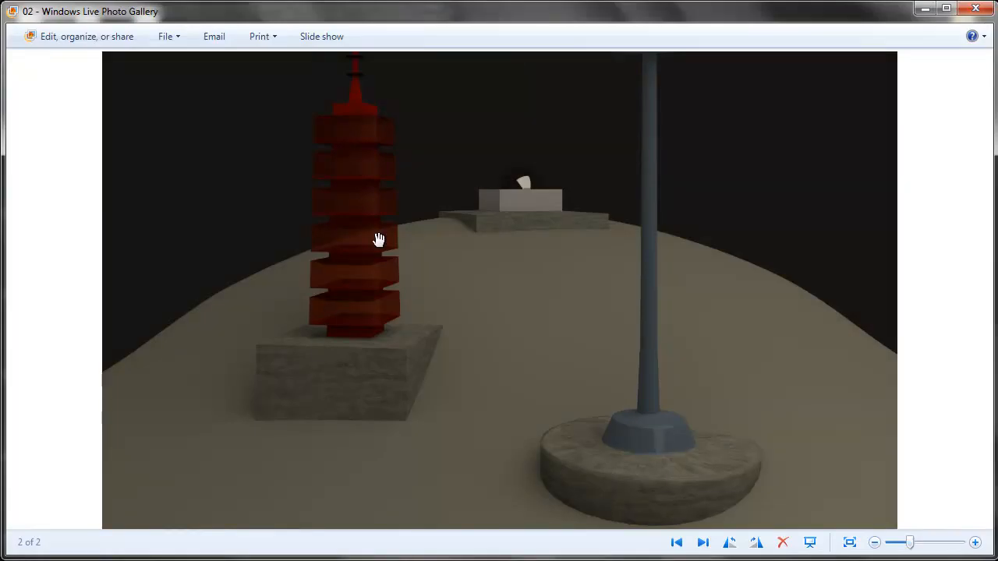
{"action": "scroll", "coordinate": [385, 208], "scroll_direction": "up", "scroll_amount": 2}
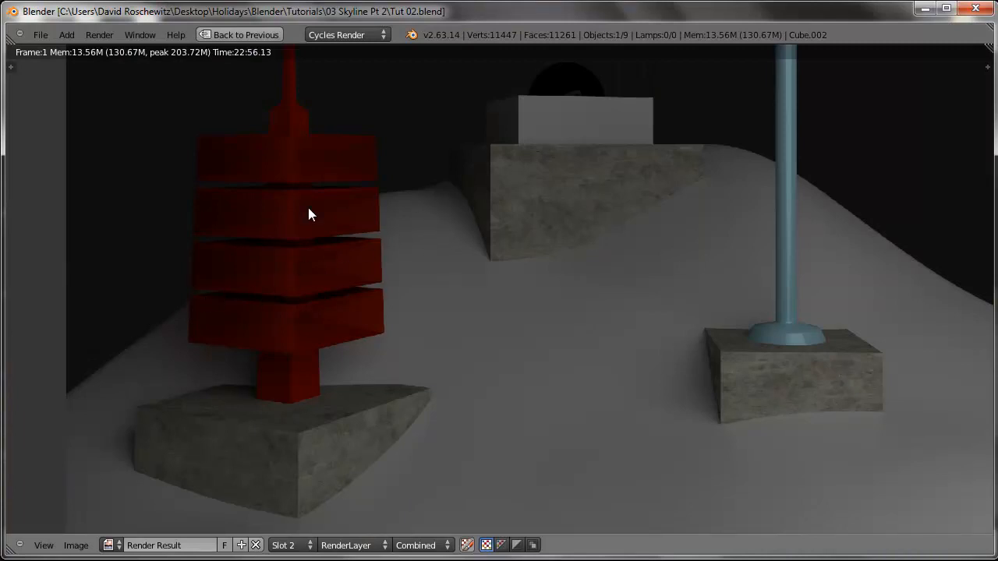
{"action": "scroll", "coordinate": [374, 206], "scroll_direction": "up", "scroll_amount": 2}
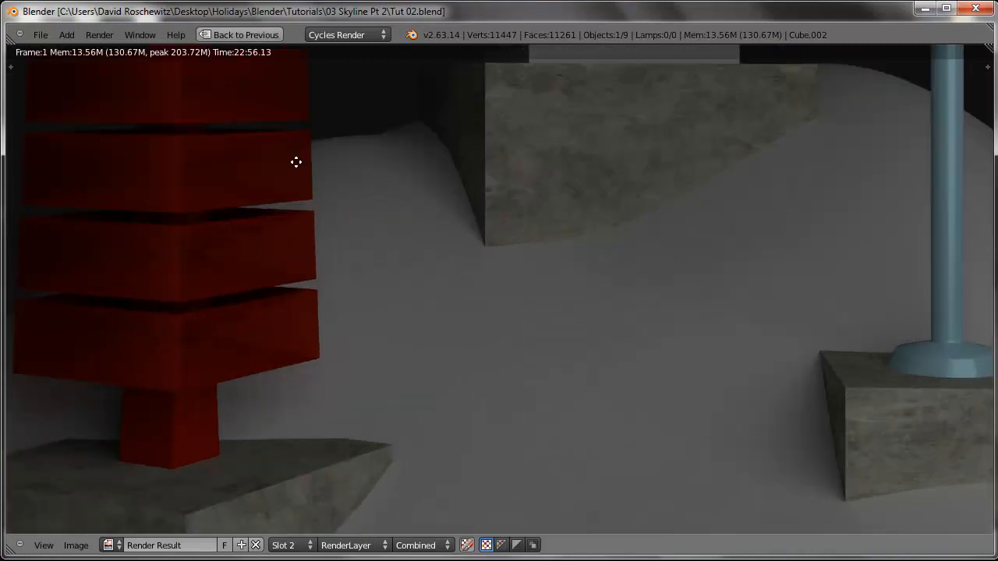
{"action": "middle_click_drag", "start_coordinate": [286, 157], "coordinate": [340, 191]}
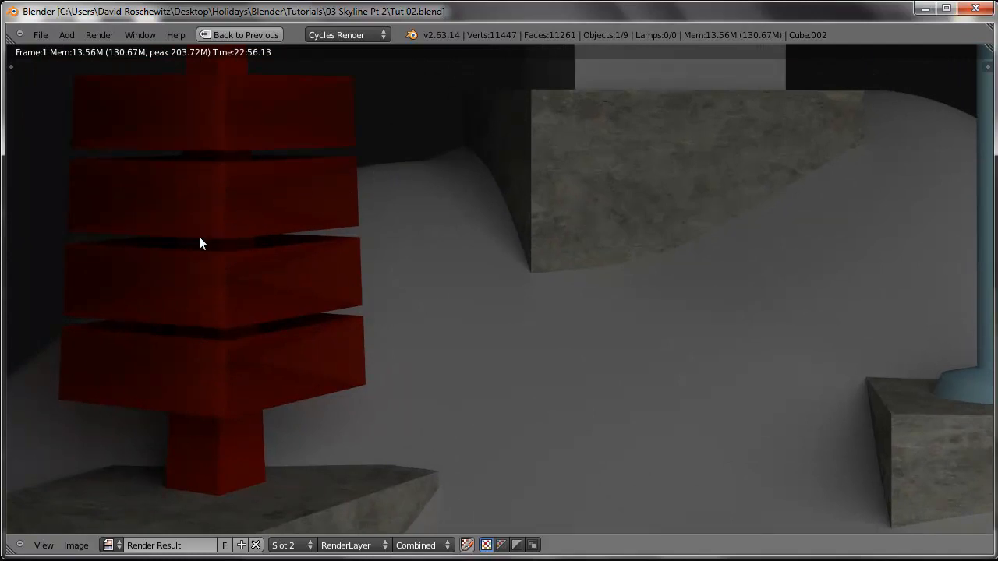
{"action": "scroll", "coordinate": [468, 237], "scroll_direction": "down", "scroll_amount": 3}
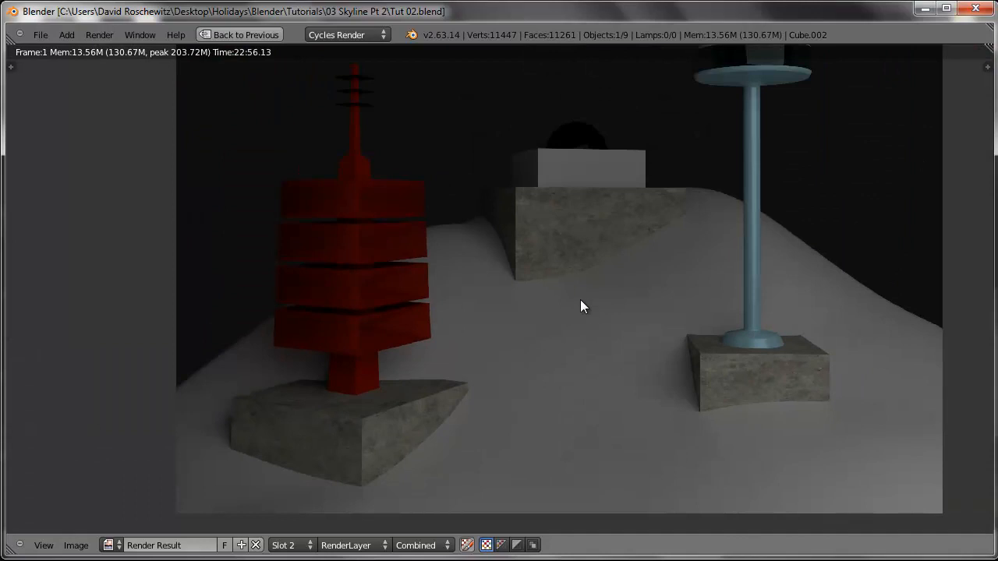
{"action": "scroll", "coordinate": [582, 300], "scroll_direction": "down", "scroll_amount": 1}
{"action": "middle_click_drag", "start_coordinate": [685, 262], "coordinate": [632, 316]}
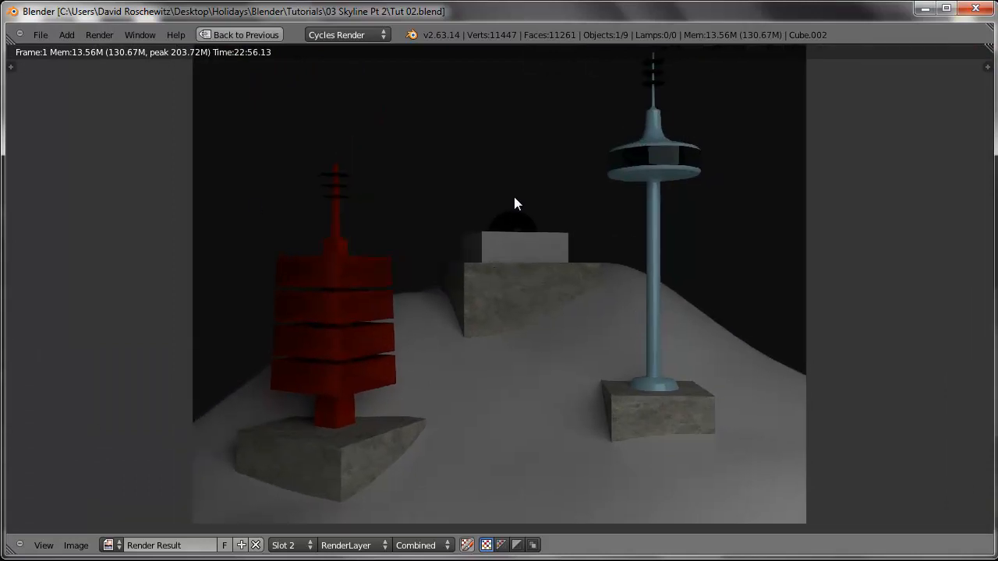
{"action": "scroll", "coordinate": [513, 204], "scroll_direction": "down", "scroll_amount": 1}
{"action": "middle_click_drag", "start_coordinate": [515, 269], "coordinate": [512, 285]}
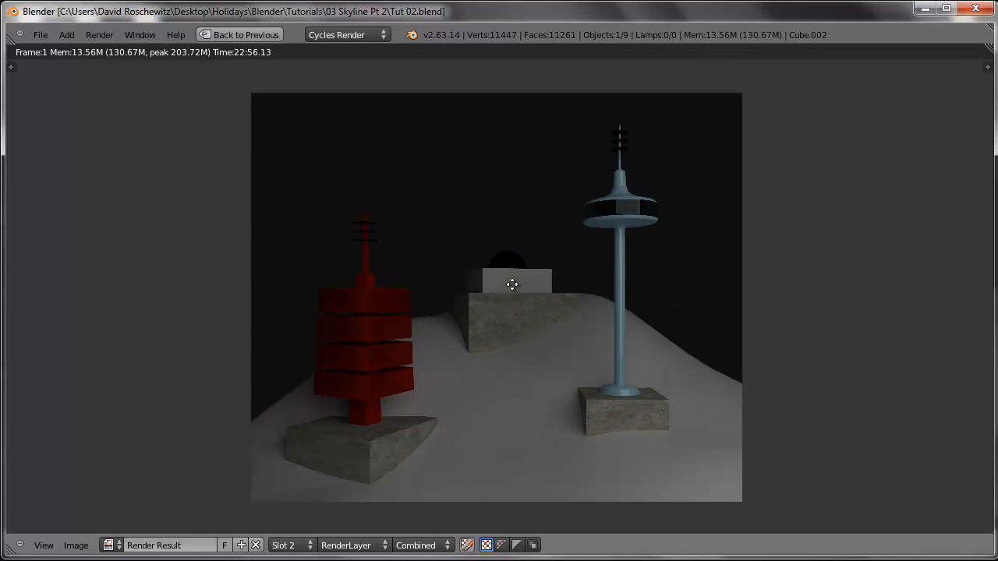